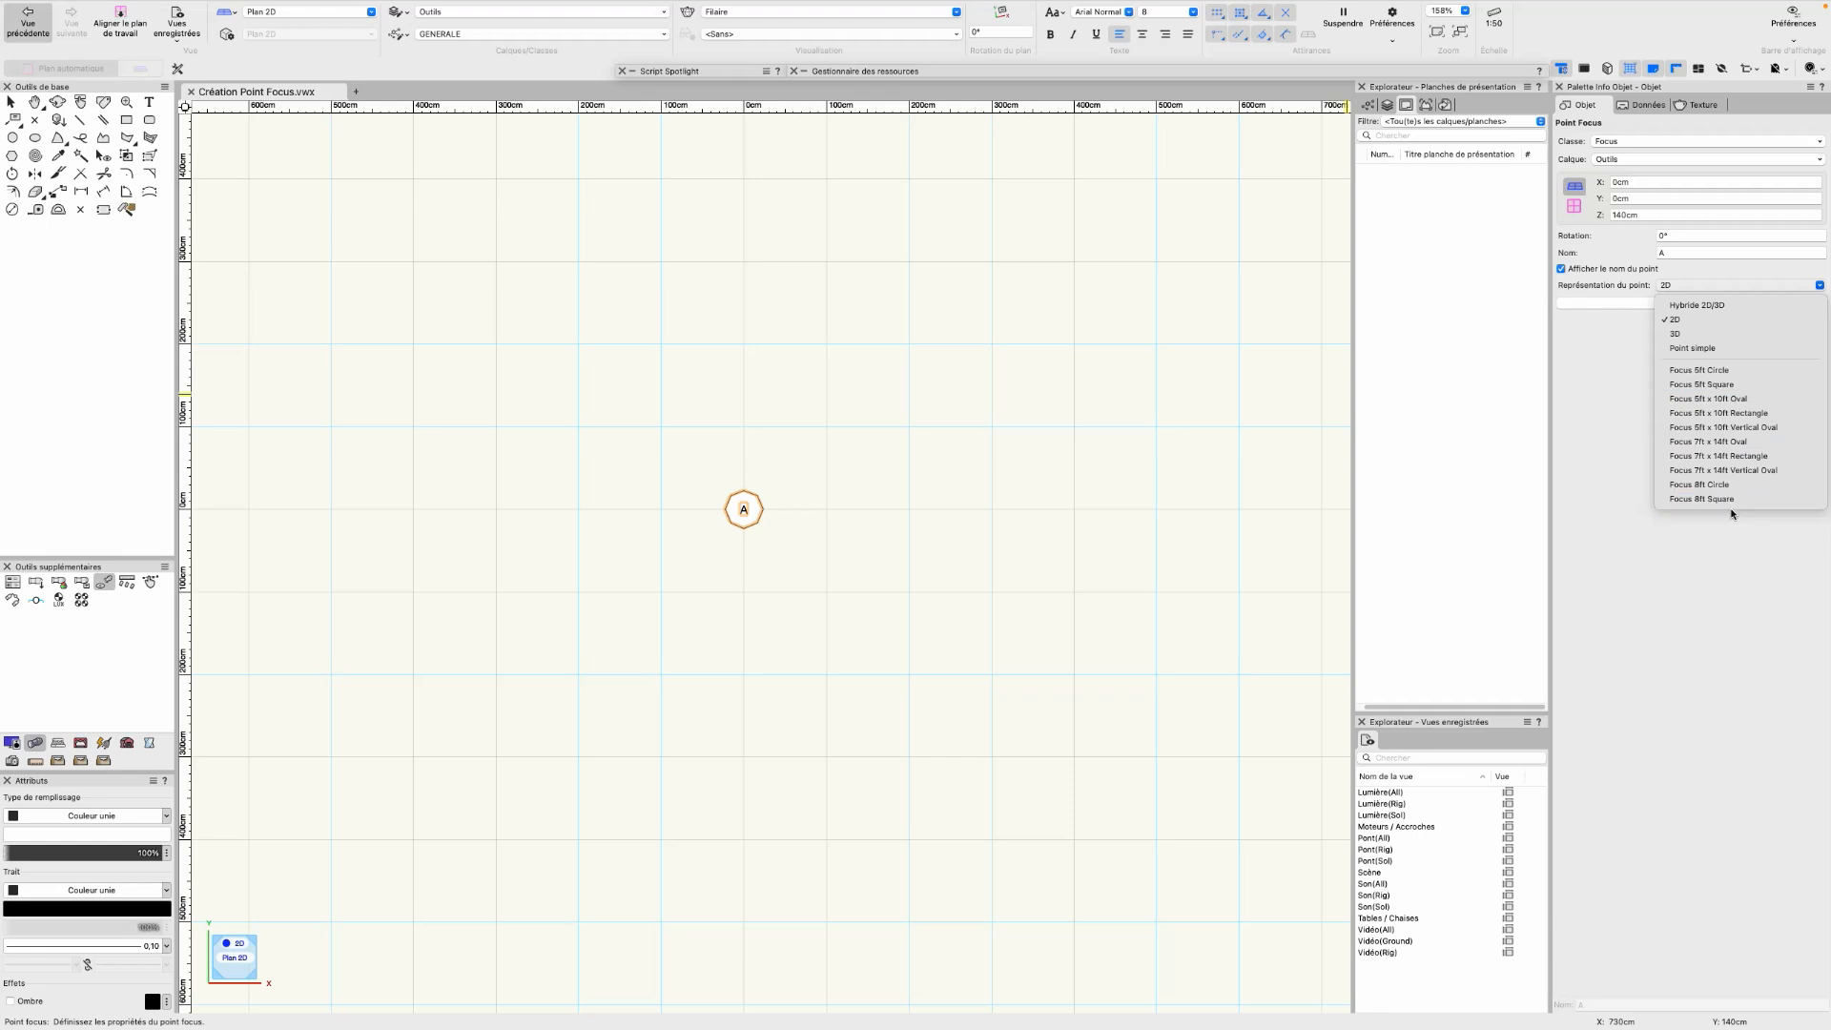
Delete the focus point A located at the drawing origin
left_click(783, 535)
scroll(761, 536, "up", 2)
scroll(763, 620, "down", 2)
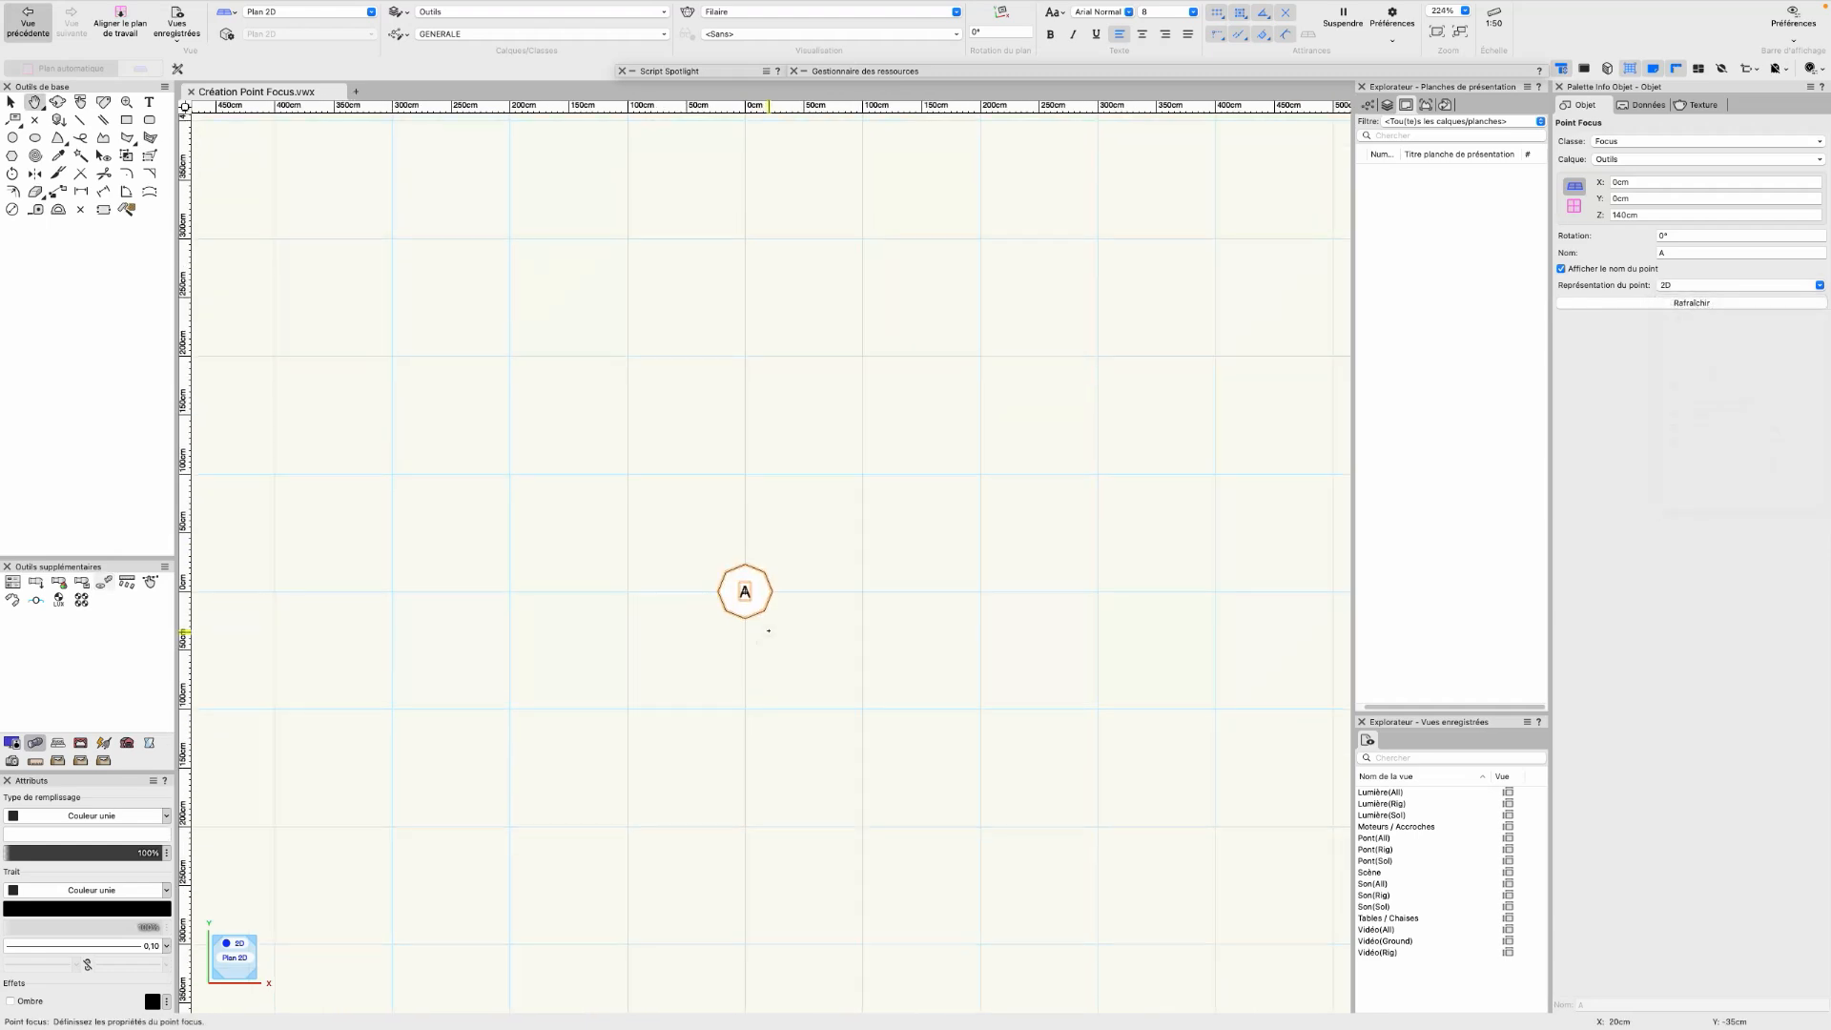
key("x")
left_click(762, 615)
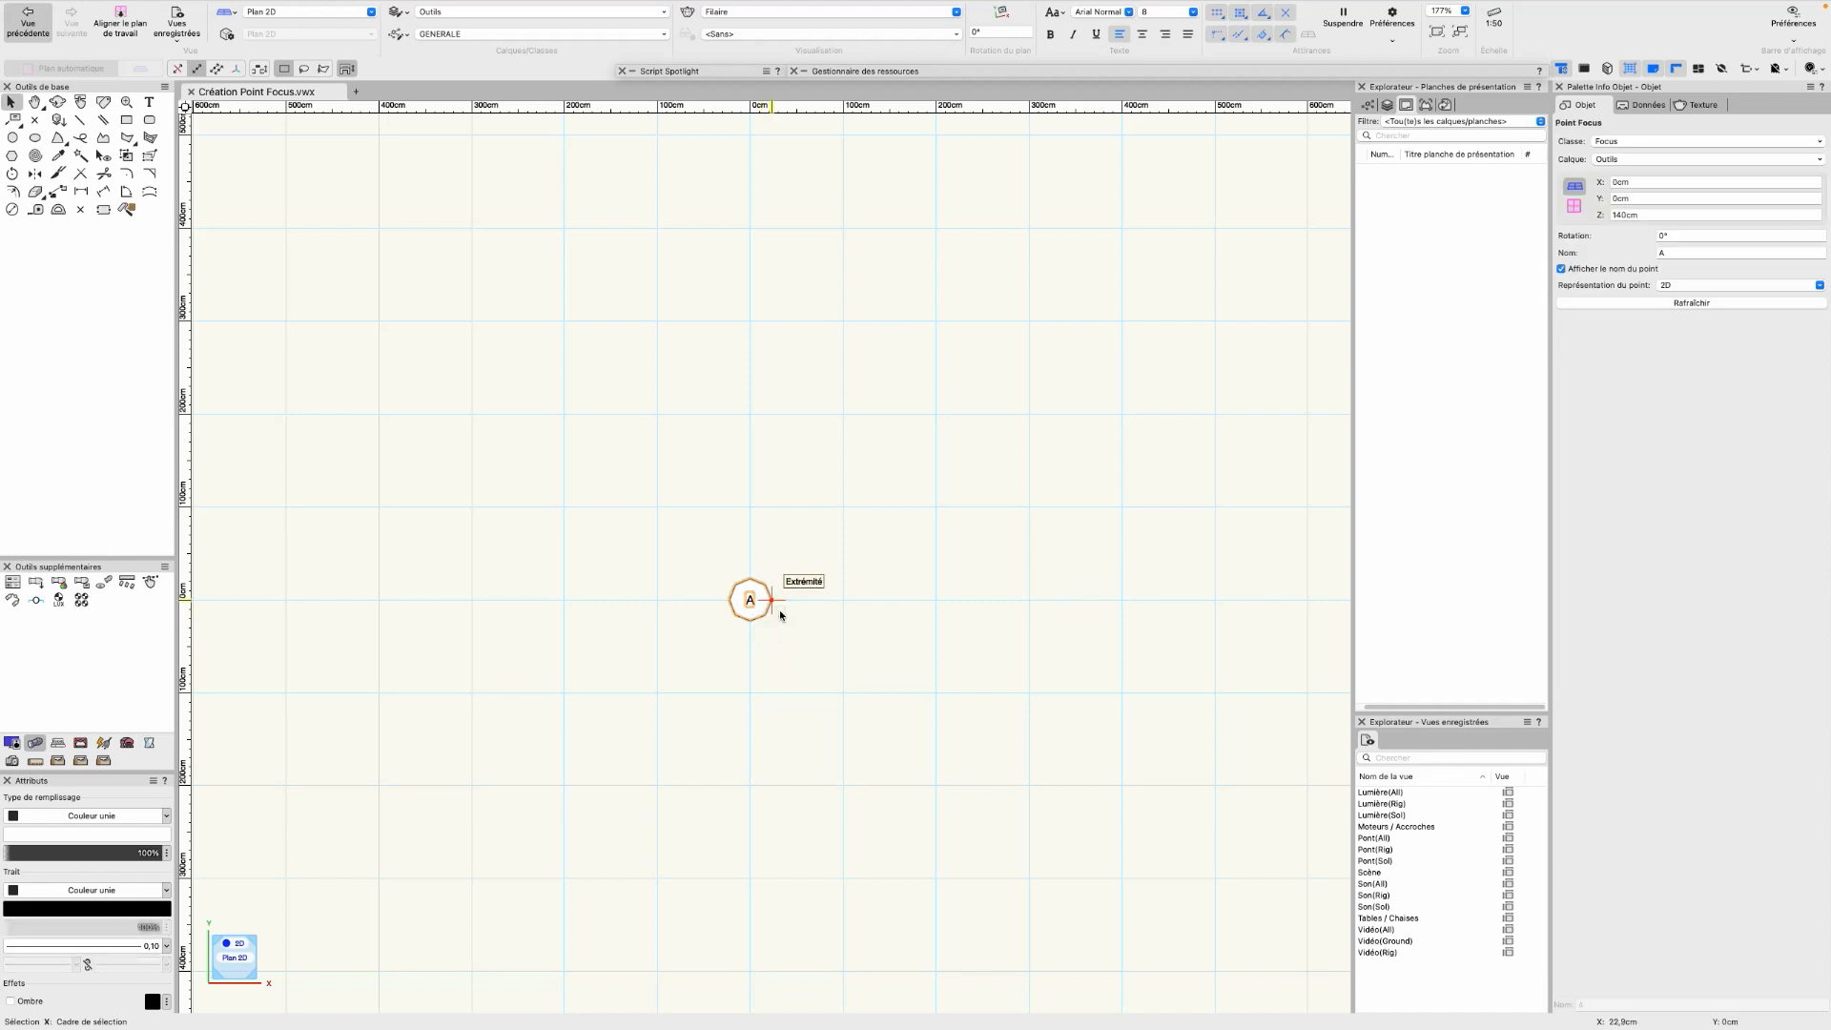
left_click(782, 616)
scroll(784, 620, "down", 3)
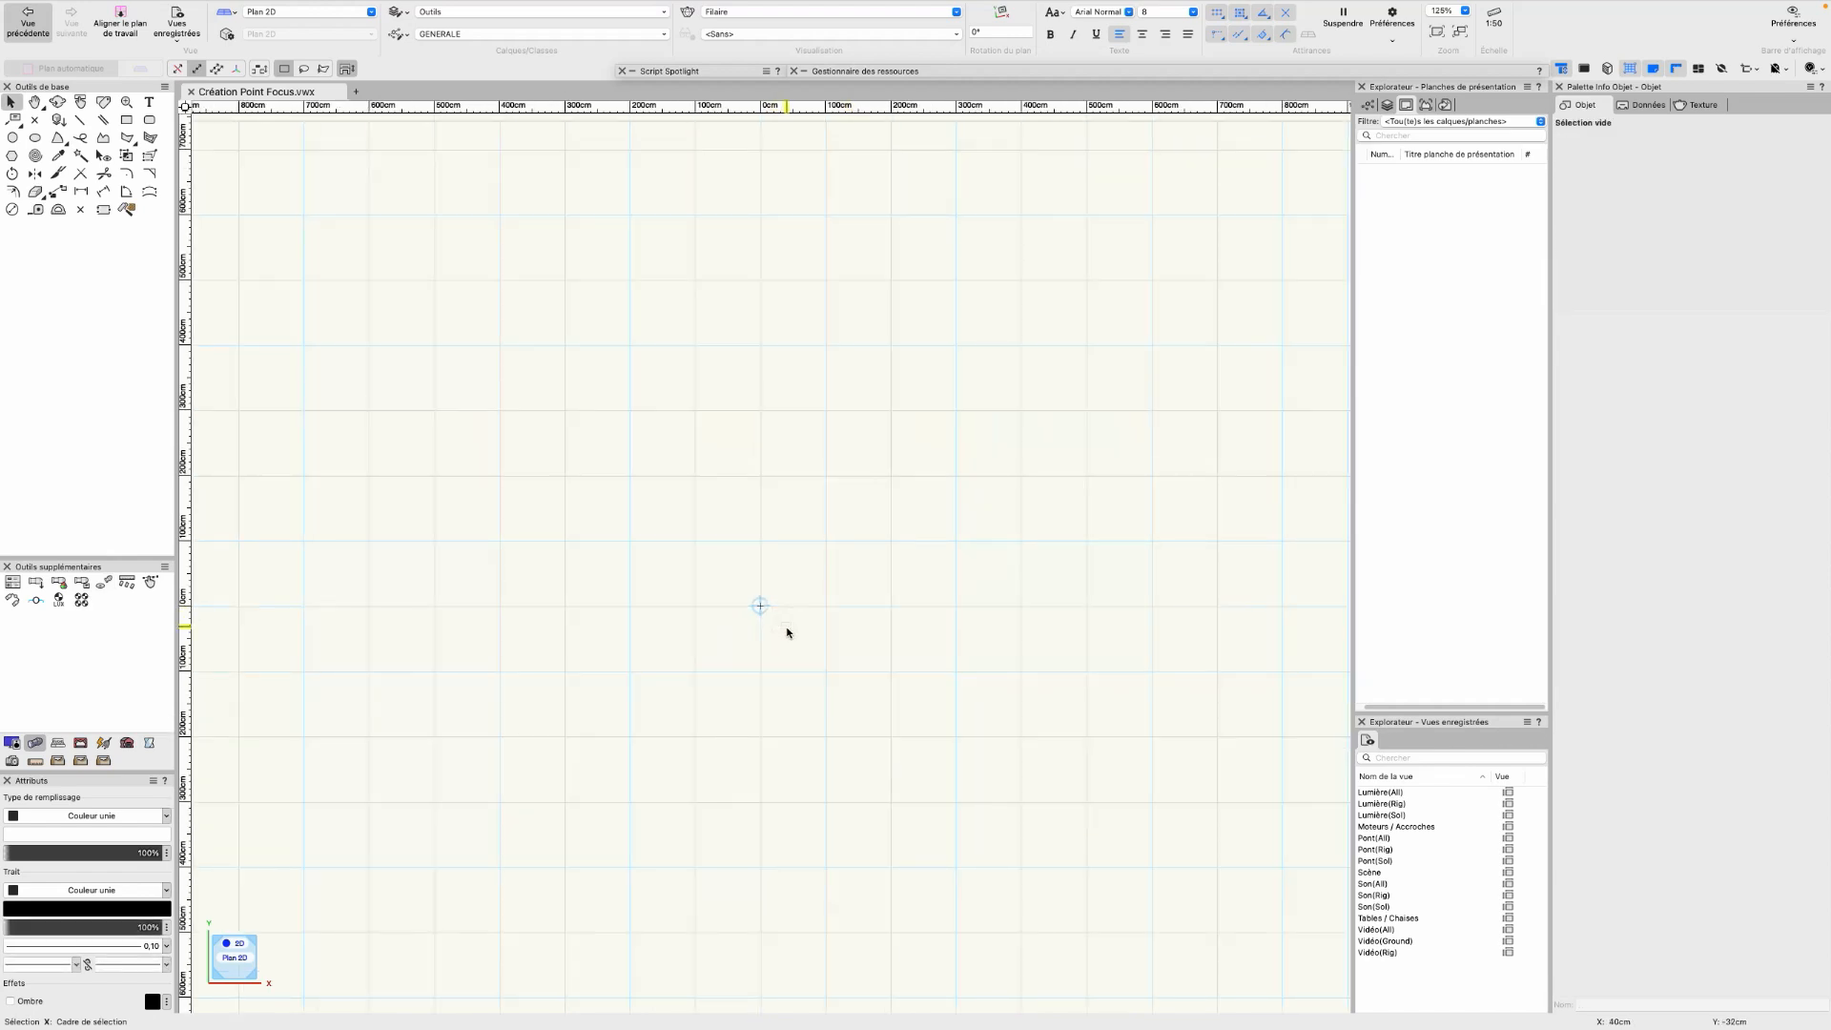
middle_click_drag(789, 635, 805, 564)
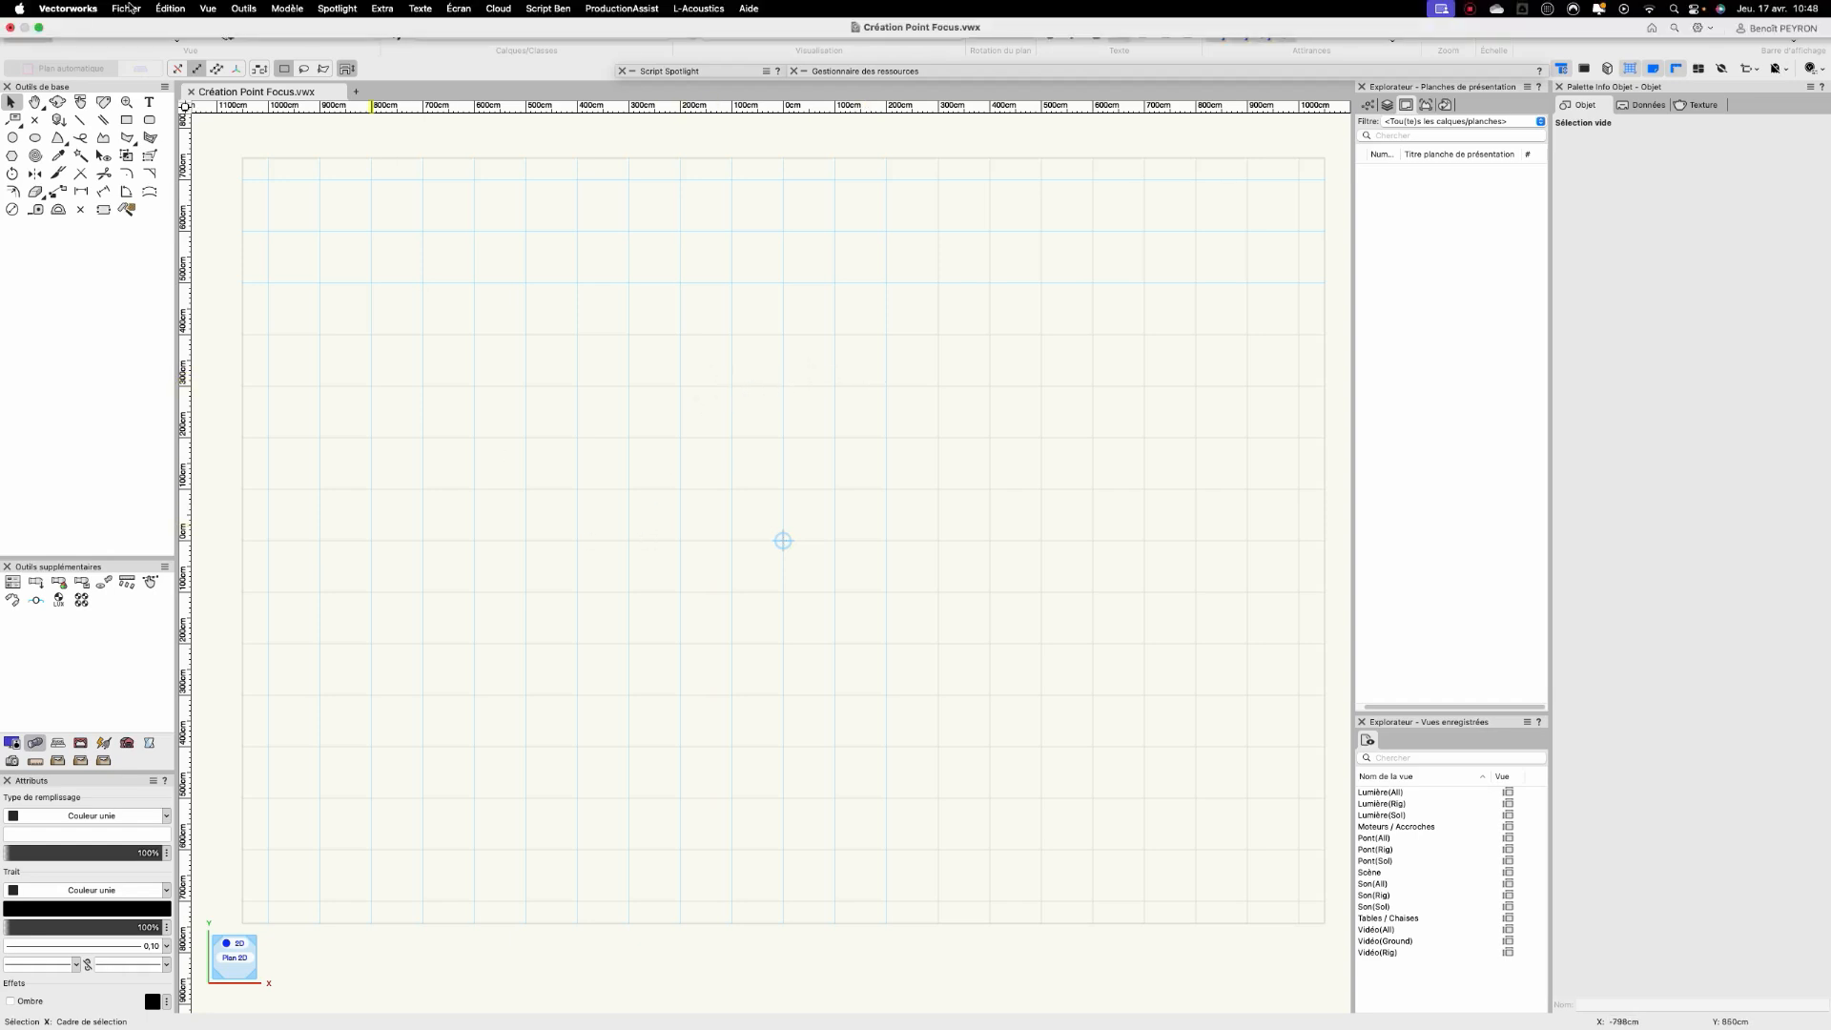
Import the image "test silouhette.png" as an image with PNG compression and its alpha channel
left_click(127, 7)
mouse_move(232, 358)
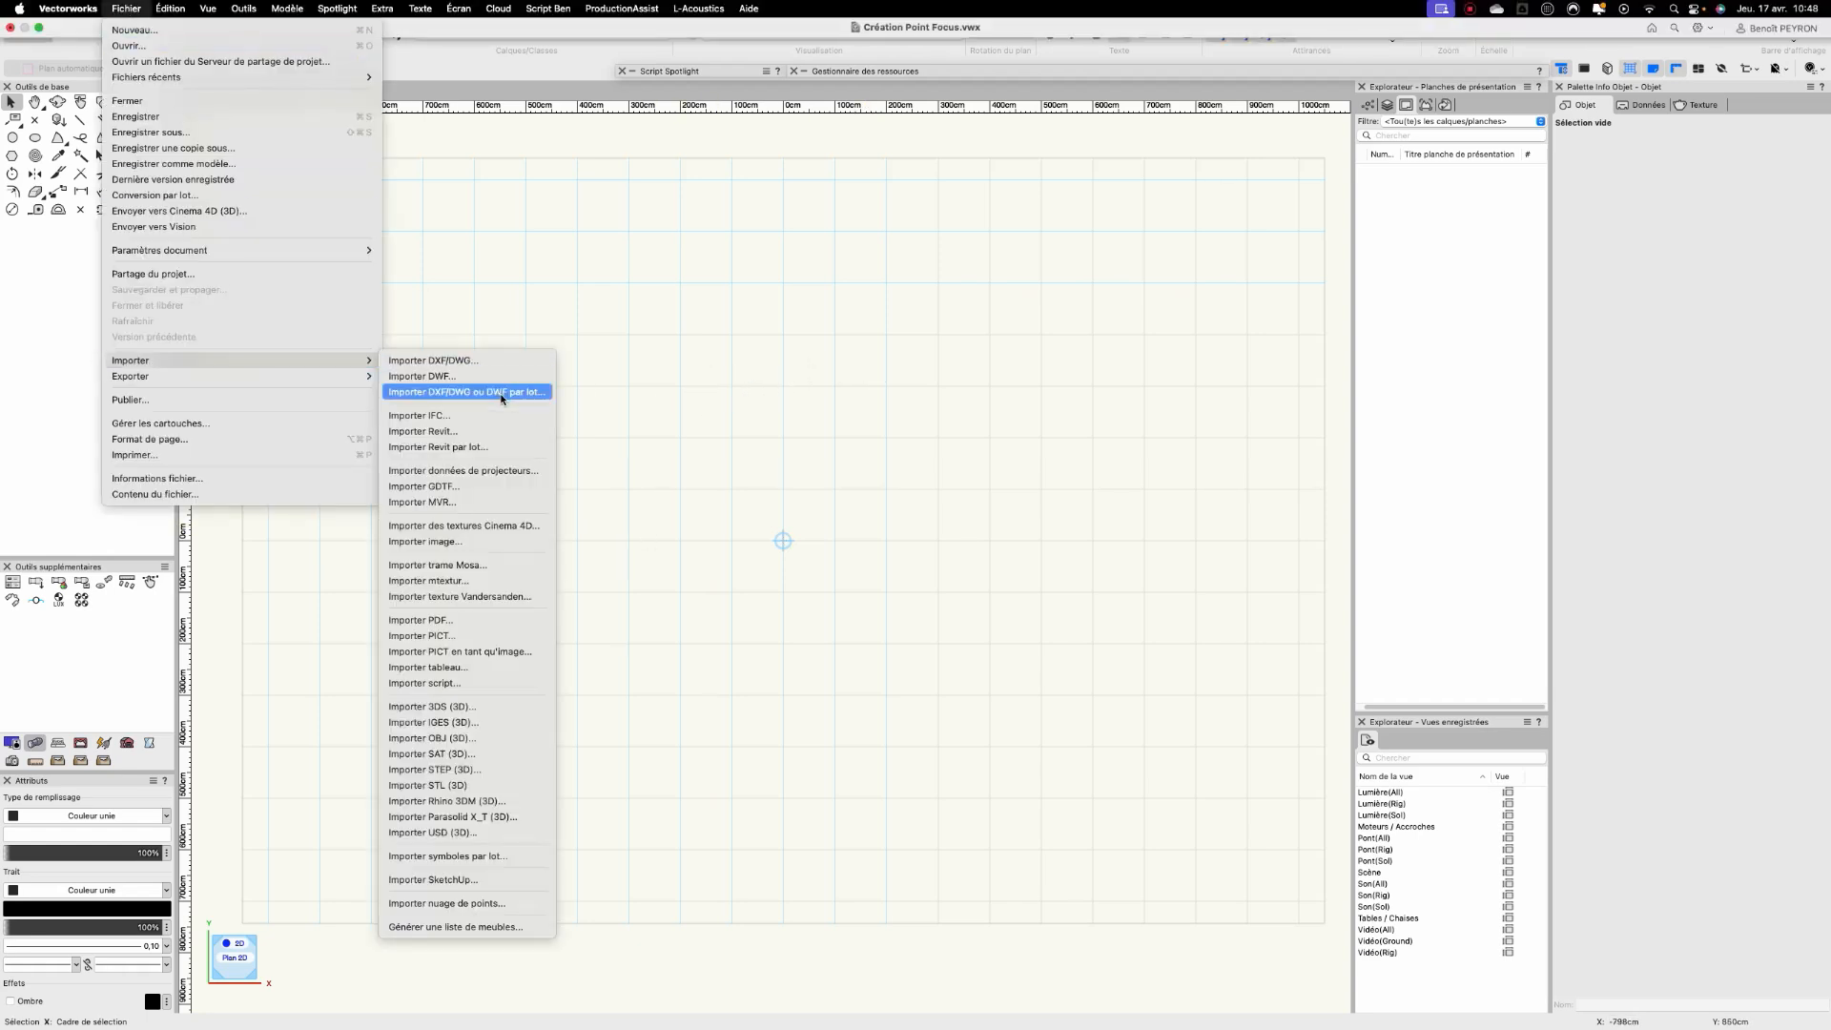
left_click(500, 542)
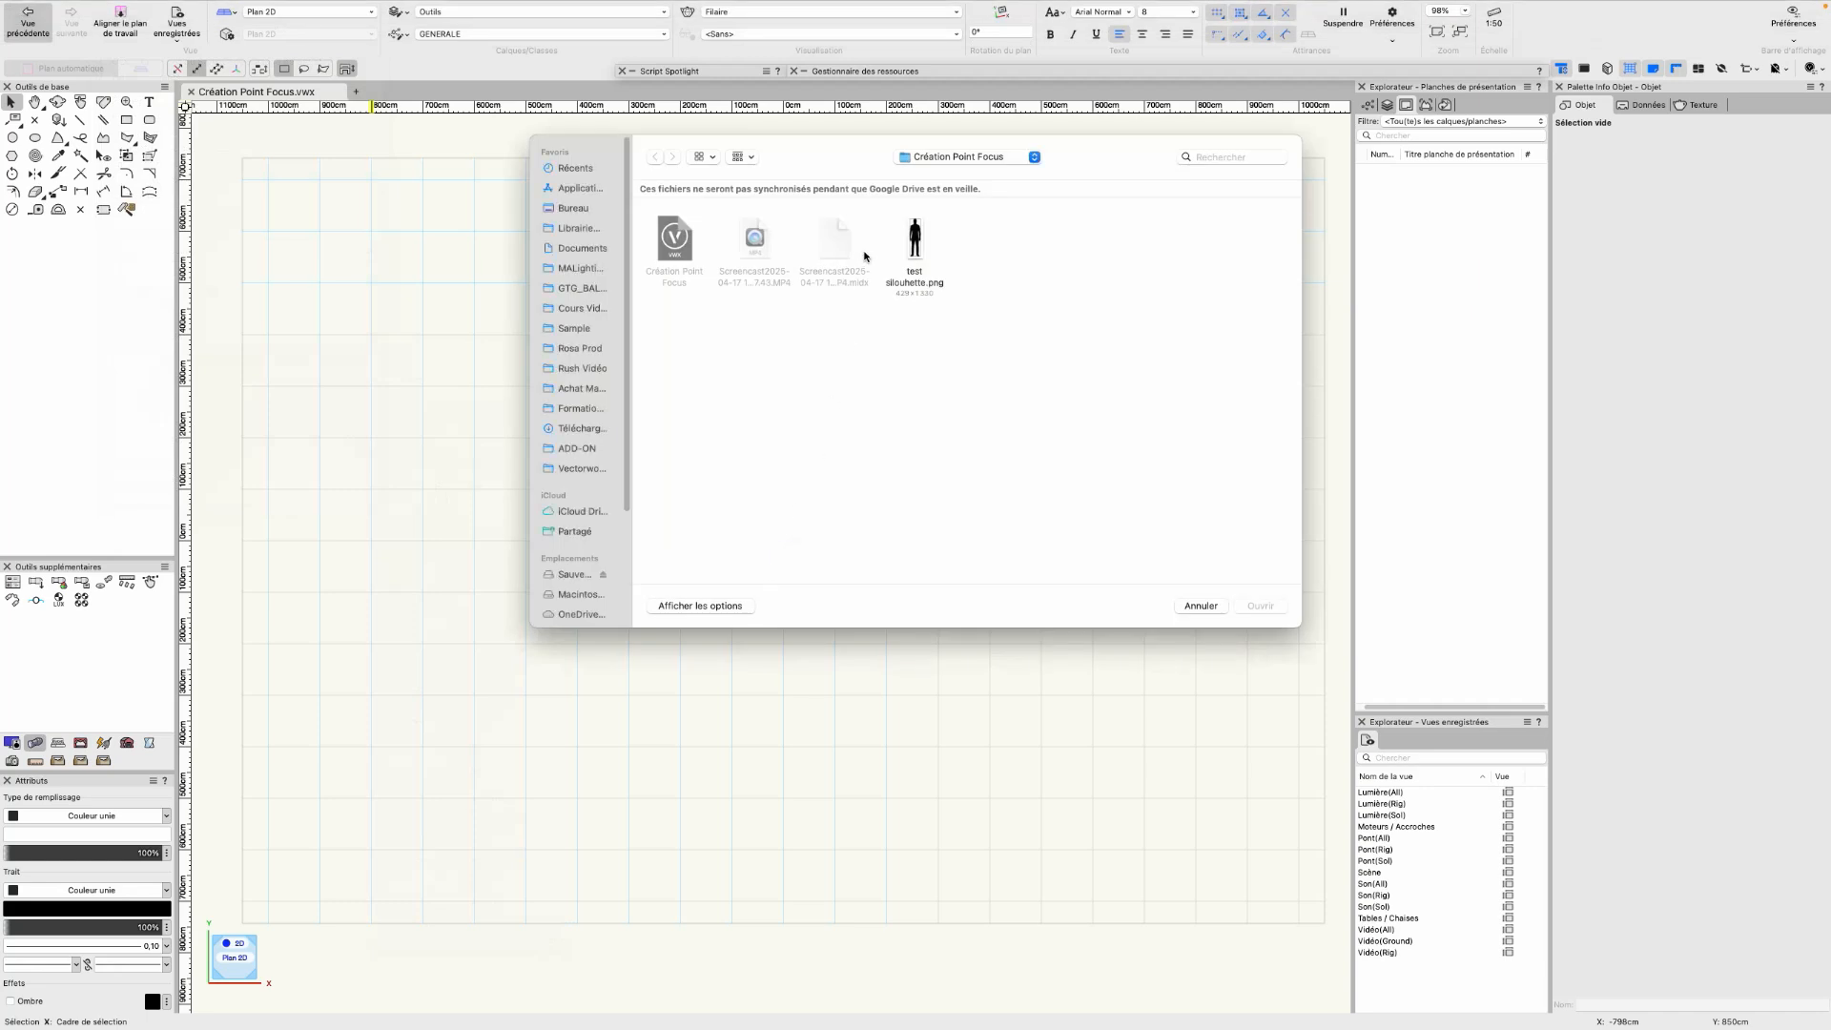
double_click(916, 246)
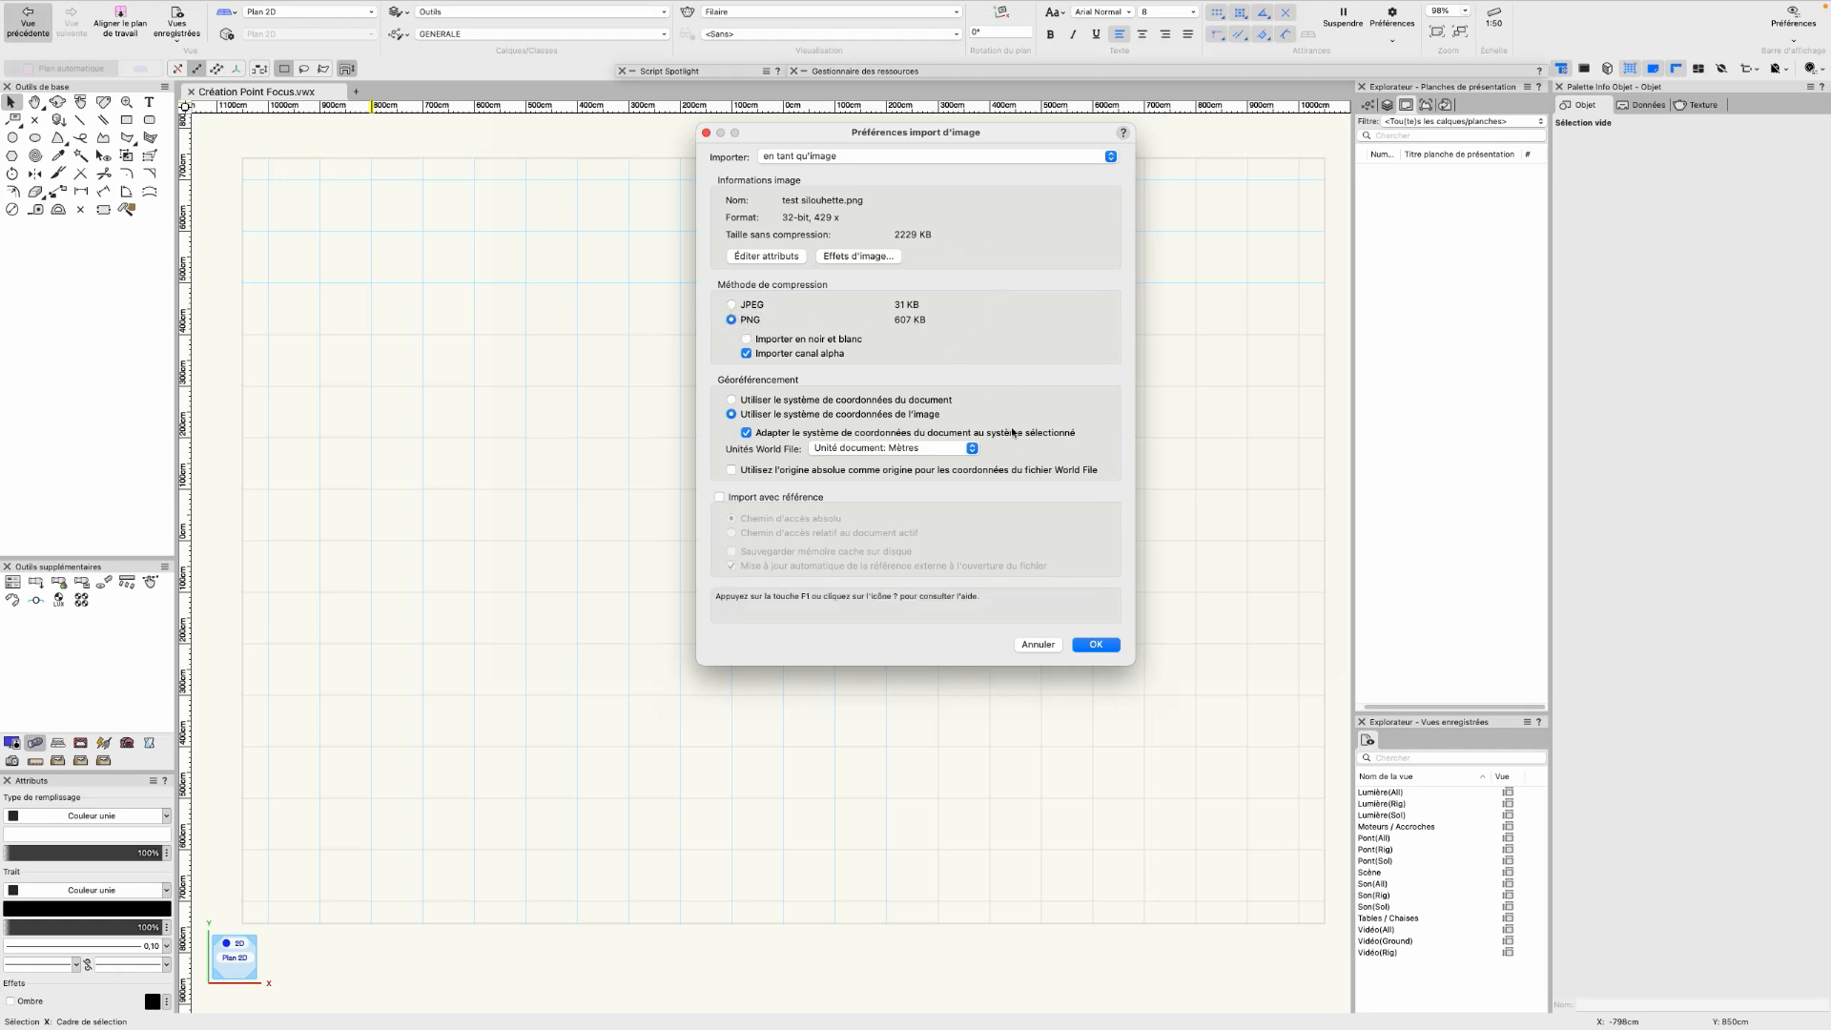
left_click(1096, 645)
Set the silhouette image's height to 180 cm with its proportions locked
scroll(858, 539, "down", 5)
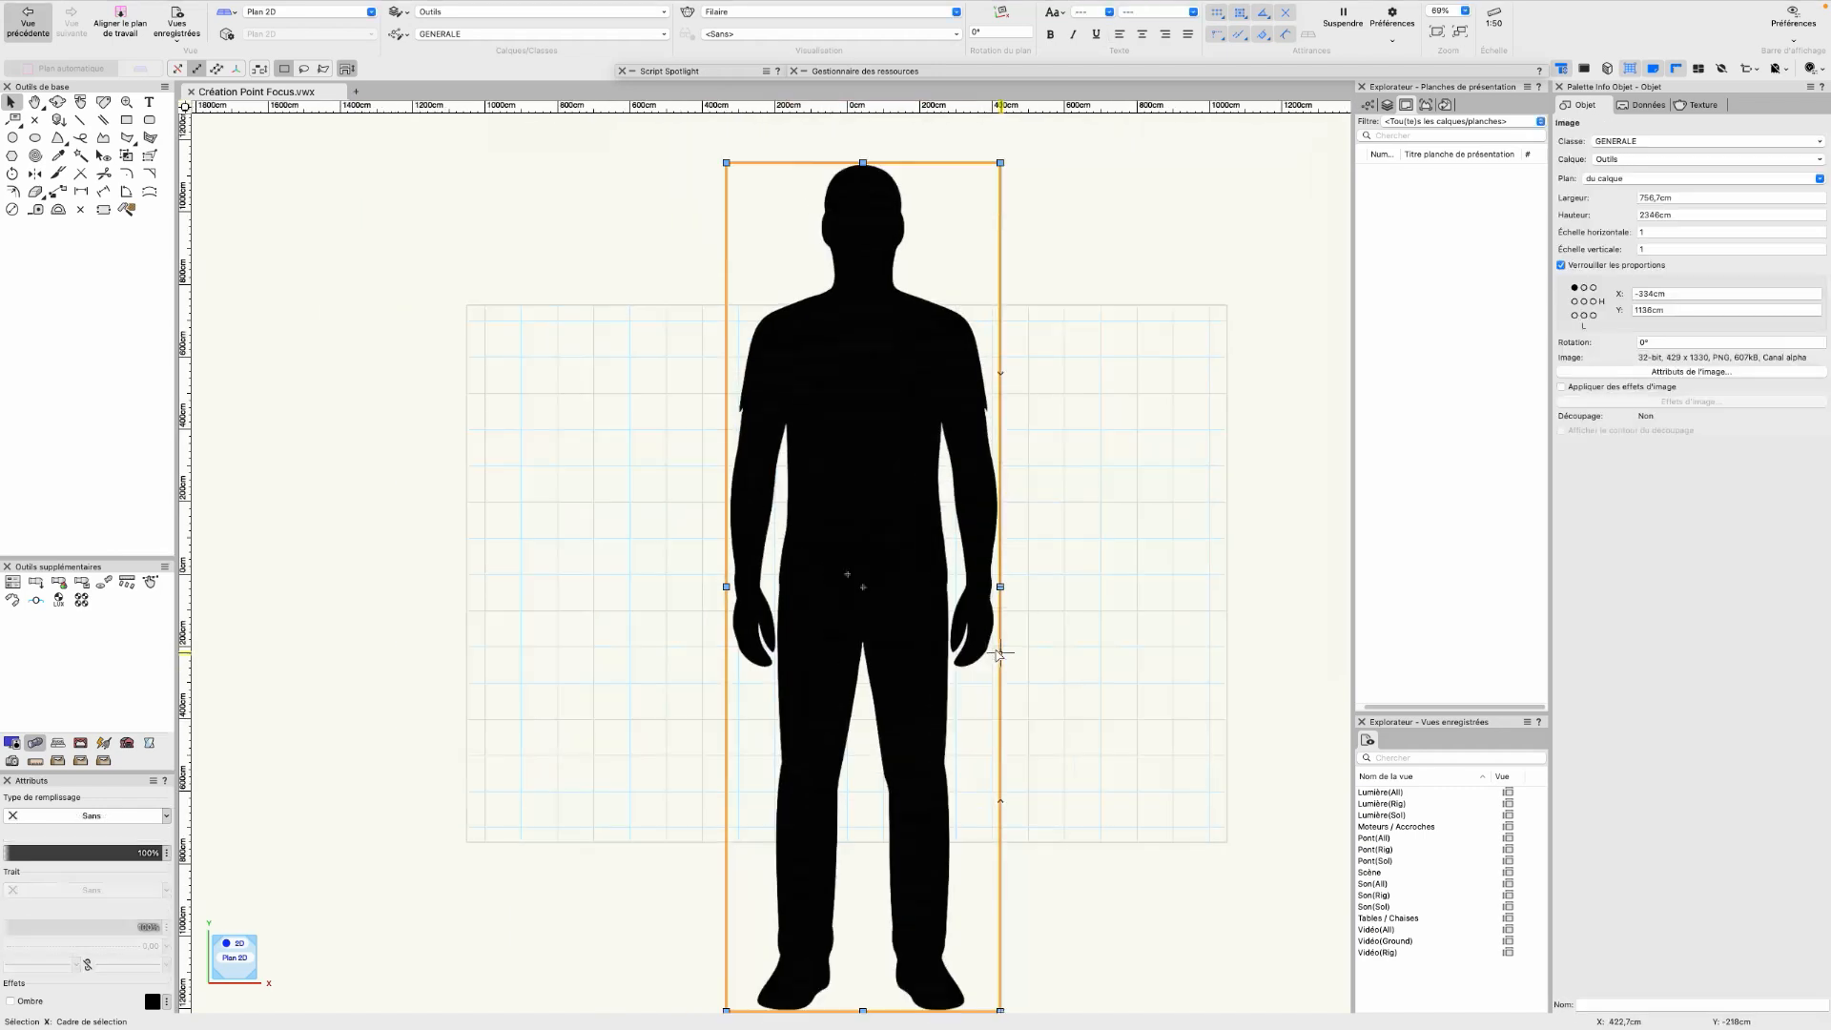
scroll(858, 537, "down", 1)
middle_click_drag(781, 458, 778, 494)
scroll(792, 487, "up", 2)
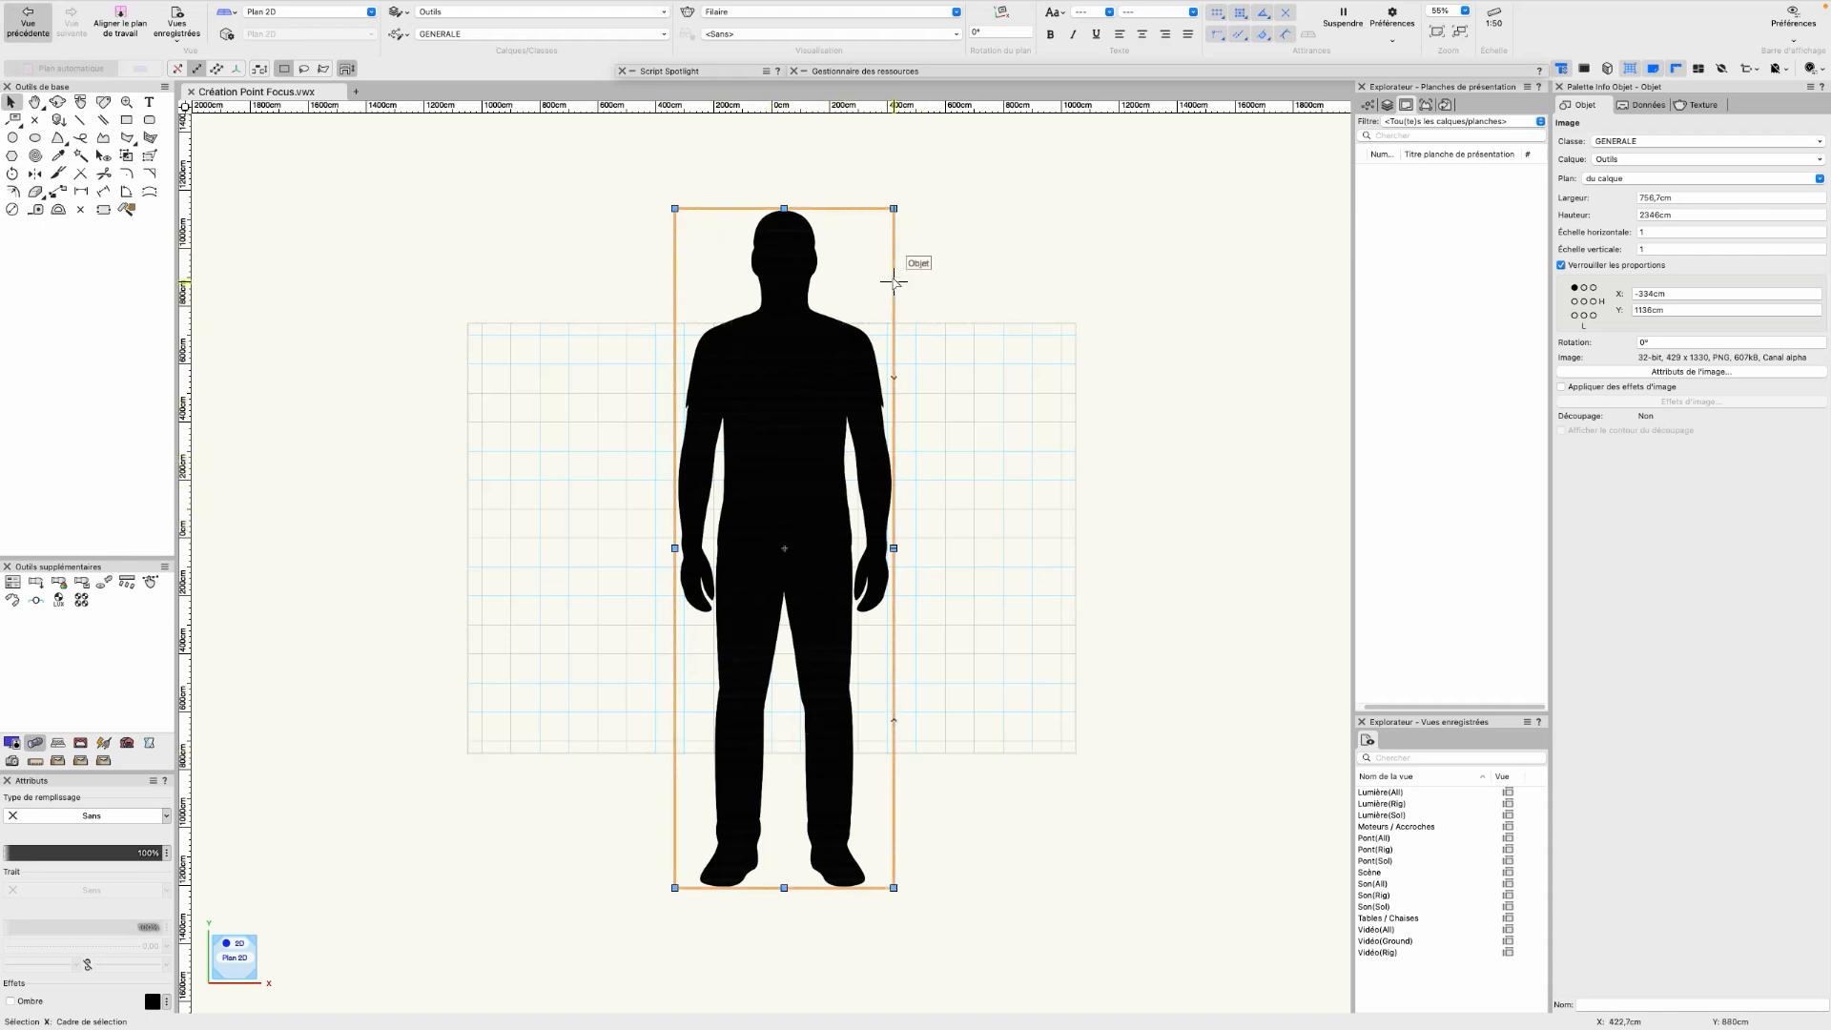
left_click_drag(1693, 216, 1546, 212)
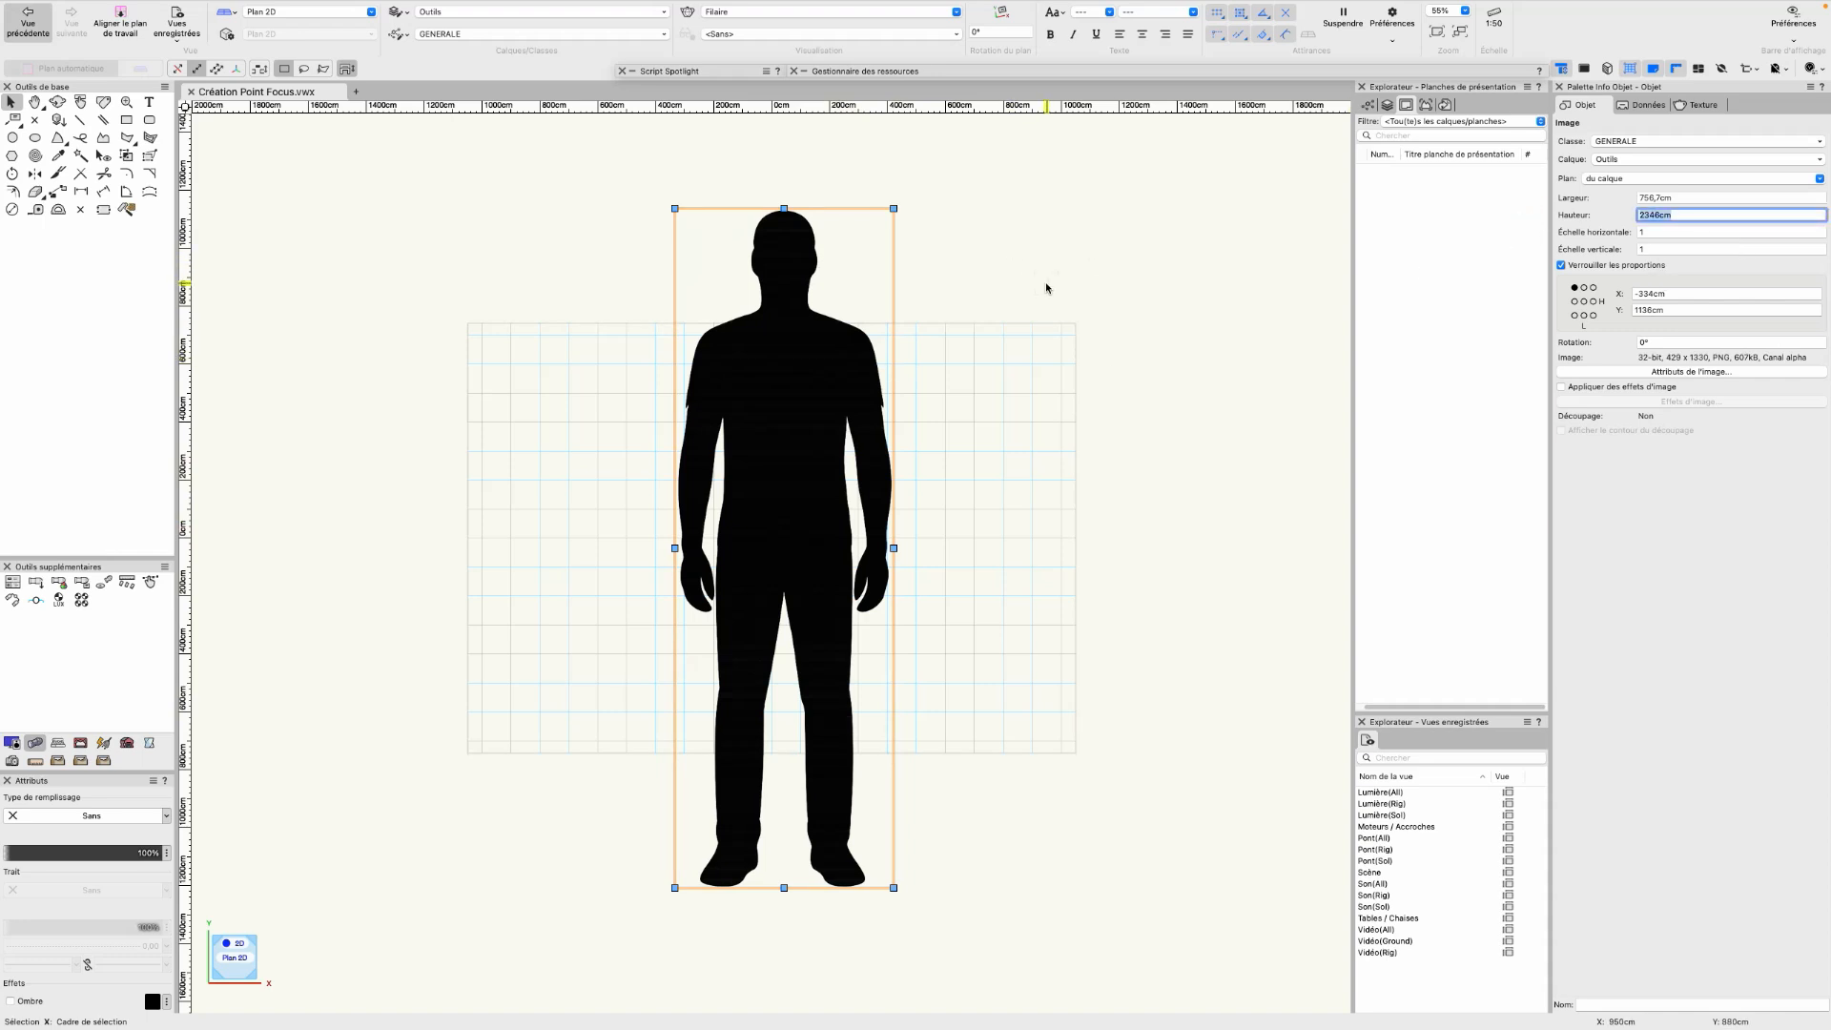
type("180")
key("Return")
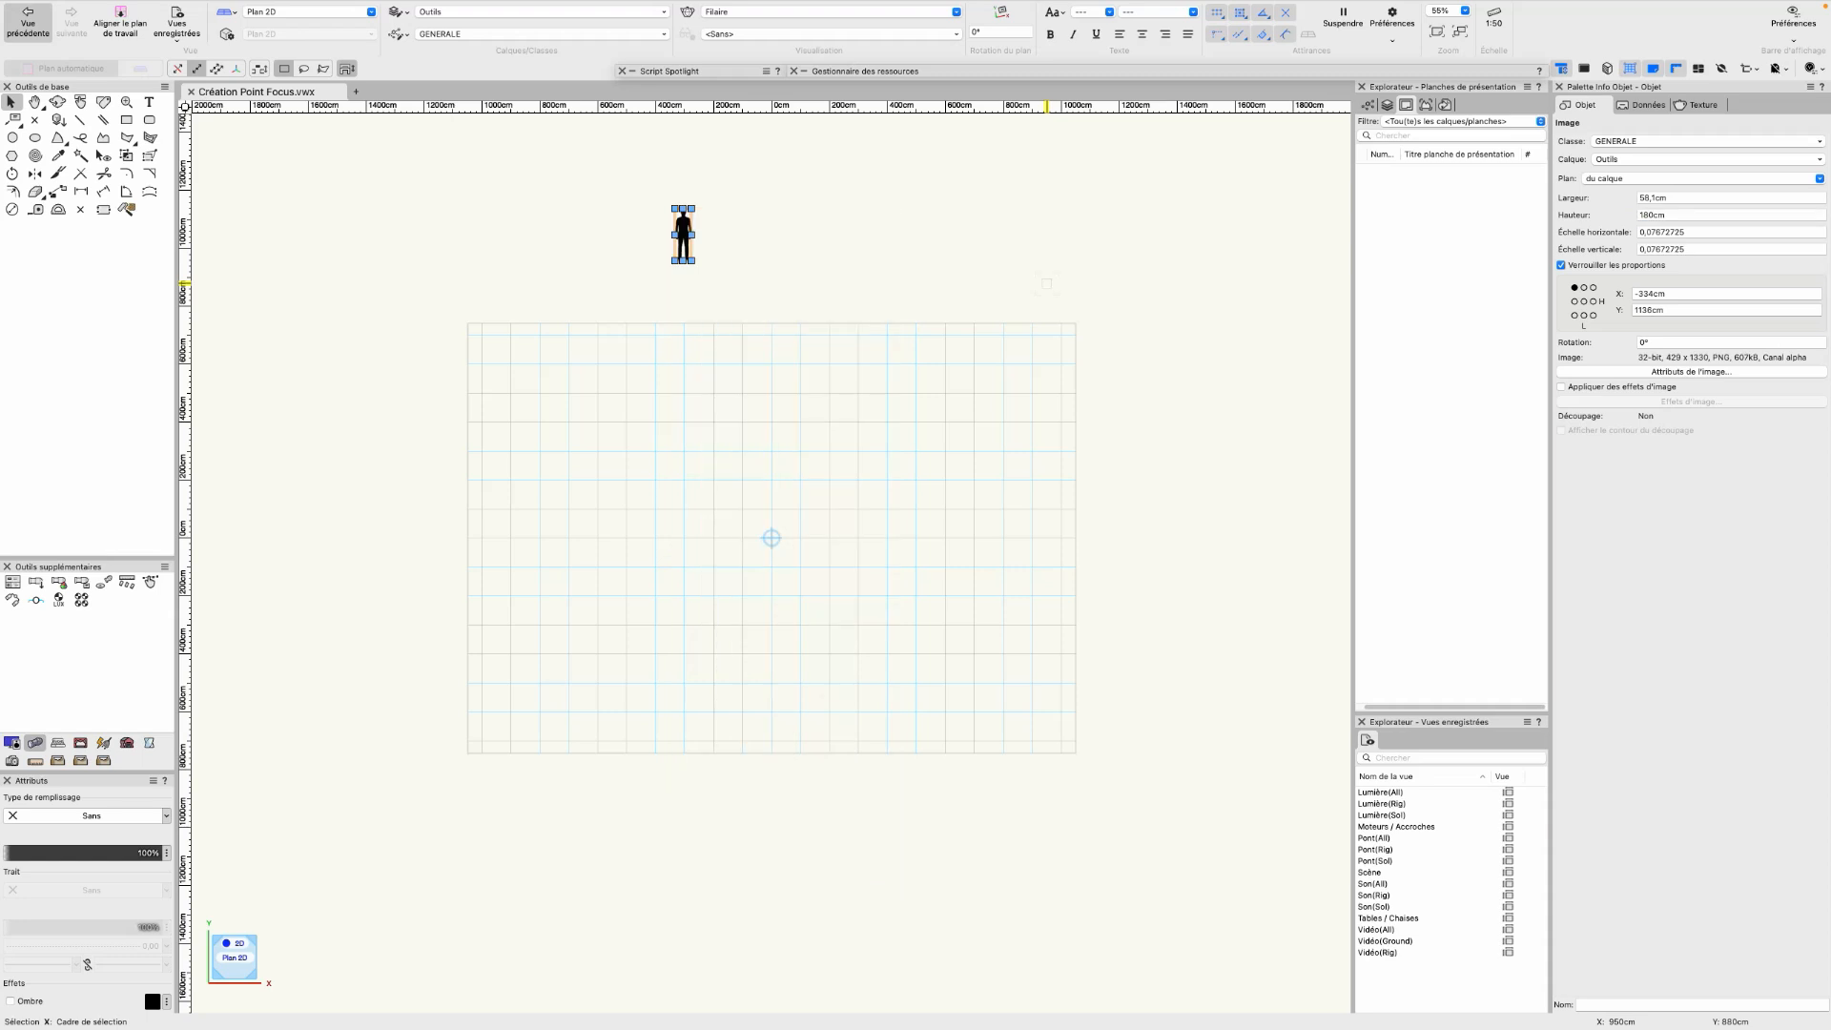
Move the silhouette so that the lower-right corner of its frame sits on the drawing origin
left_click(678, 364)
scroll(683, 238, "up", 2)
left_click_drag(692, 255, 796, 606)
scroll(796, 606, "up", 7)
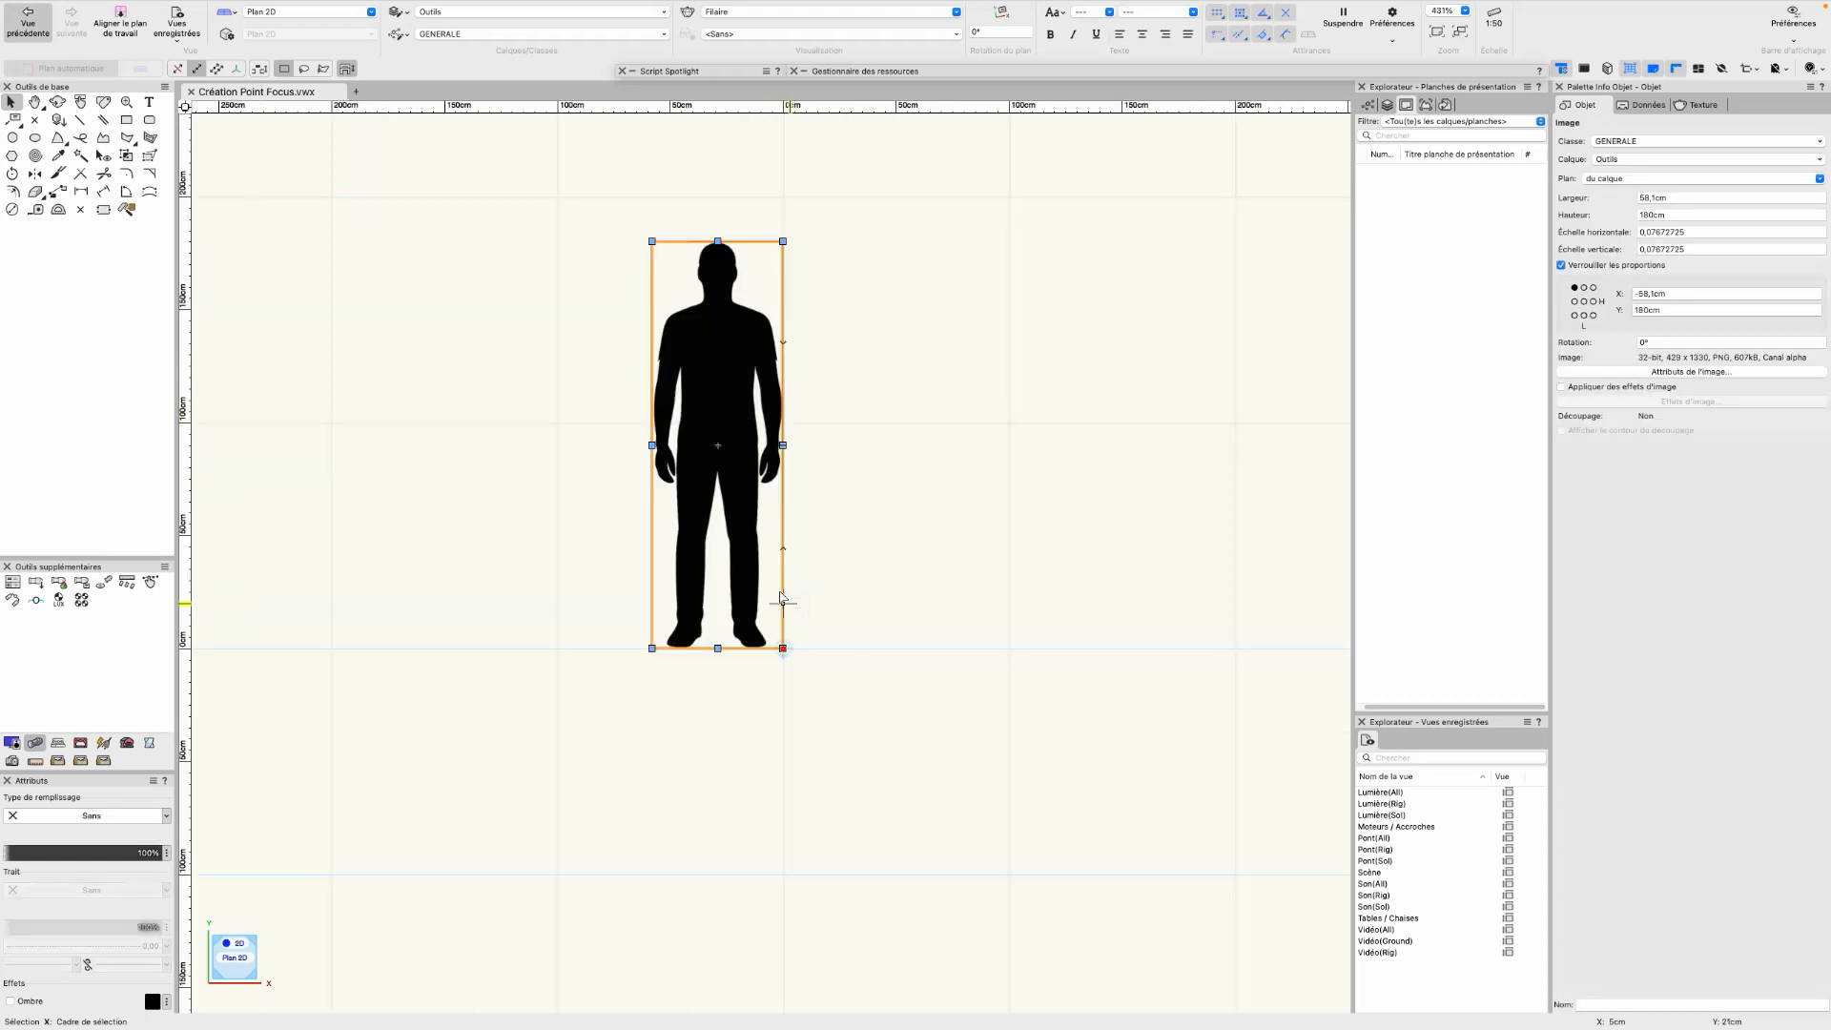
scroll(746, 558, "up", 1)
middle_click_drag(748, 559, 759, 607)
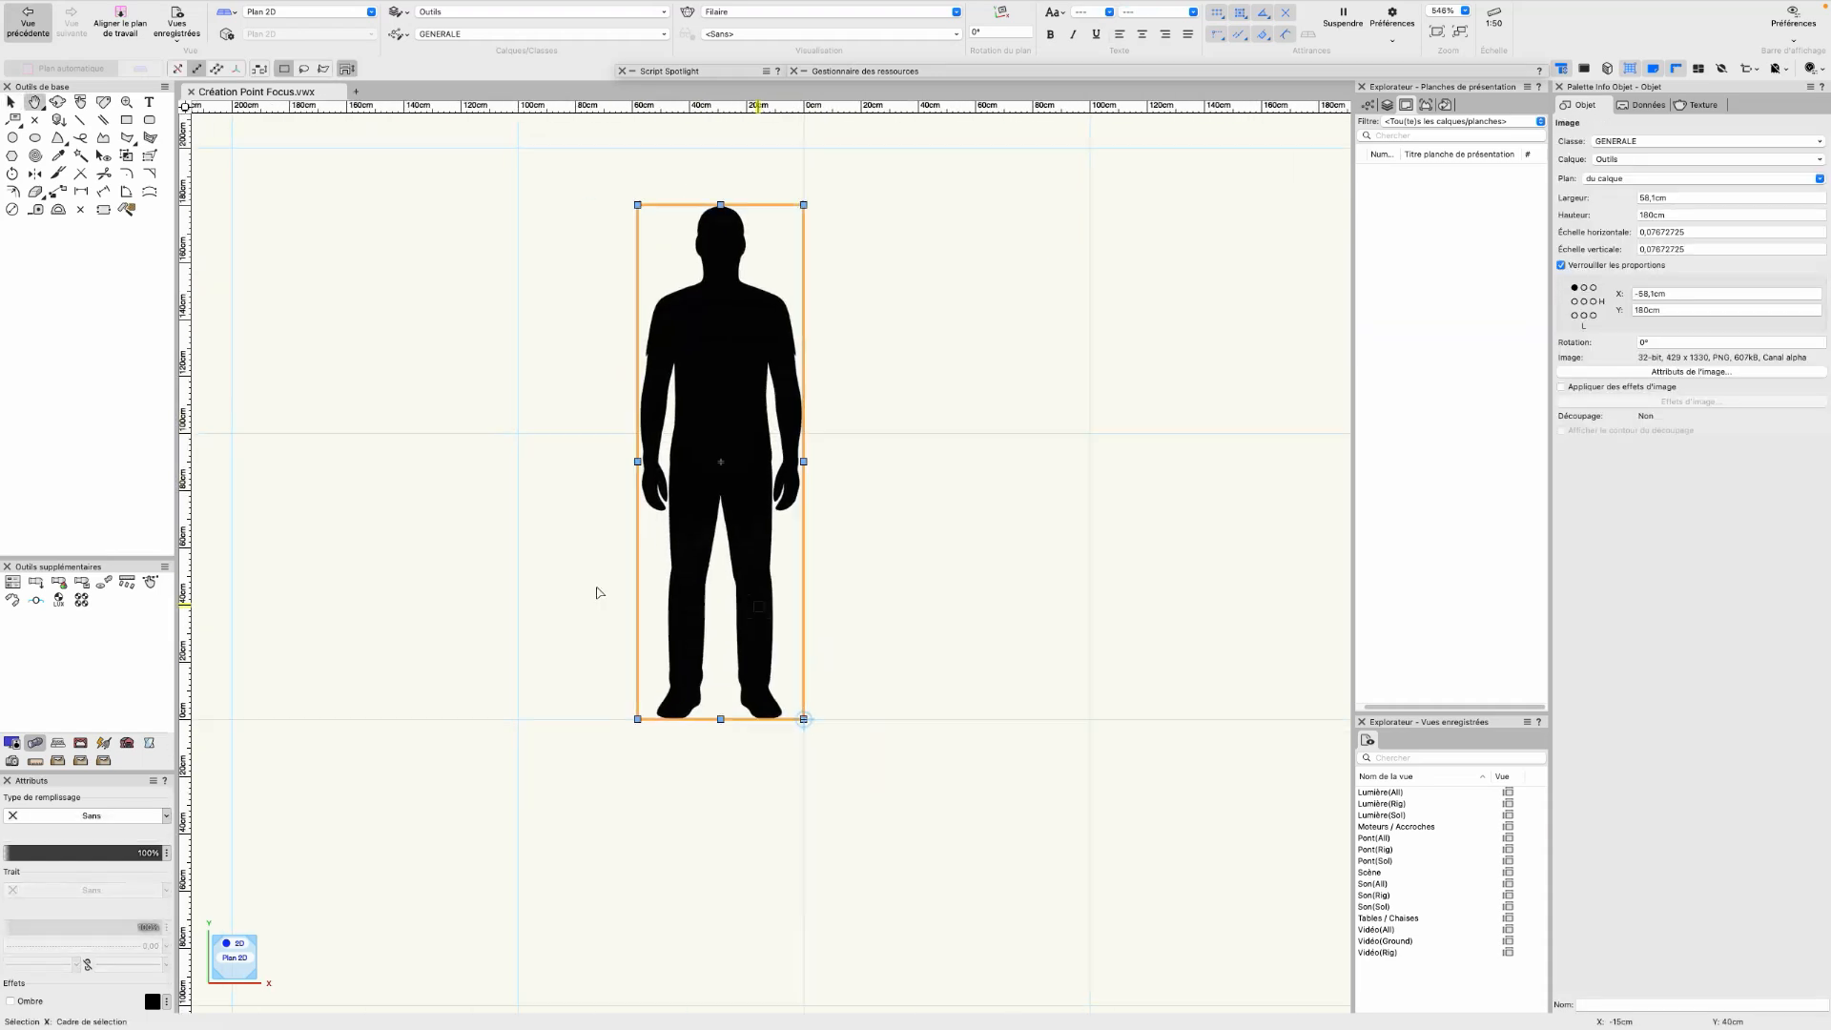
Measure the silhouette's height from the top centre to the bottom centre of its frame
left_click(36, 209)
left_click(720, 204)
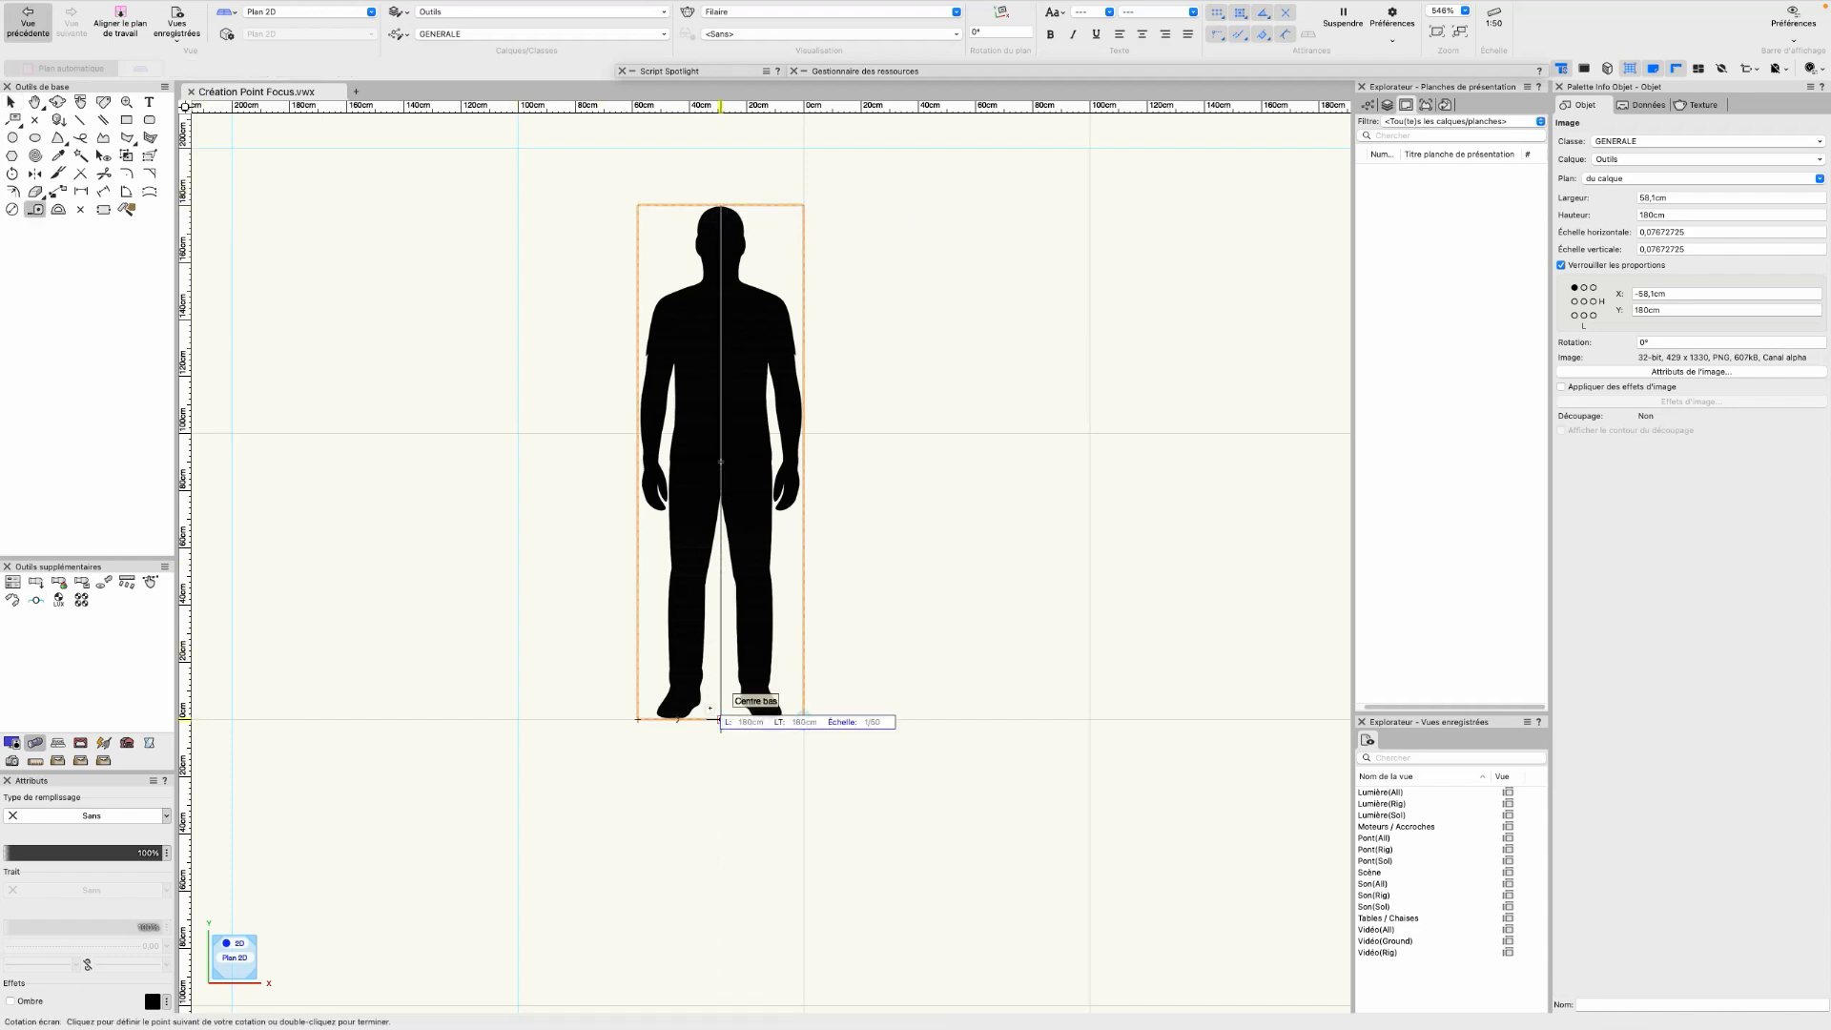
key("x")
scroll(833, 584, "down", 3)
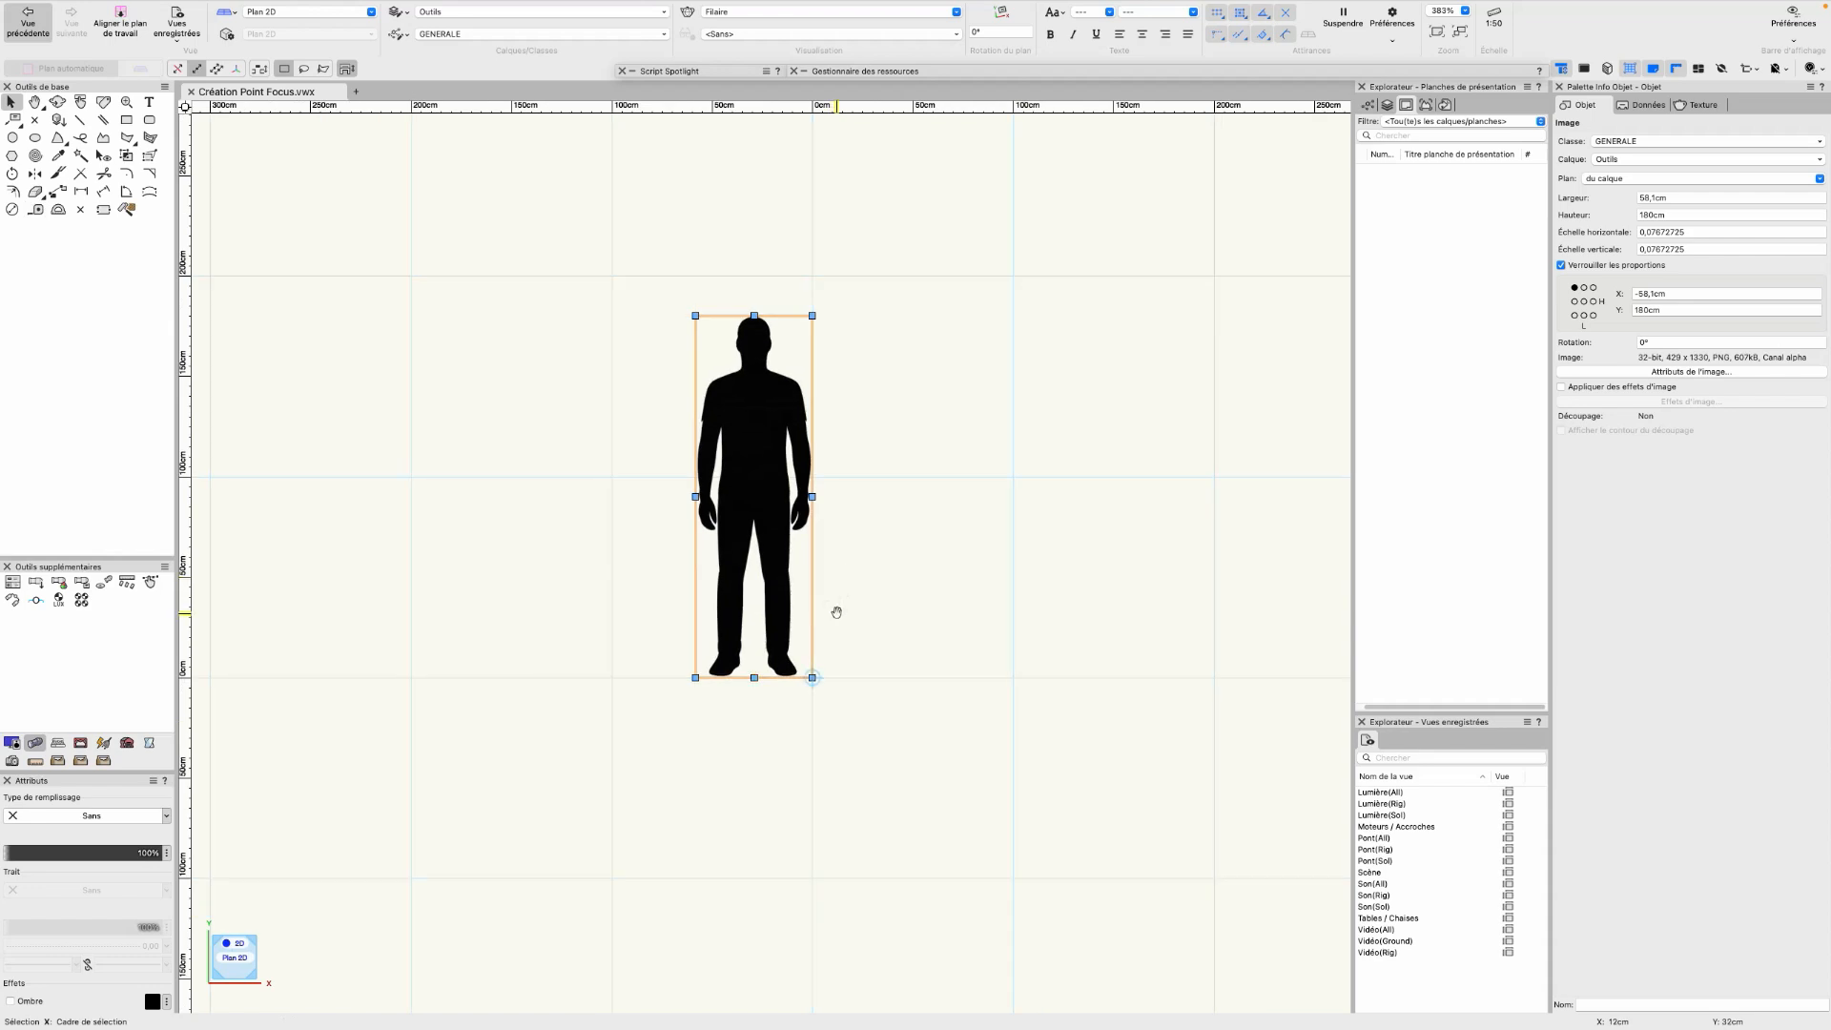
Move the silhouette horizontally so that its left edge is about 13 cm to the right of the origin
middle_click_drag(836, 607, 738, 555)
scroll(735, 554, "up", 2)
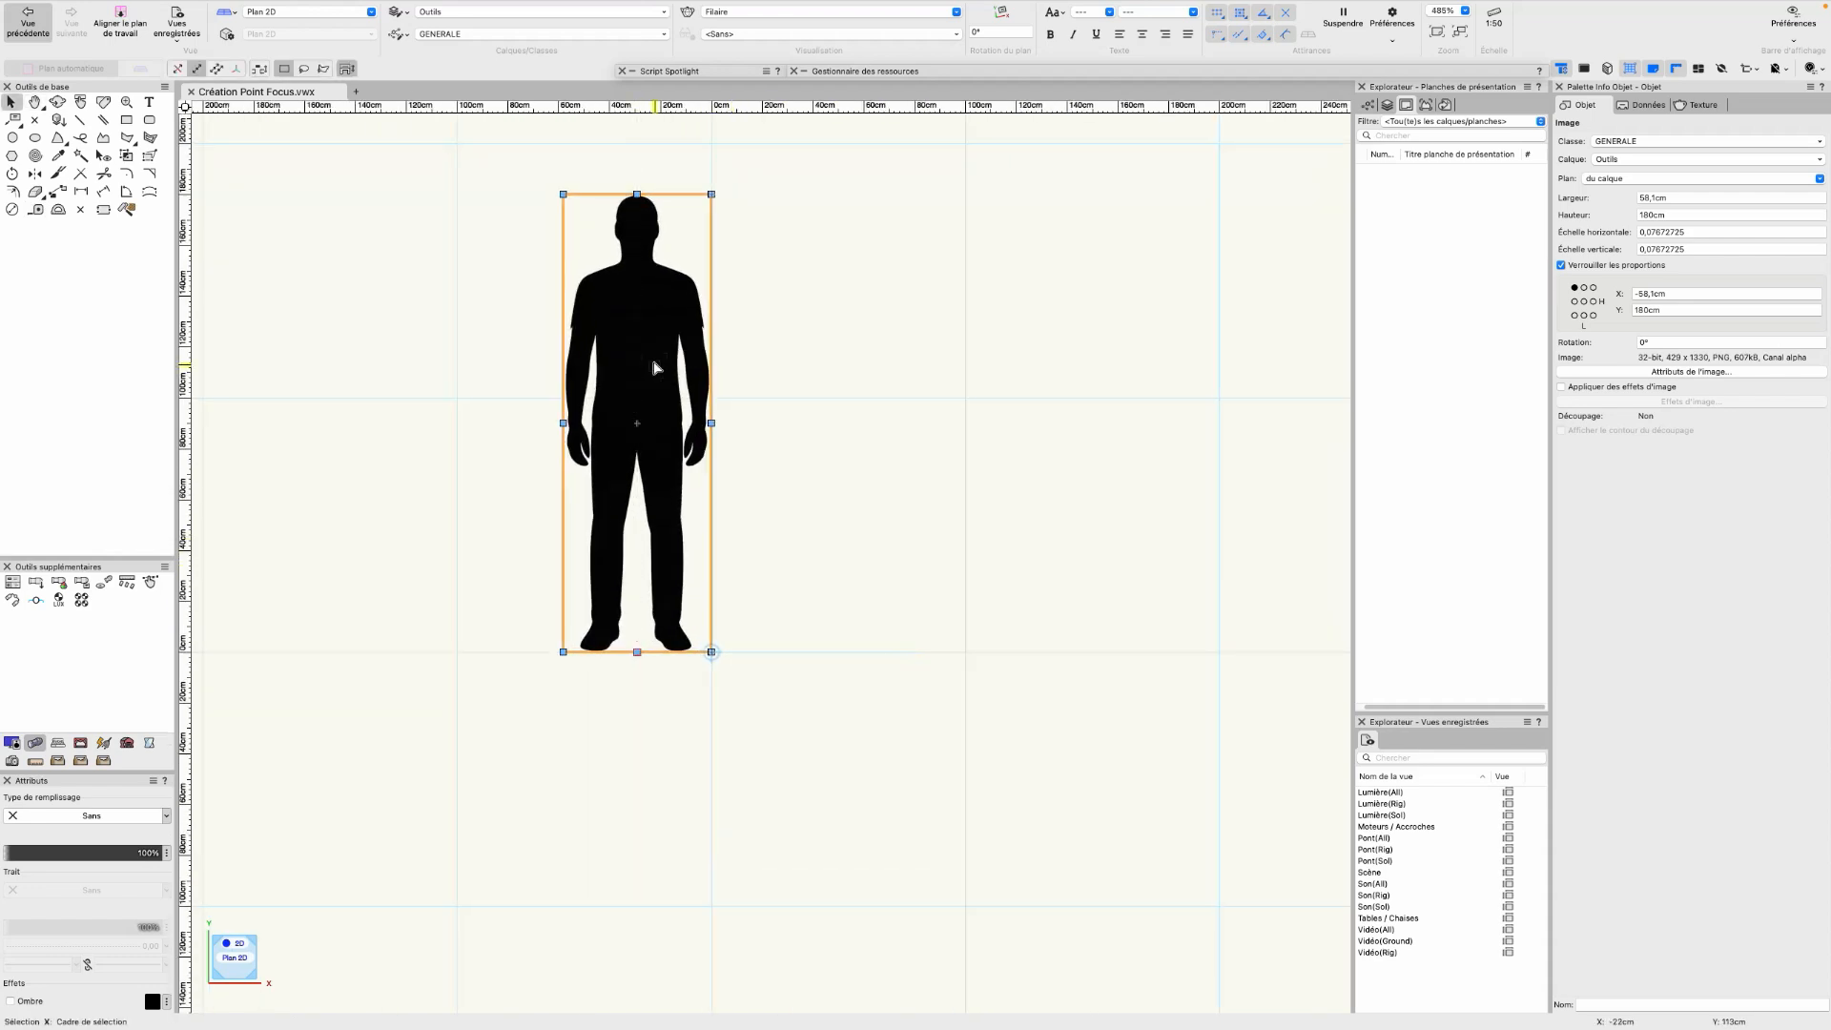
left_click_drag(665, 388, 846, 388)
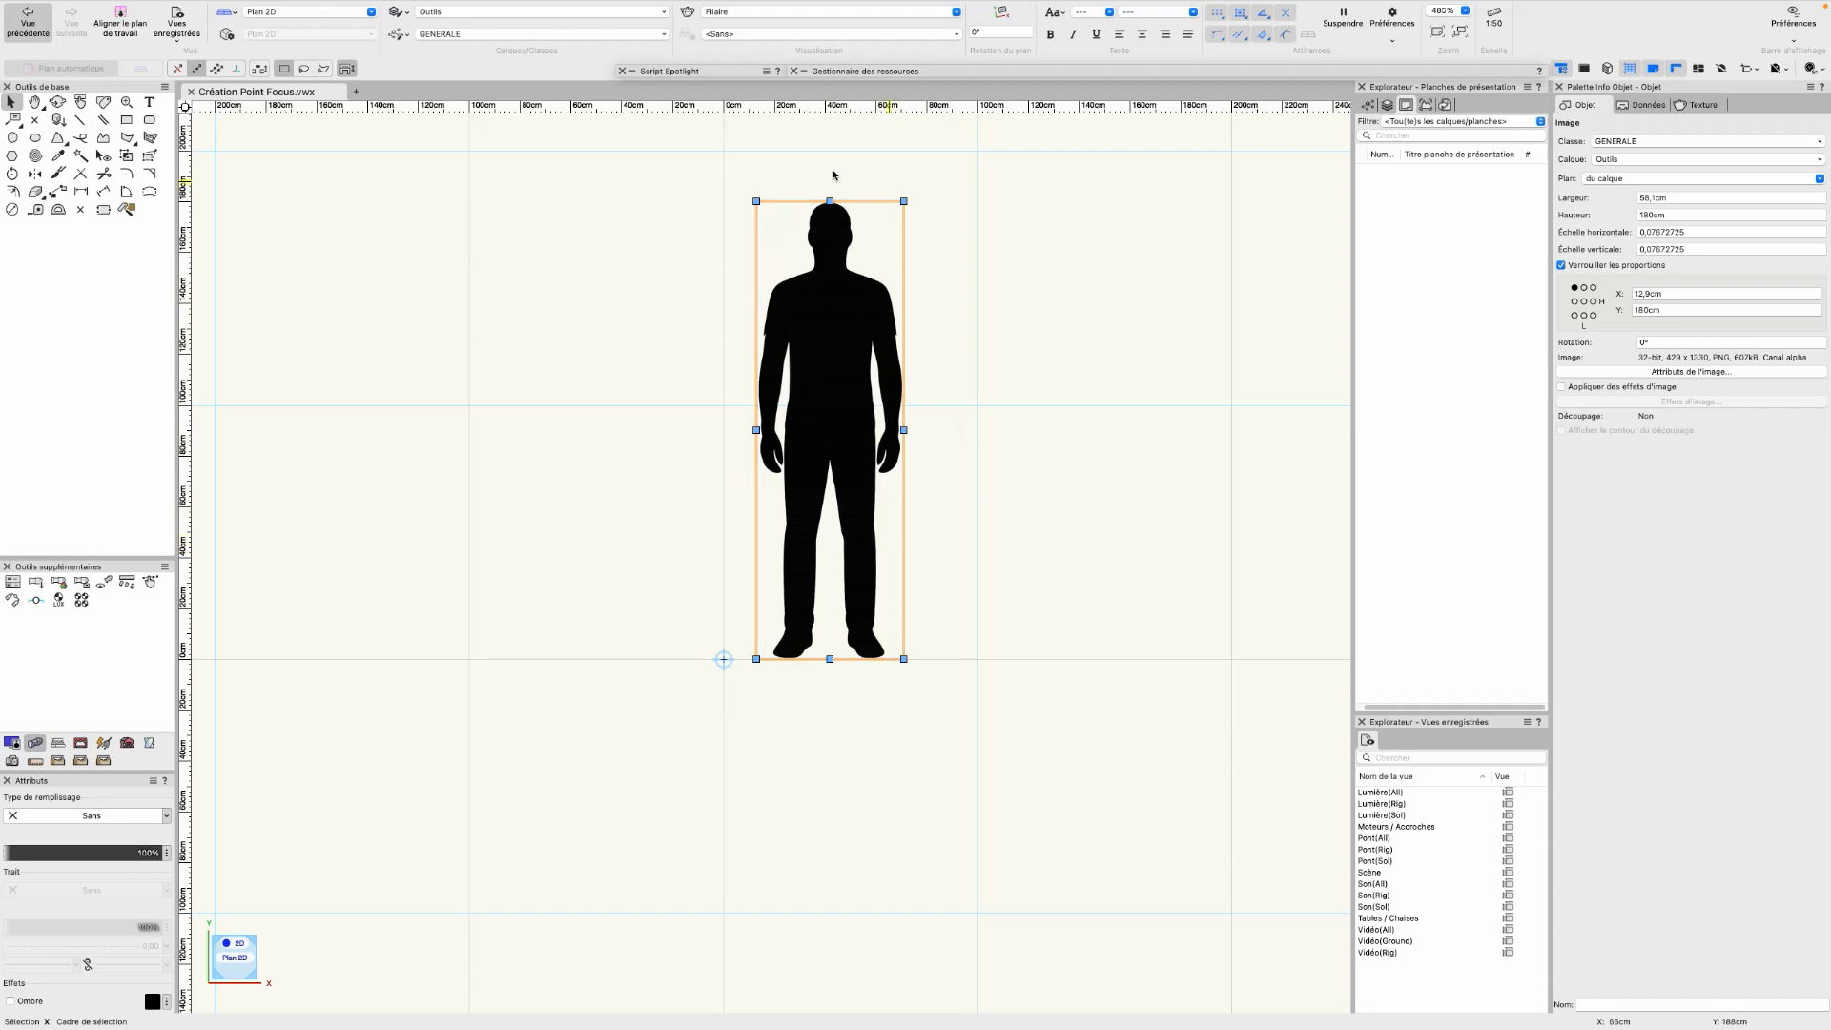
left_click(849, 720)
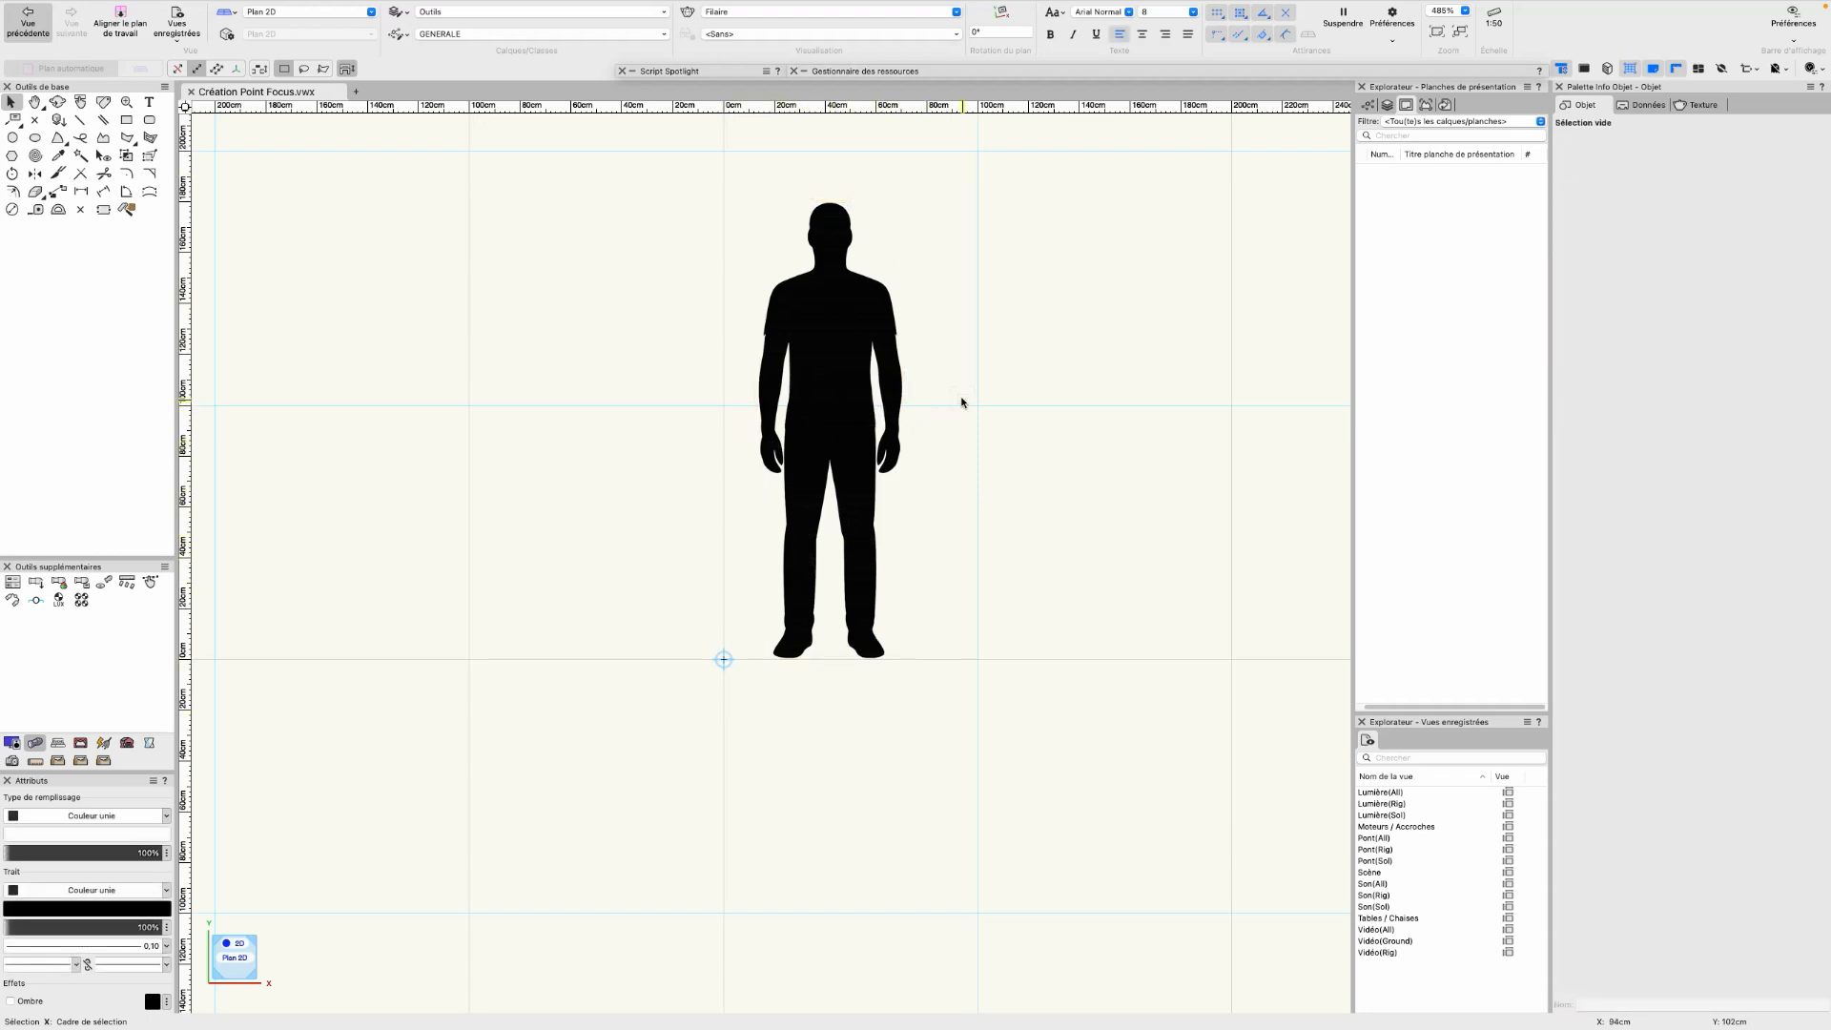
Rotate the silhouette image 90° to the left in the right-side view so that it stands upright in 3D
left_click(900, 346)
key("KP_6")
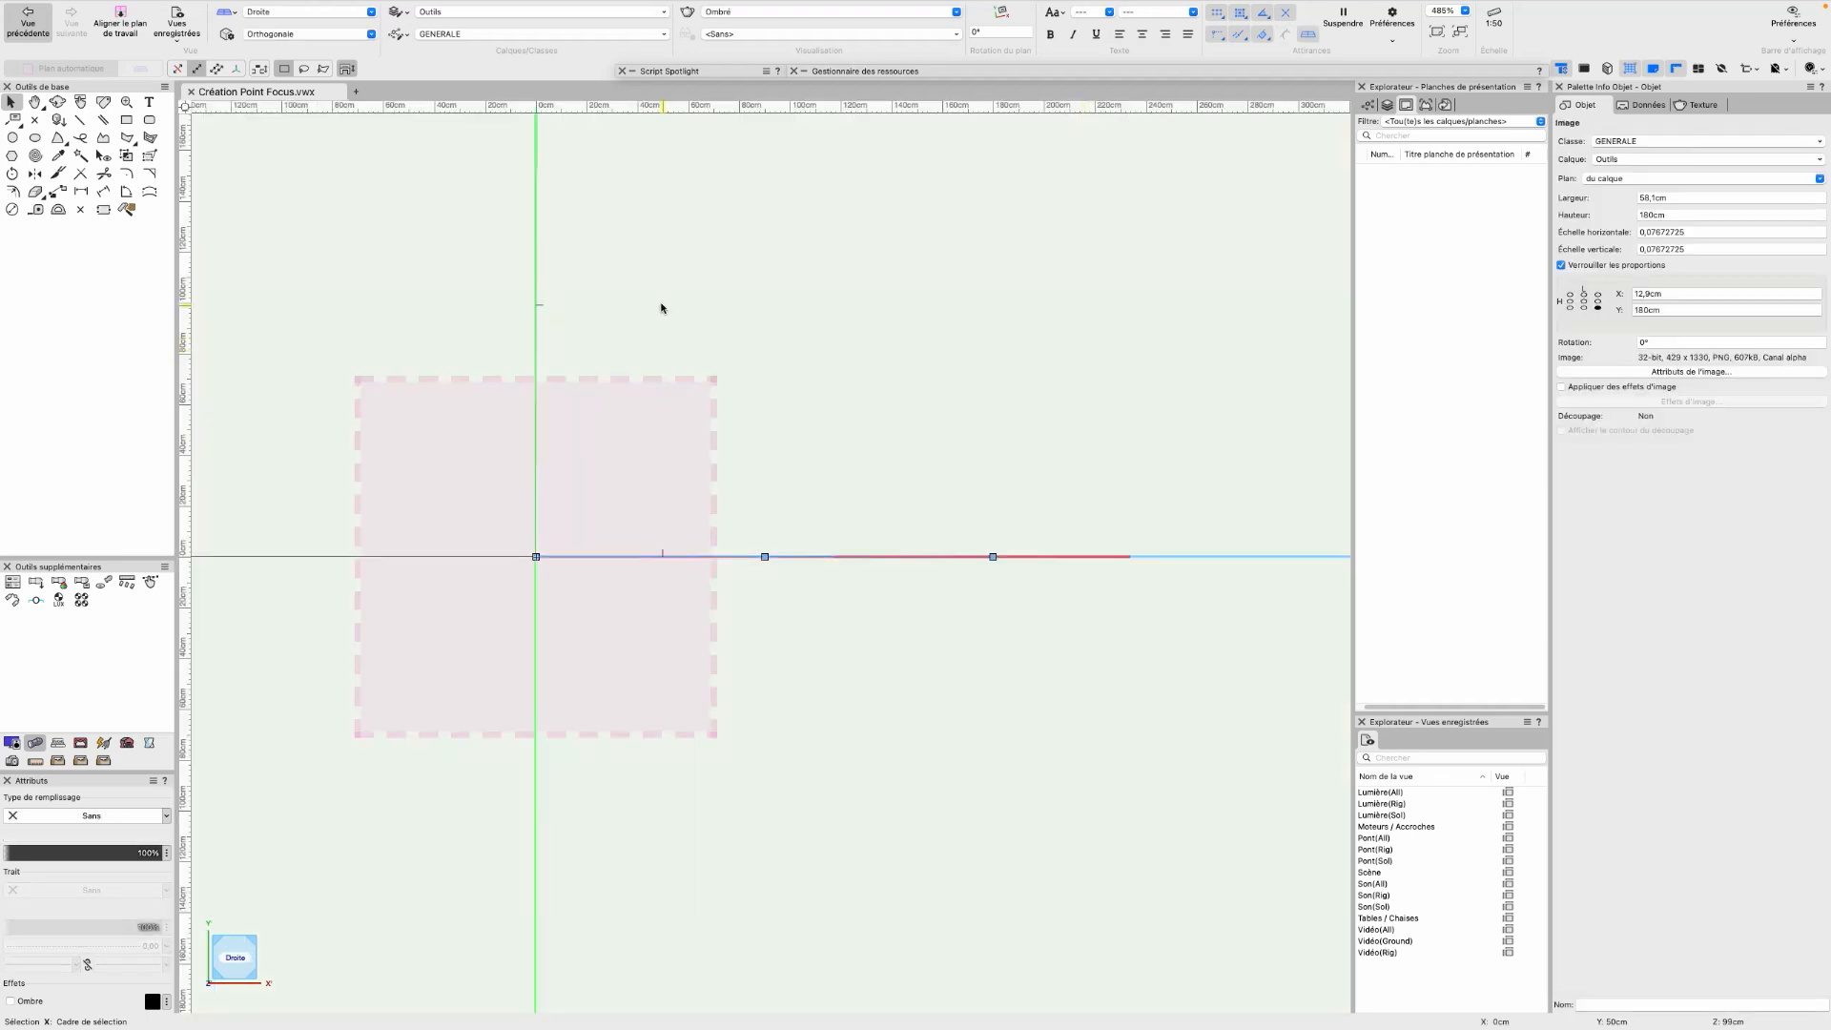
key("super+l")
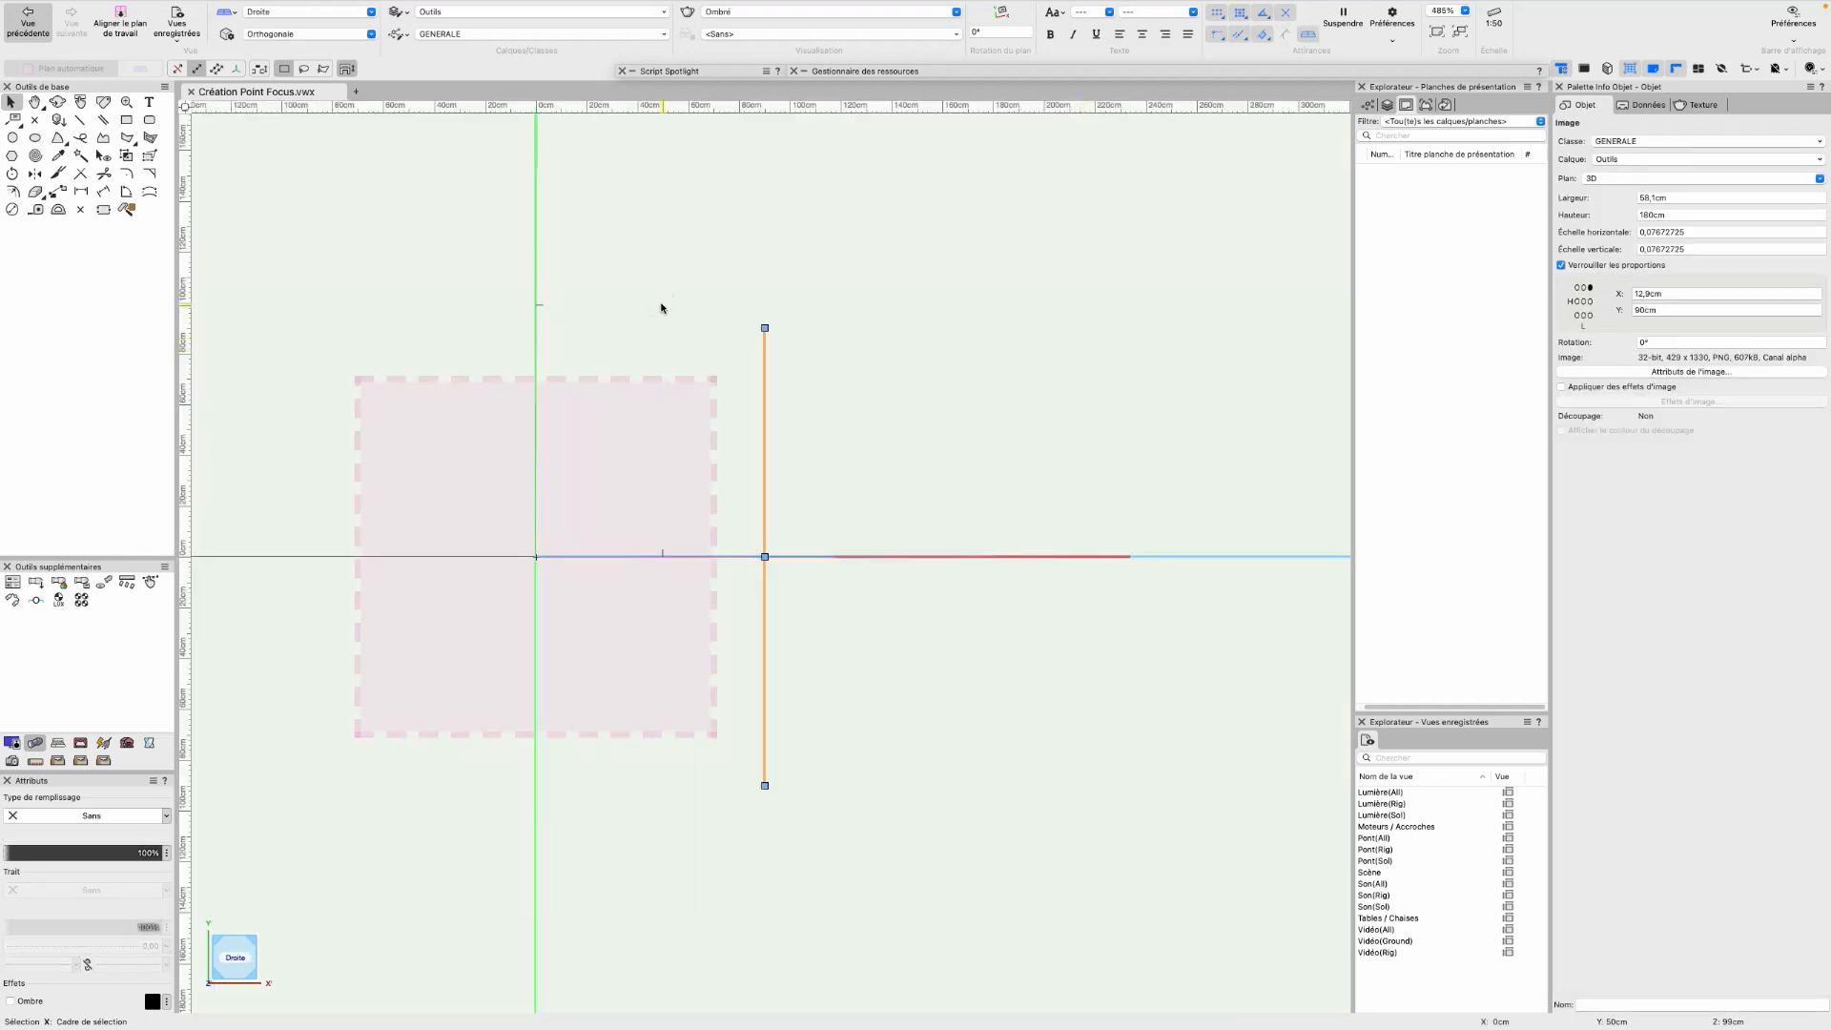
Move the silhouette onto the origin, centring it in the plan view and placing its feet at ground level in the front view
key("KP_0")
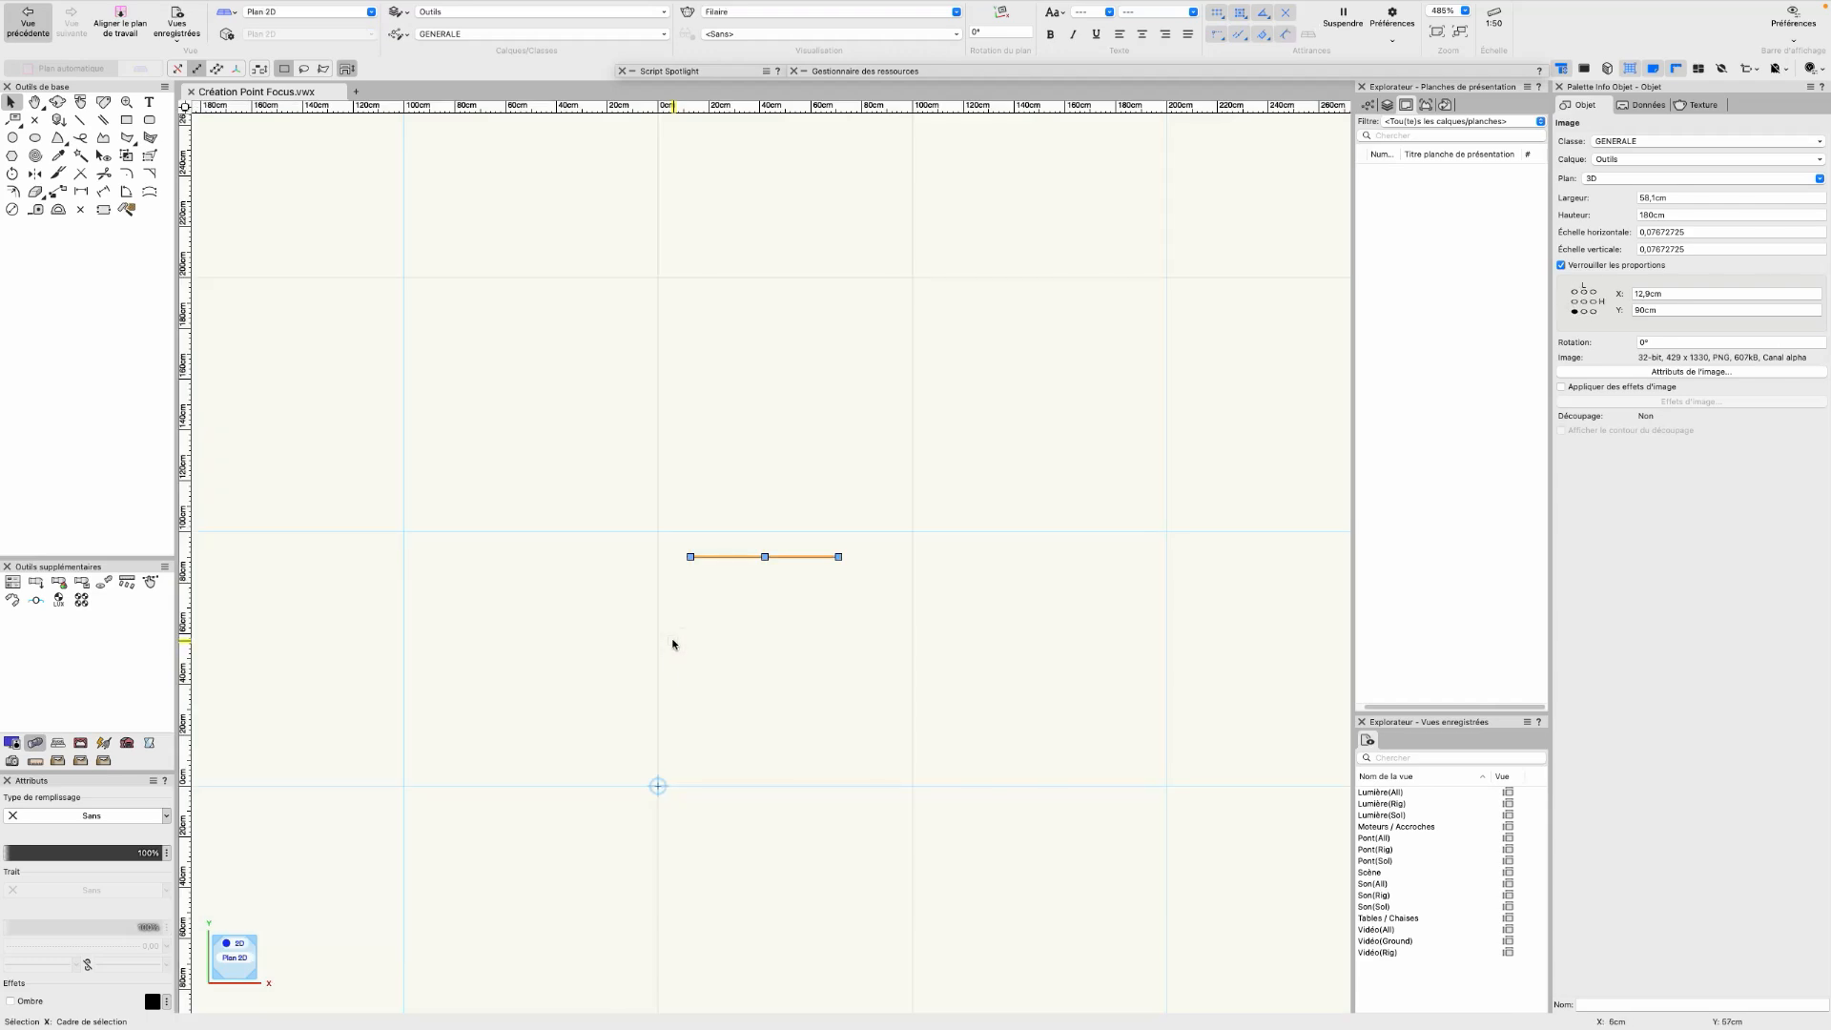
left_click_drag(751, 575, 662, 756)
middle_click_drag(666, 780, 733, 566)
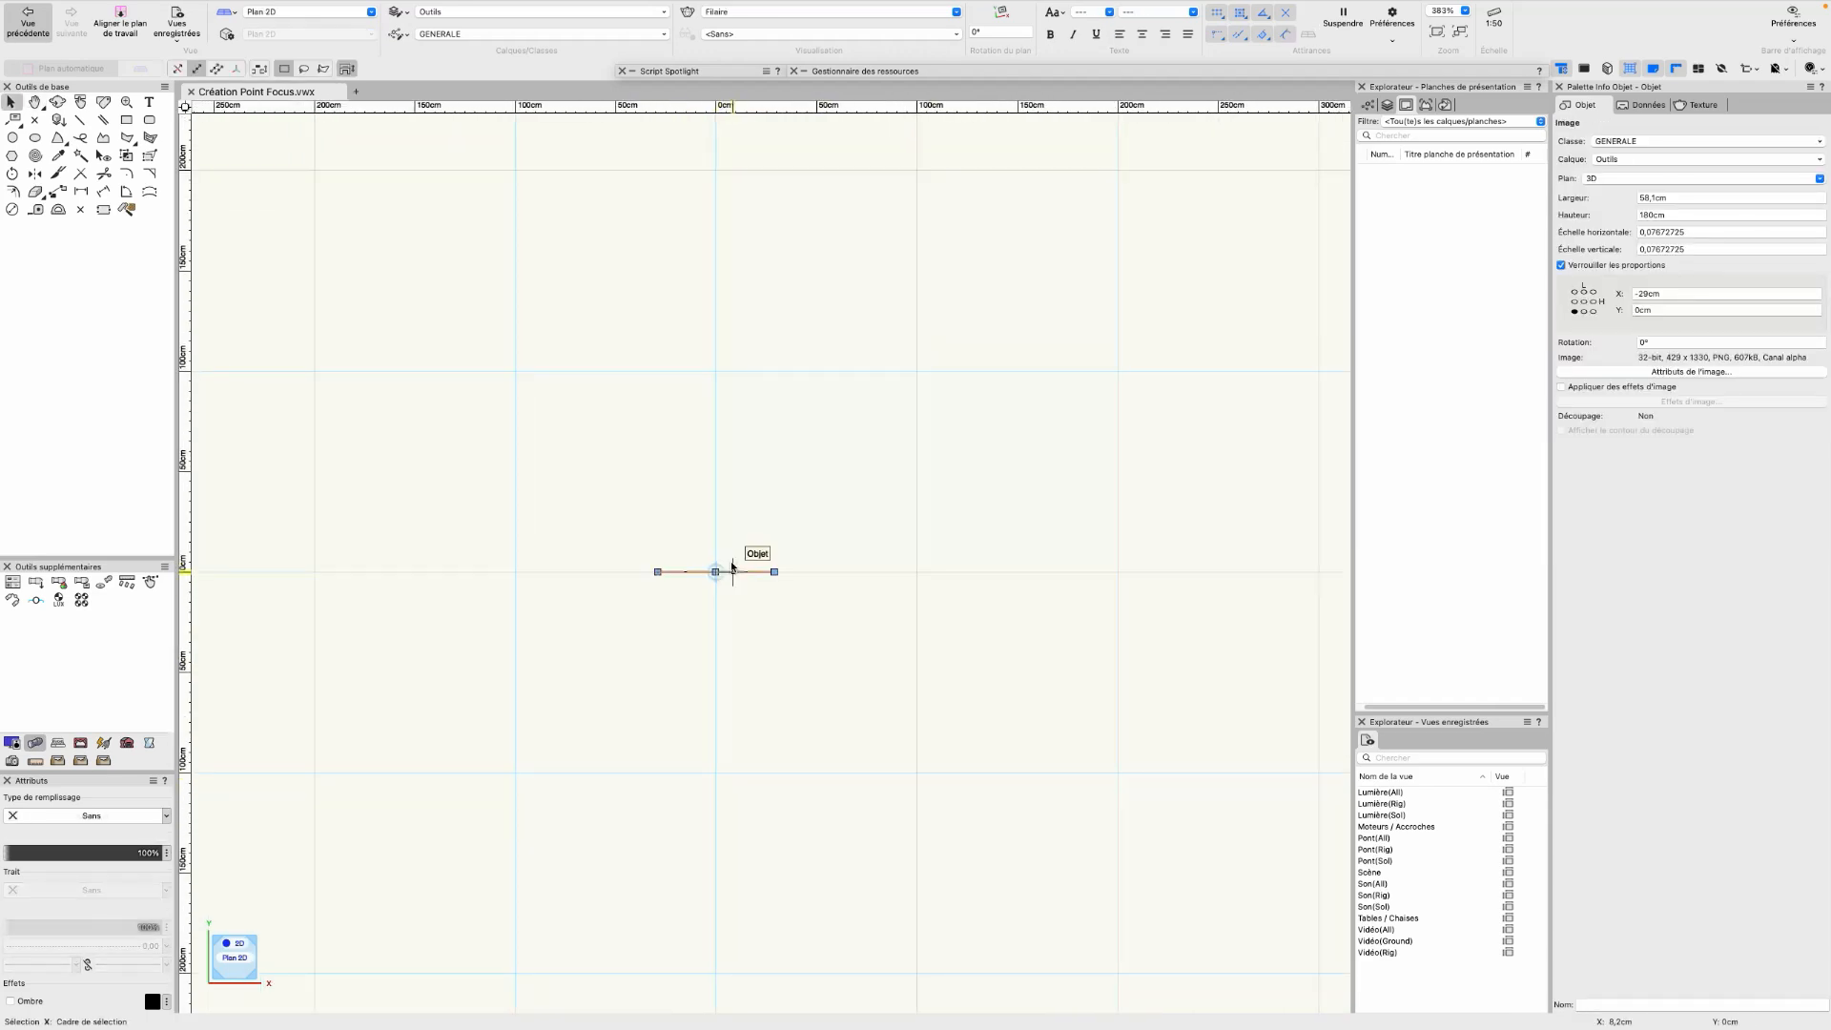
key("KP_2")
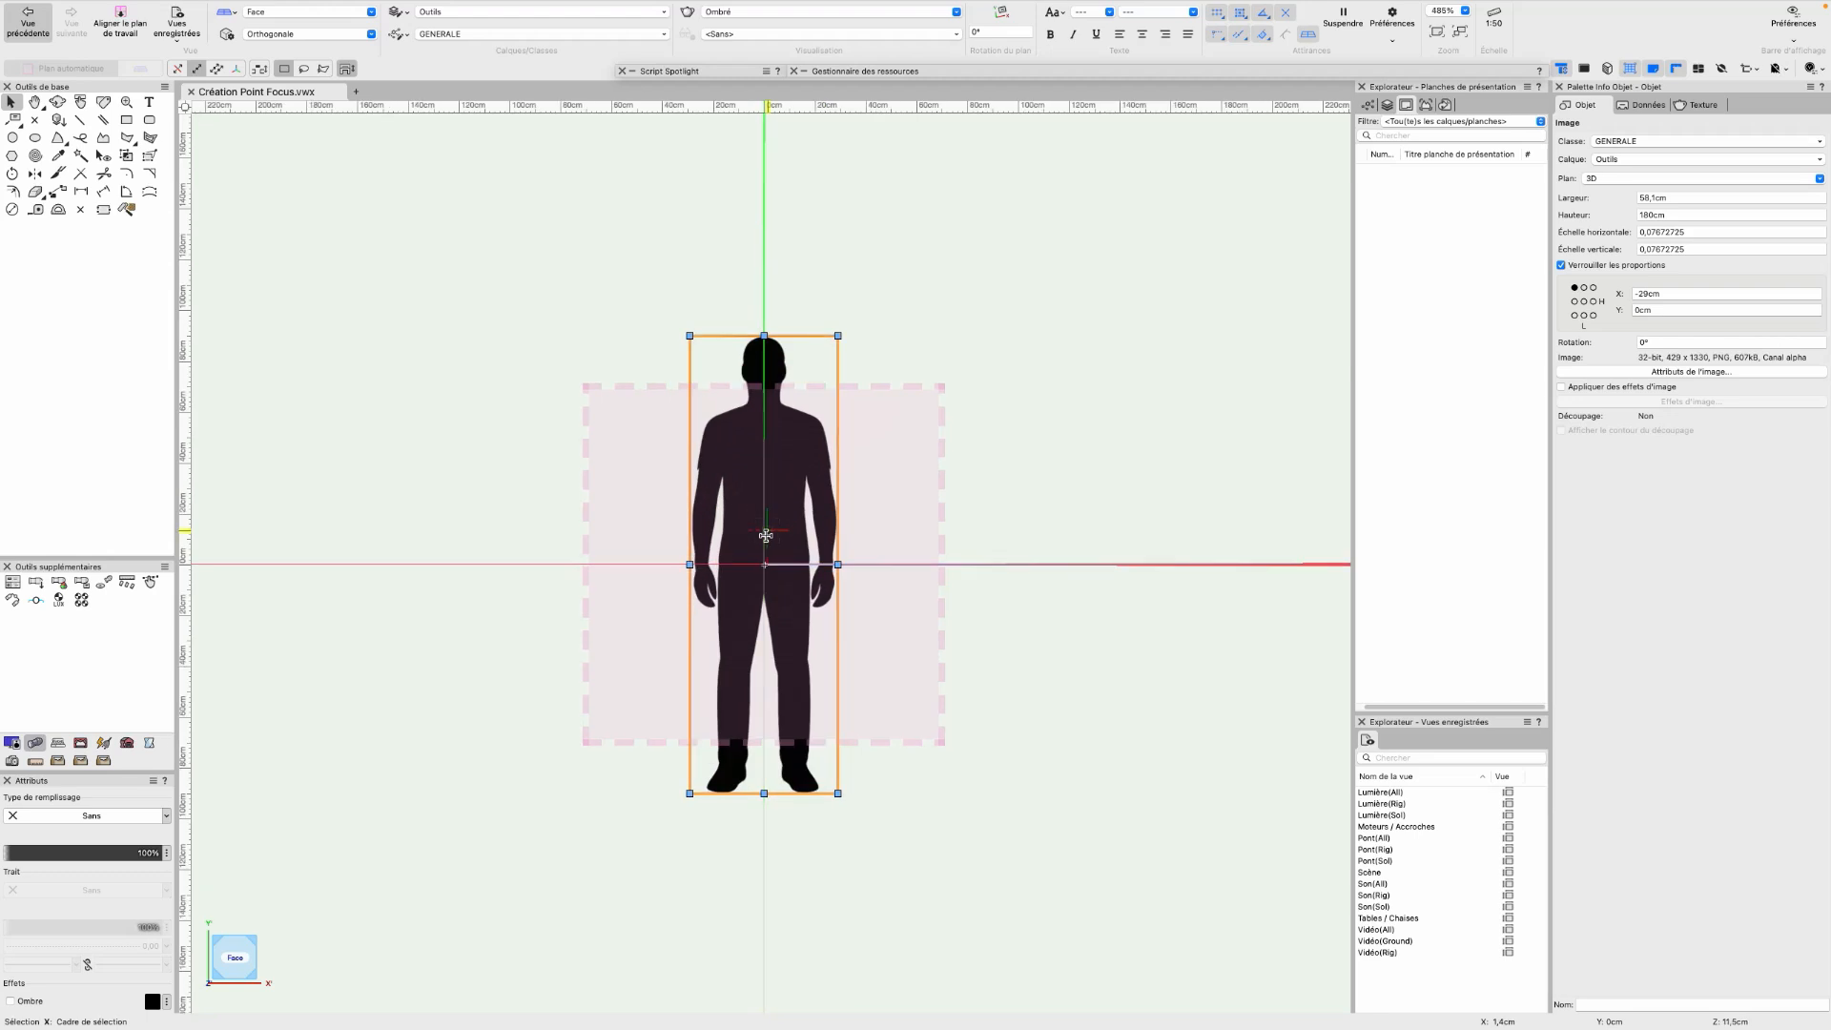
left_click_drag(764, 792, 764, 565)
scroll(763, 560, "up", 6)
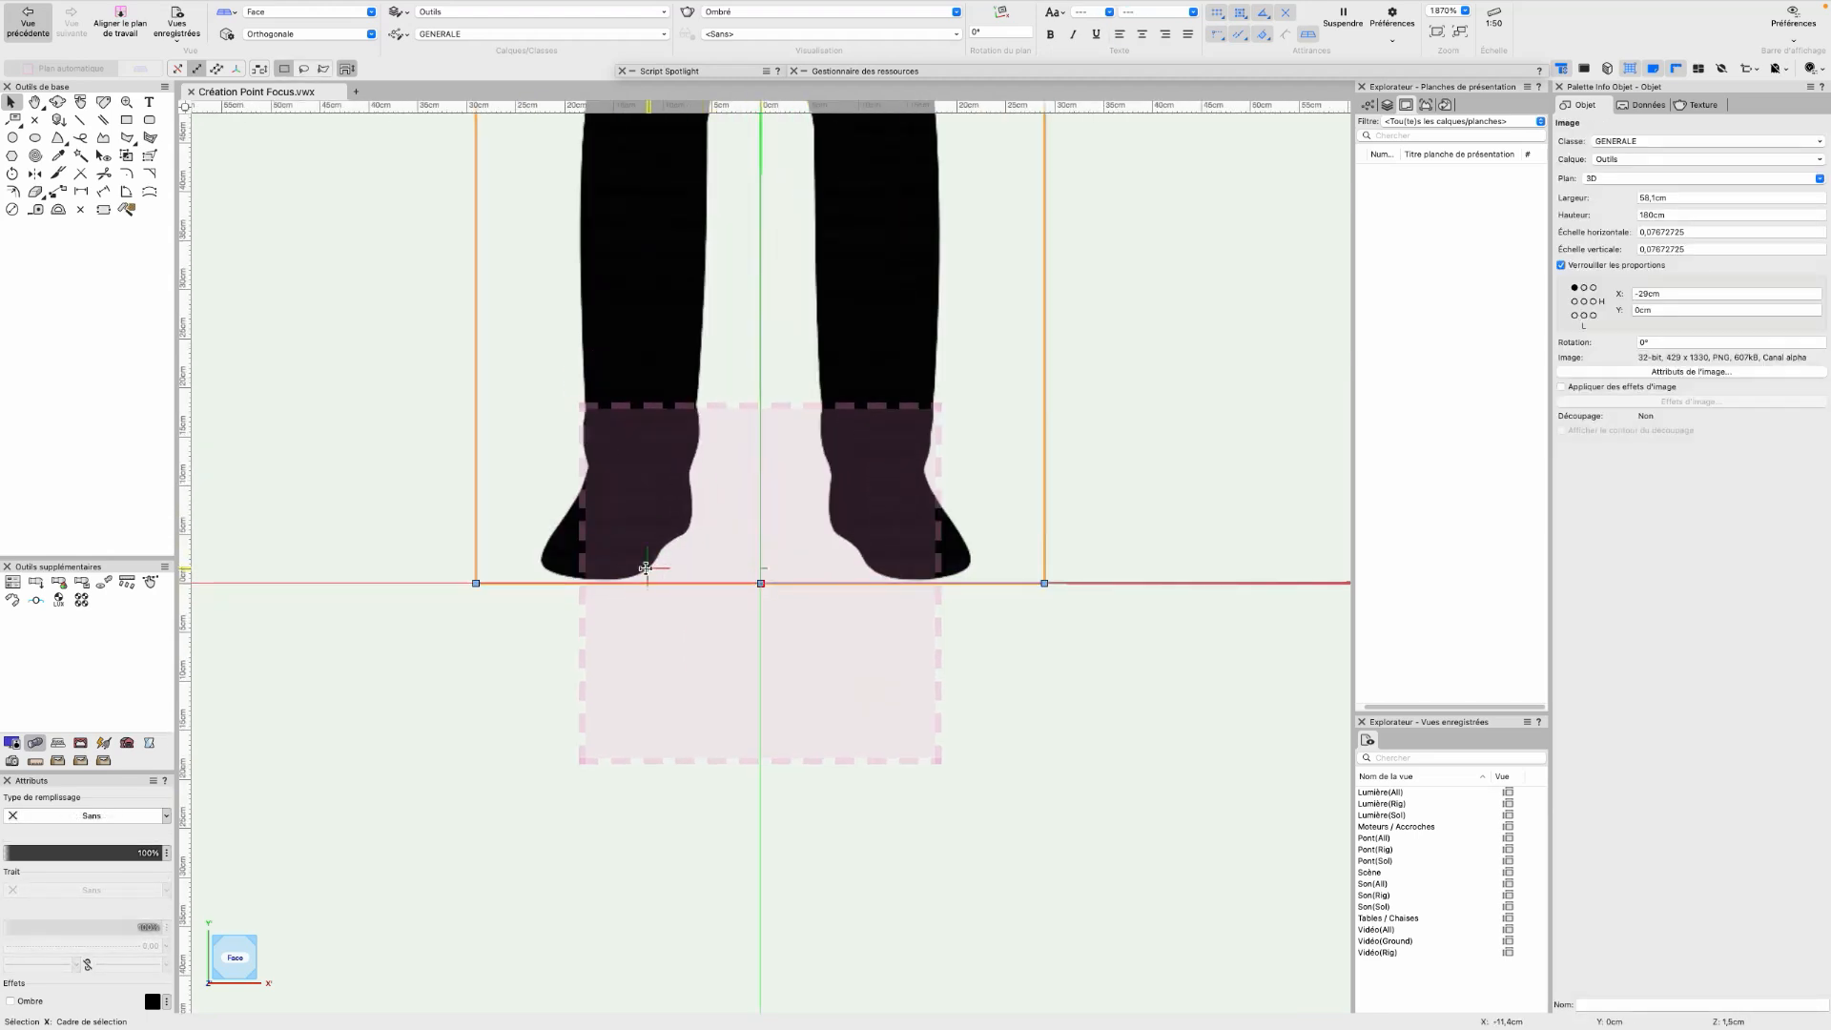
scroll(861, 559, "down", 8)
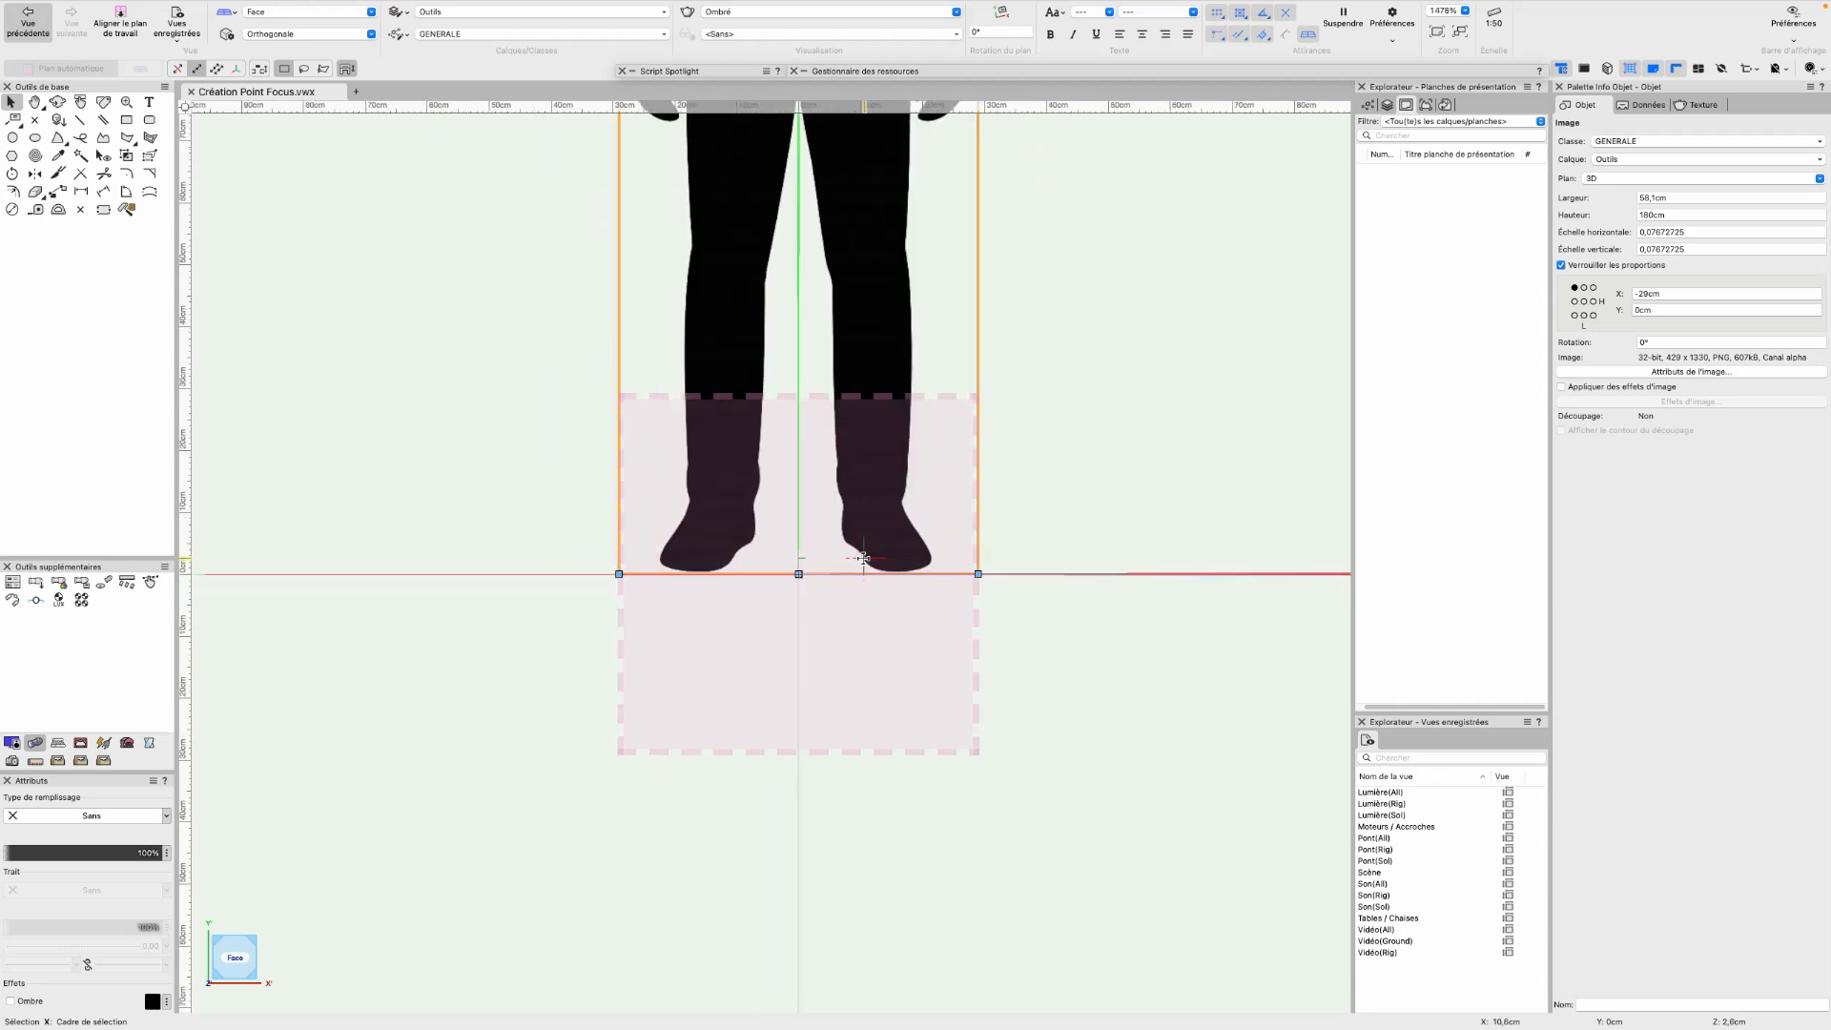
Examine the standing silhouette from an angled 3D view and return to the 2D plan view
middle_click_drag(956, 417, 815, 512, "ctrl")
middle_click_drag(967, 359, 946, 438)
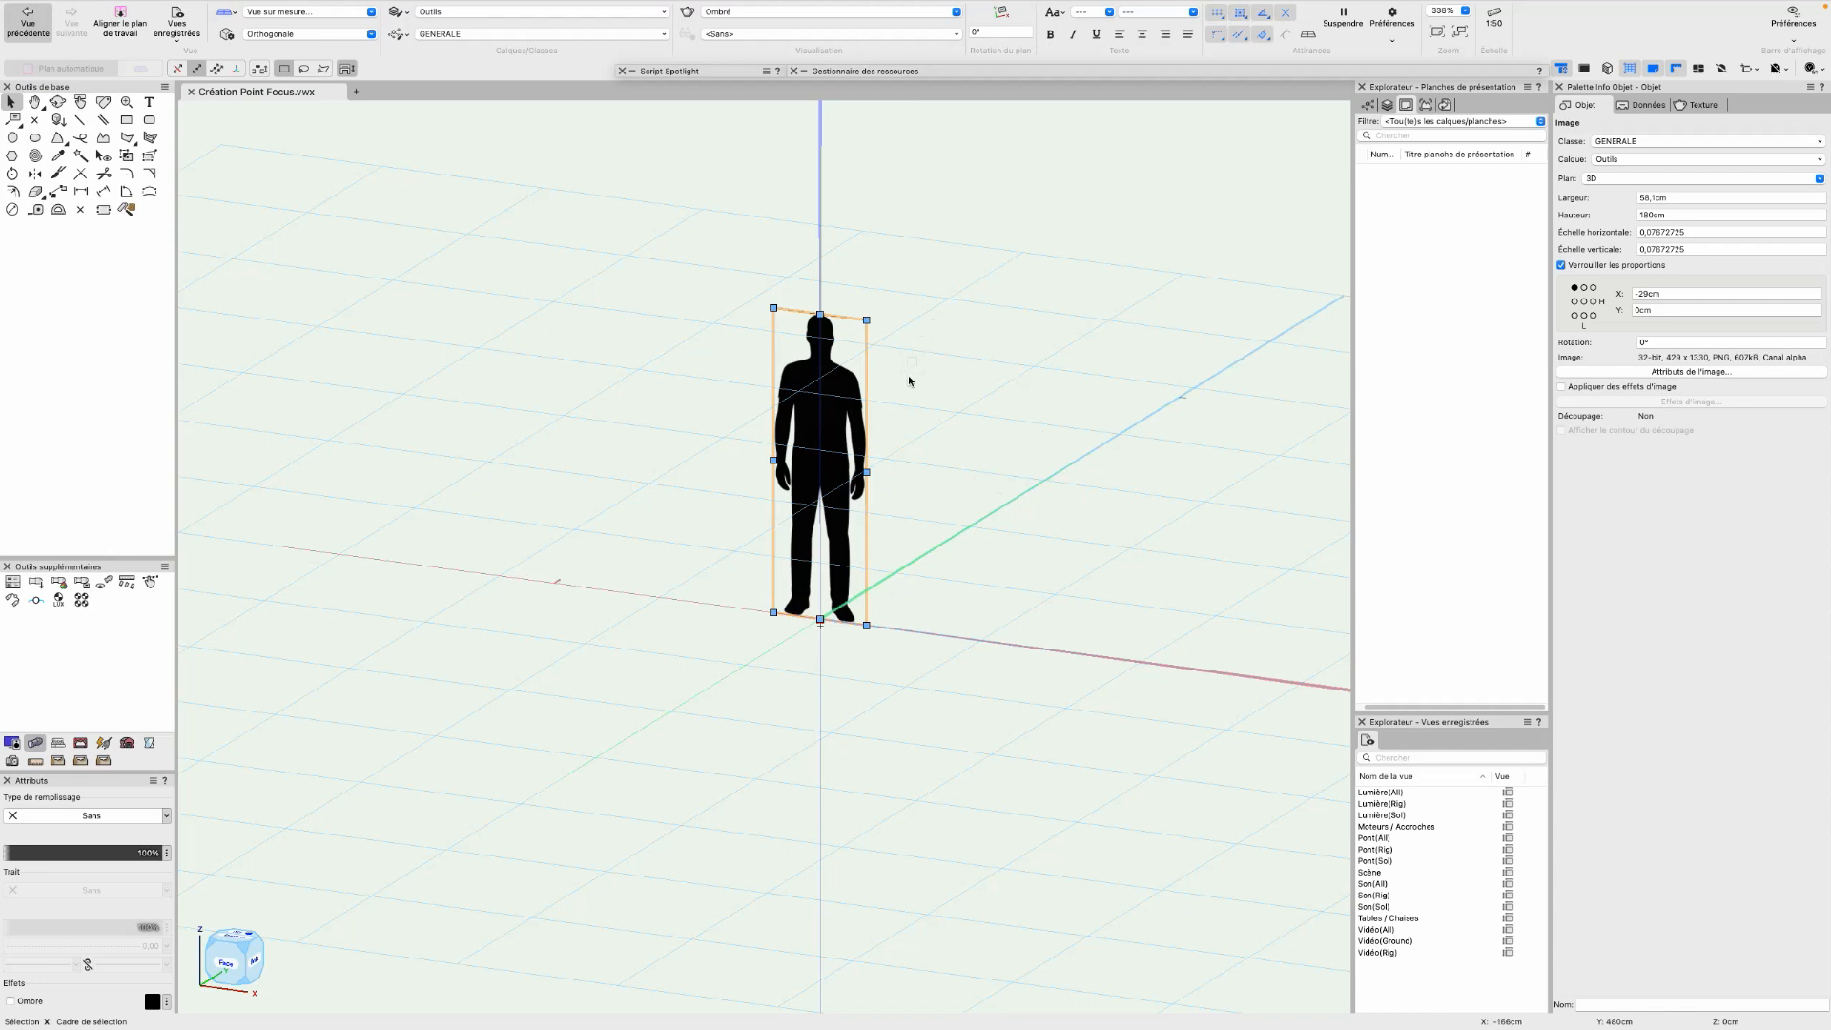
scroll(909, 381, "up", 2)
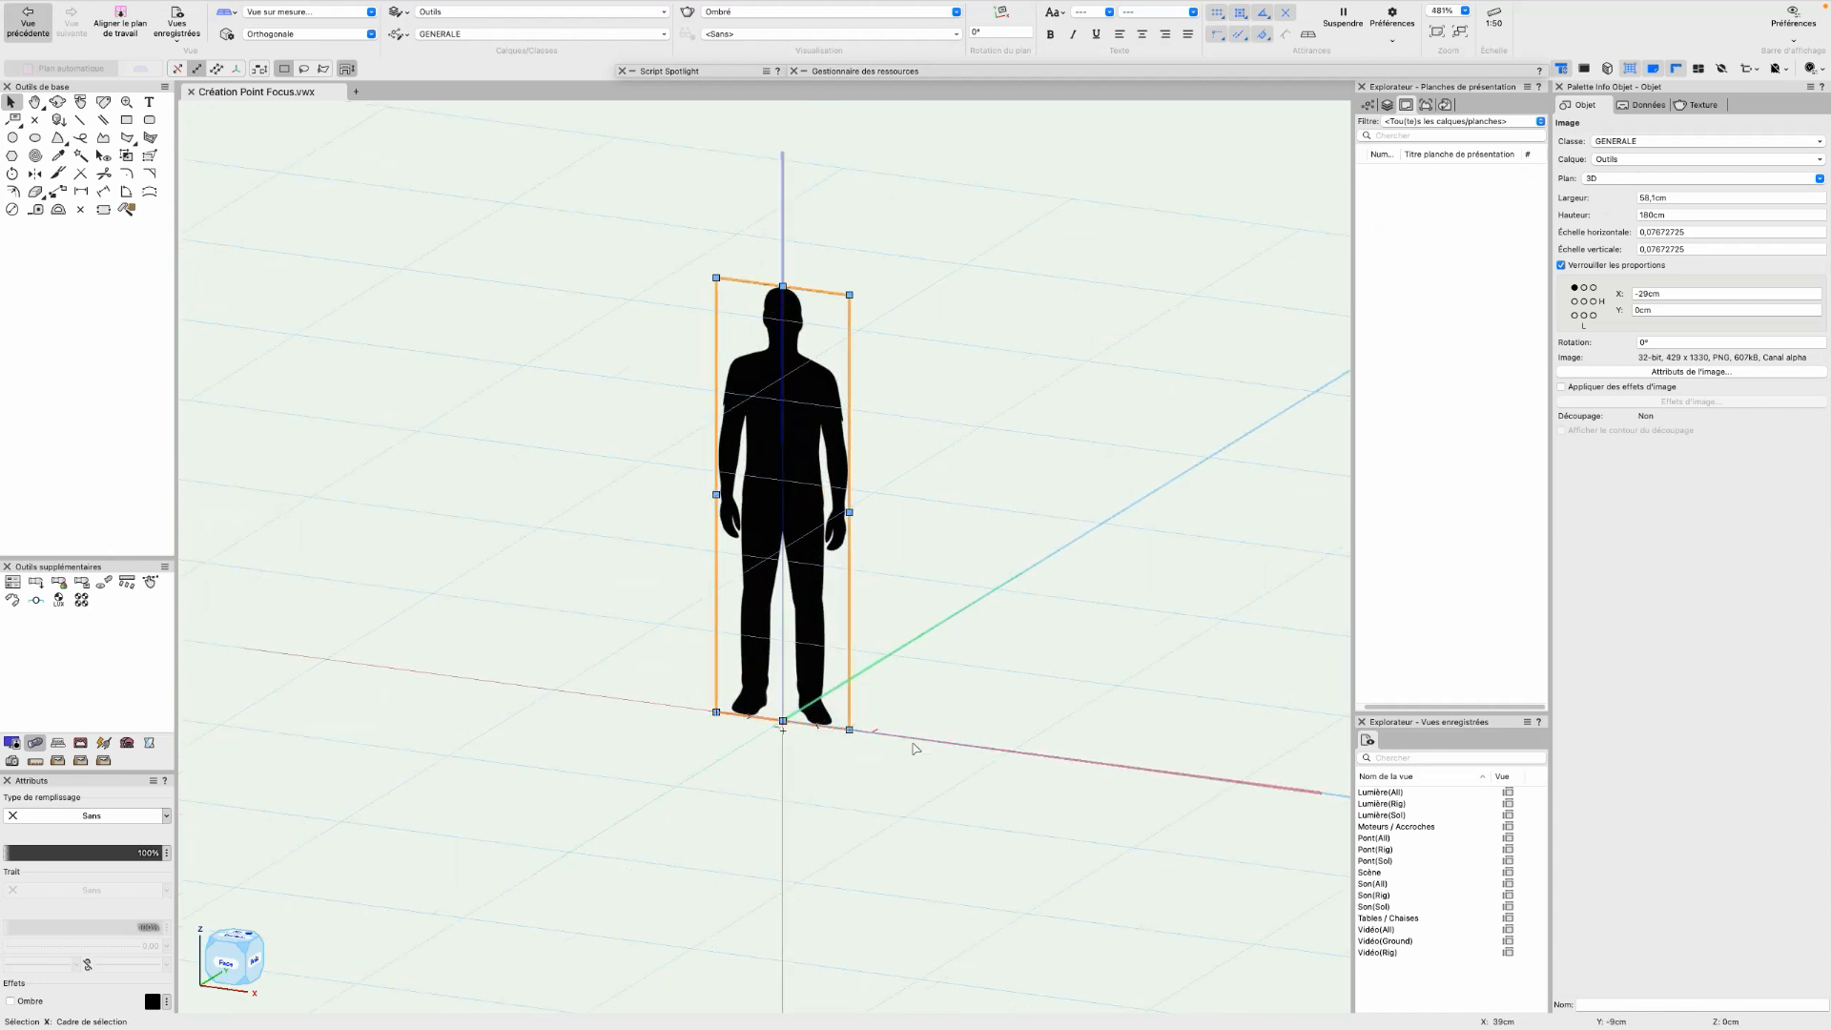
scroll(913, 589, "down", 1)
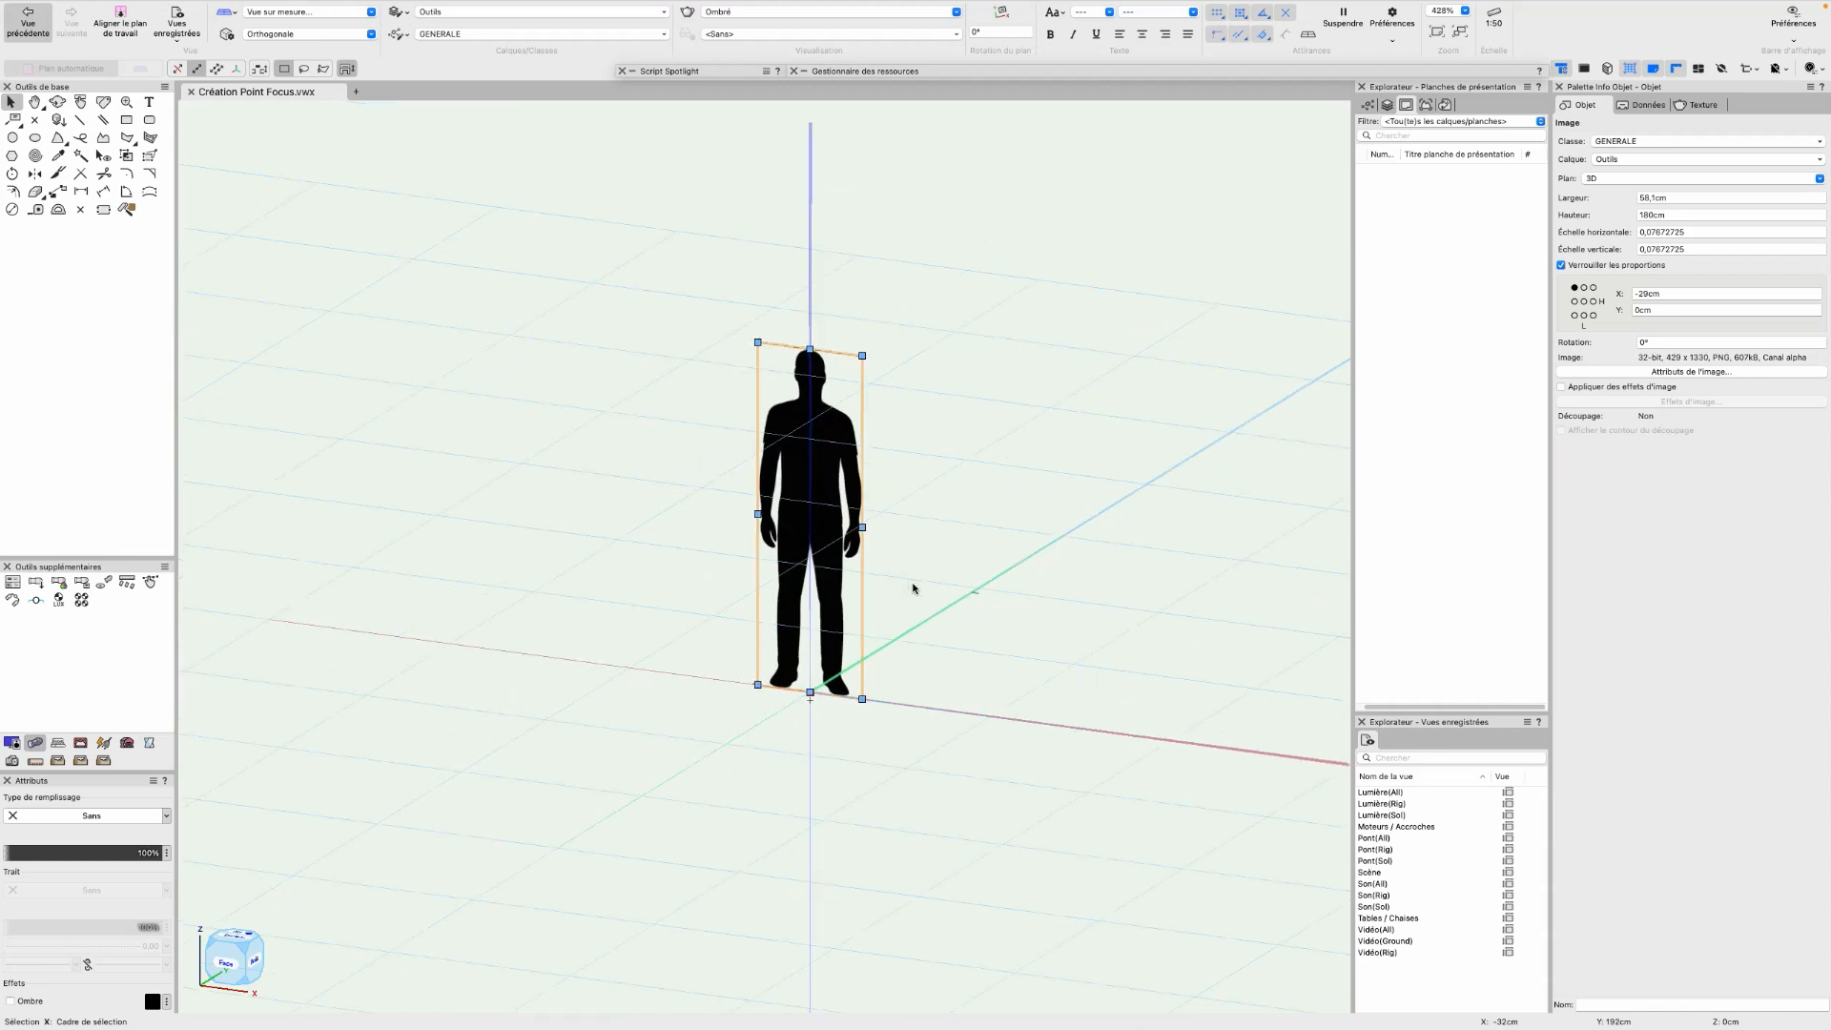
left_click_drag(897, 538, 981, 524)
key("x")
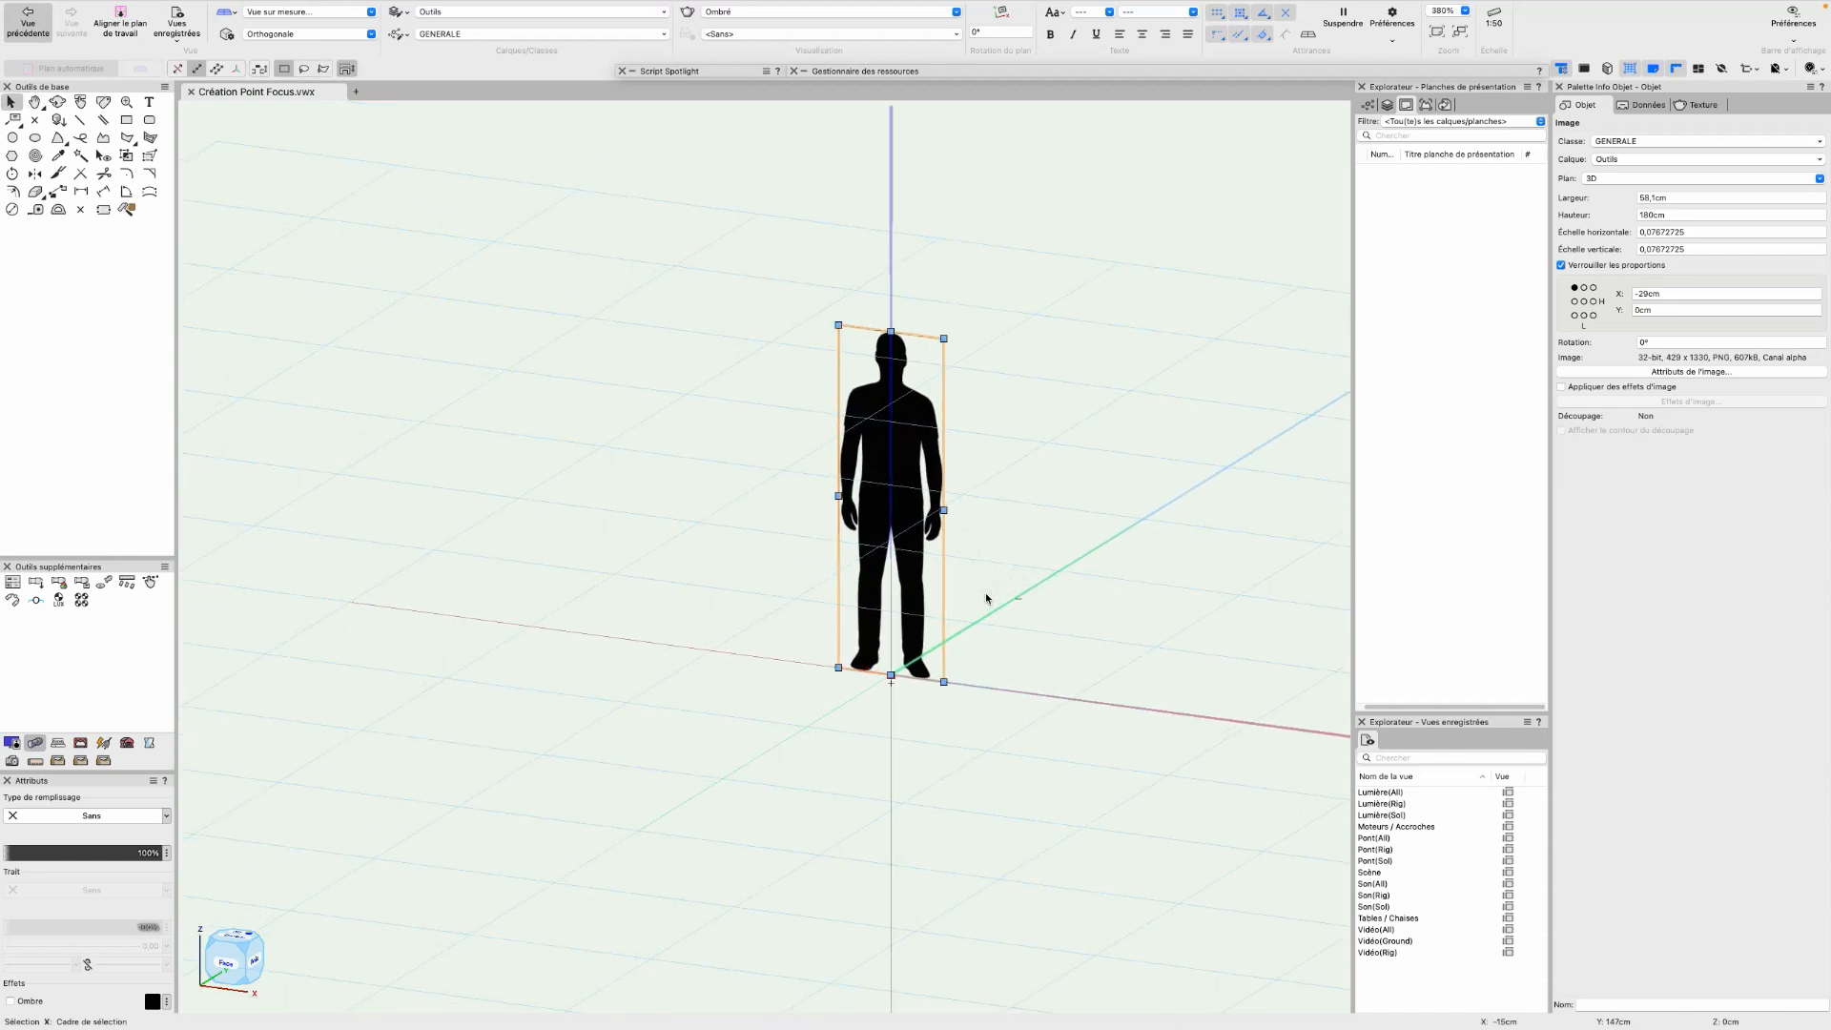
key("super+5")
scroll(774, 582, "up", 5)
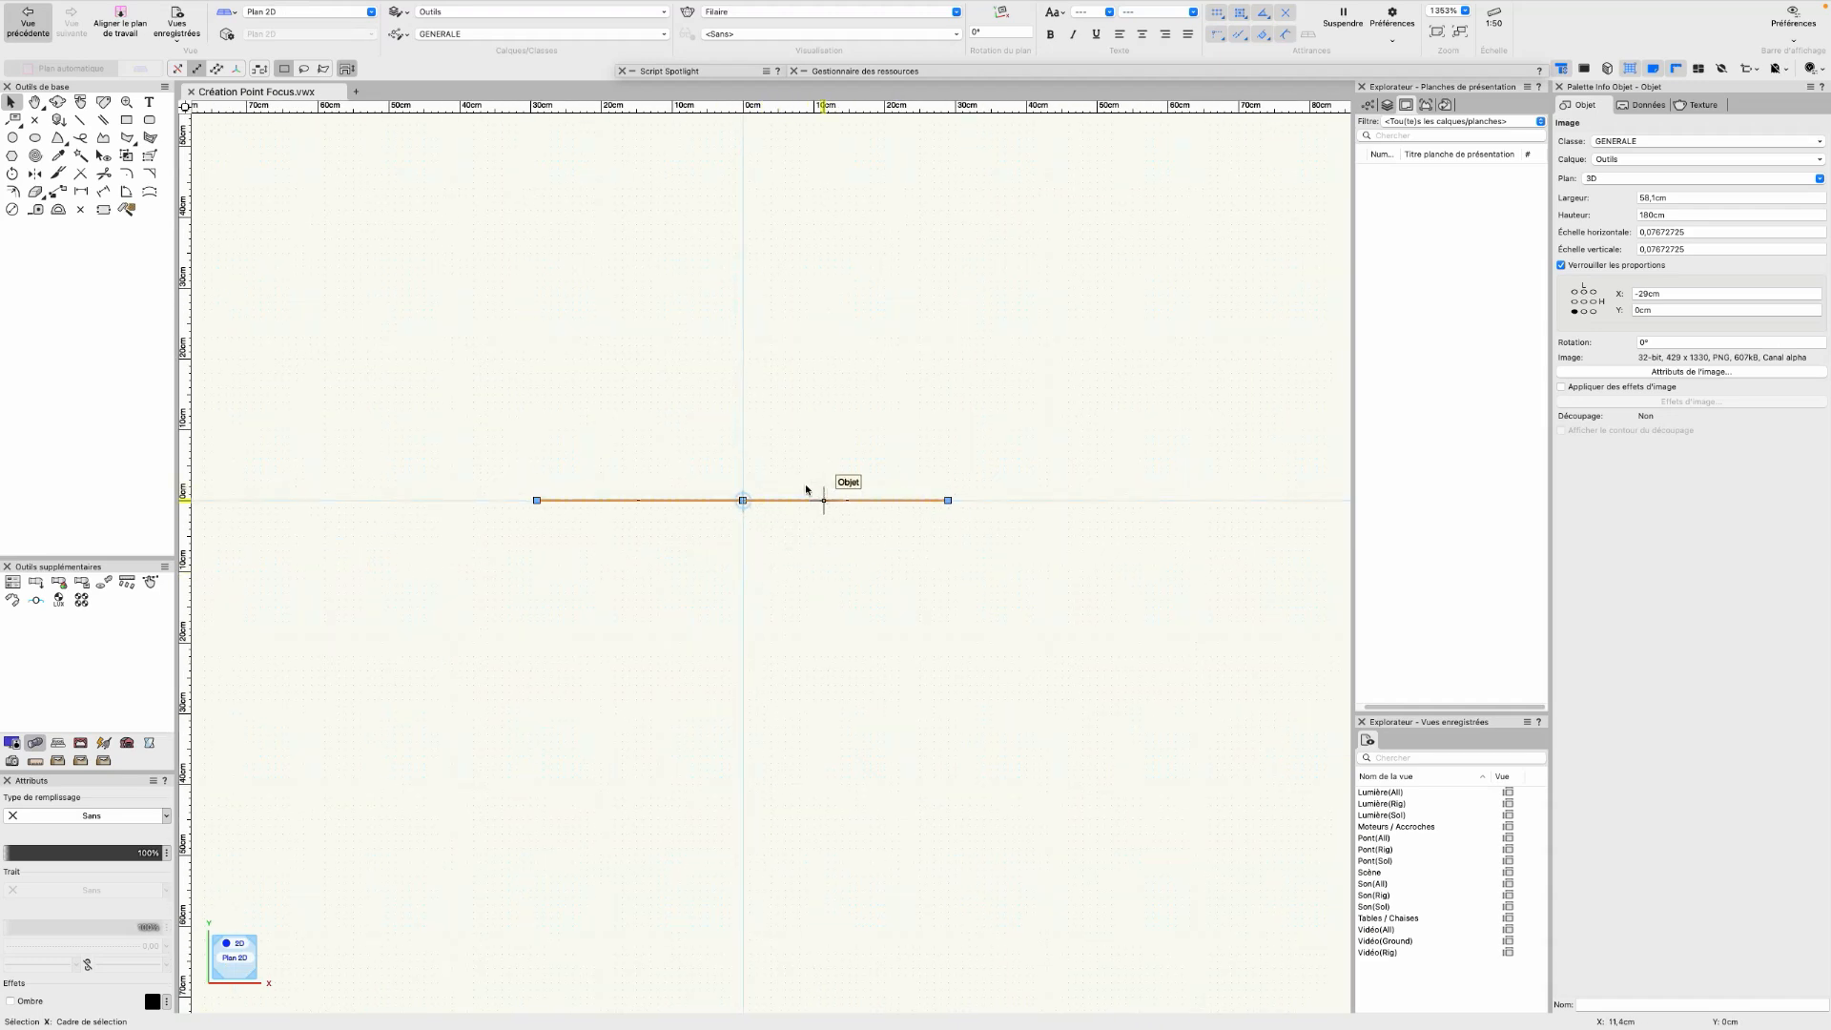
scroll(797, 601, "down", 1)
middle_click_drag(773, 629, 856, 612)
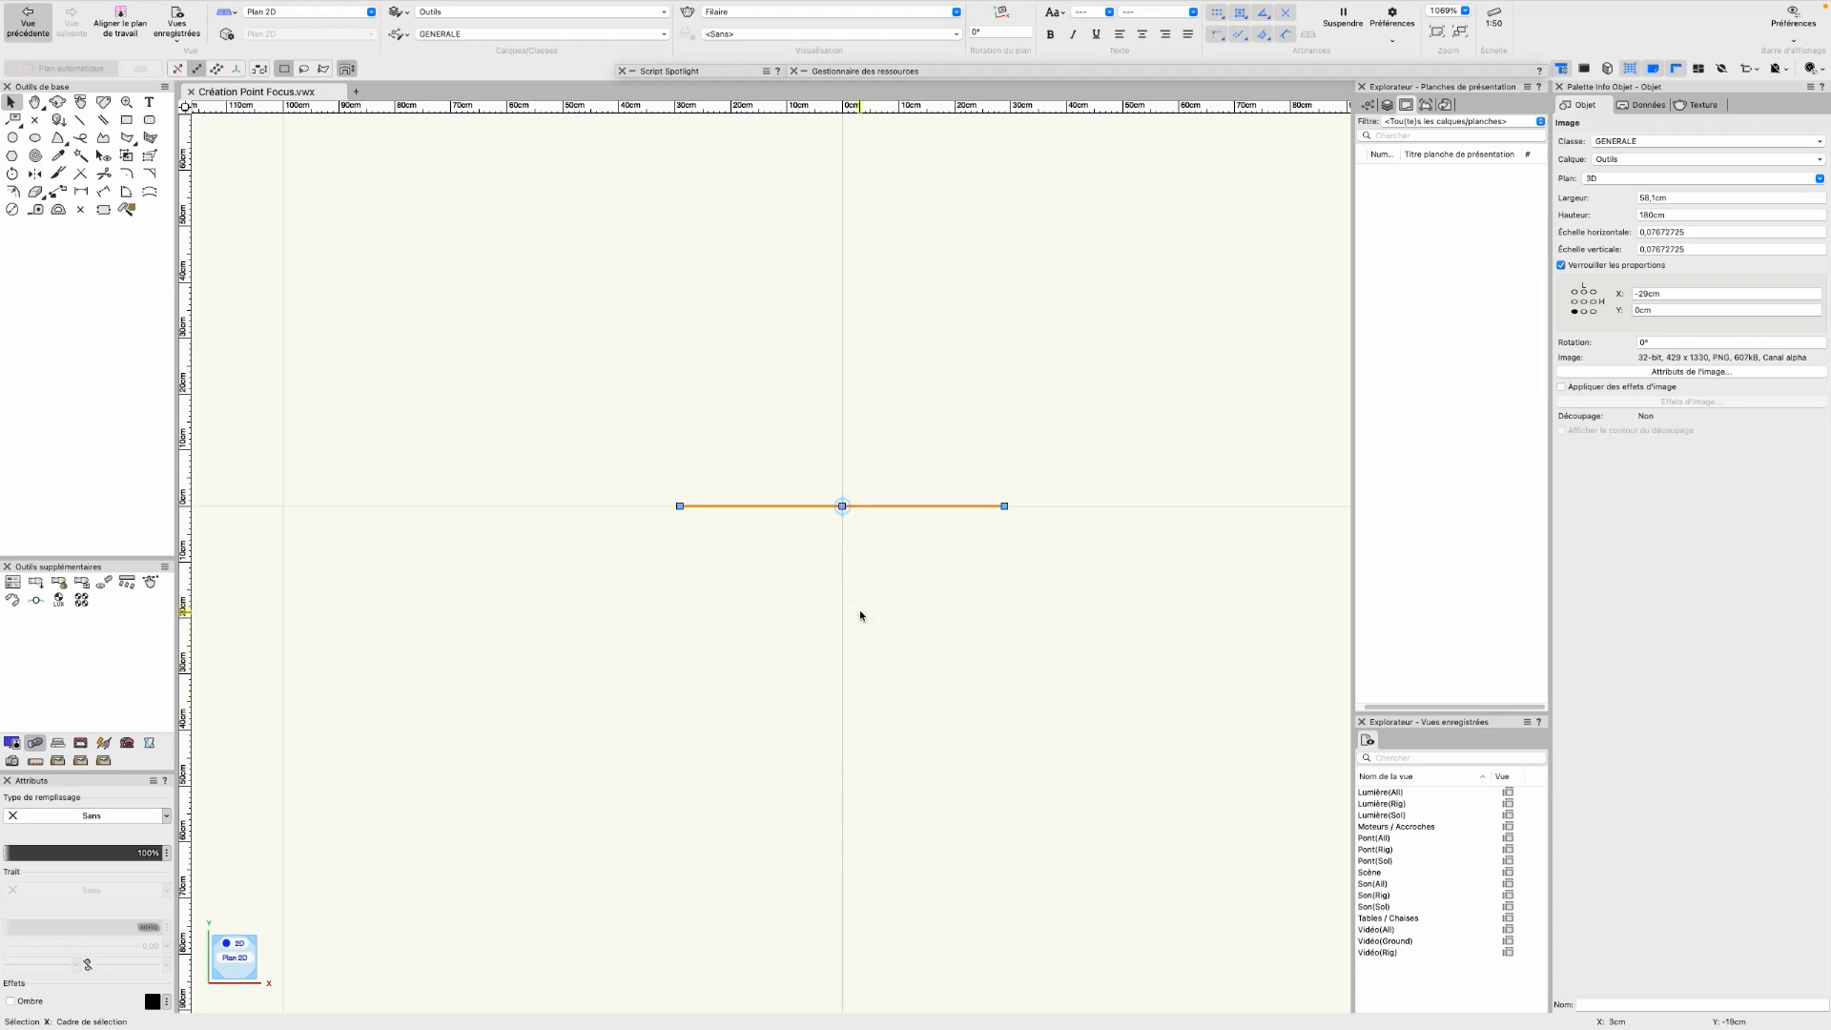
left_click(284, 8)
mouse_move(237, 12)
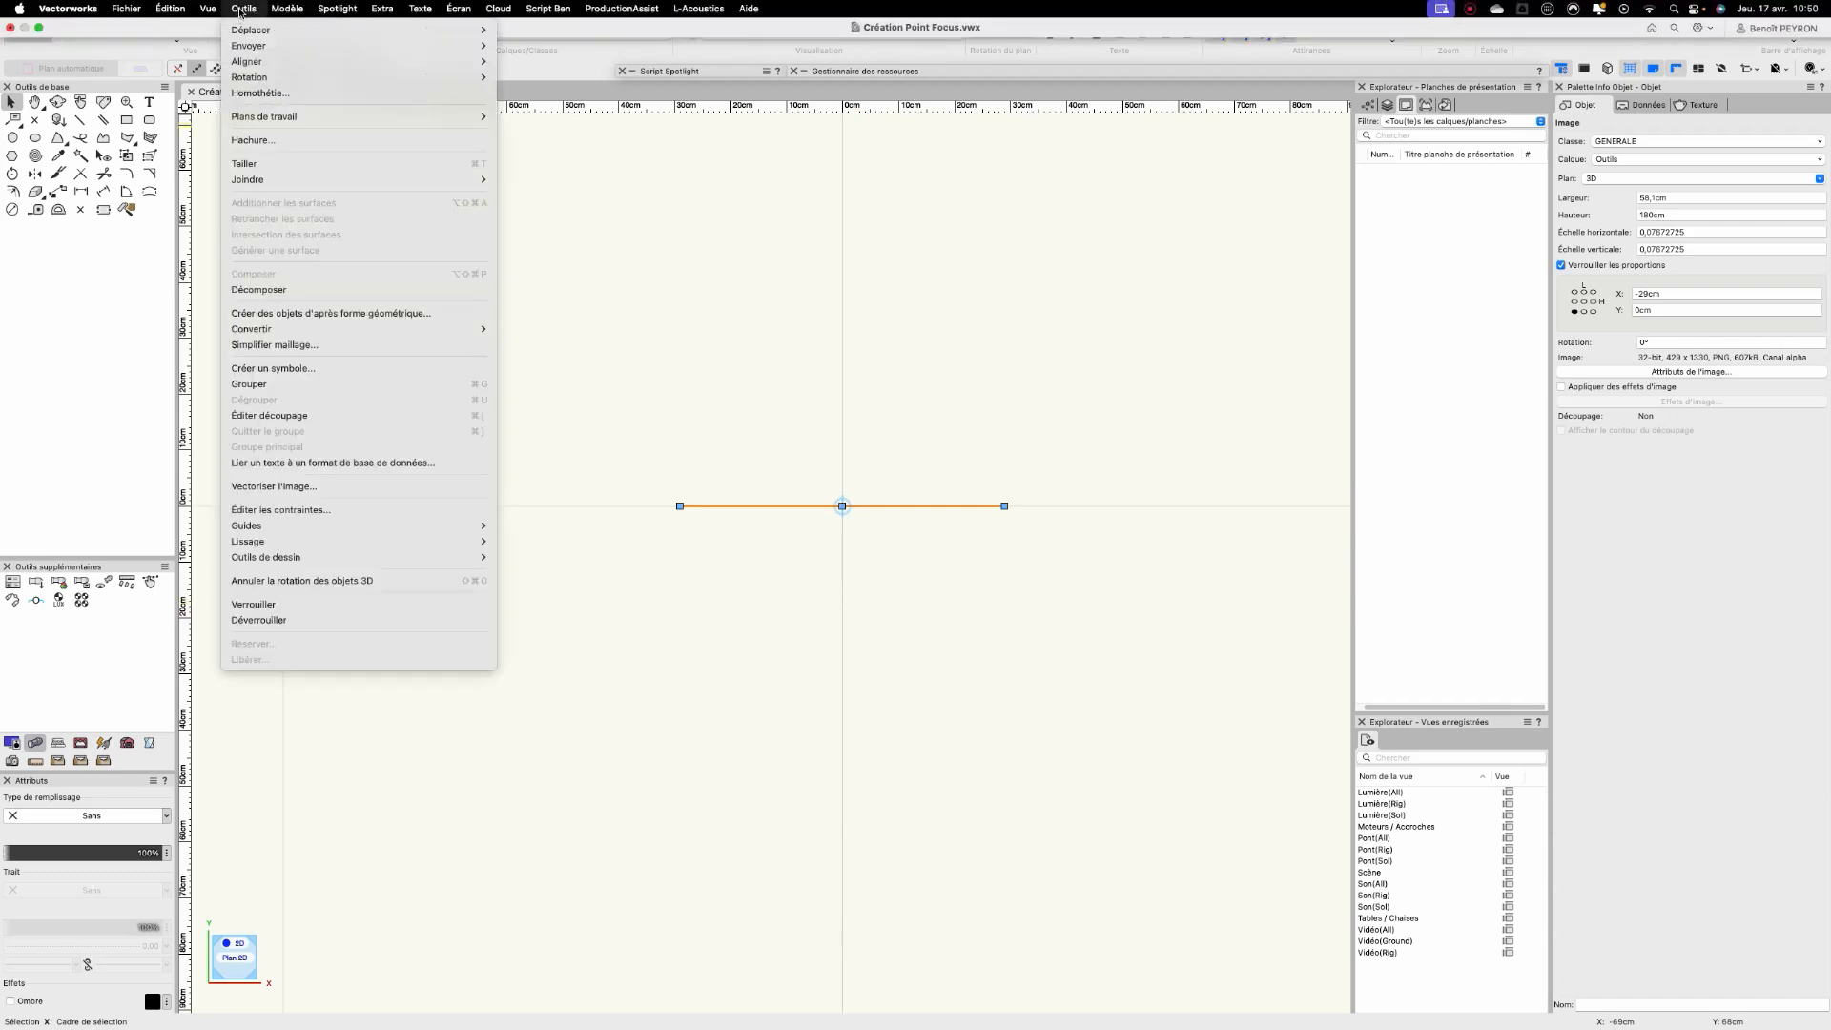
mouse_move(303, 14)
mouse_move(162, 11)
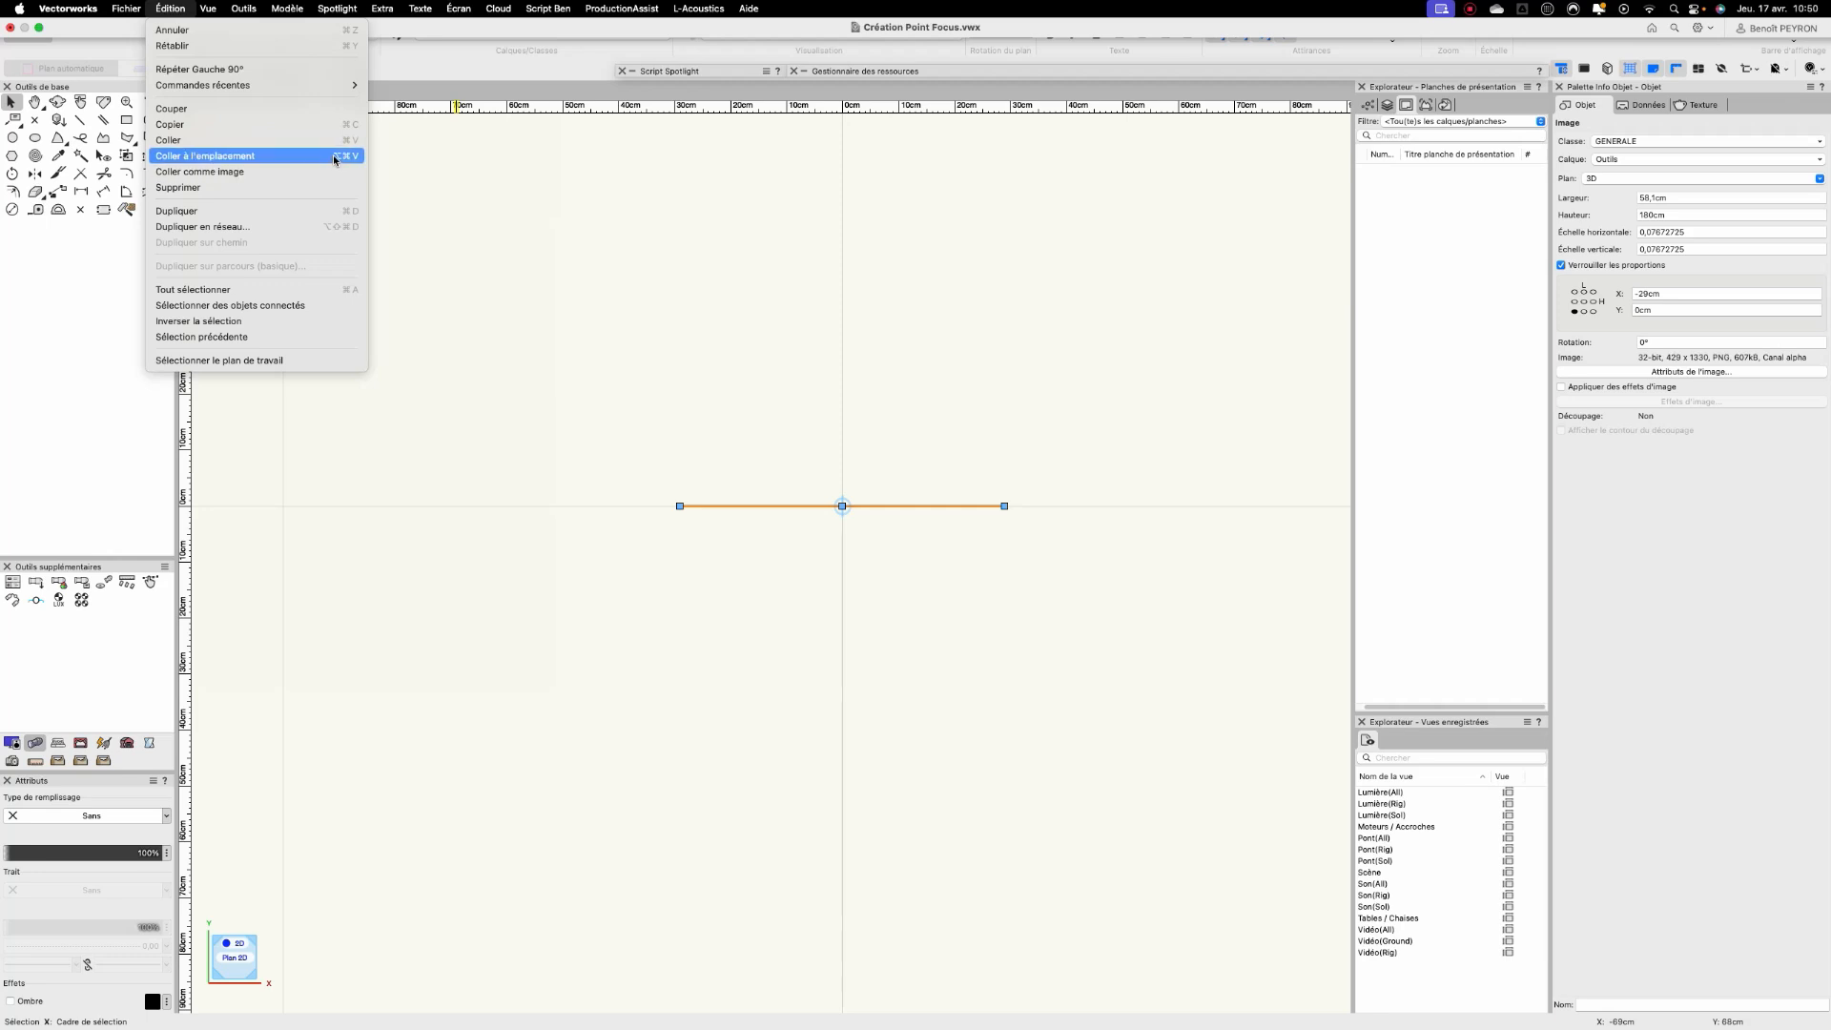
left_click(929, 658)
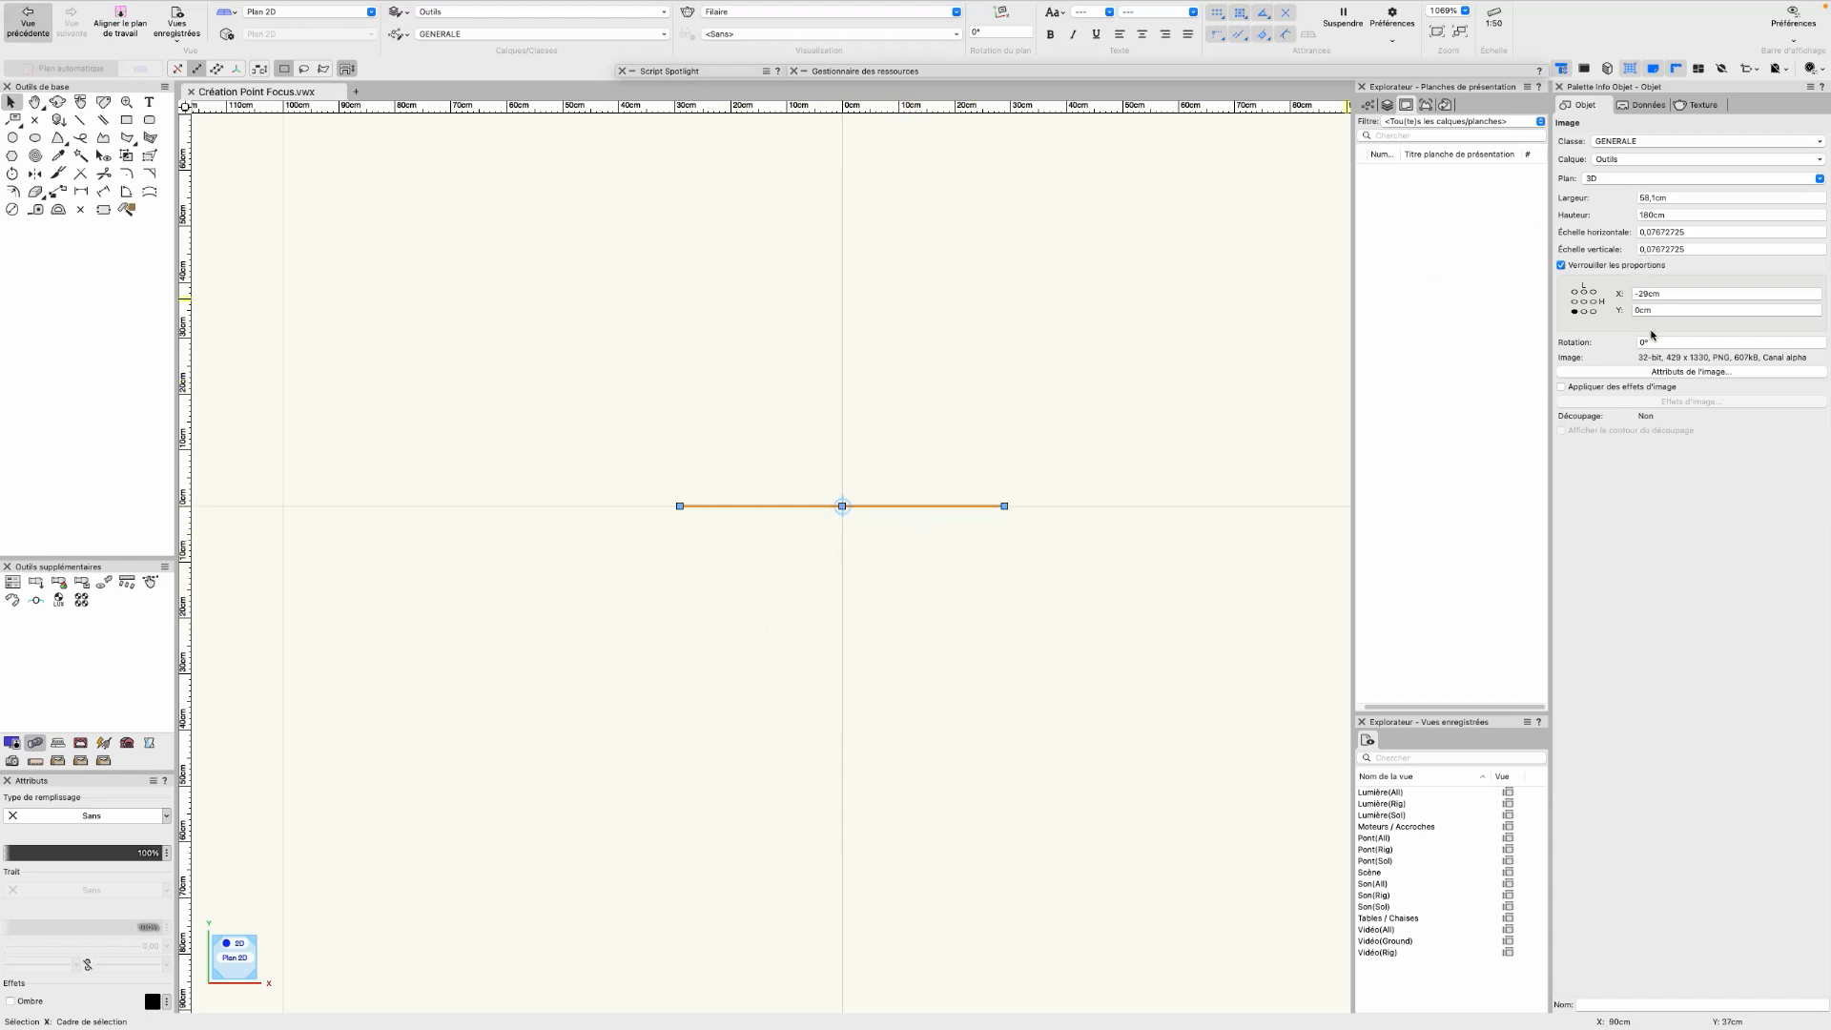
Set the silhouette image's rotation to 90°
left_click_drag(1582, 347, 1571, 345)
type("90")
key("Return")
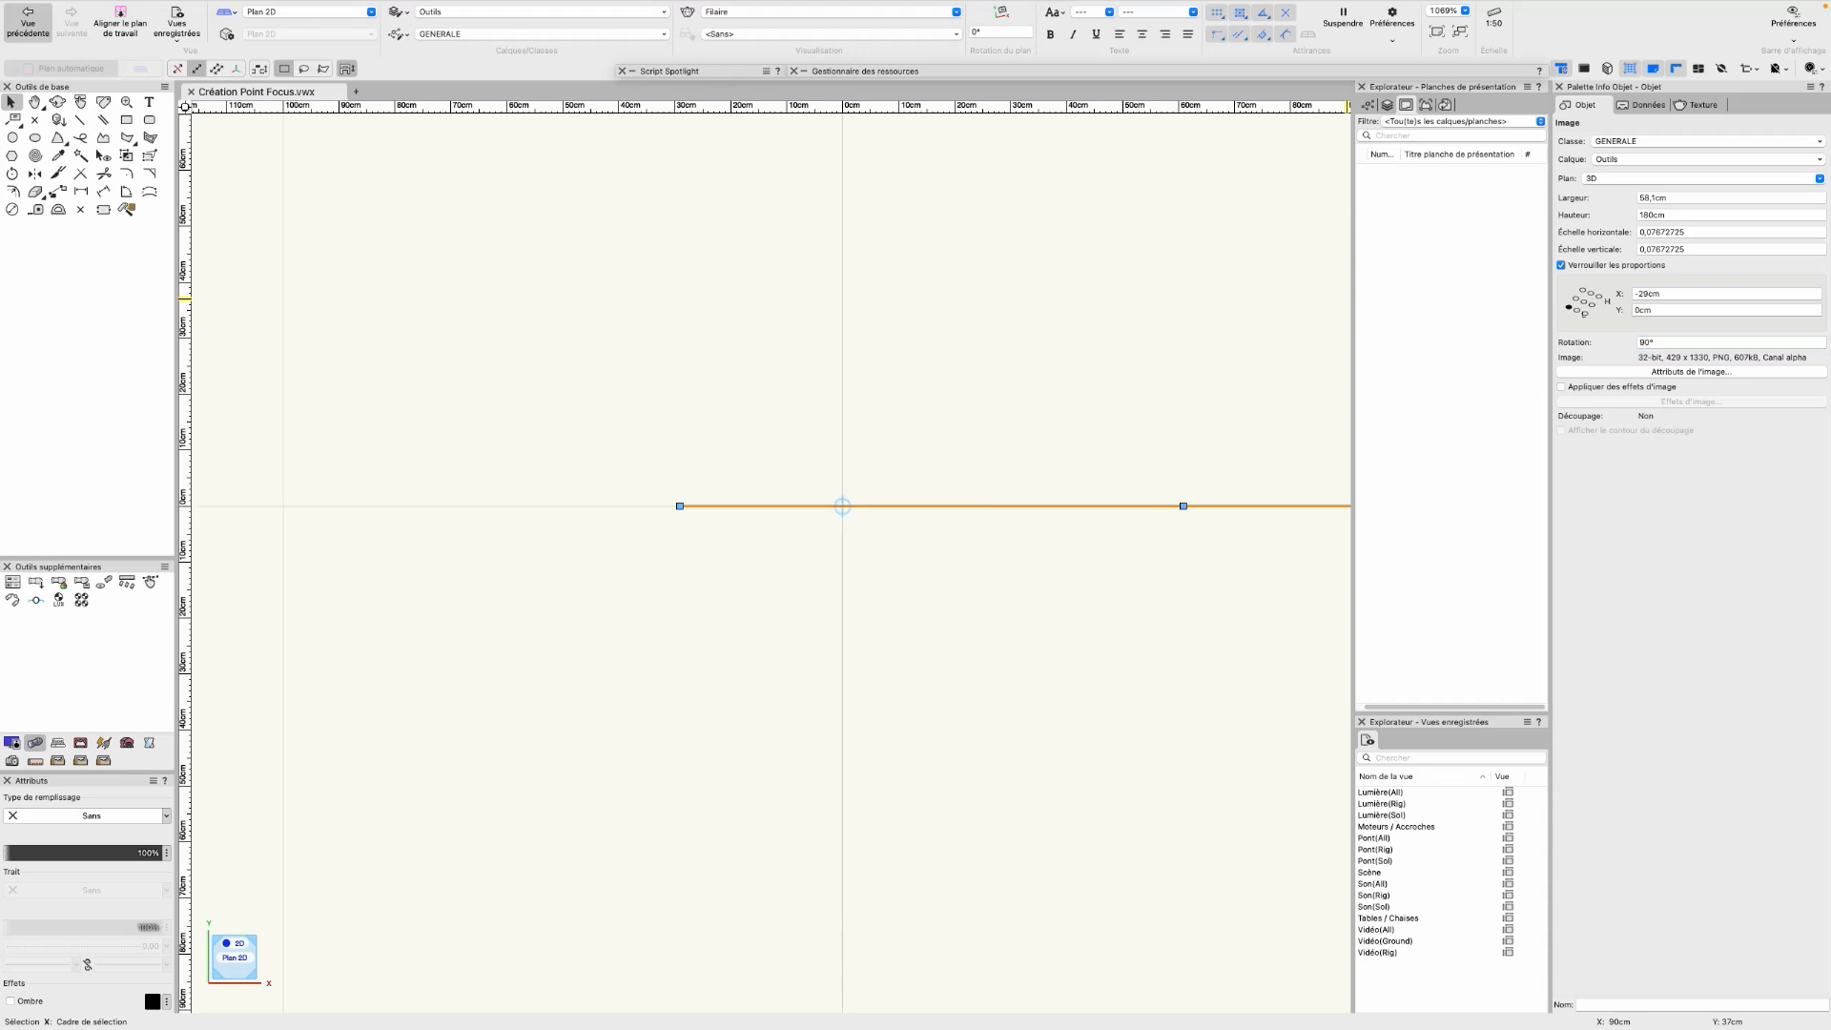
Set the selected silhouette image's rotation back to 0° and return to the 2D plan view
scroll(1229, 710, "down", 2)
middle_click_drag(1170, 777, 1016, 611, "ctrl")
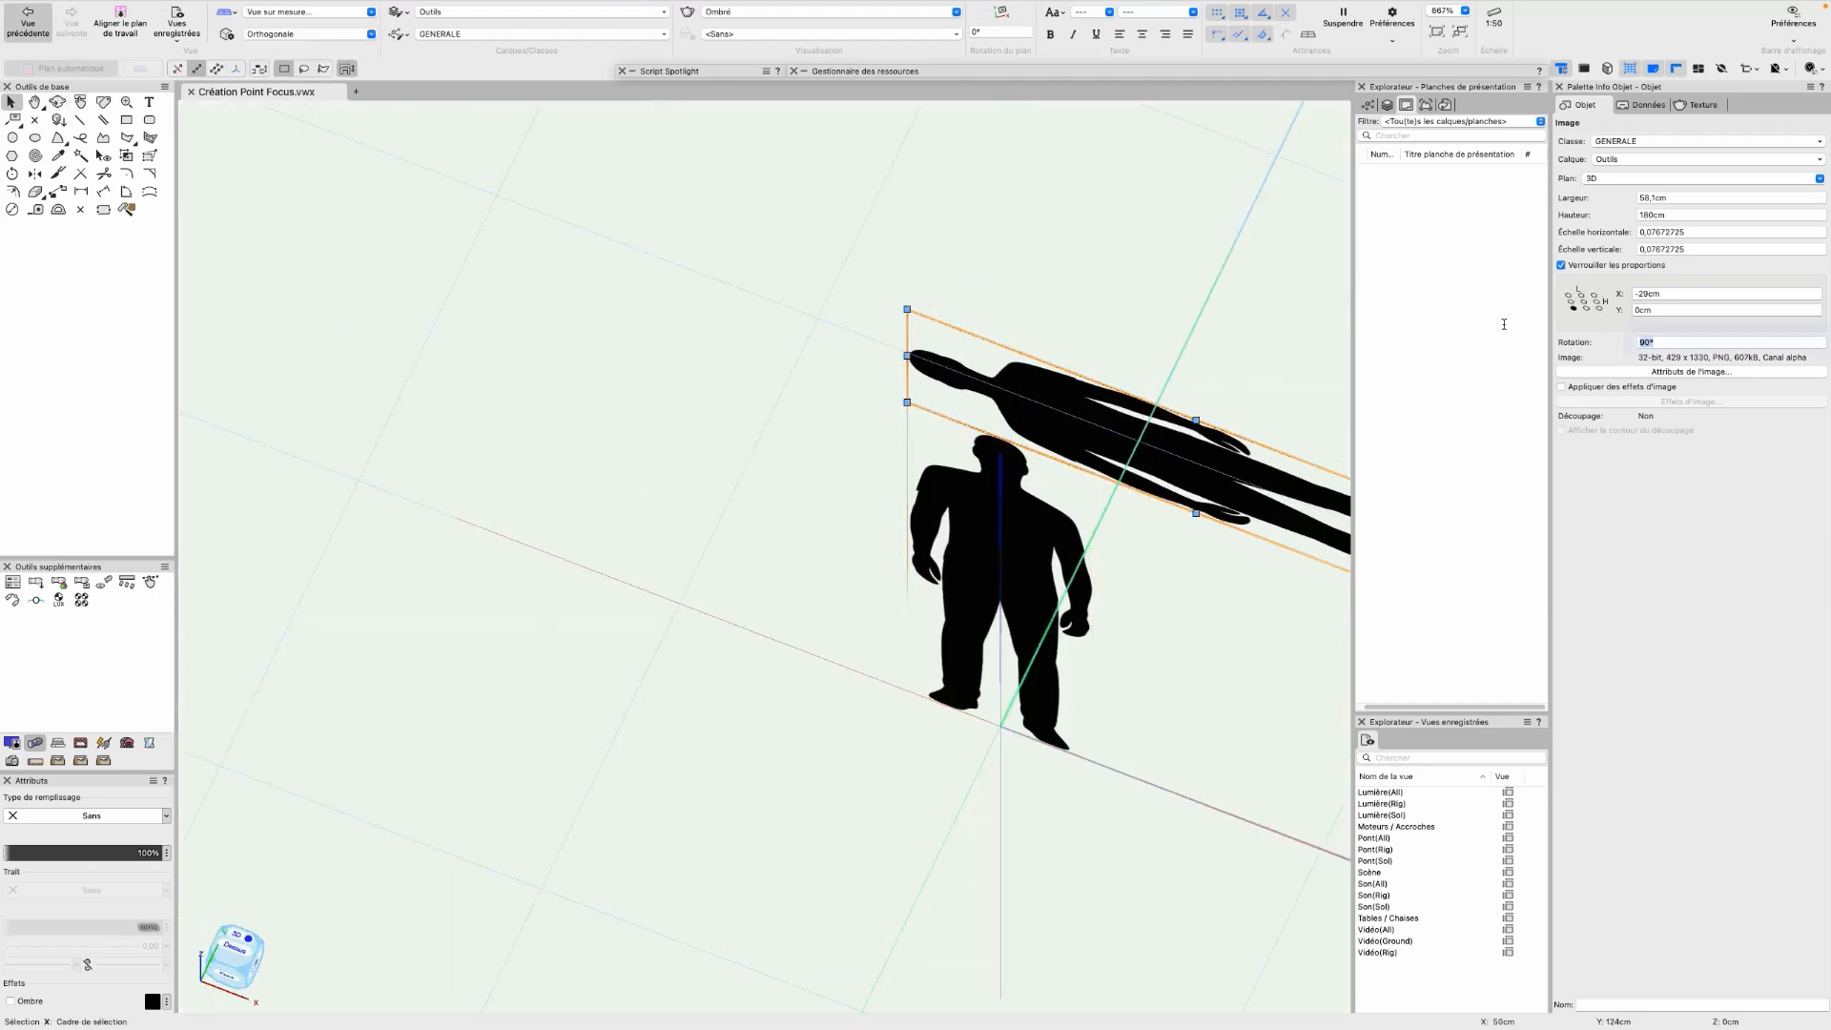
key("Return")
key("ctrl+5")
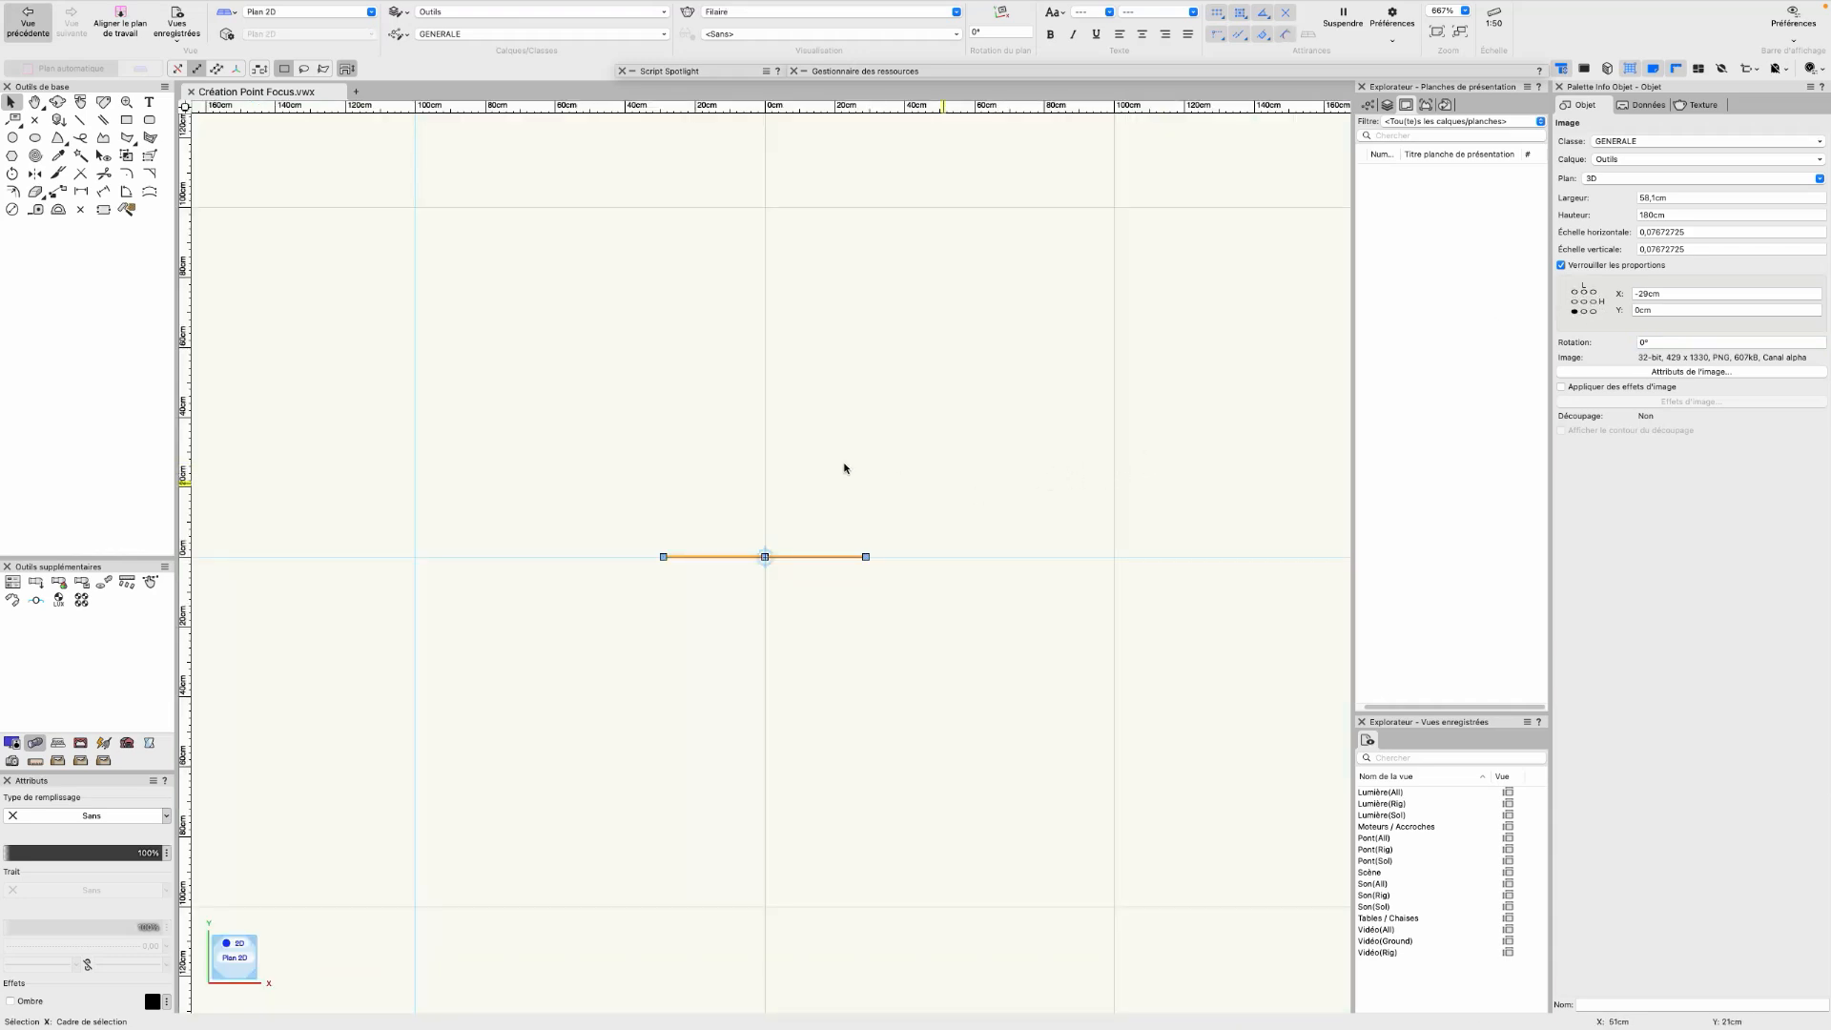
Rotate the selected silhouette 90° to the left in plan so it crosses the other at the origin, and check both in 3D
key("ctrl+l")
key("shift+c")
mouse_move(960, 687)
left_mouse_down()
mouse_move(823, 431)
mouse_move(611, 329)
left_mouse_up()
key("x")
key("shift+c")
mouse_move(1006, 636)
left_mouse_down()
mouse_move(662, 569)
mouse_move(720, 598)
mouse_move(990, 642)
left_mouse_up()
left_click_drag(715, 585, 1074, 535)
key("x")
Examine the crossed silhouettes from the front, the right and an angled 3D view, ending in the 2D plan view
key("2")
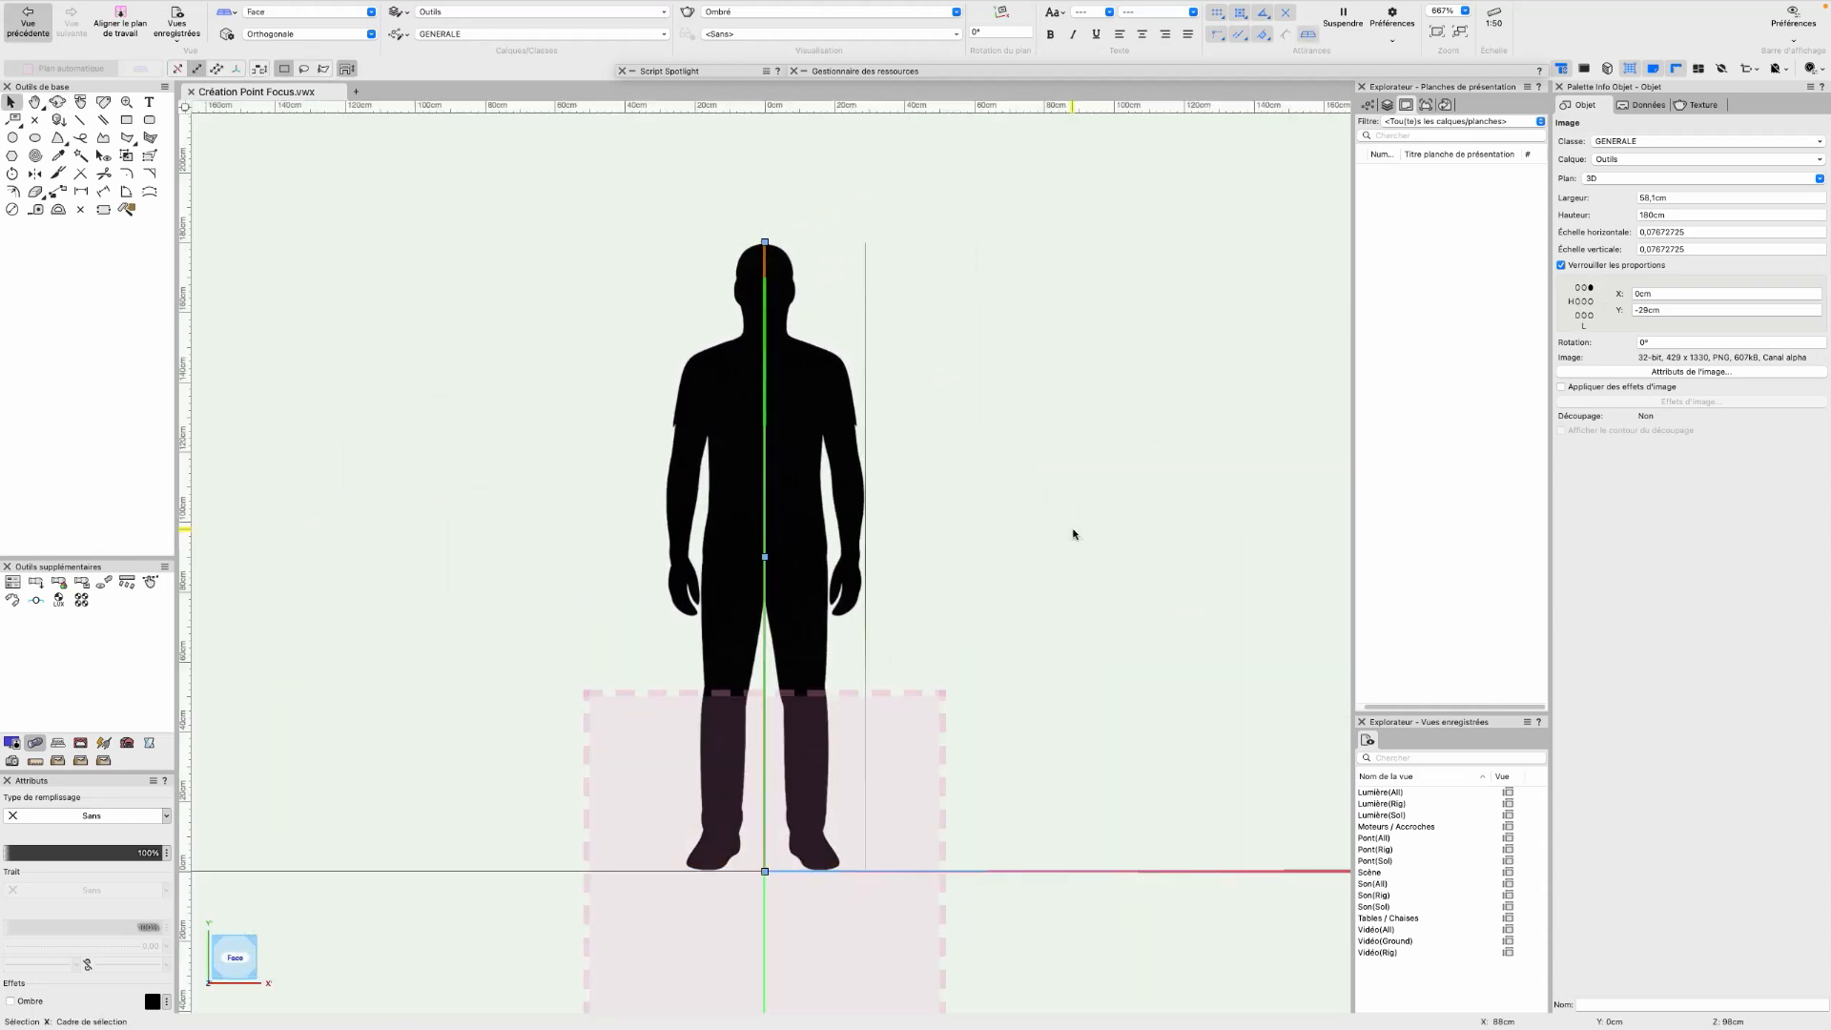
key("6")
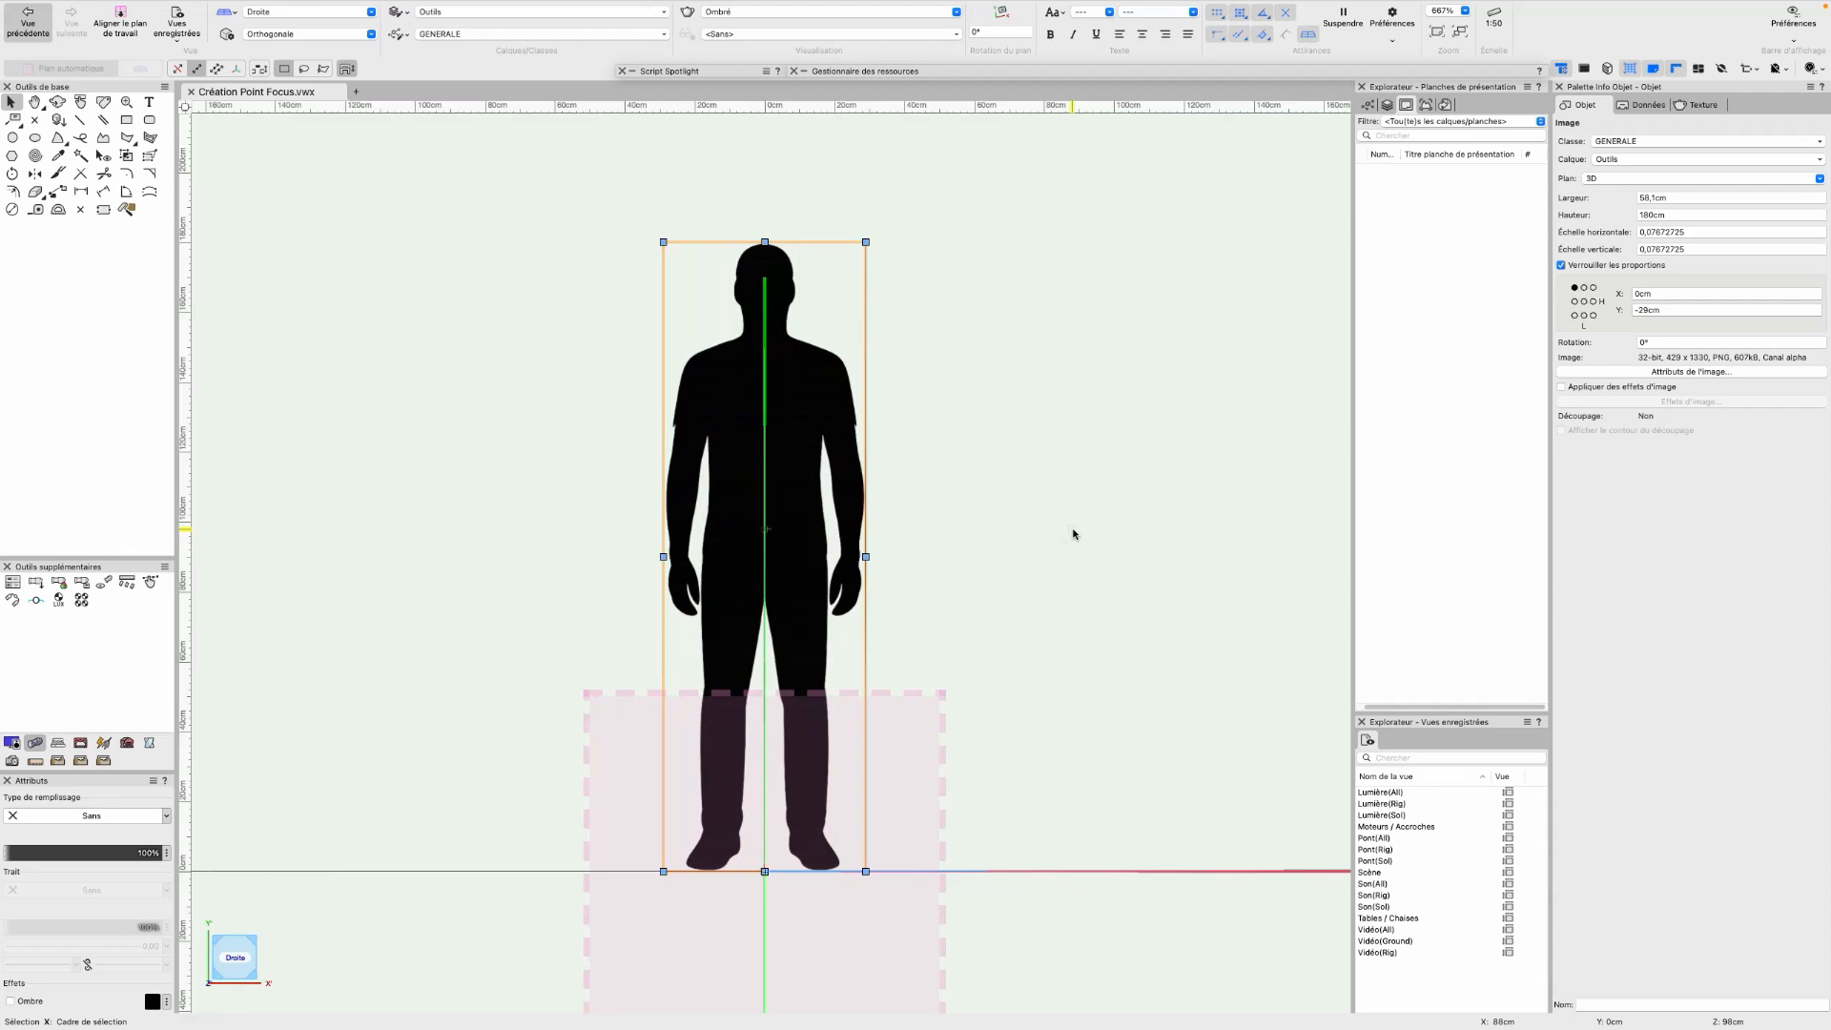
key("1")
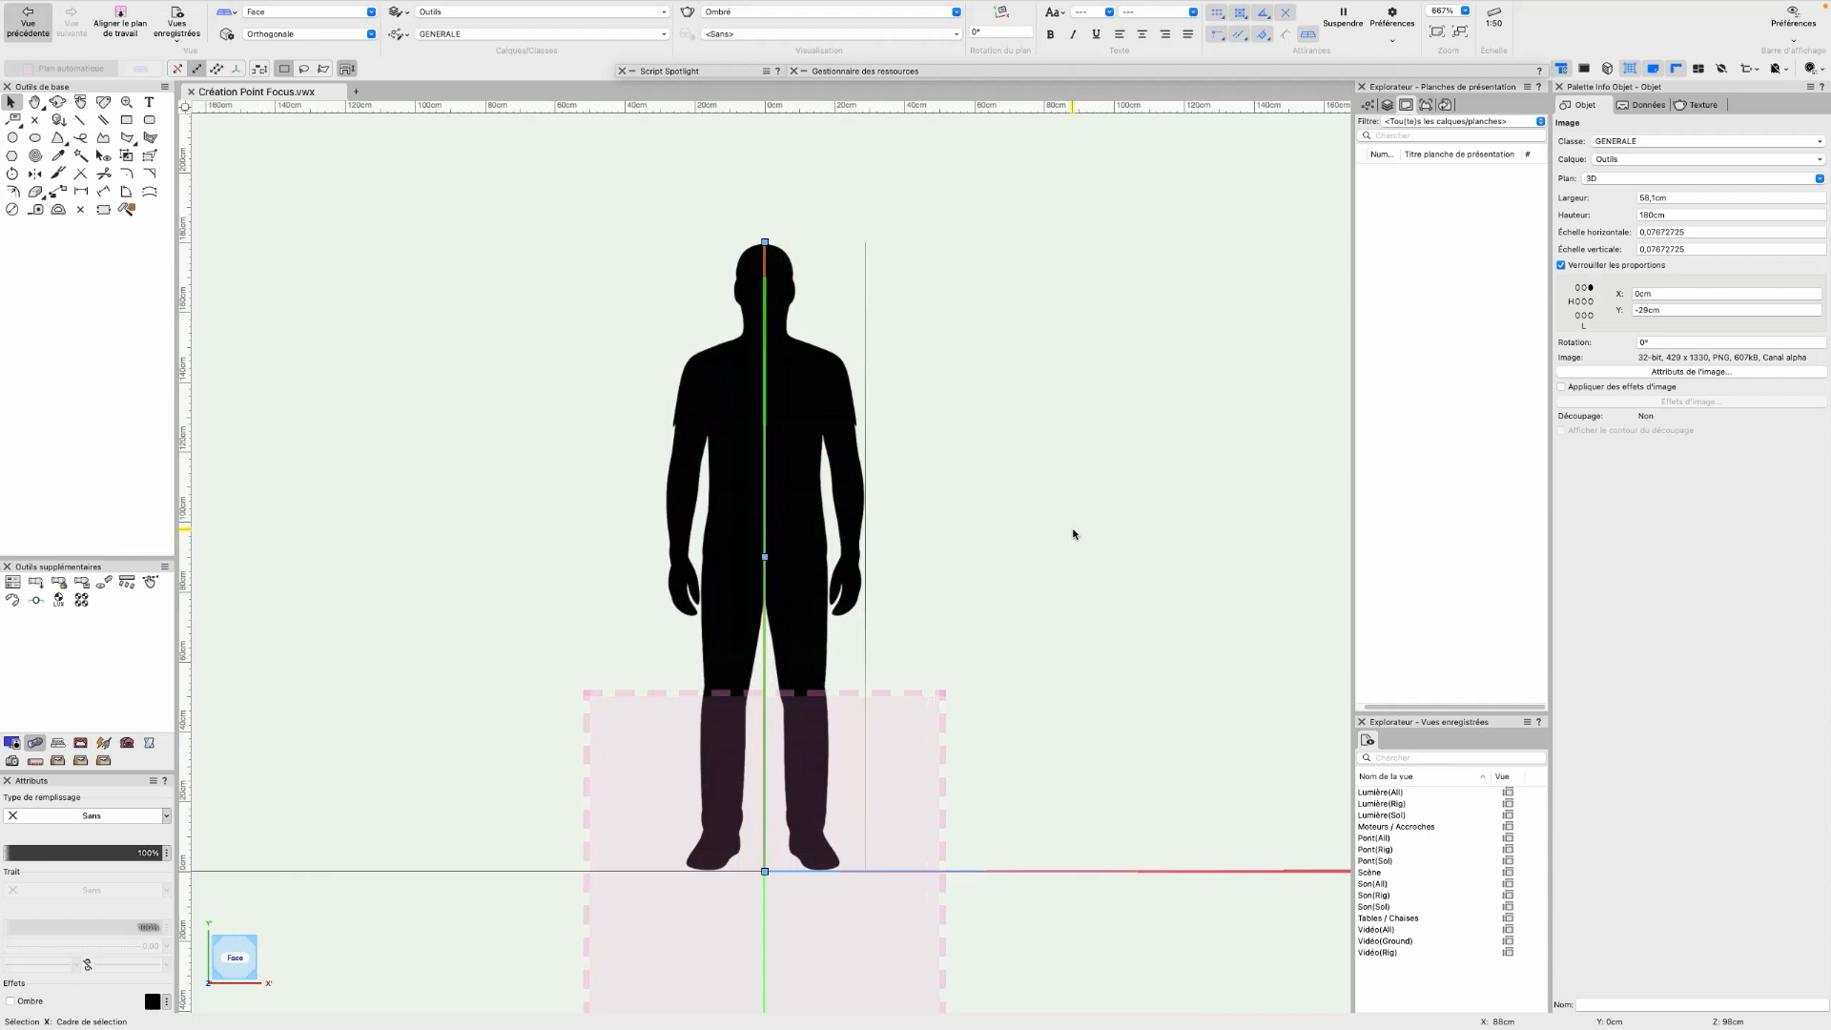
scroll(1072, 534, "down", 3)
middle_click_drag(1072, 534, 503, 536, "super")
left_click_drag(999, 496, 761, 522)
key("super+5")
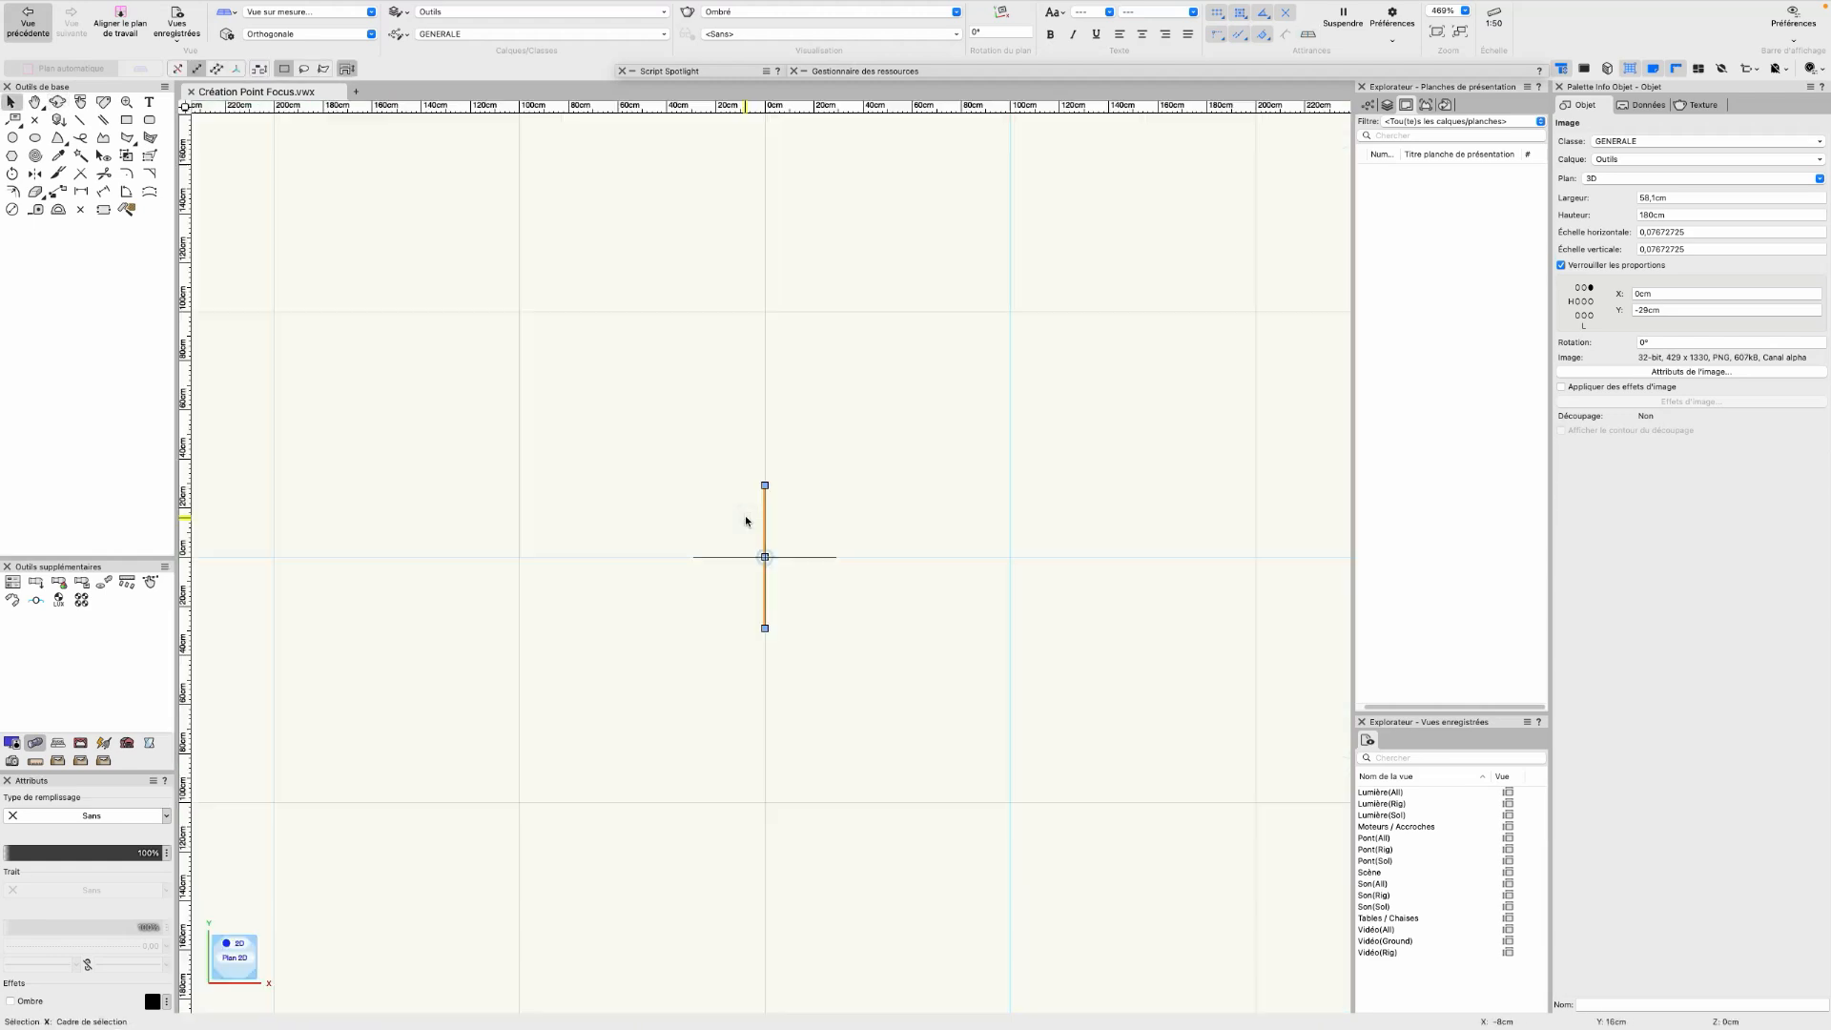
Draw a circle centred on the origin out to the silhouette's end, about 29 cm in radius, and check it in 3D
scroll(735, 605, "up", 4)
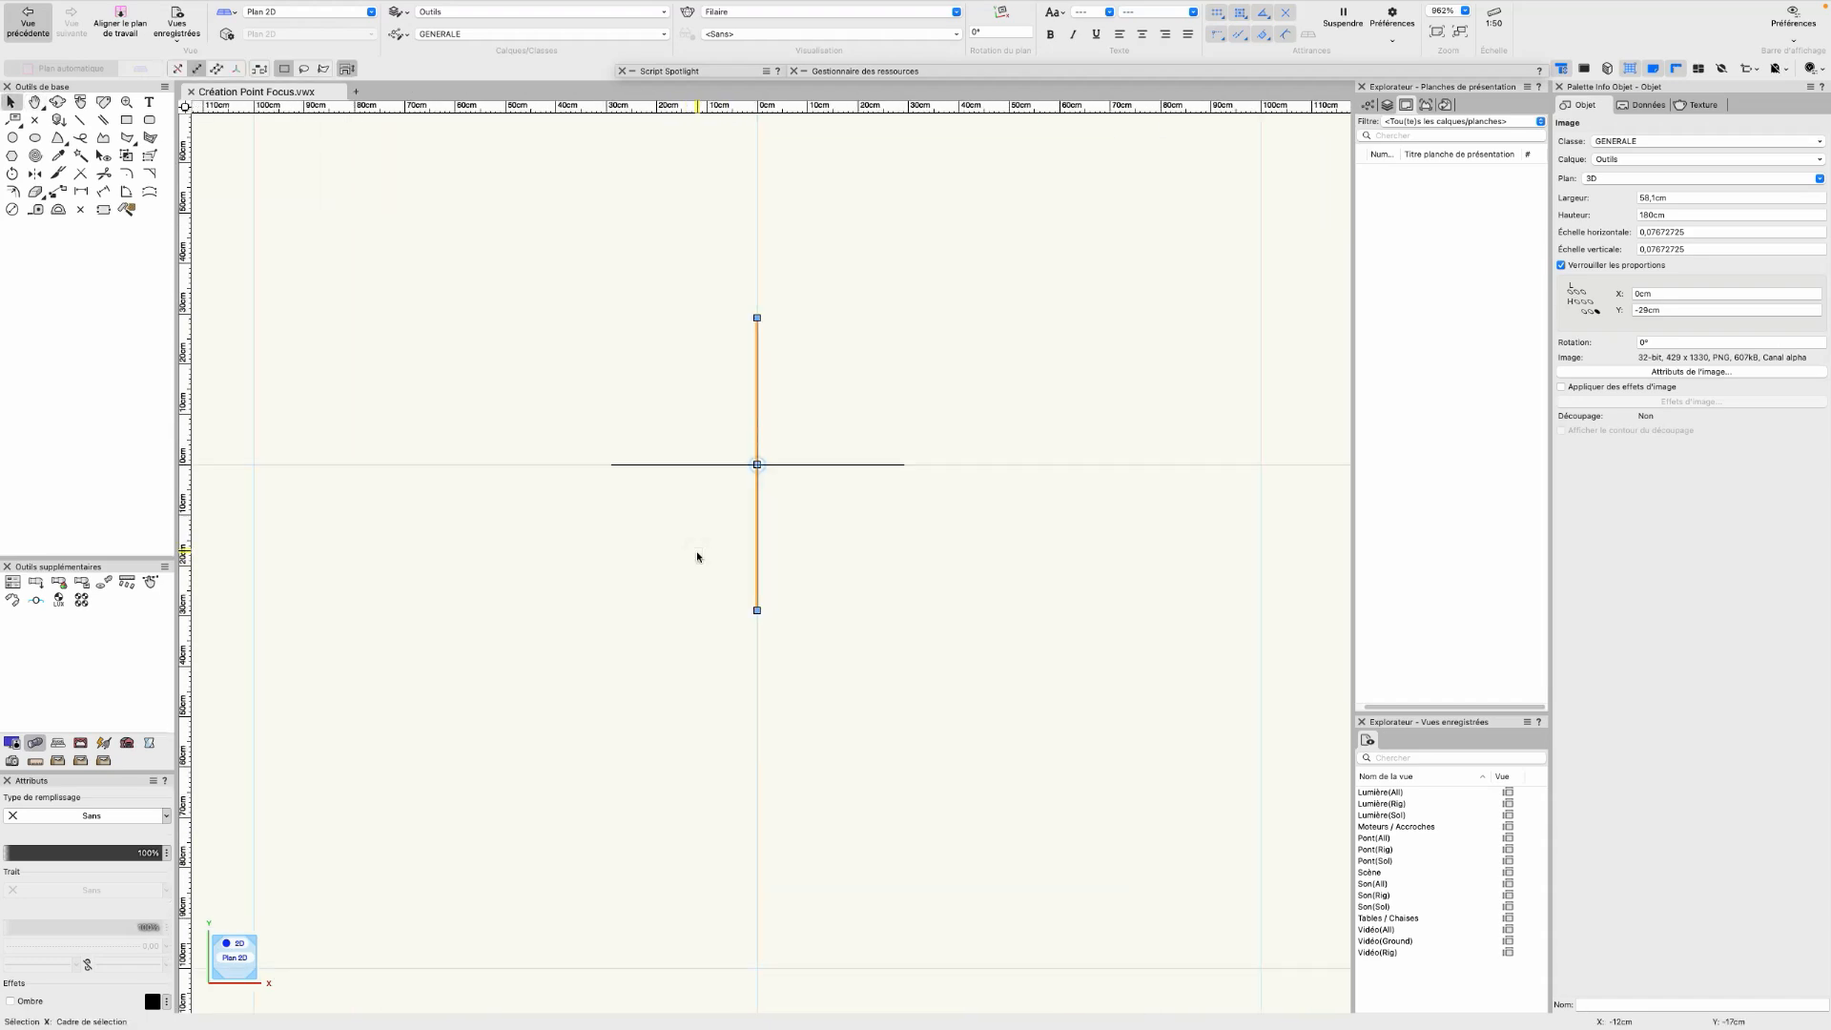
scroll(697, 557, "down", 1)
left_click(12, 138)
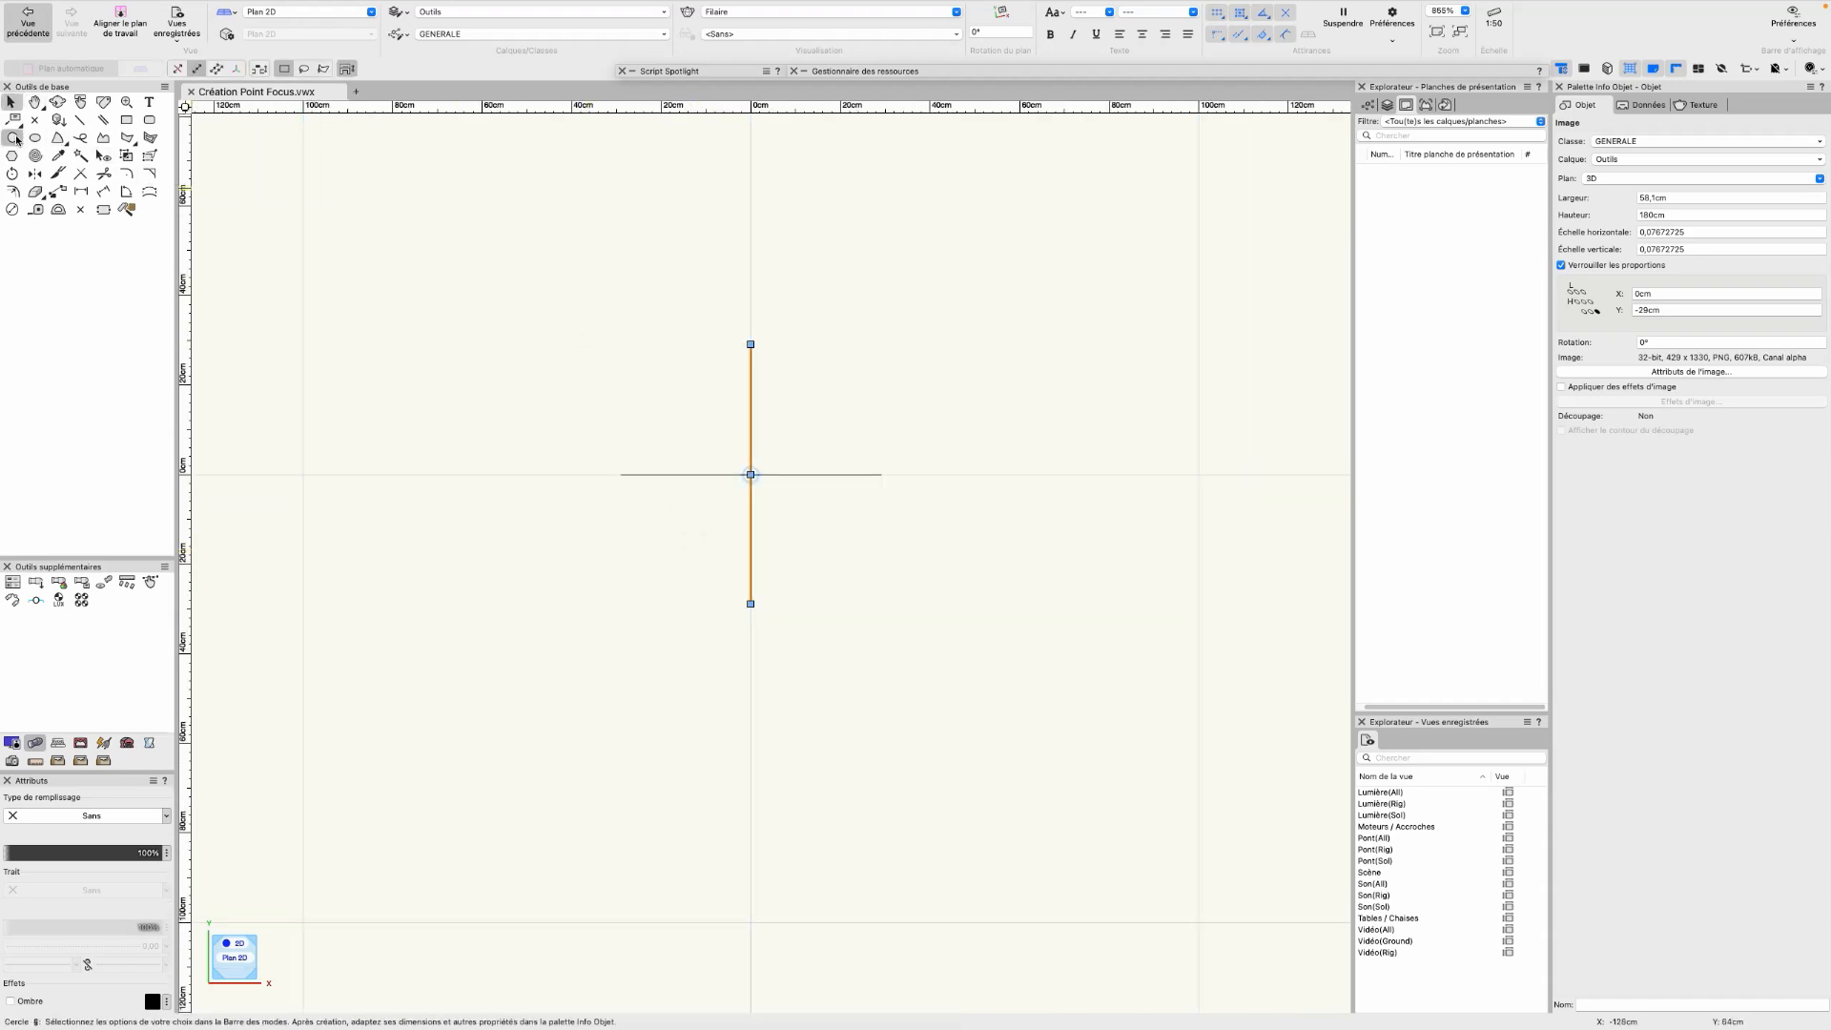
left_click(751, 474)
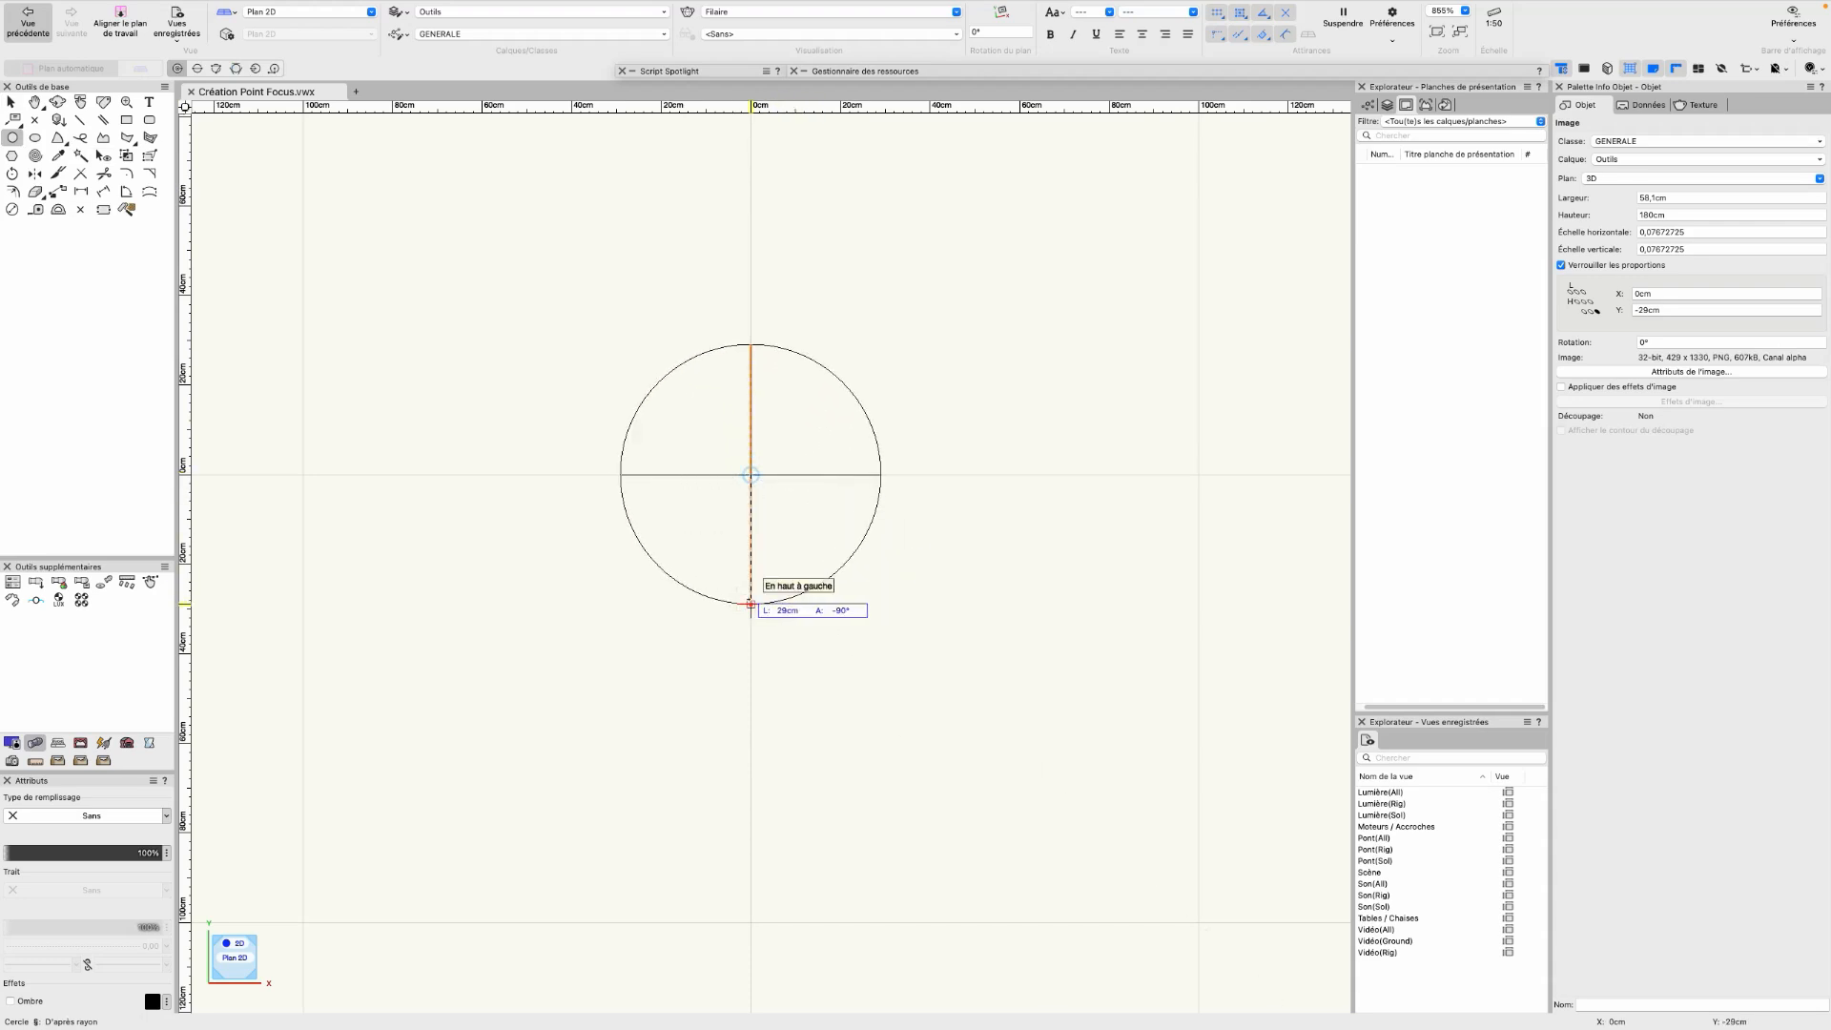
left_click(751, 603)
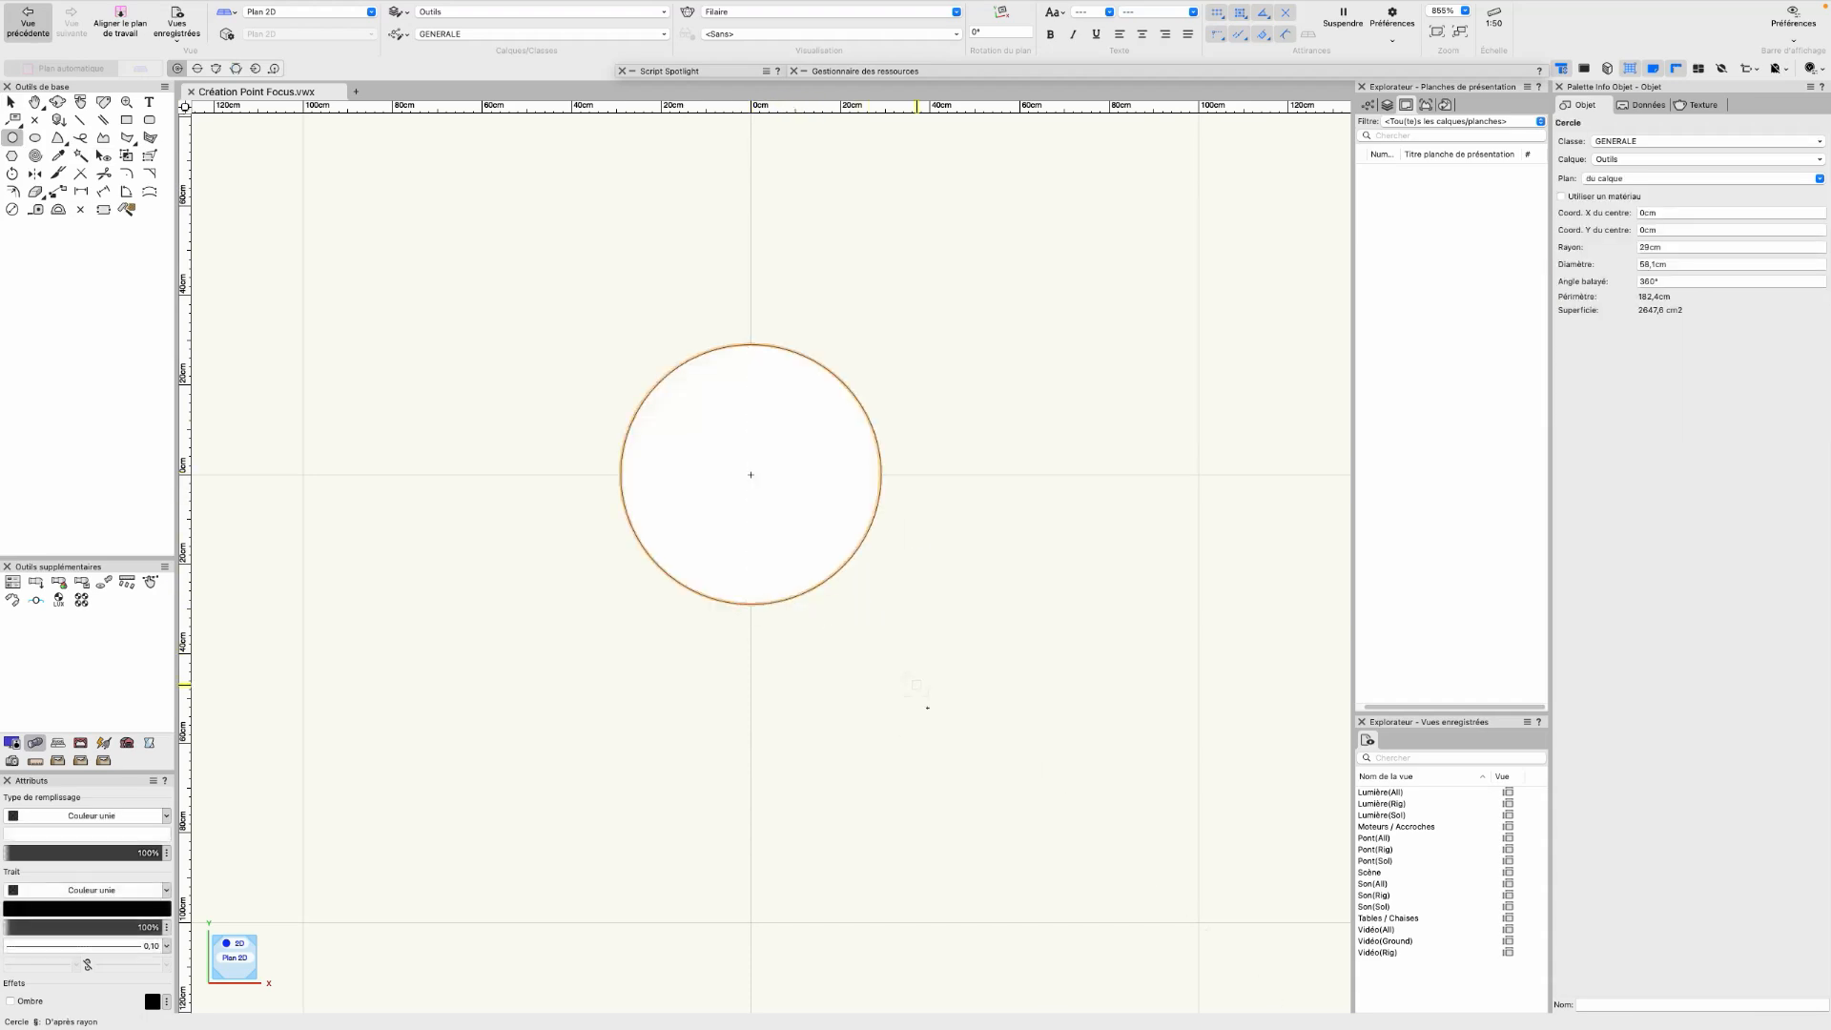
key("shift+c")
mouse_move(975, 814)
left_mouse_down()
mouse_move(724, 576)
mouse_move(703, 524)
left_mouse_up()
key("x")
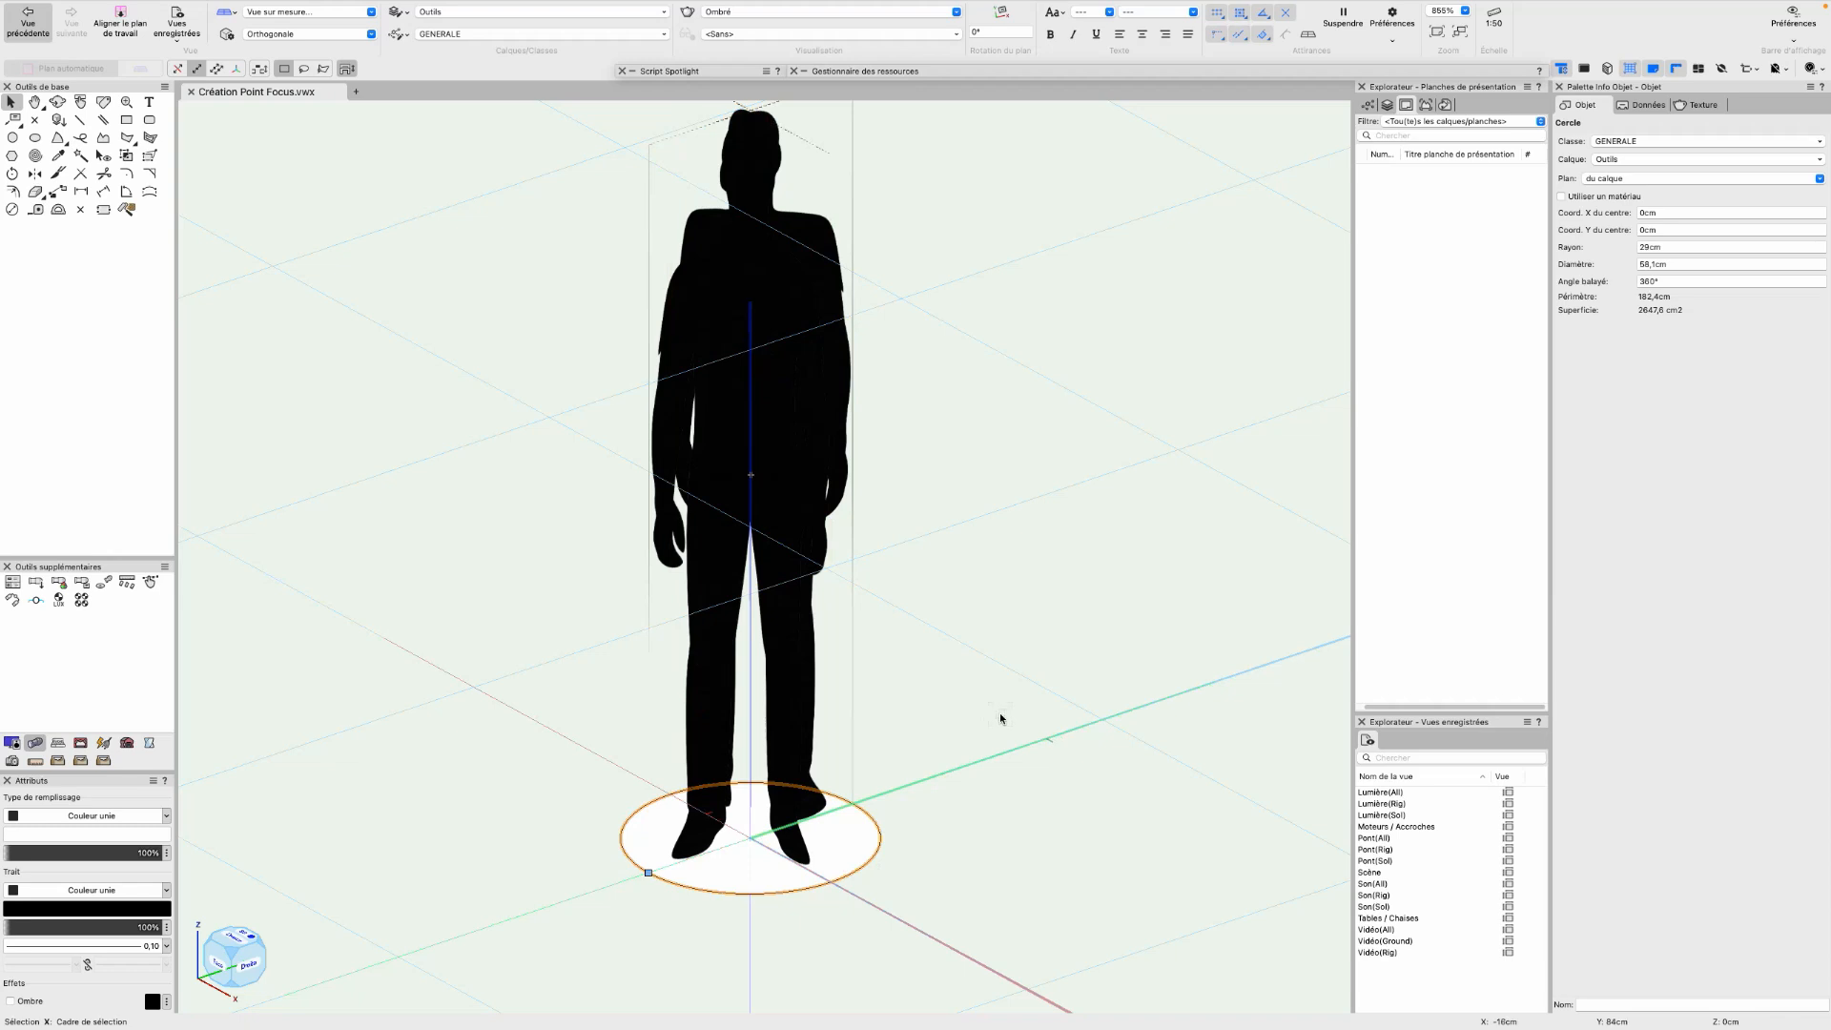
Select both silhouettes and the circle in plan and assign them to the top-level Focus class
key("F5")
left_click(678, 511)
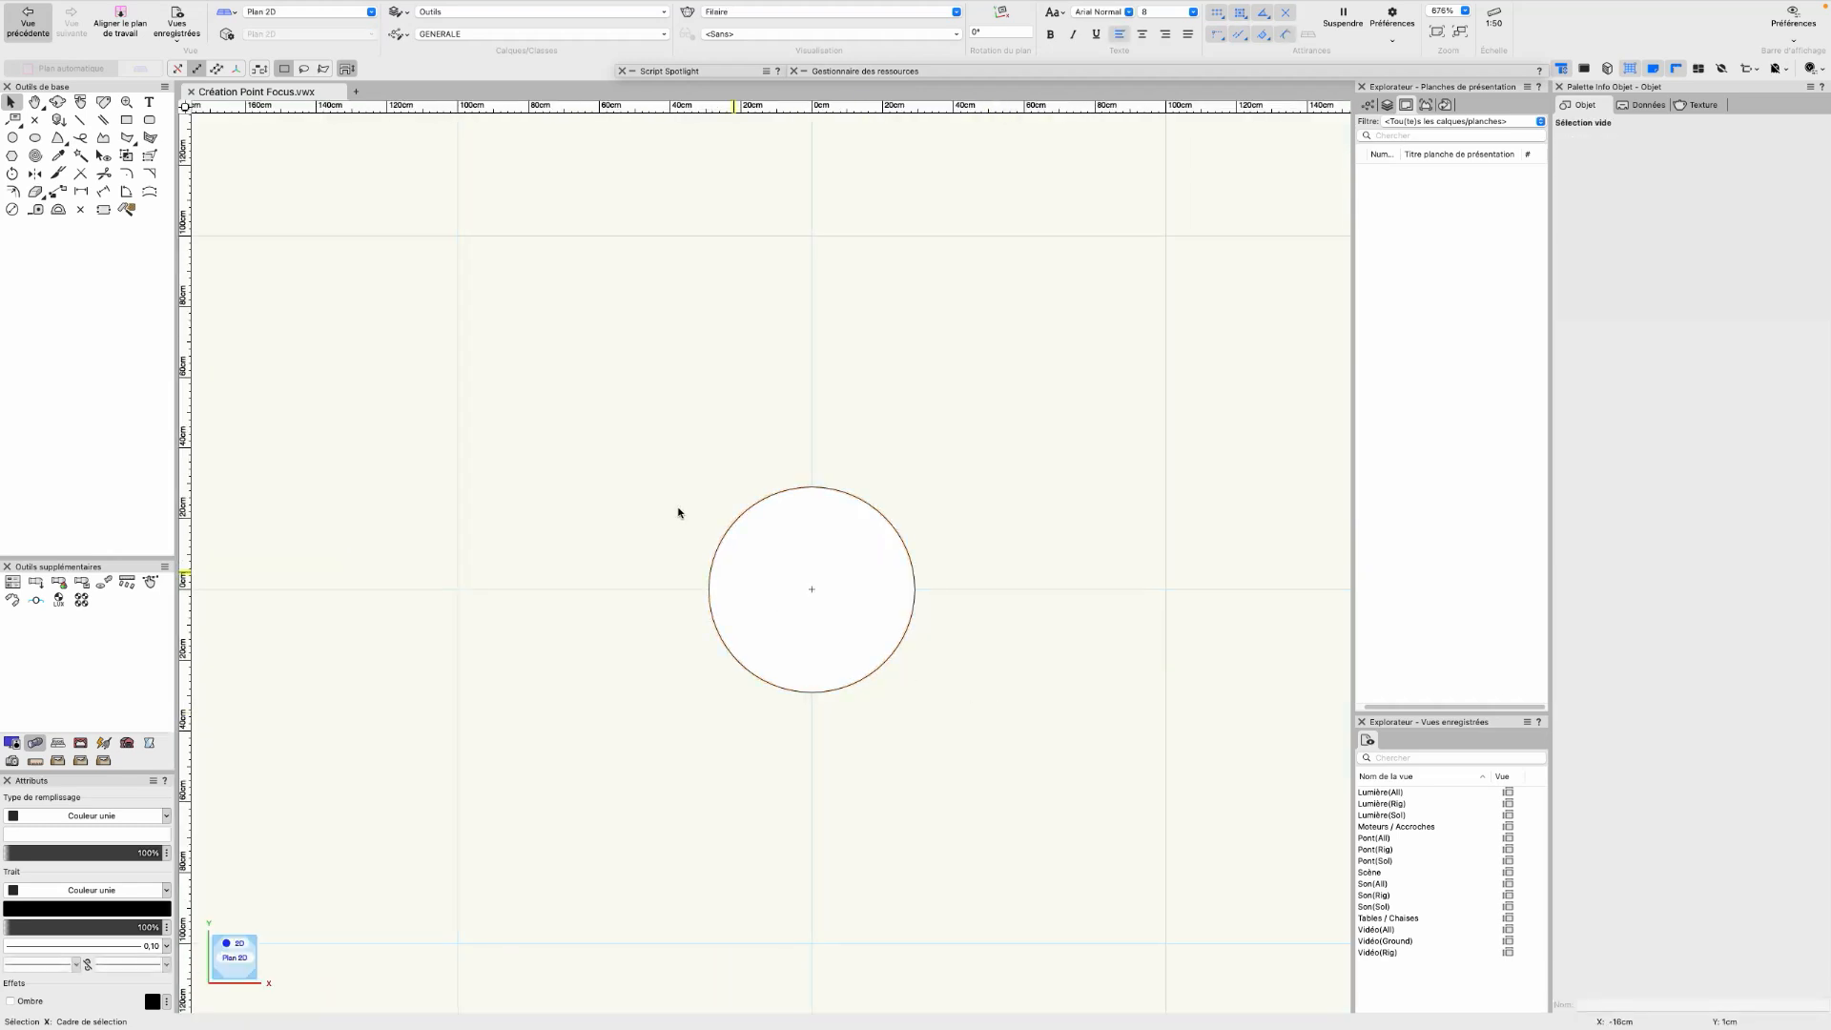
left_click_drag(603, 369, 1026, 783)
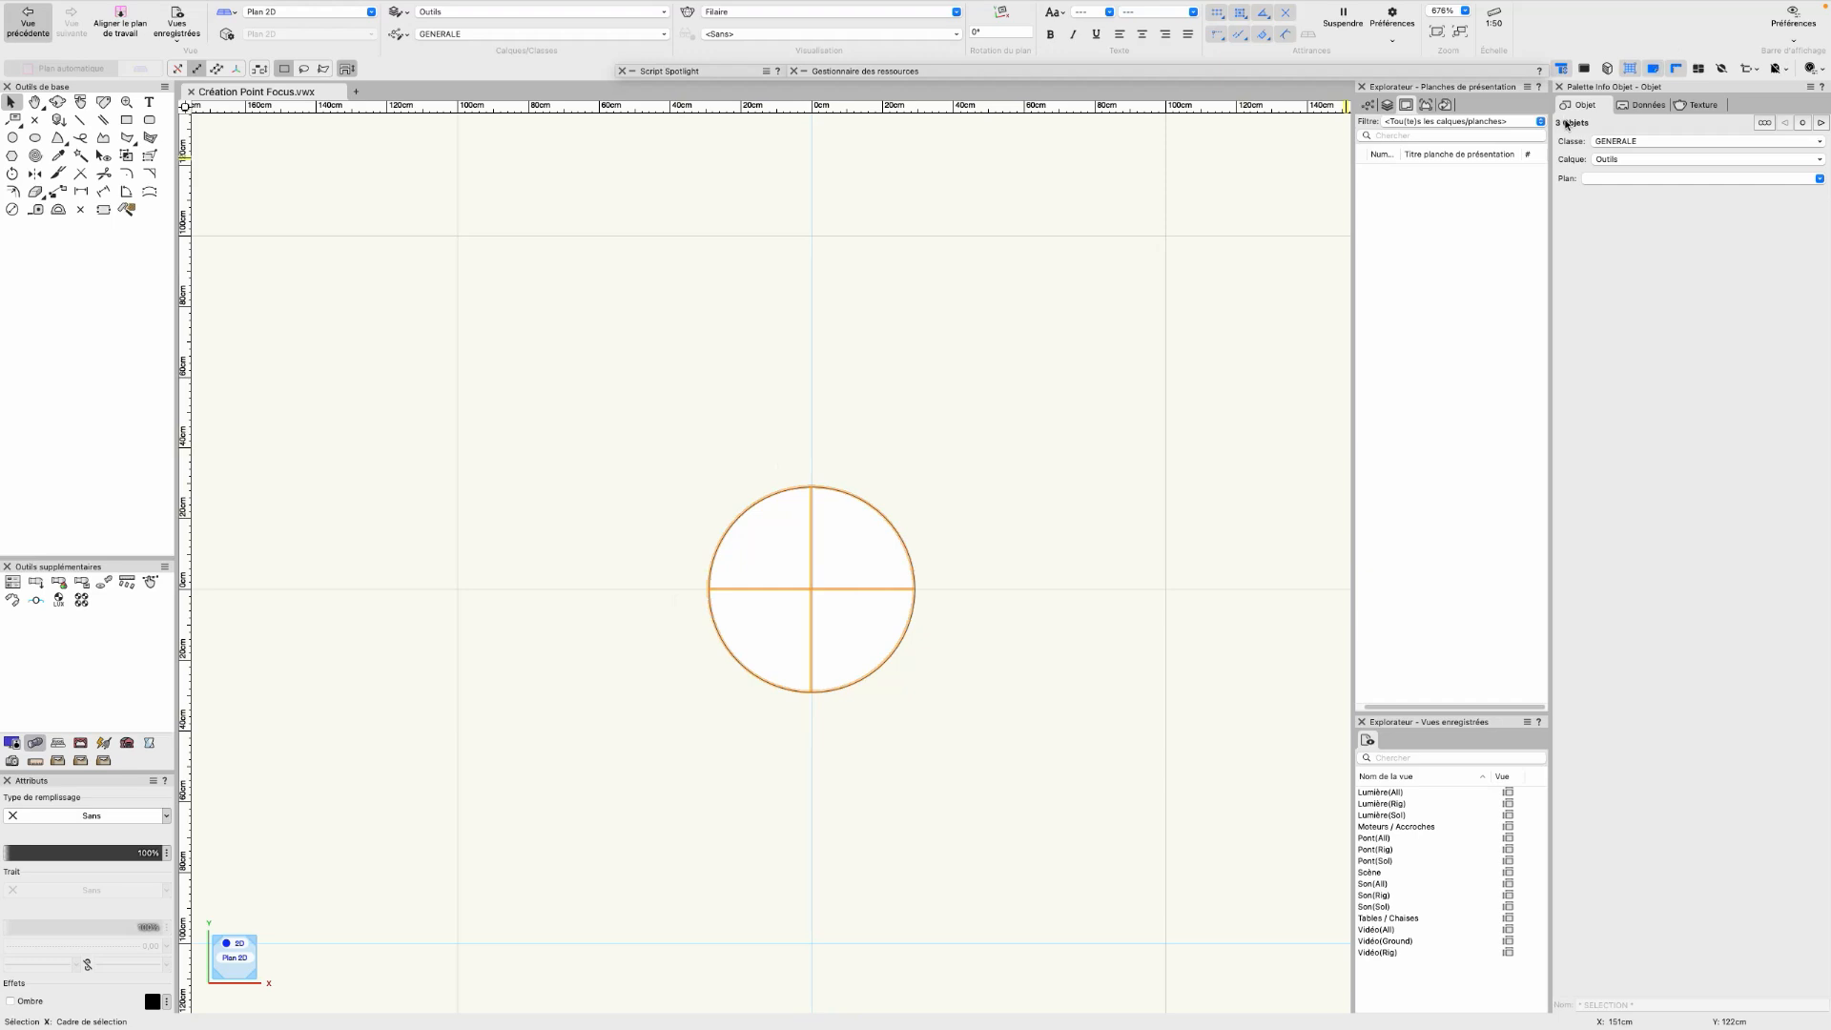
left_click(1625, 143)
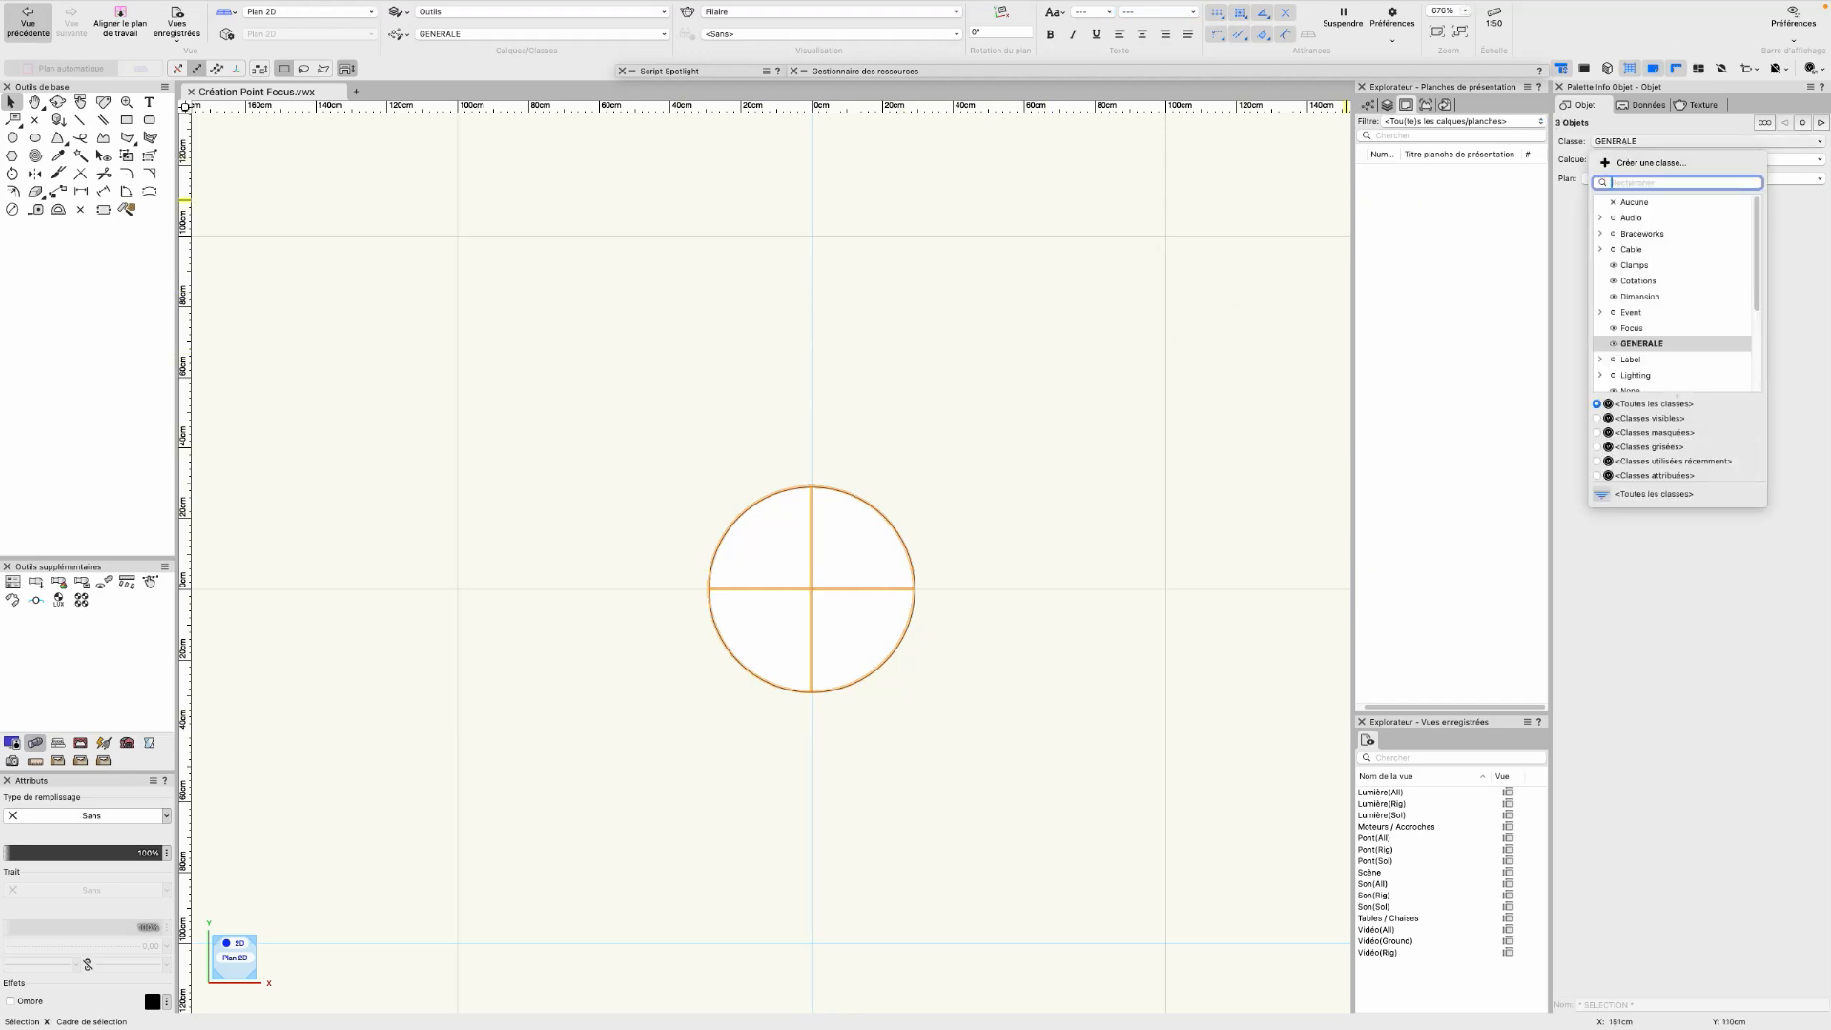
type("focus")
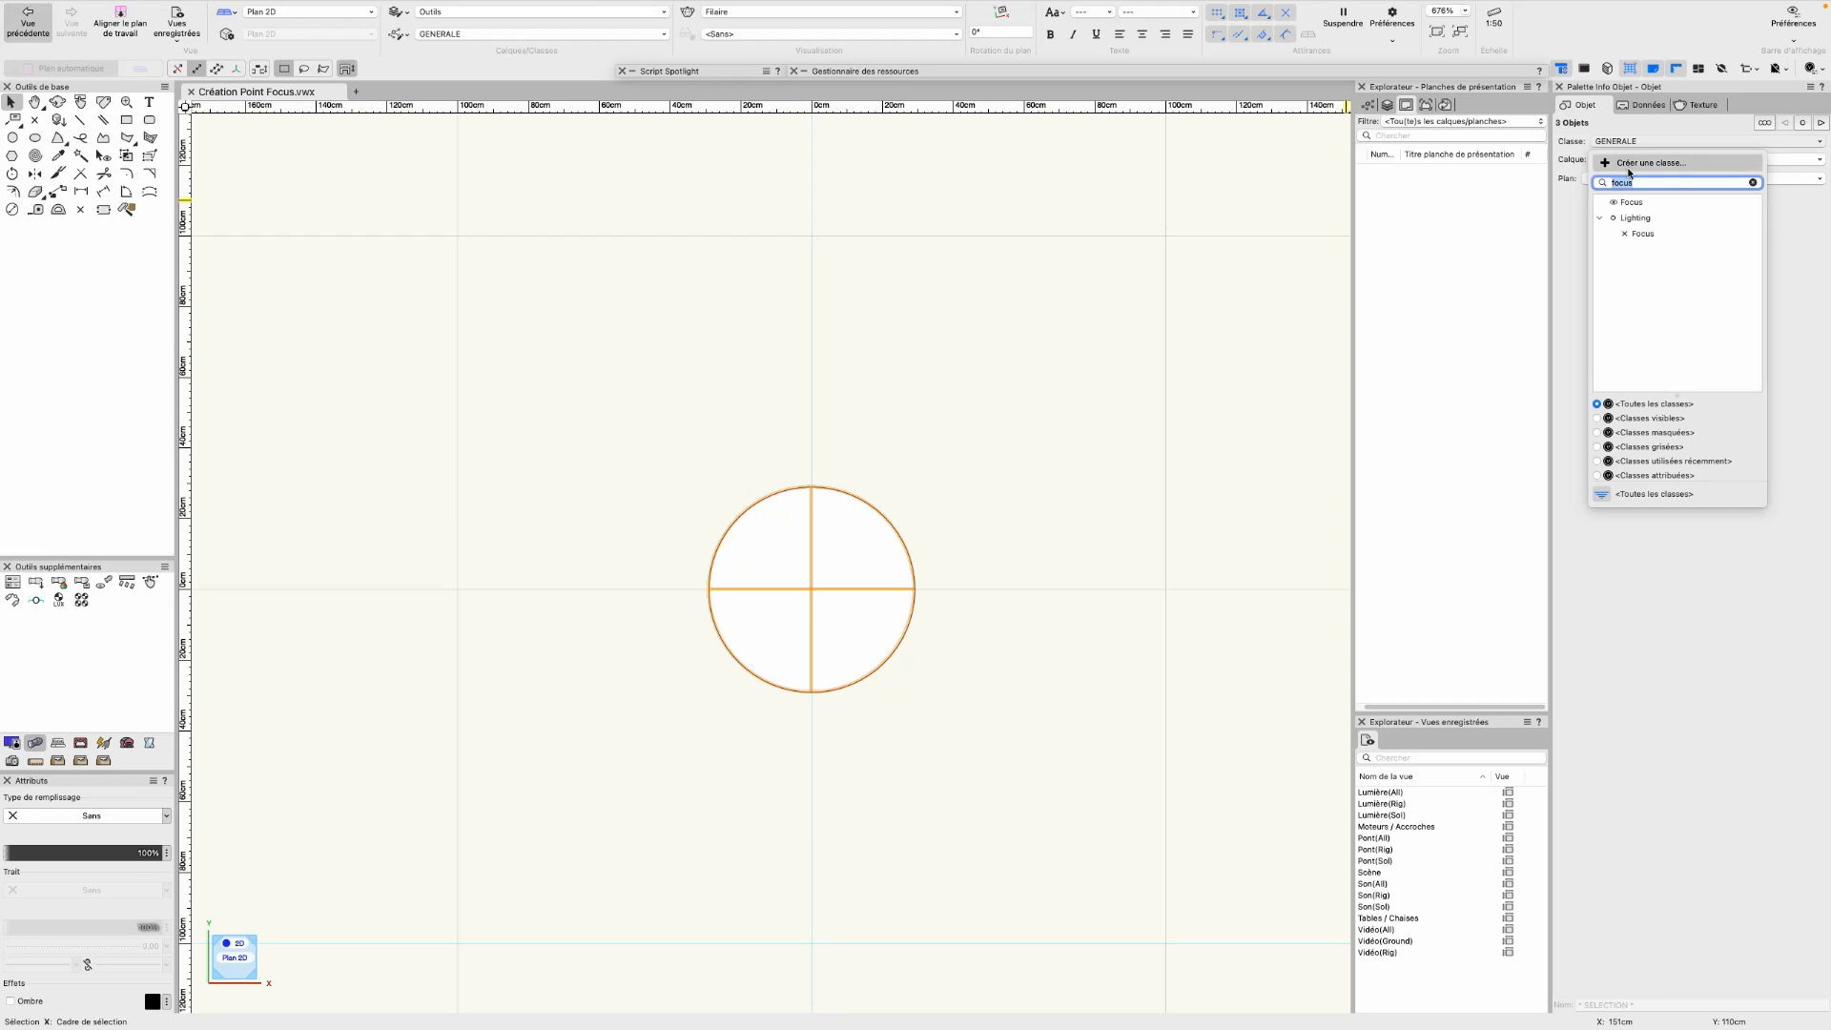
left_click(1637, 204)
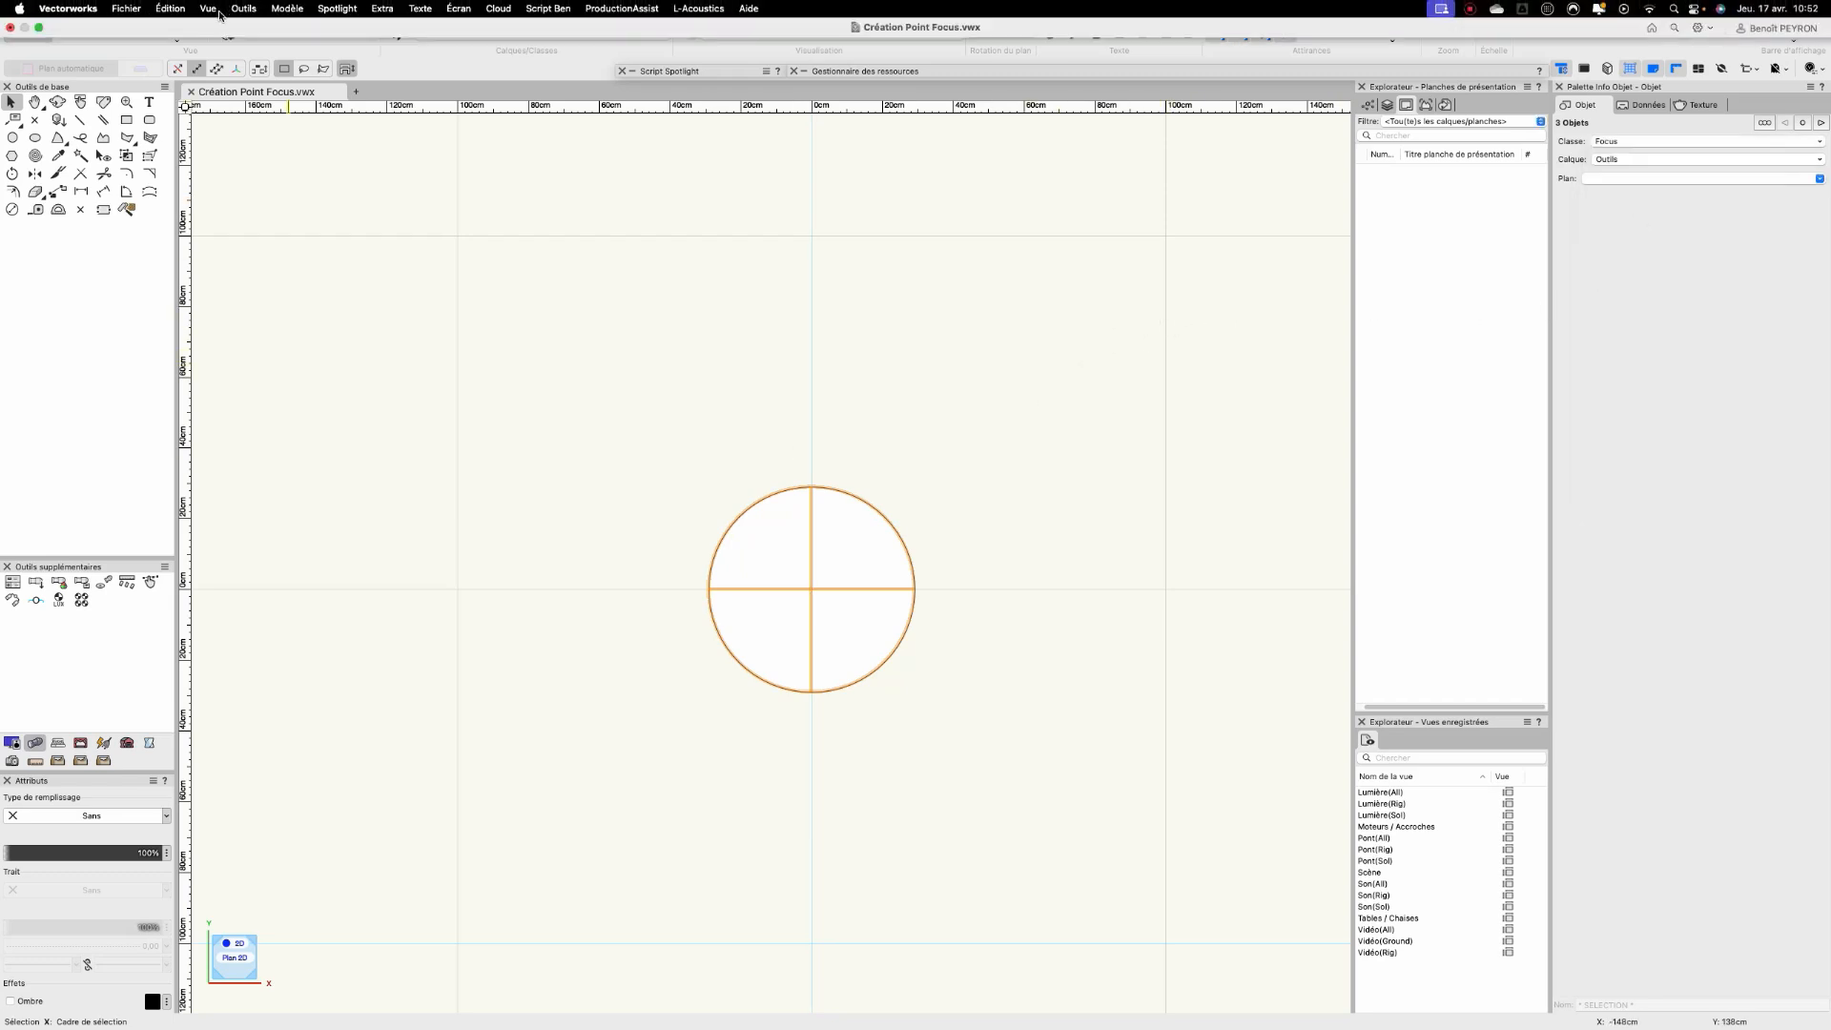
Create a symbol named "Silhouette 1,8m" from the selected objects and store it directly in Création Point Focus.vwx
left_click(233, 10)
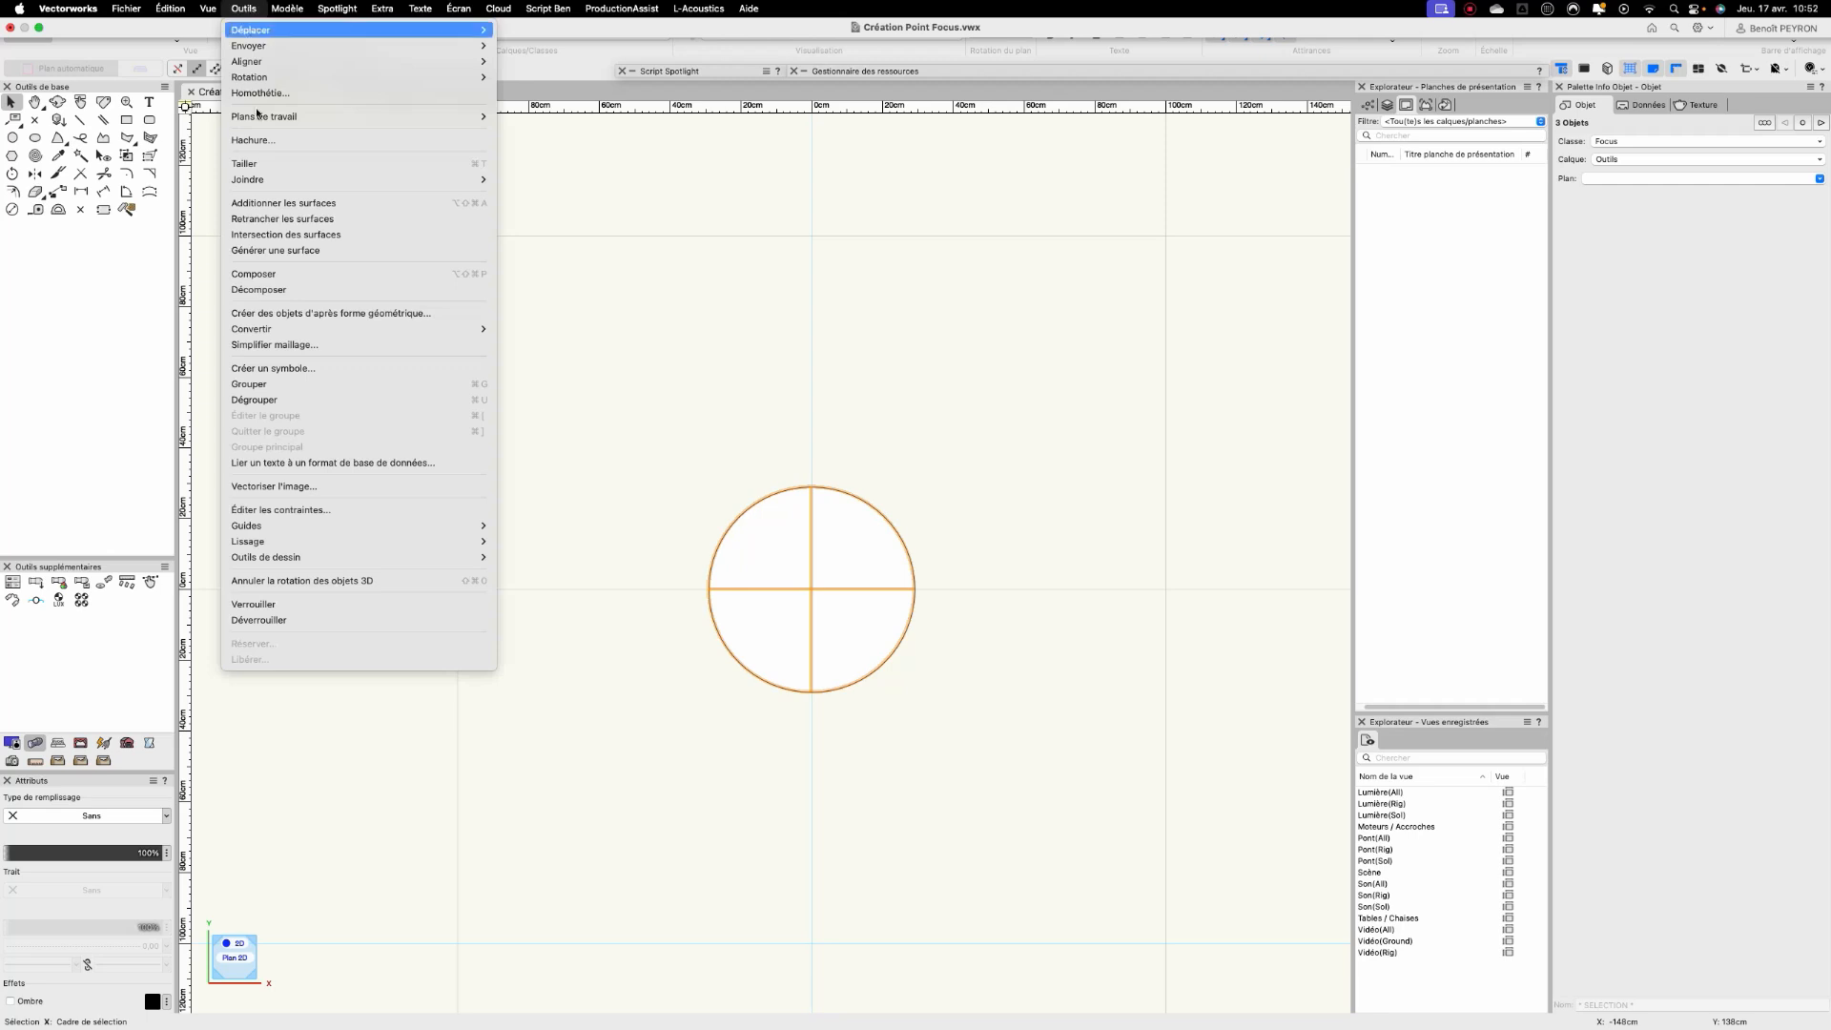
left_click(320, 368)
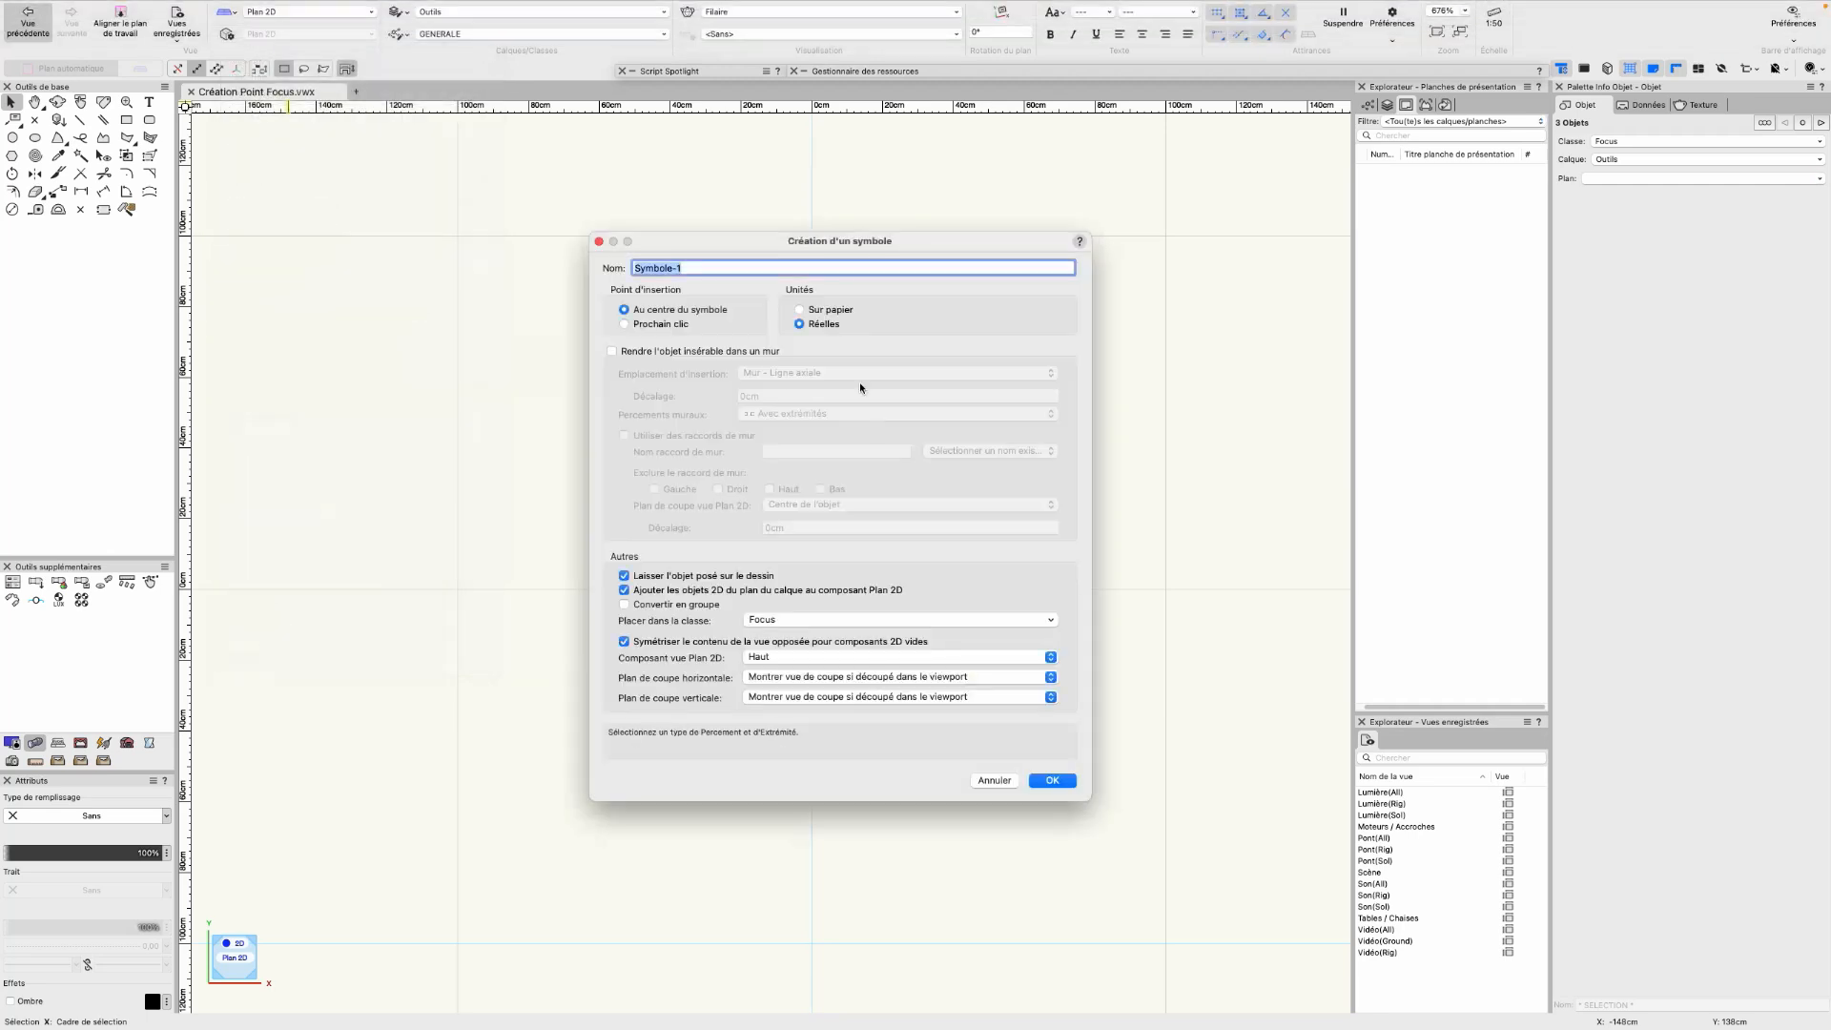
type("Silhouette 1,8m")
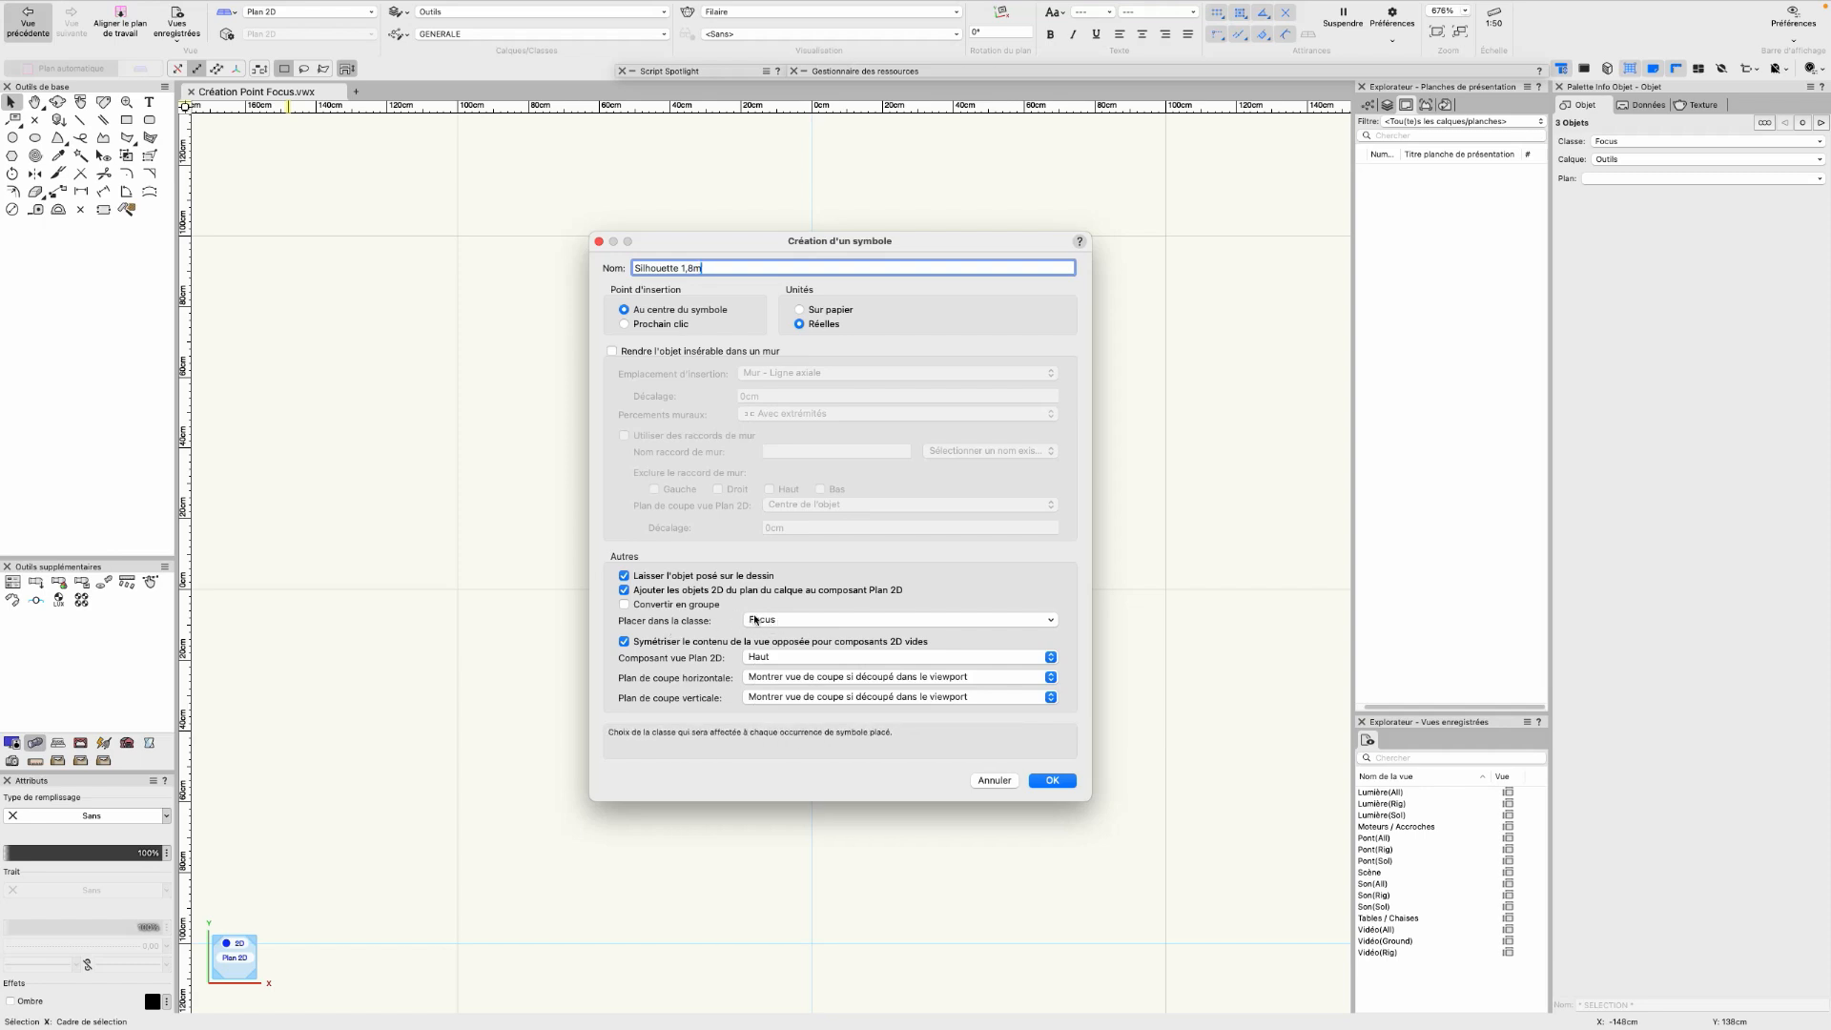
left_click(1054, 780)
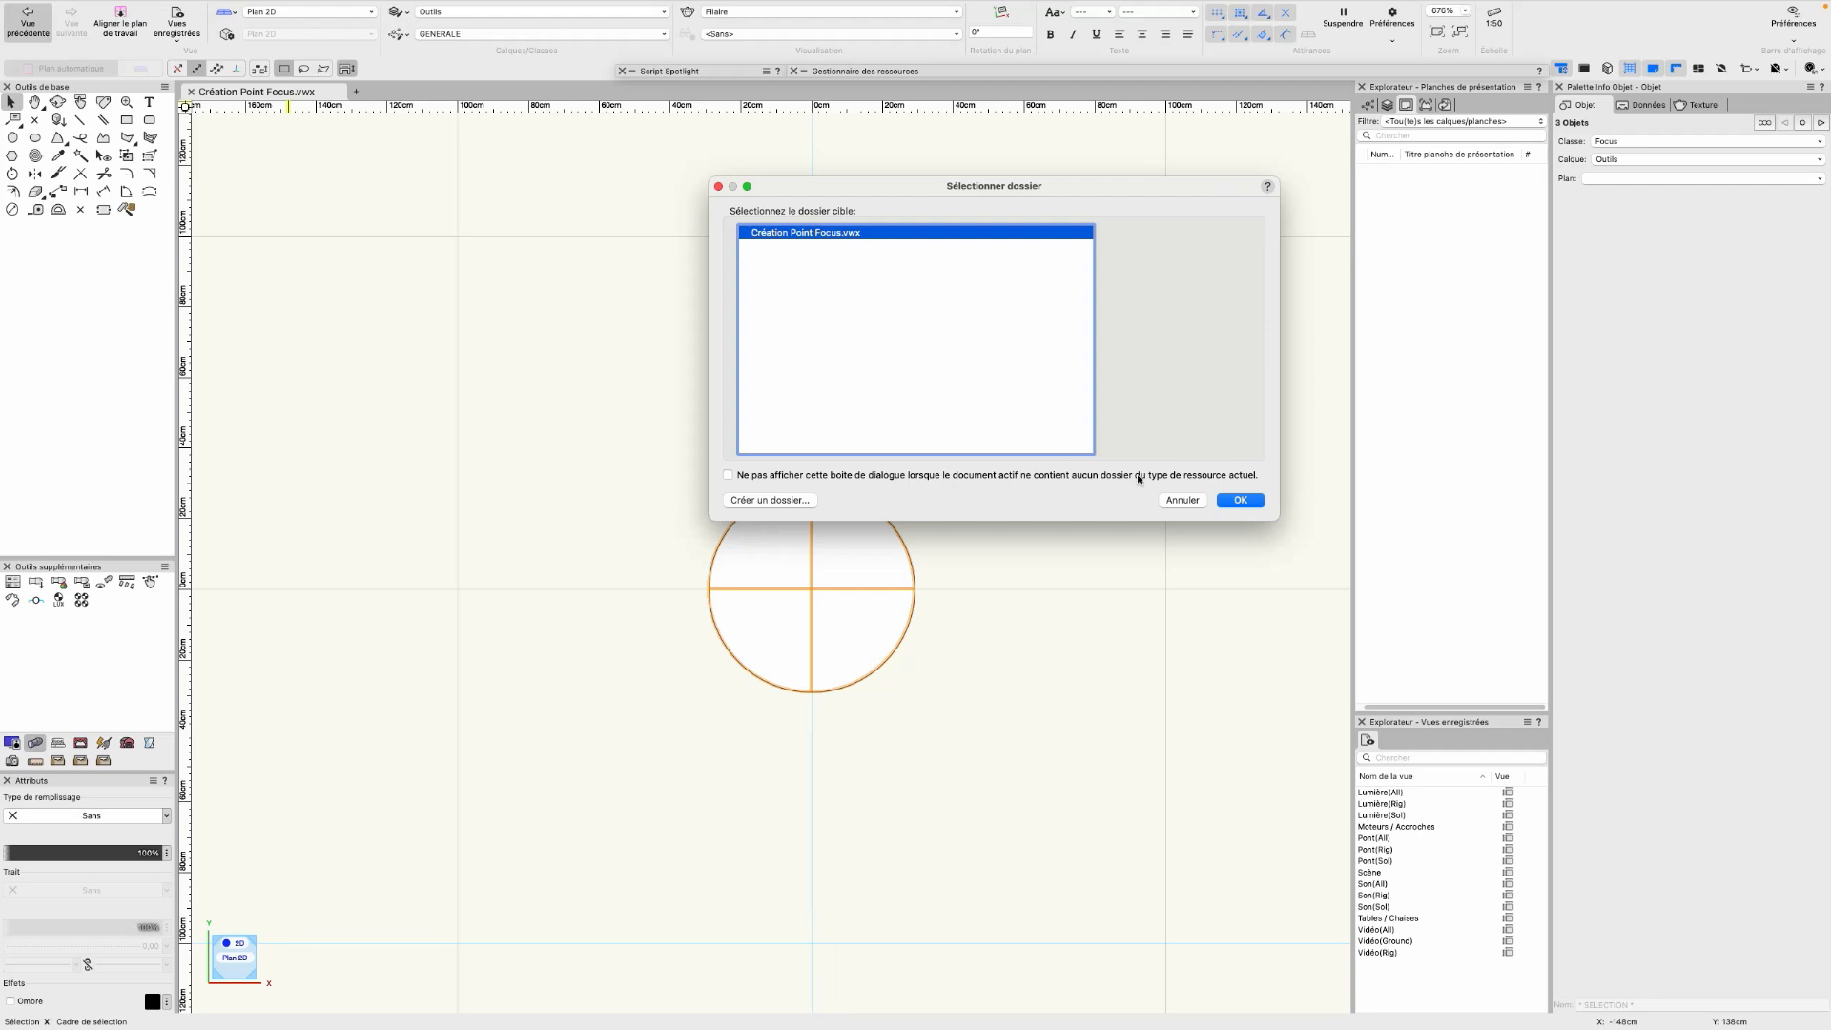
left_click(1237, 501)
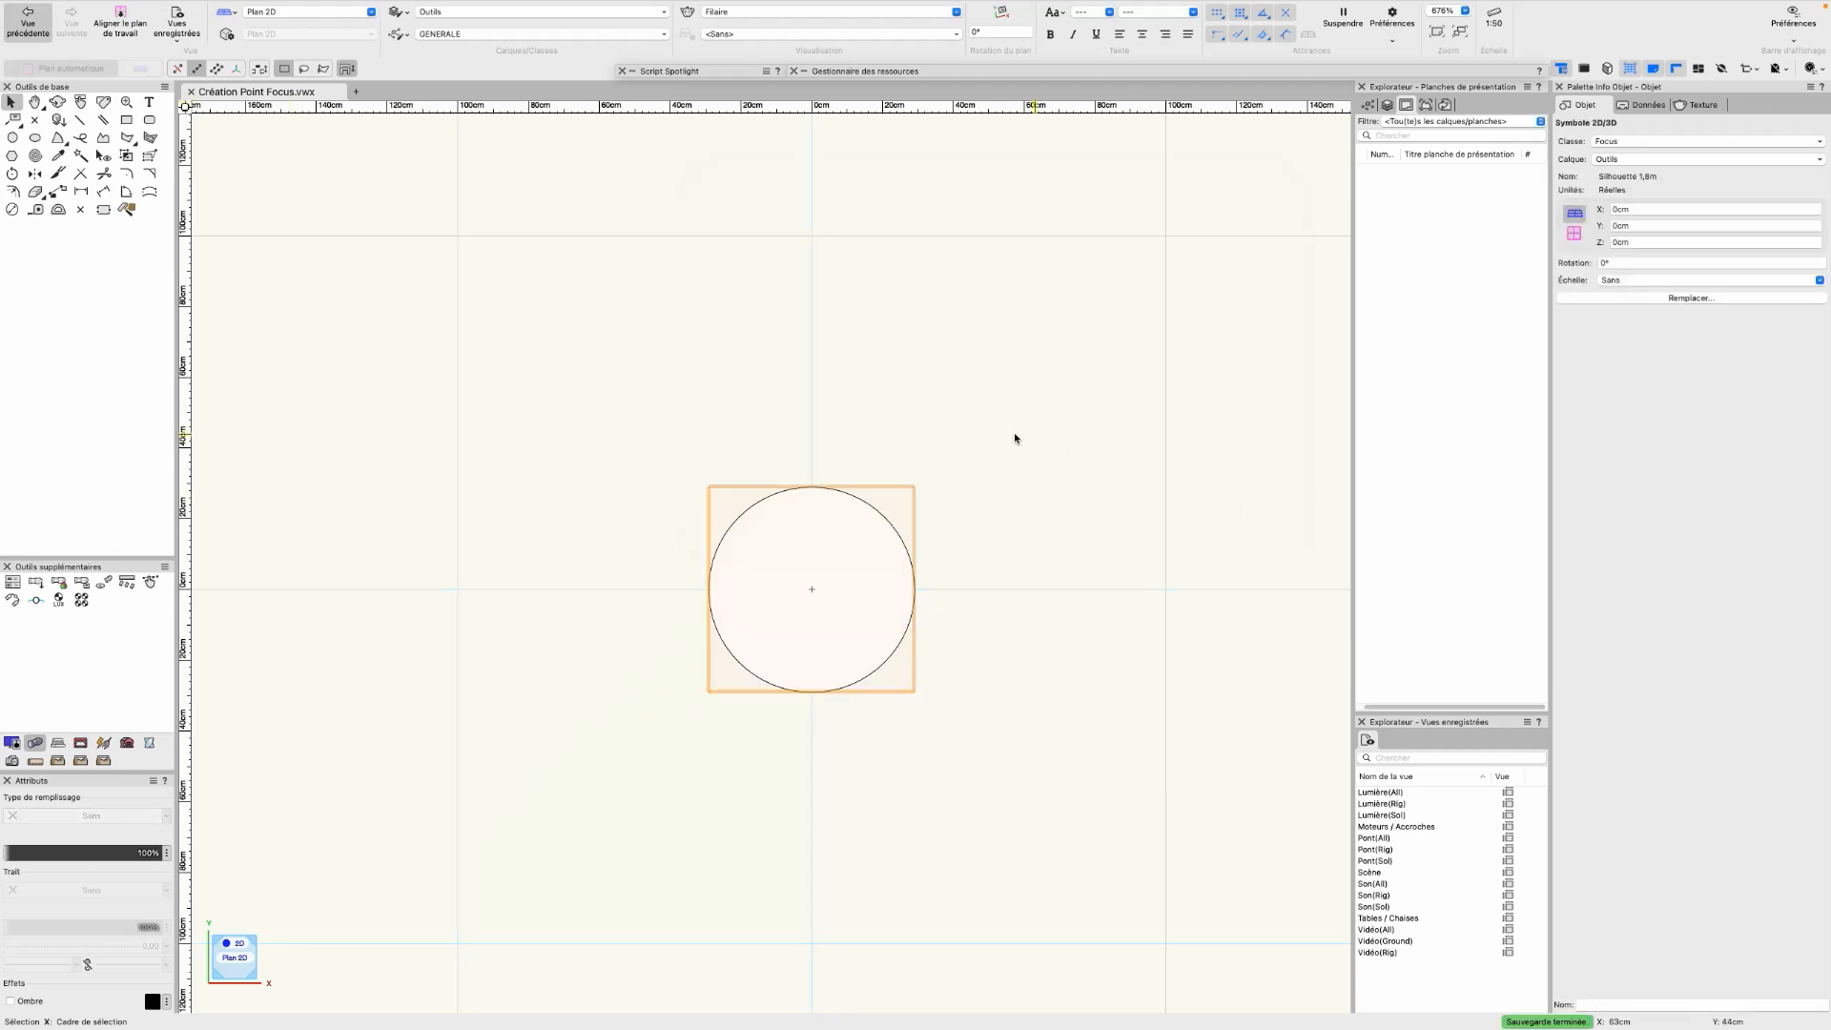
Examine the silhouette symbol from an angled 3D view and return to the 2D plan view
scroll(978, 687, "down", 2)
middle_click_drag(979, 690, 965, 645)
mouse_move(989, 752)
middle_mouse_down("ctrl")
mouse_move(852, 549)
mouse_move(923, 591)
mouse_move(819, 504)
mouse_move(1011, 585)
mouse_move(752, 438)
mouse_move(855, 614)
mouse_move(792, 535)
mouse_move(952, 585)
mouse_move(1136, 494)
mouse_move(957, 519)
mouse_move(994, 518)
middle_mouse_up("ctrl")
scroll(926, 593, "up", 1)
scroll(925, 593, "down", 2)
key("super+5")
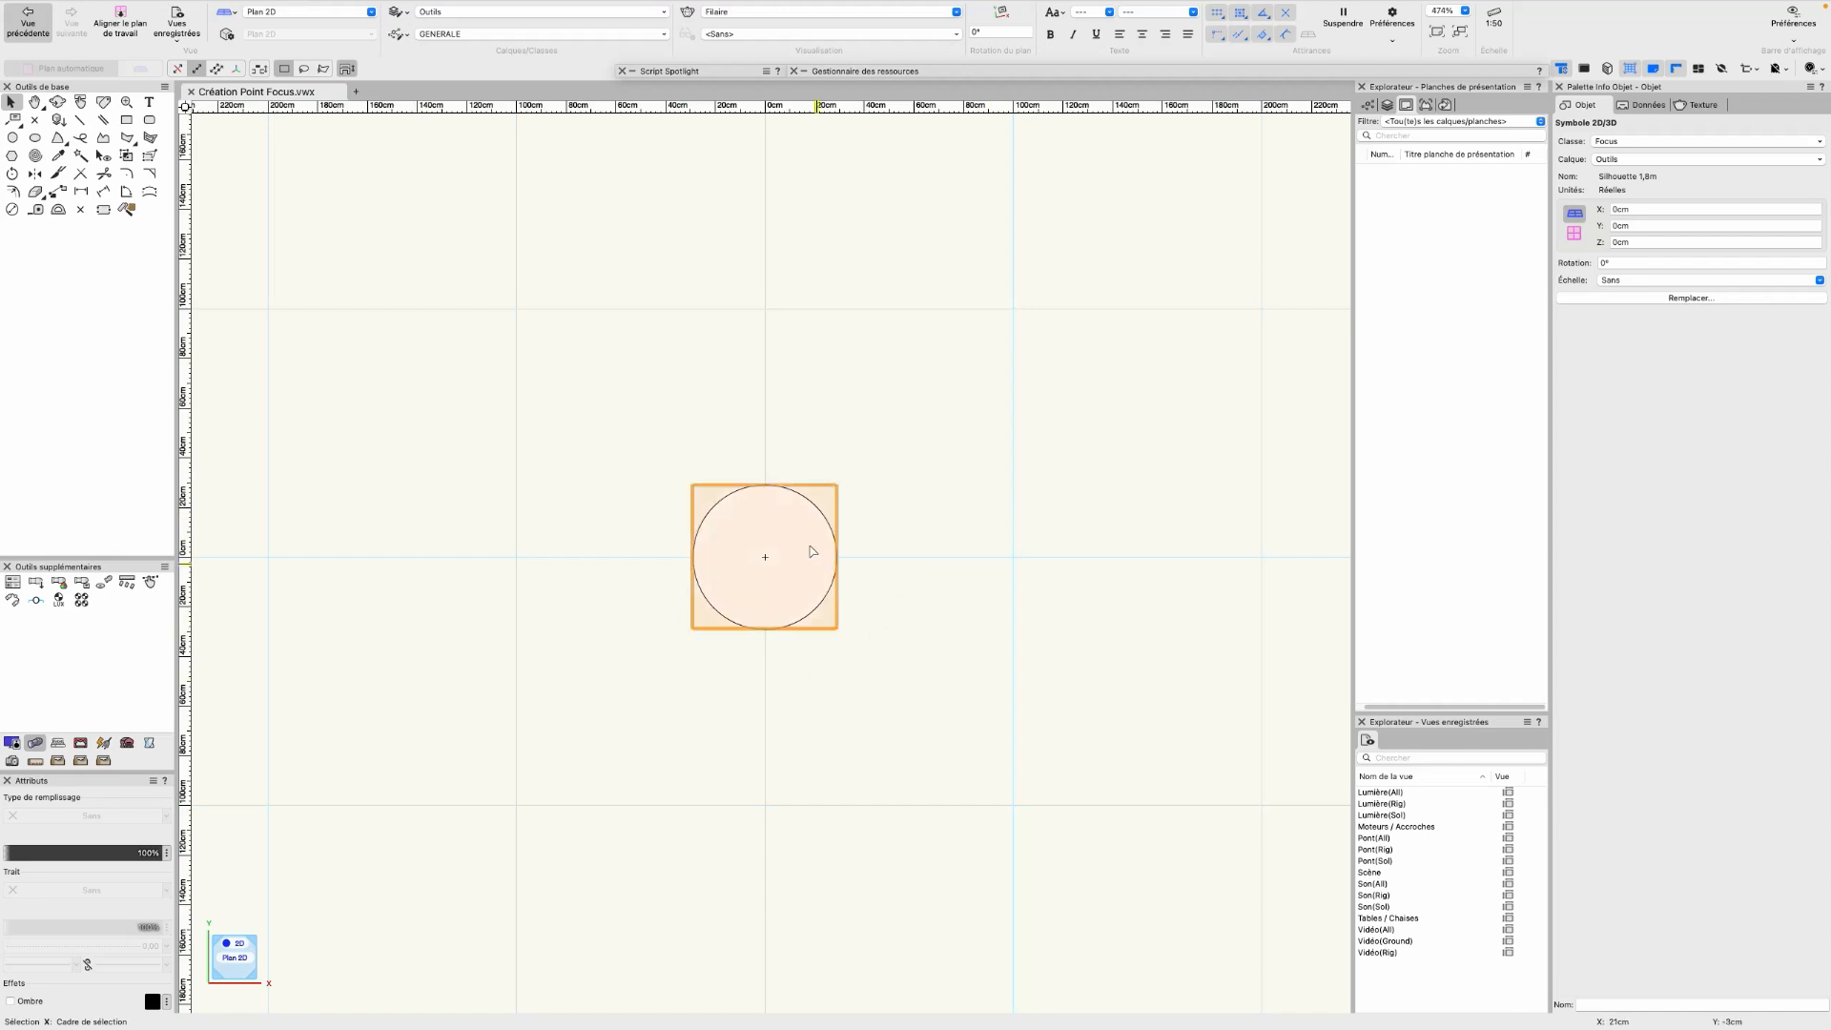
Place a focus point named A with a height of 140 cm to the right of the silhouette symbol
left_click(805, 740)
scroll(806, 743, "down", 1)
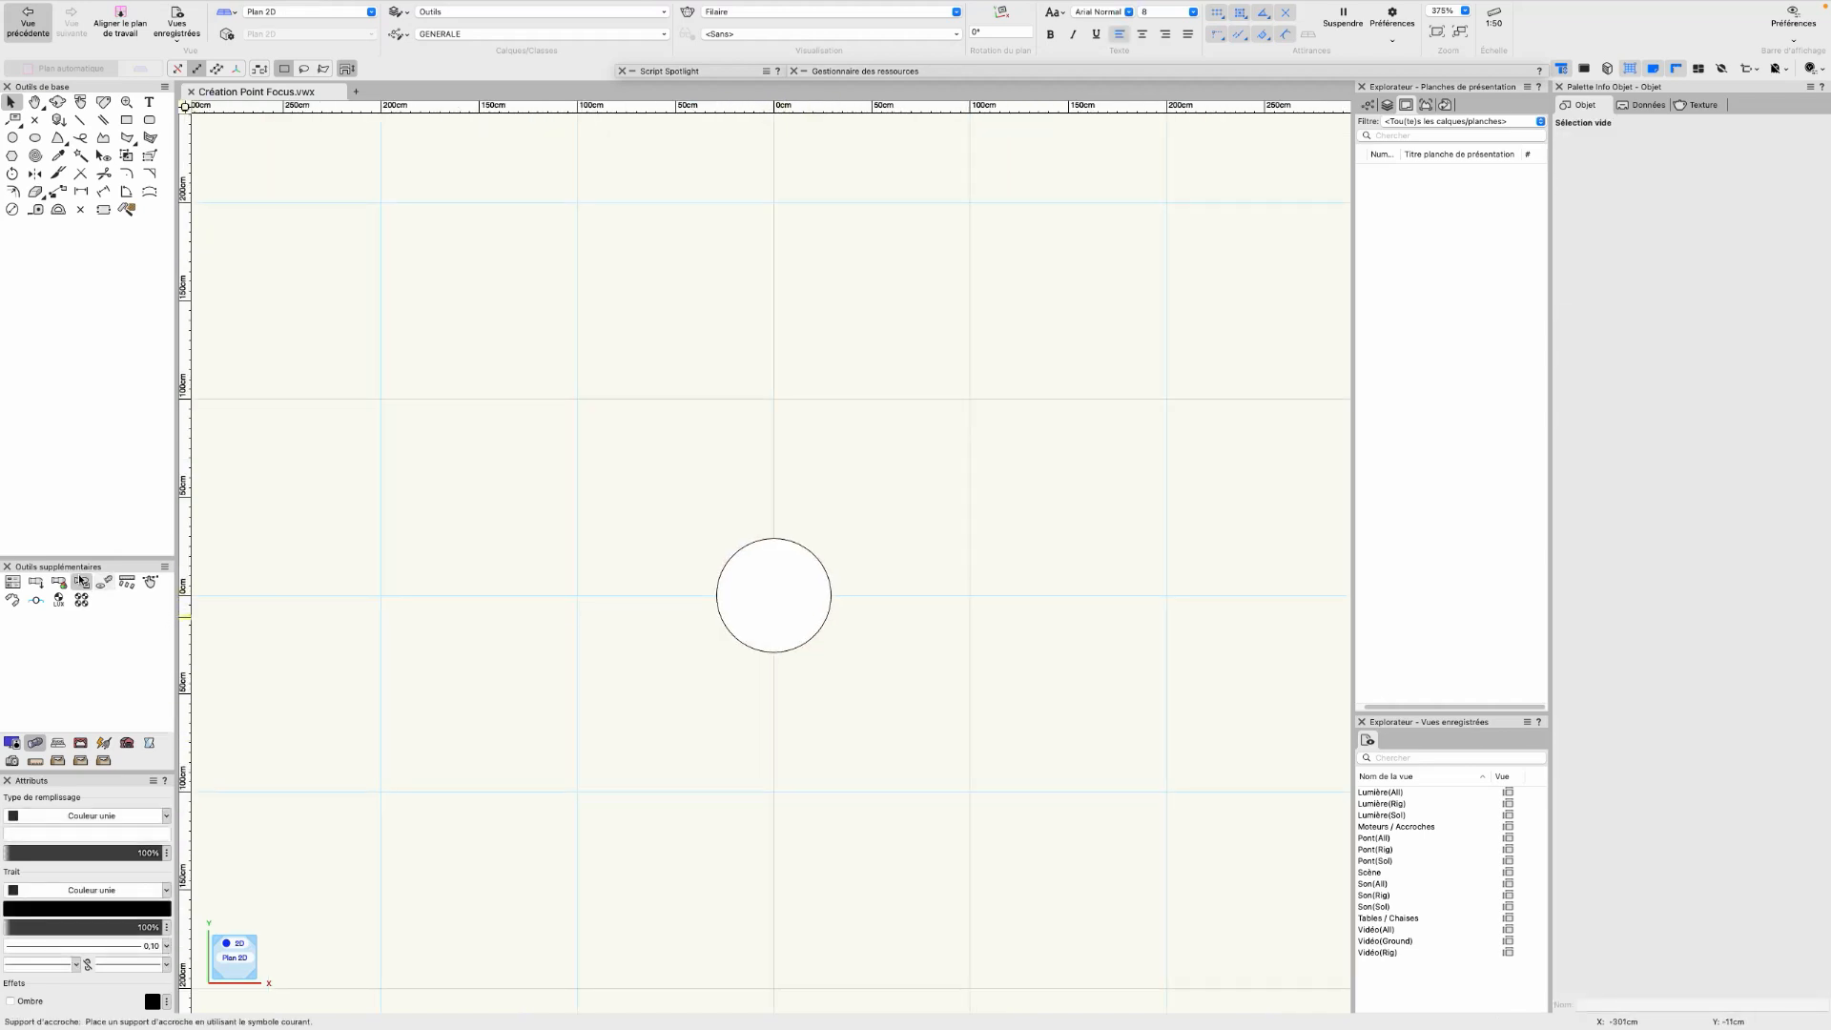
left_click(108, 584)
left_click(1112, 638)
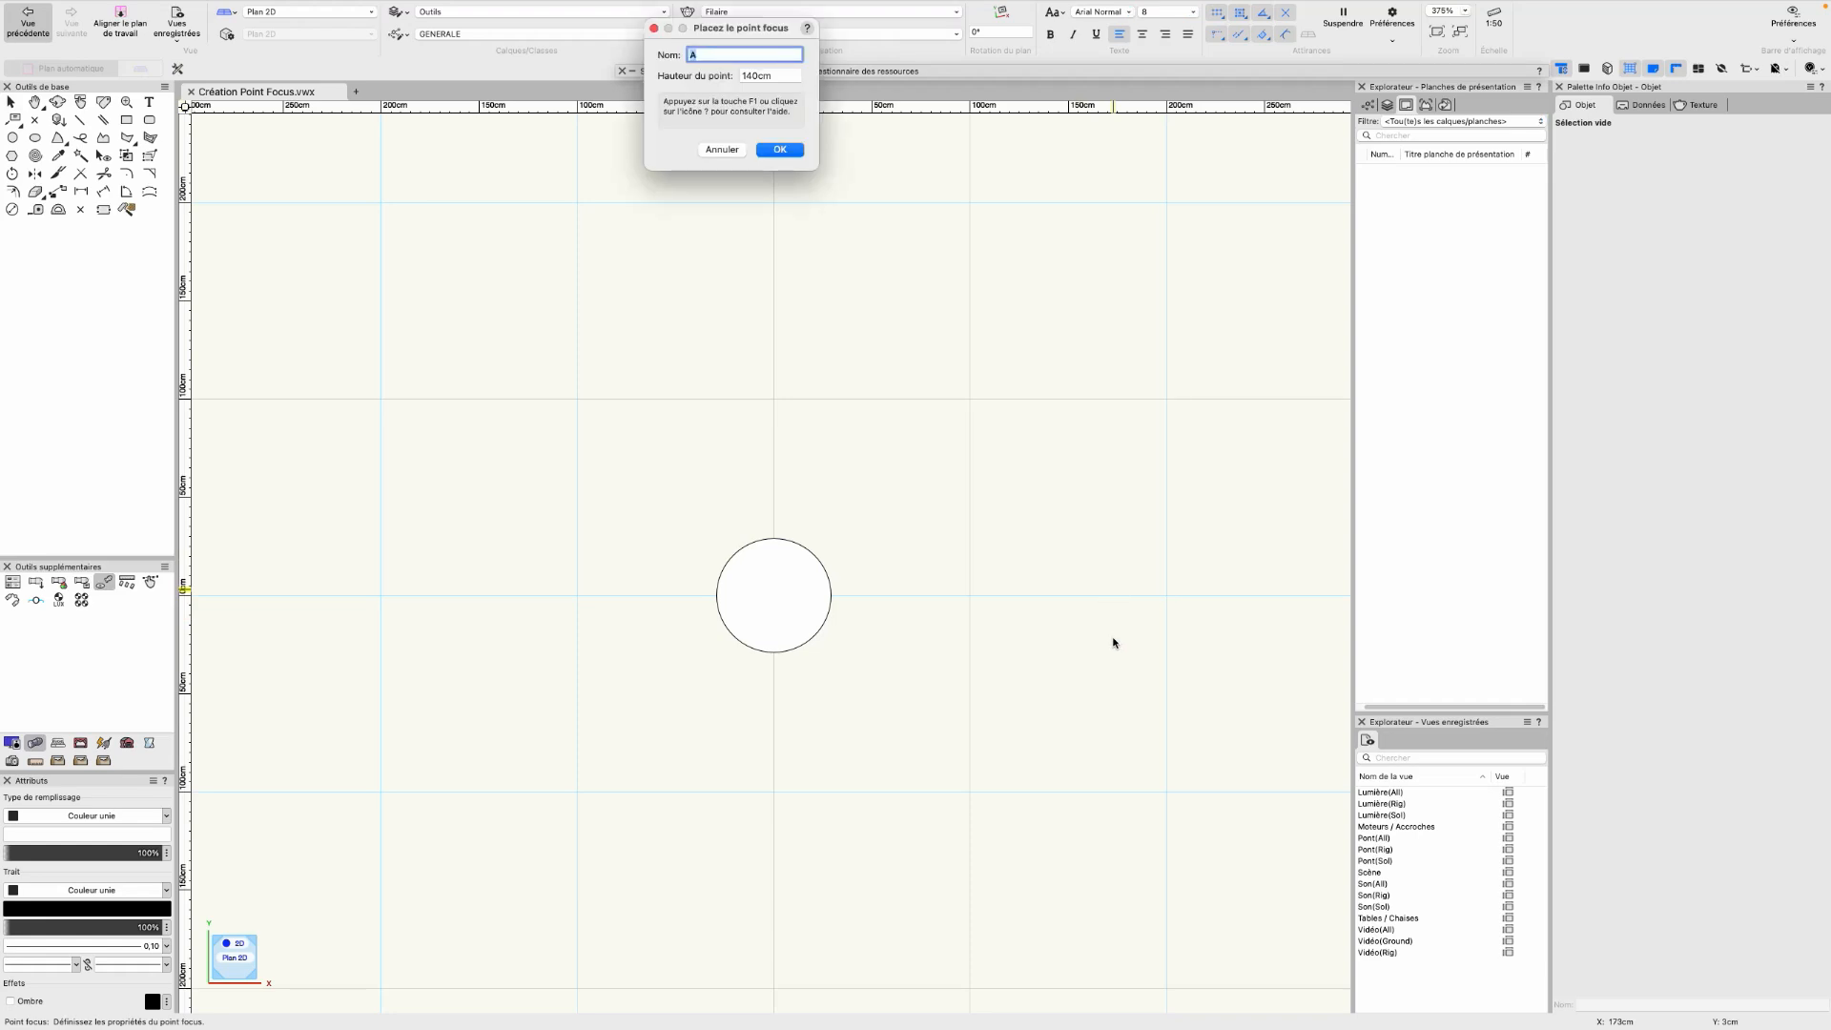
left_click(773, 148)
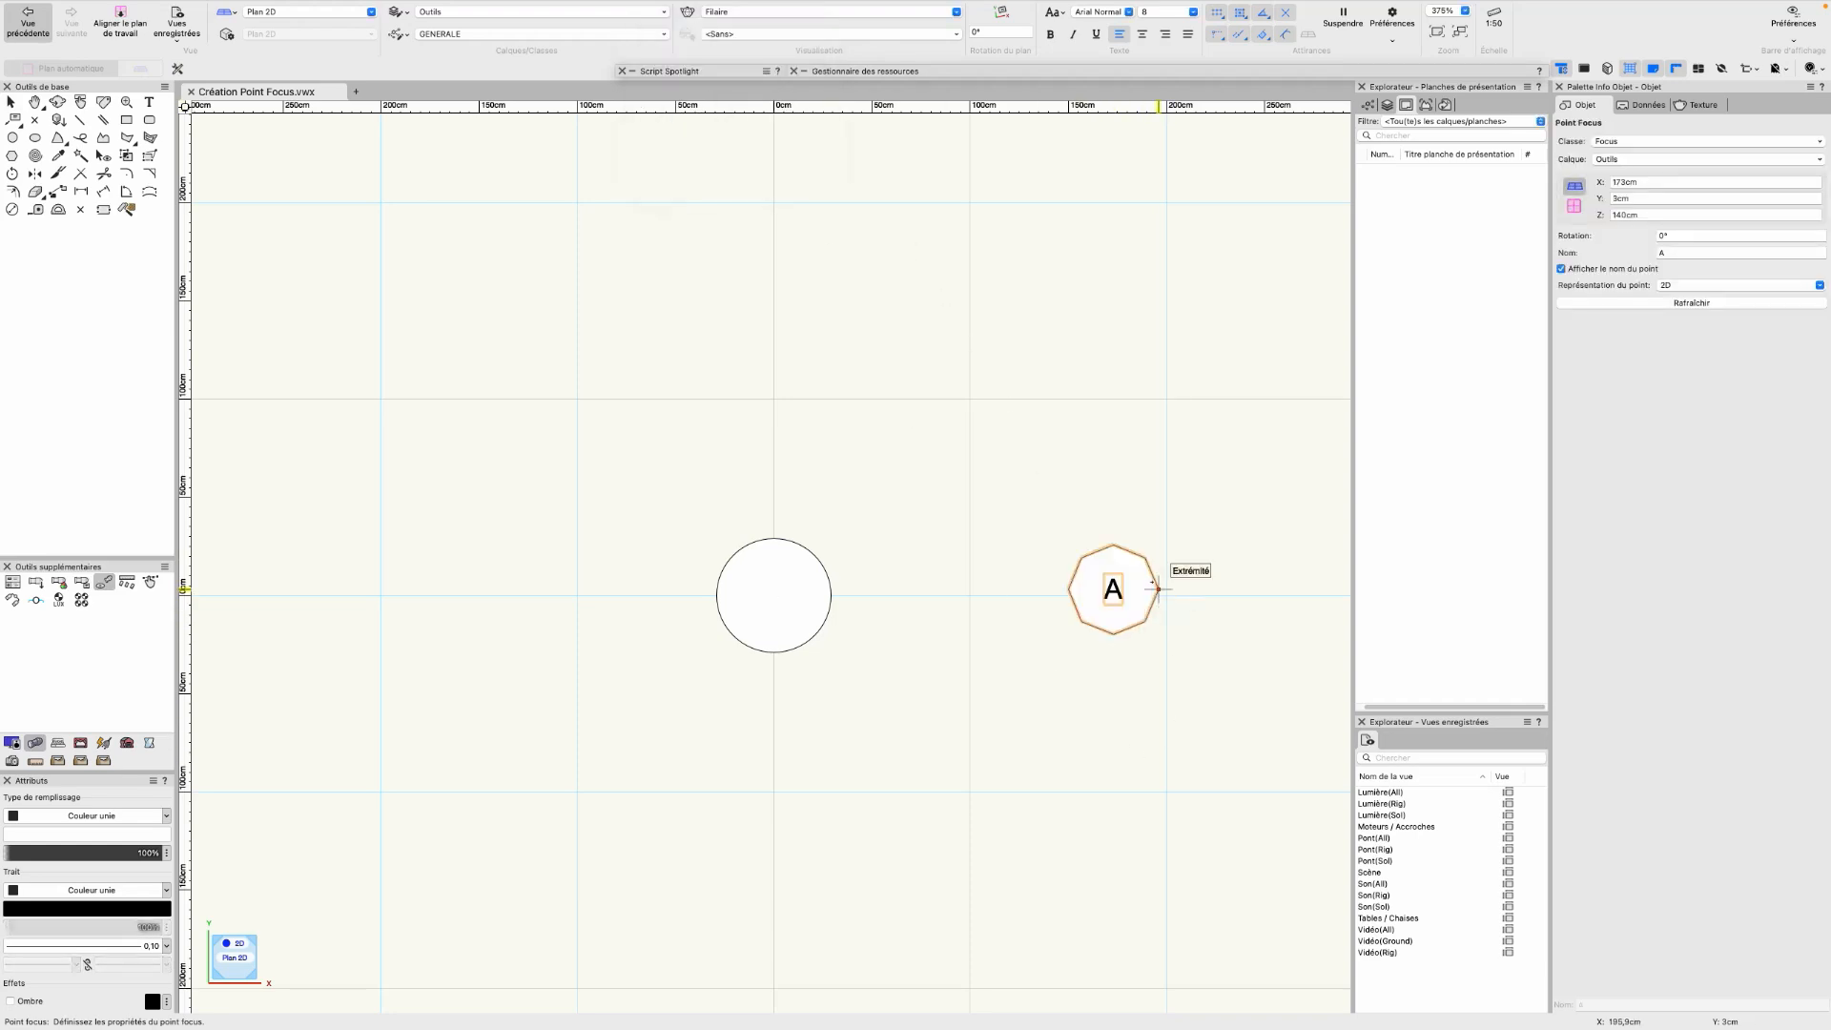
Review the representation options of focus point A without choosing one, and delete the focus point
left_click(1706, 286)
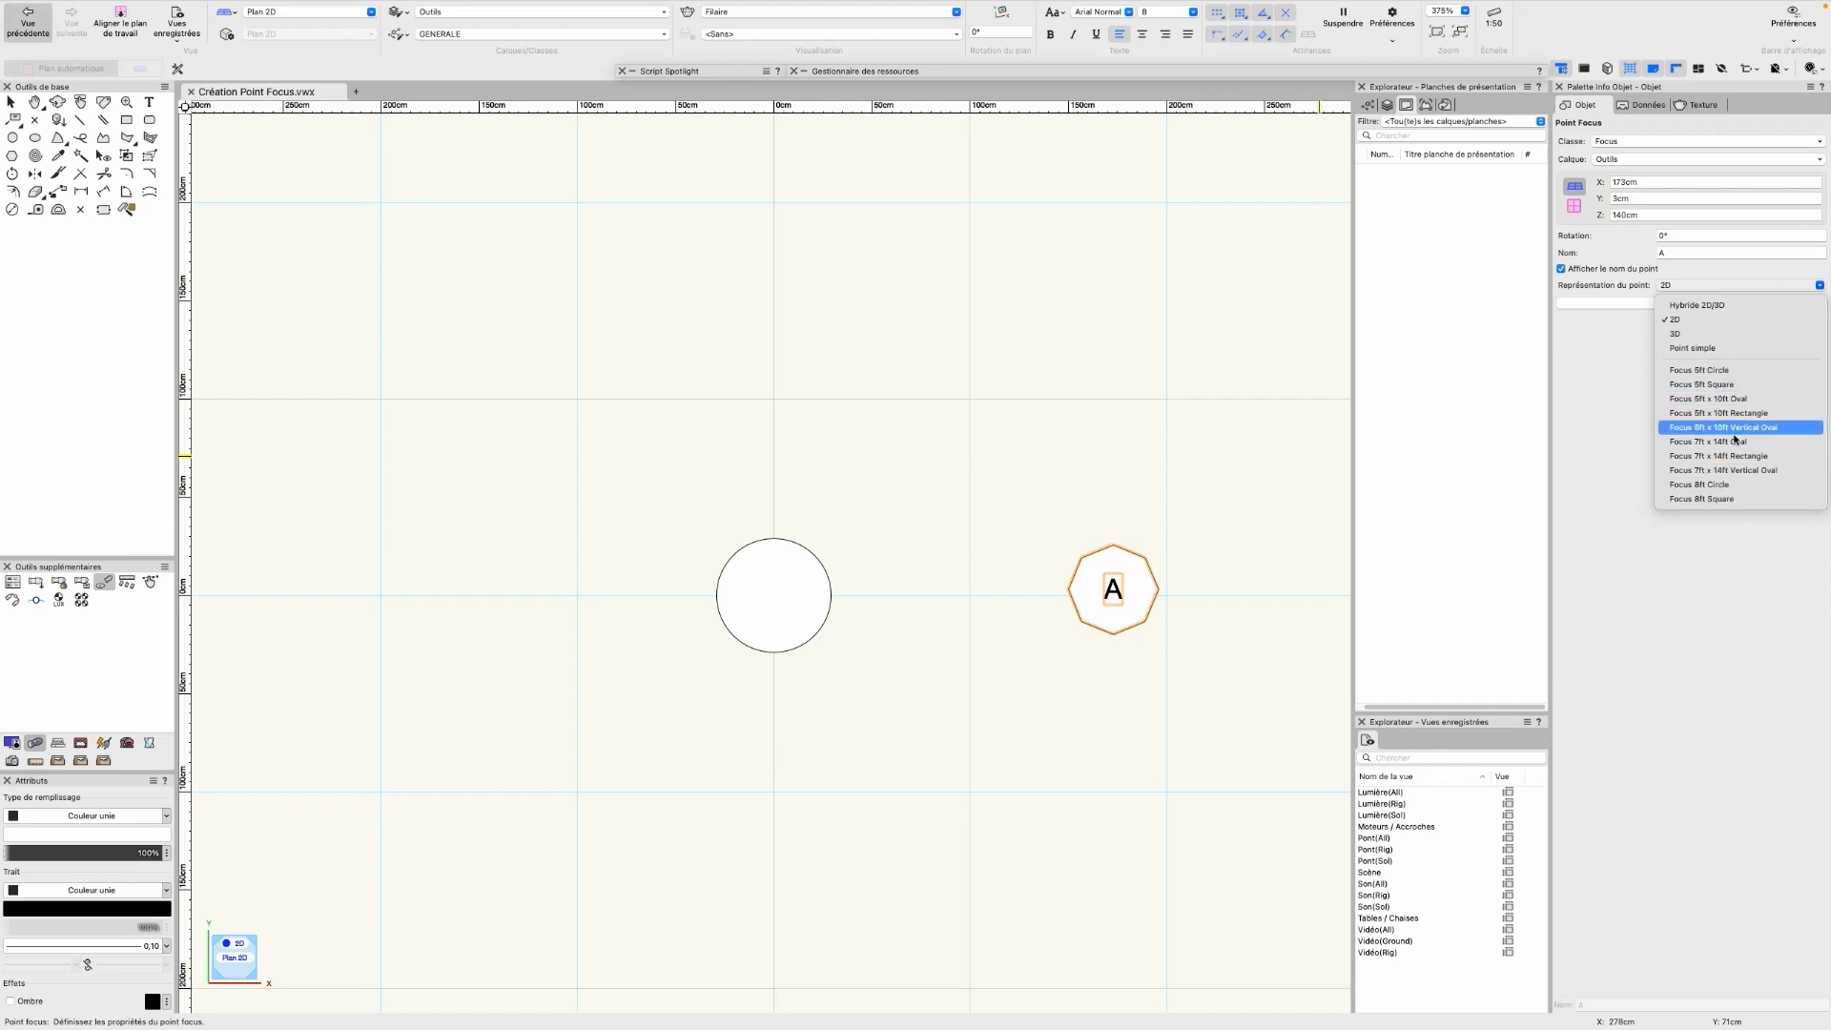
left_click(1136, 412)
key("x")
key("space")
mouse_move(1133, 408)
left_click(814, 372)
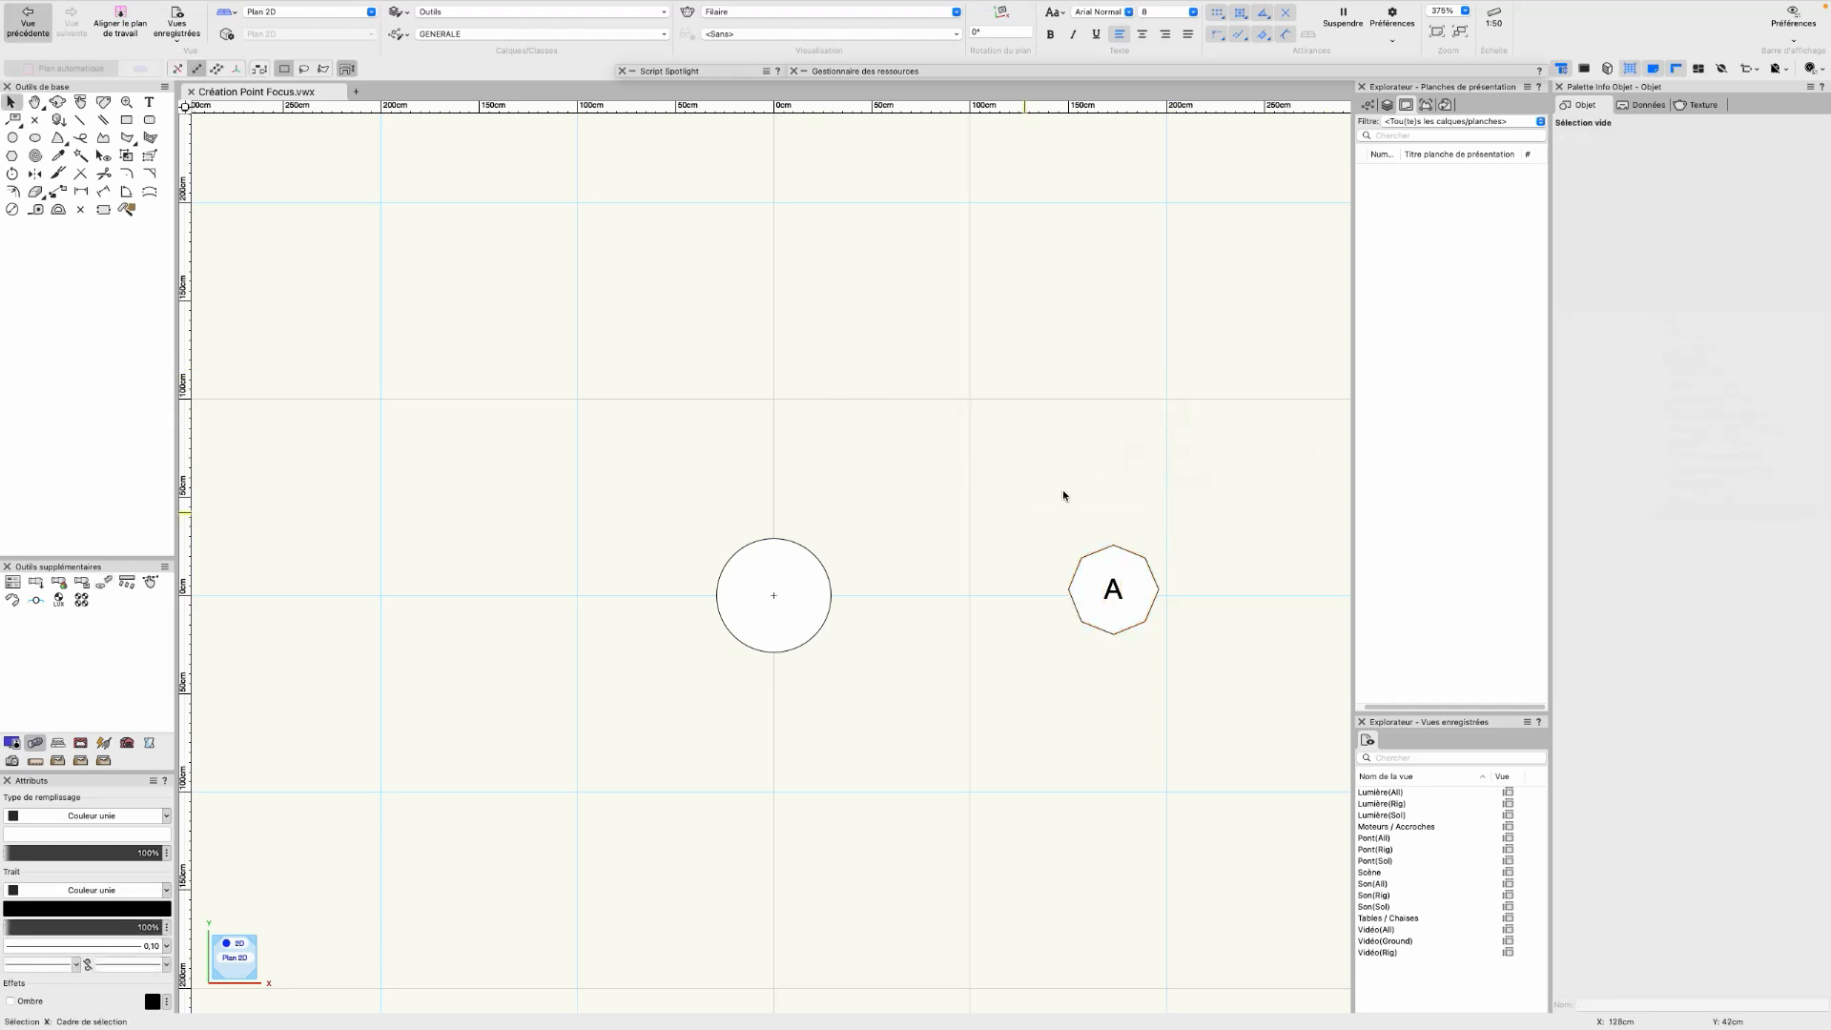
left_click(1107, 586)
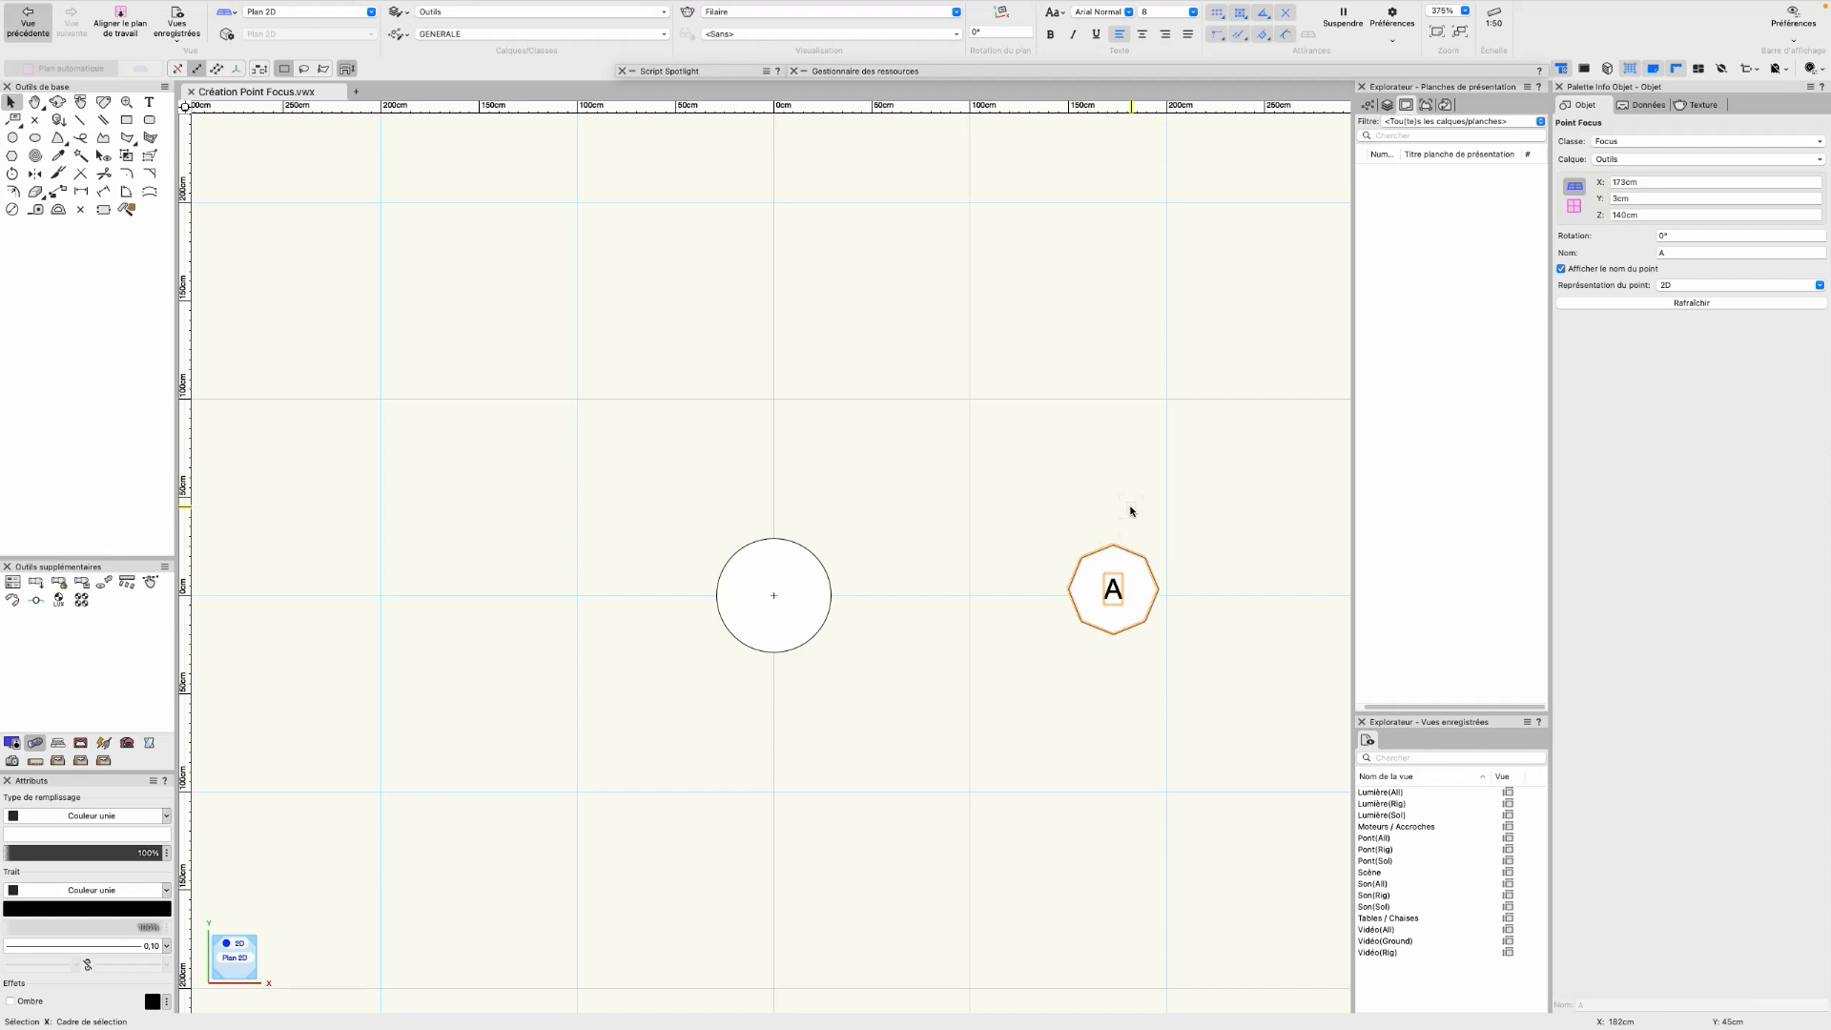
key("Delete")
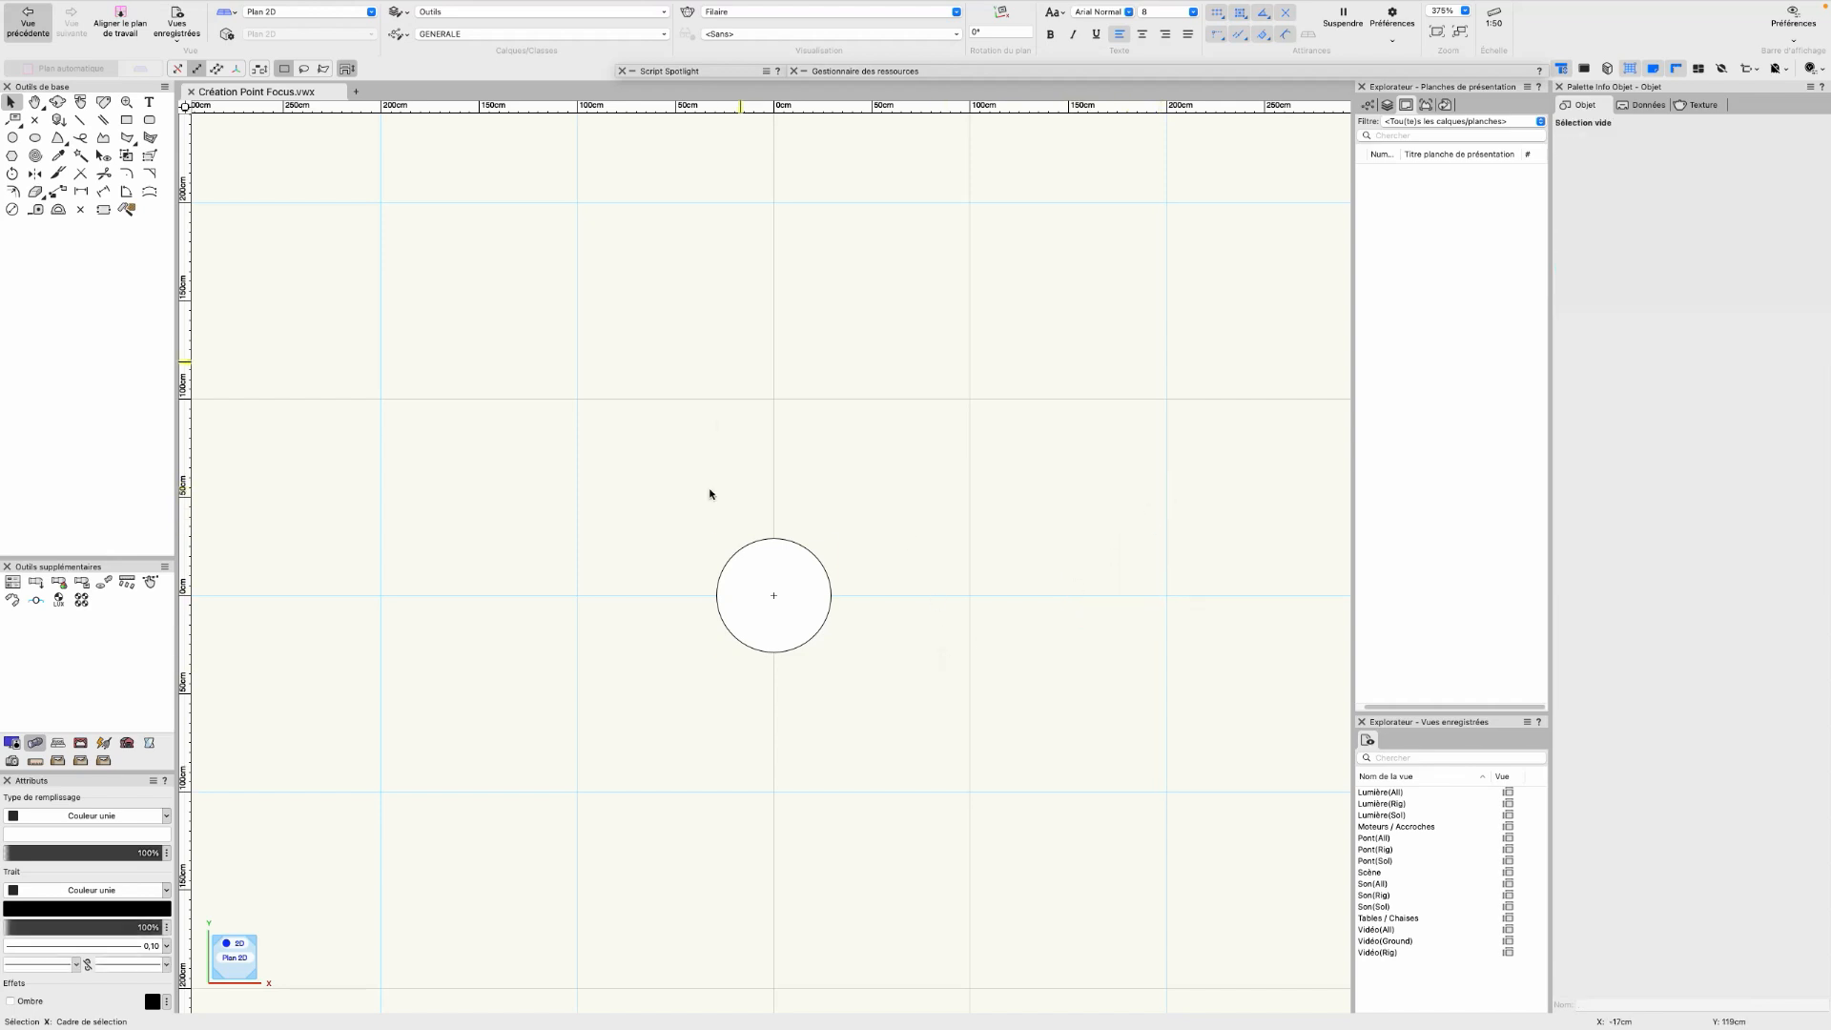
Search the resource libraries for "focus" and browse the matching focus point symbols
left_click(989, 73)
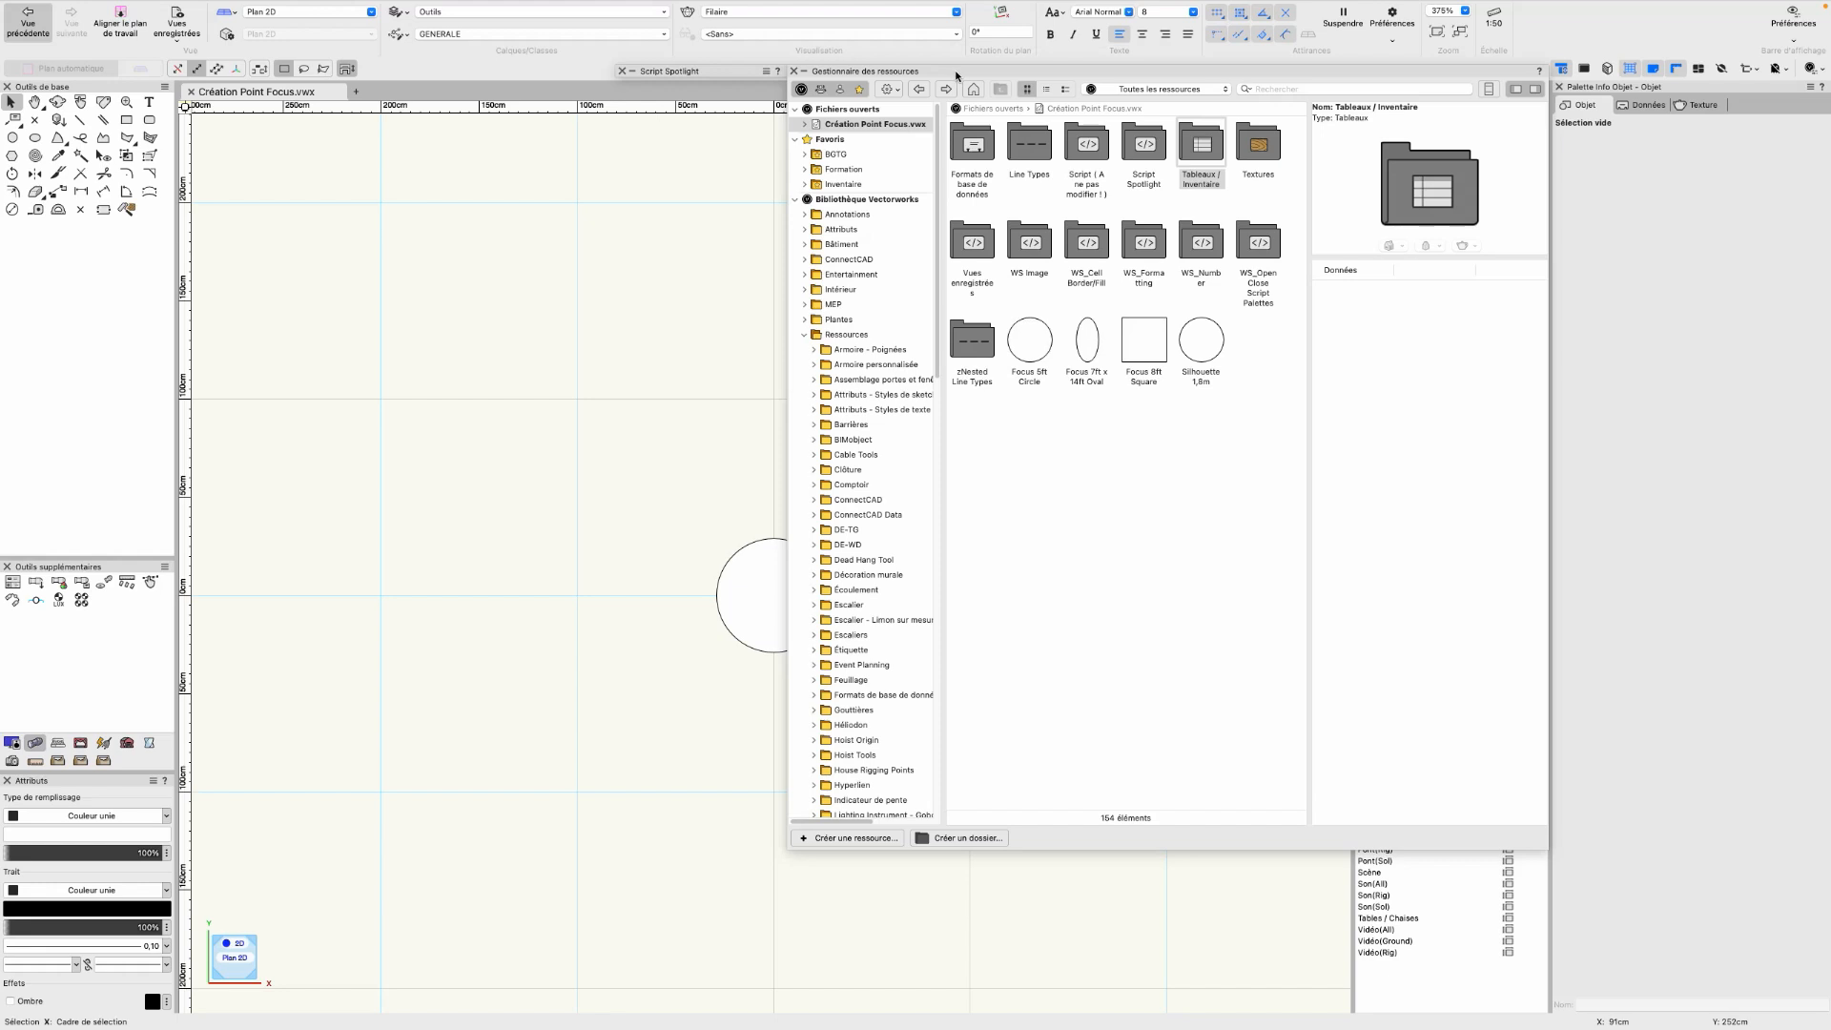
left_click(1294, 89)
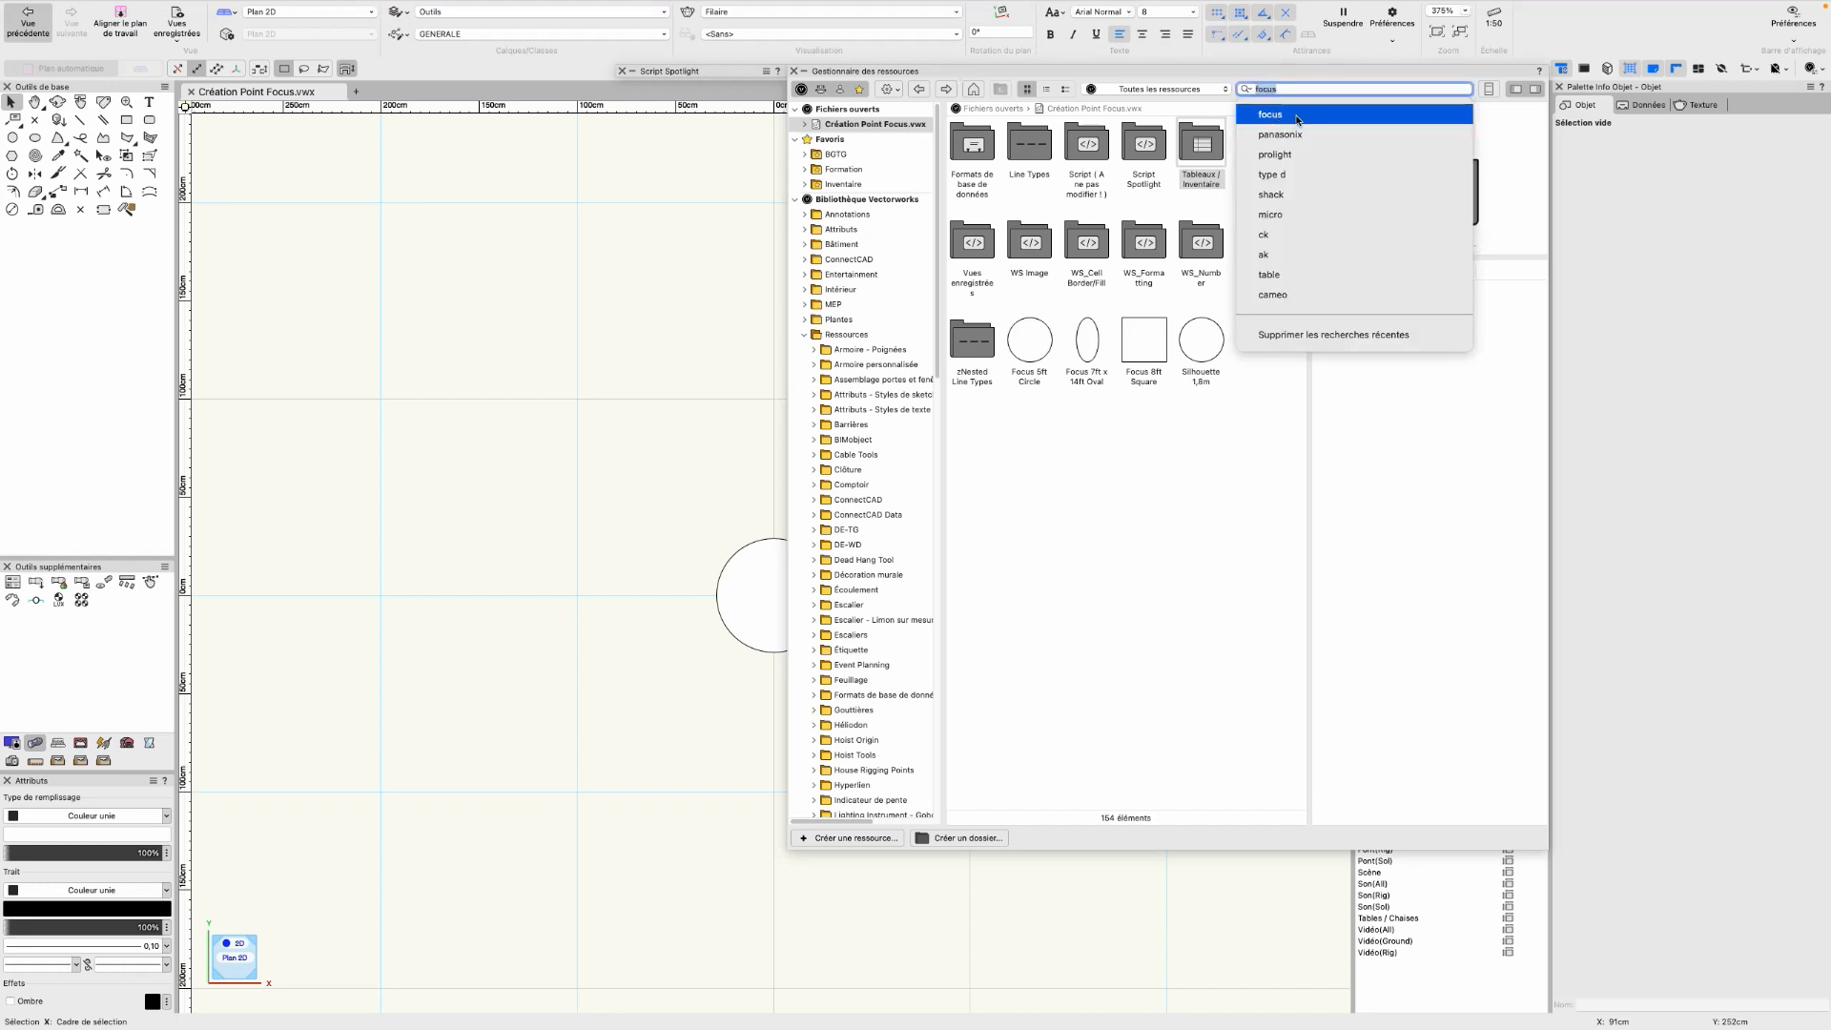
left_click(1289, 119)
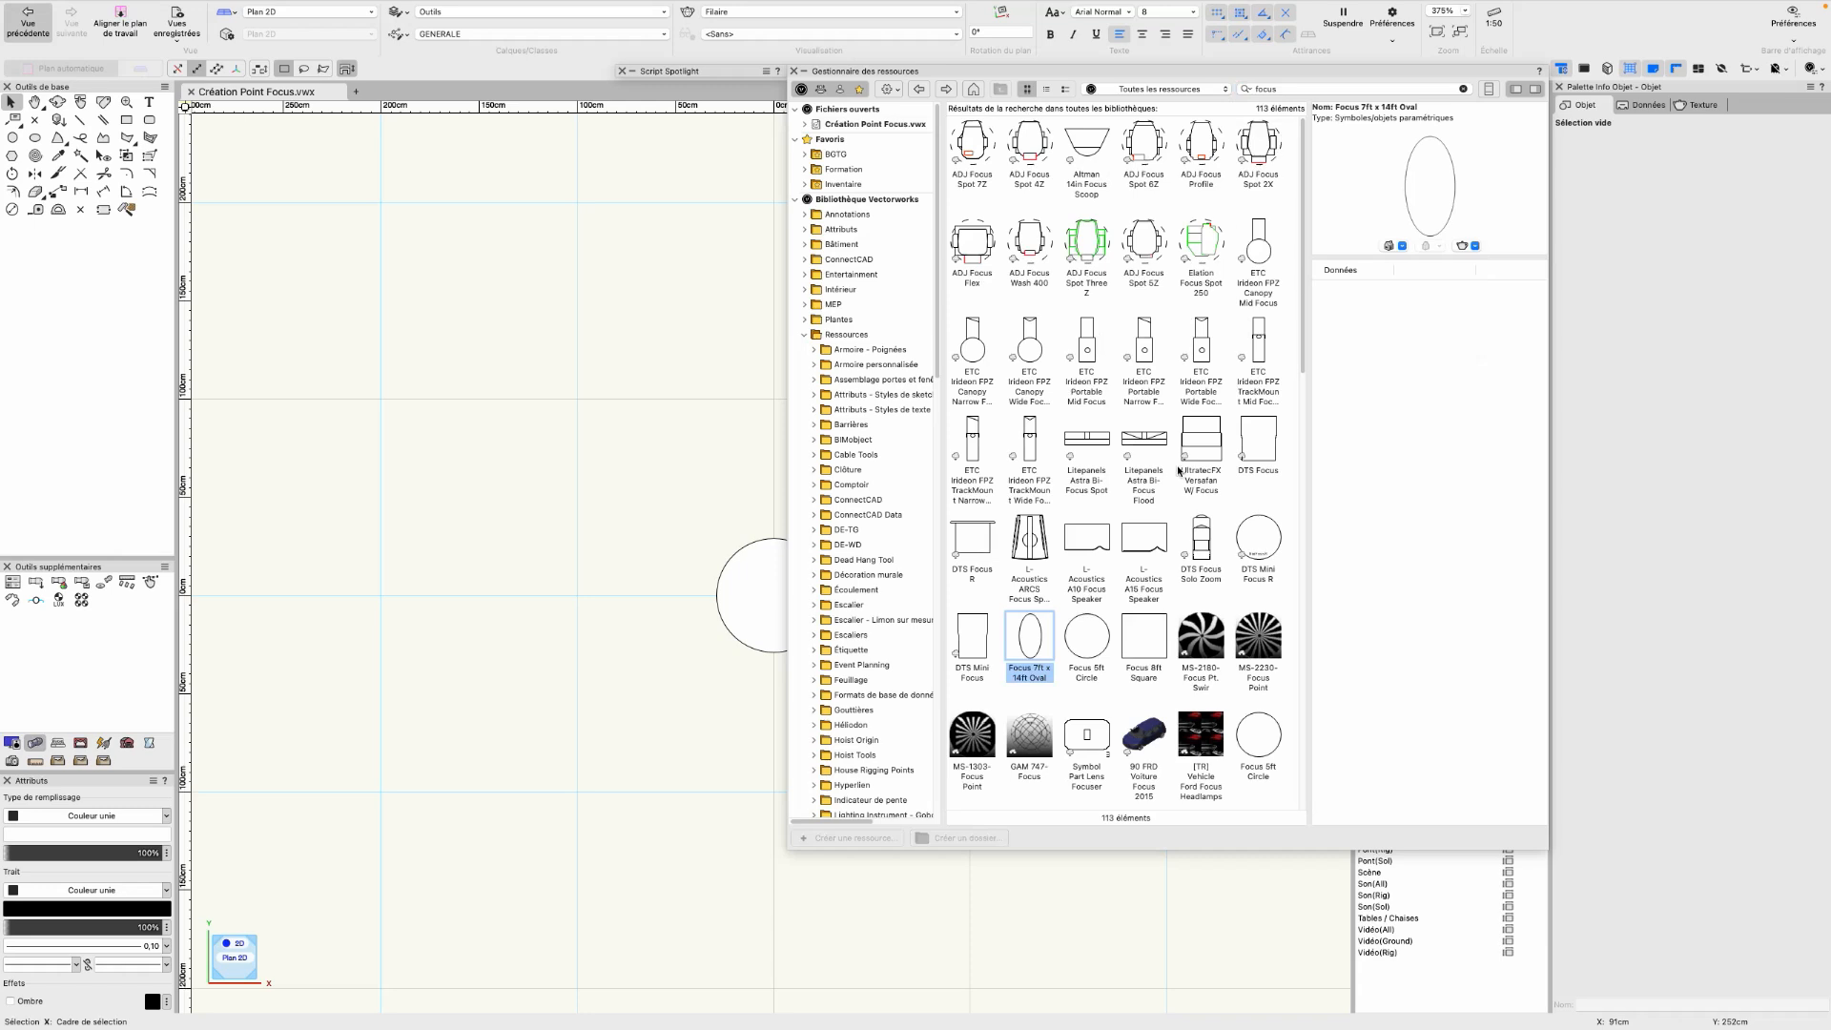
scroll(1179, 470, "down", 10)
scroll(1176, 465, "down", 6)
scroll(1176, 465, "up", 4)
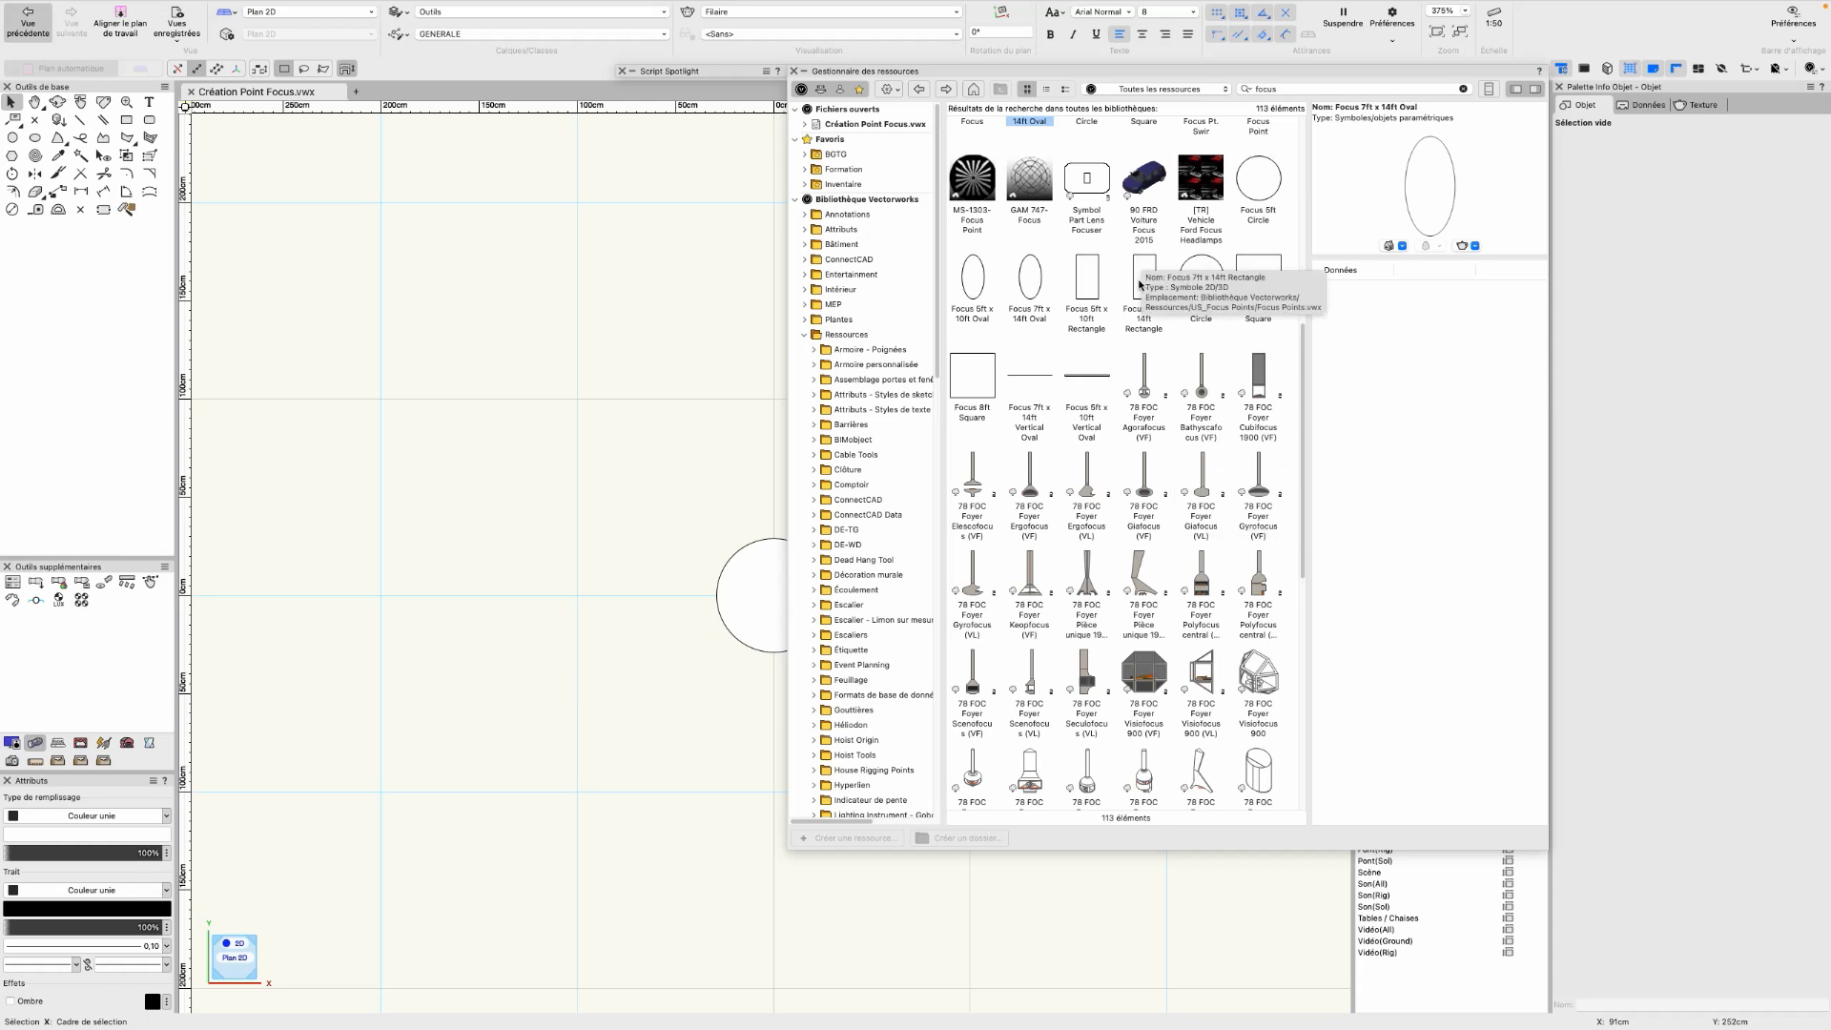
scroll(1140, 286, "up", 1)
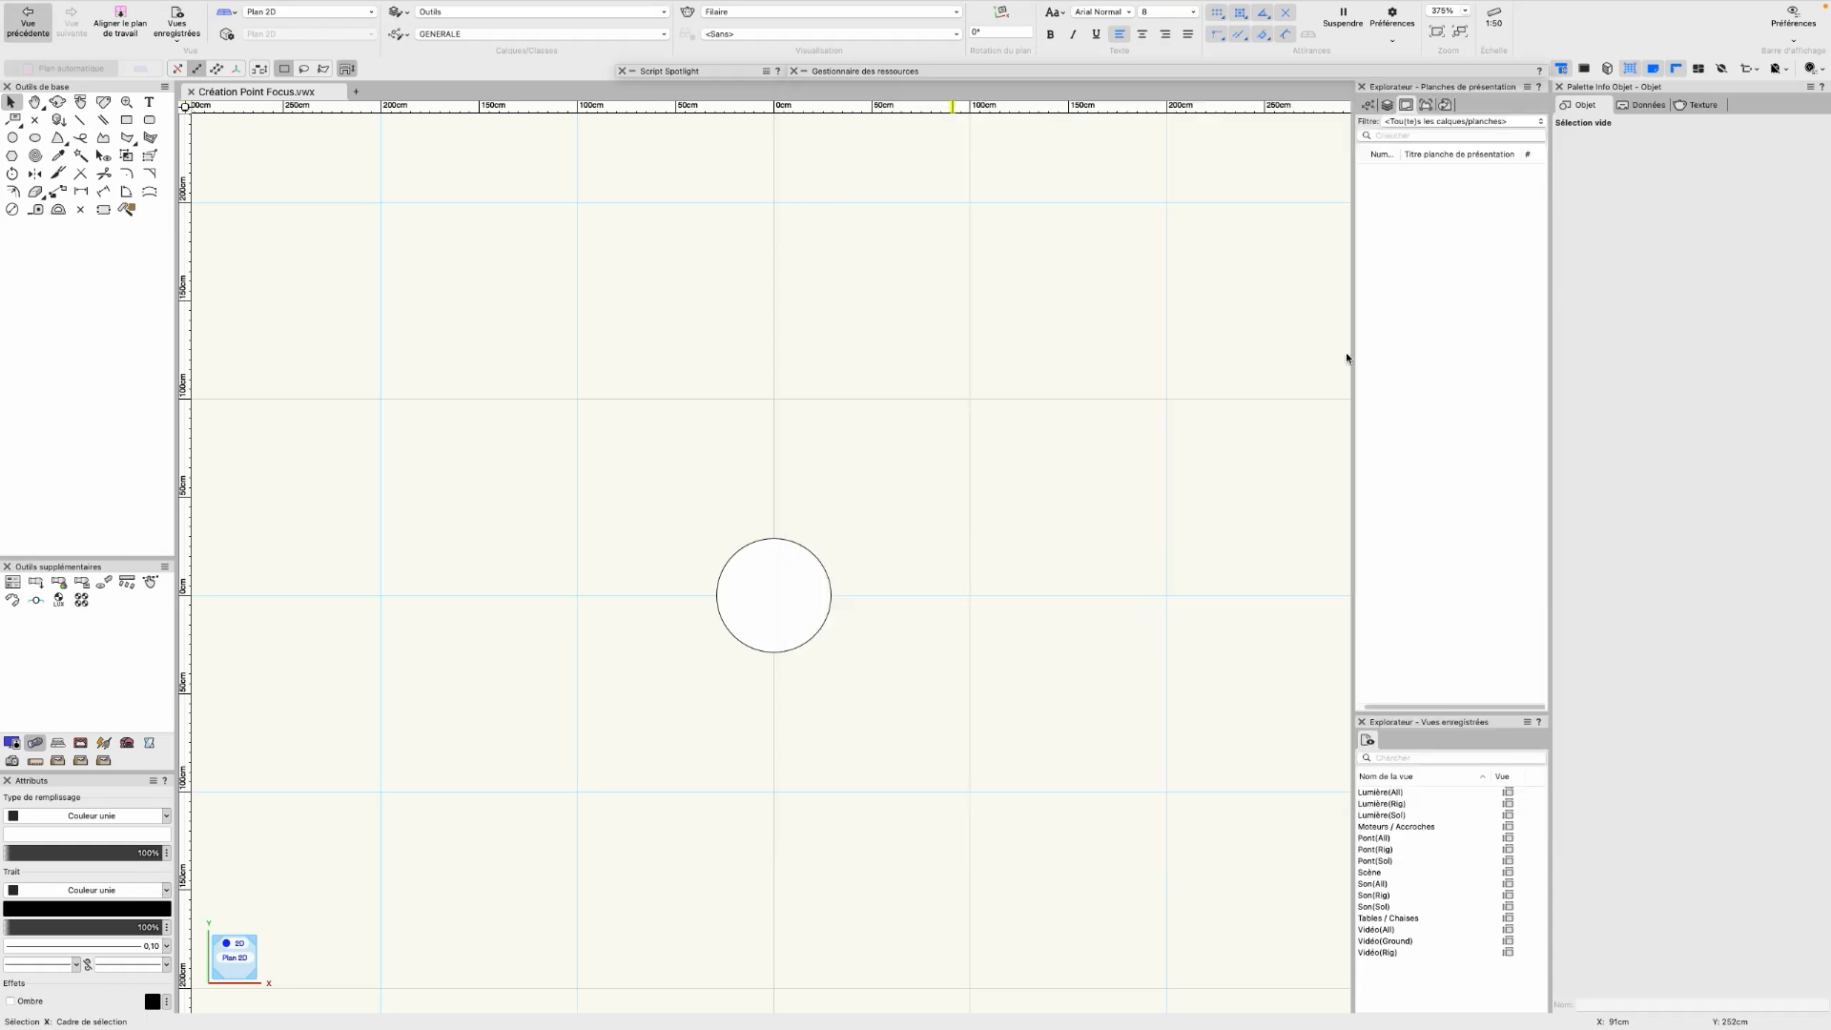
mouse_move(1248, 72)
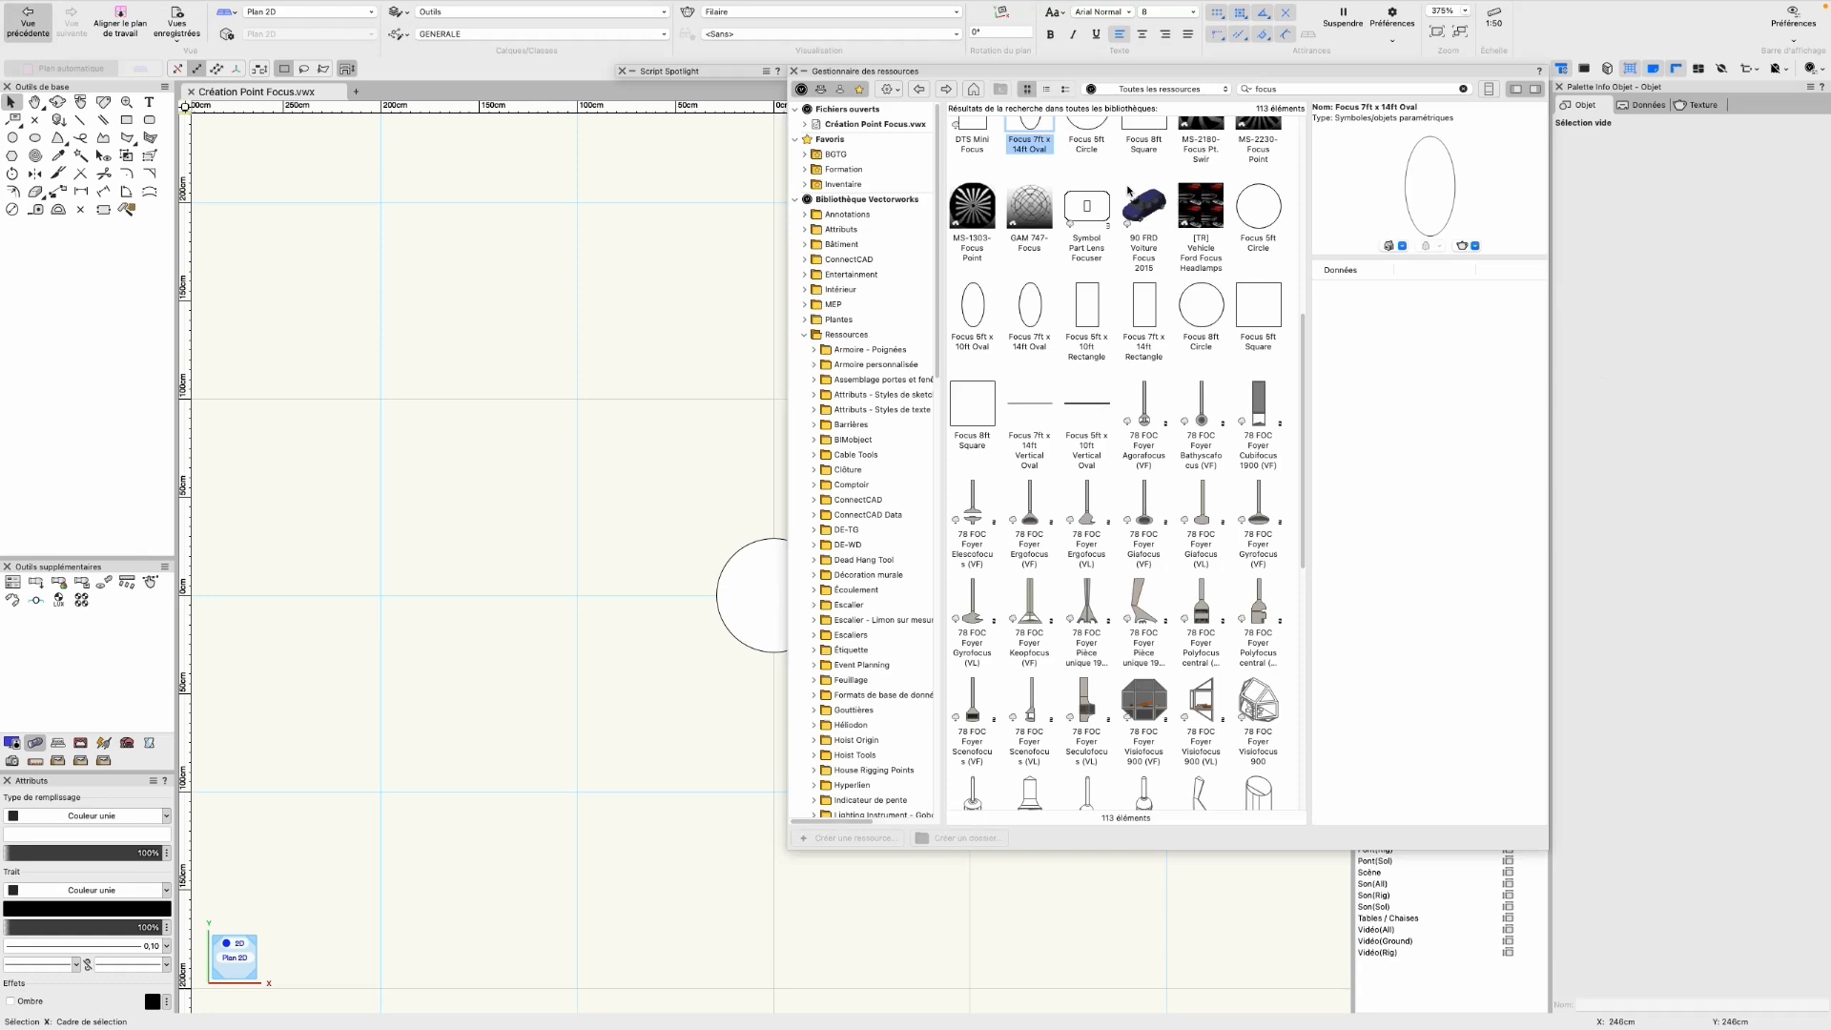
Reveal the library location of the Focus 7ft x 14ft Rectangle symbol, widen the folder tree and collapse the MySteel folder
right_click(1147, 314)
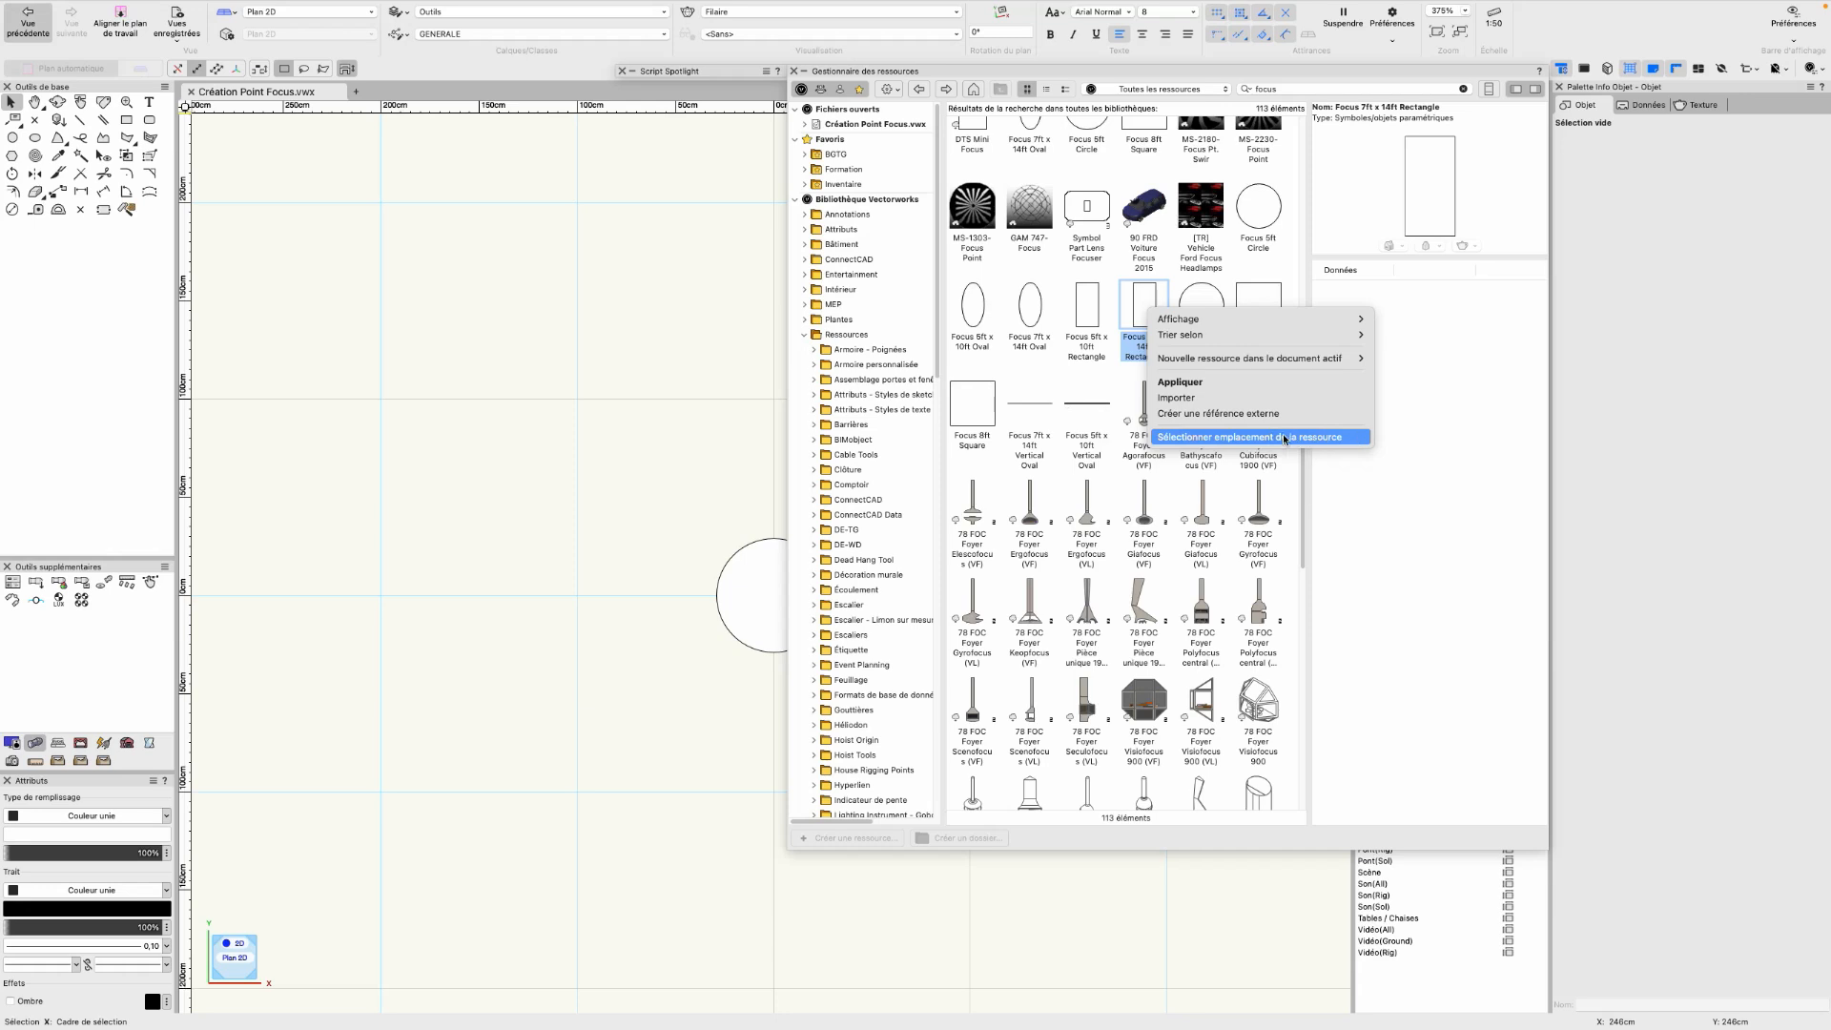
left_click(1221, 437)
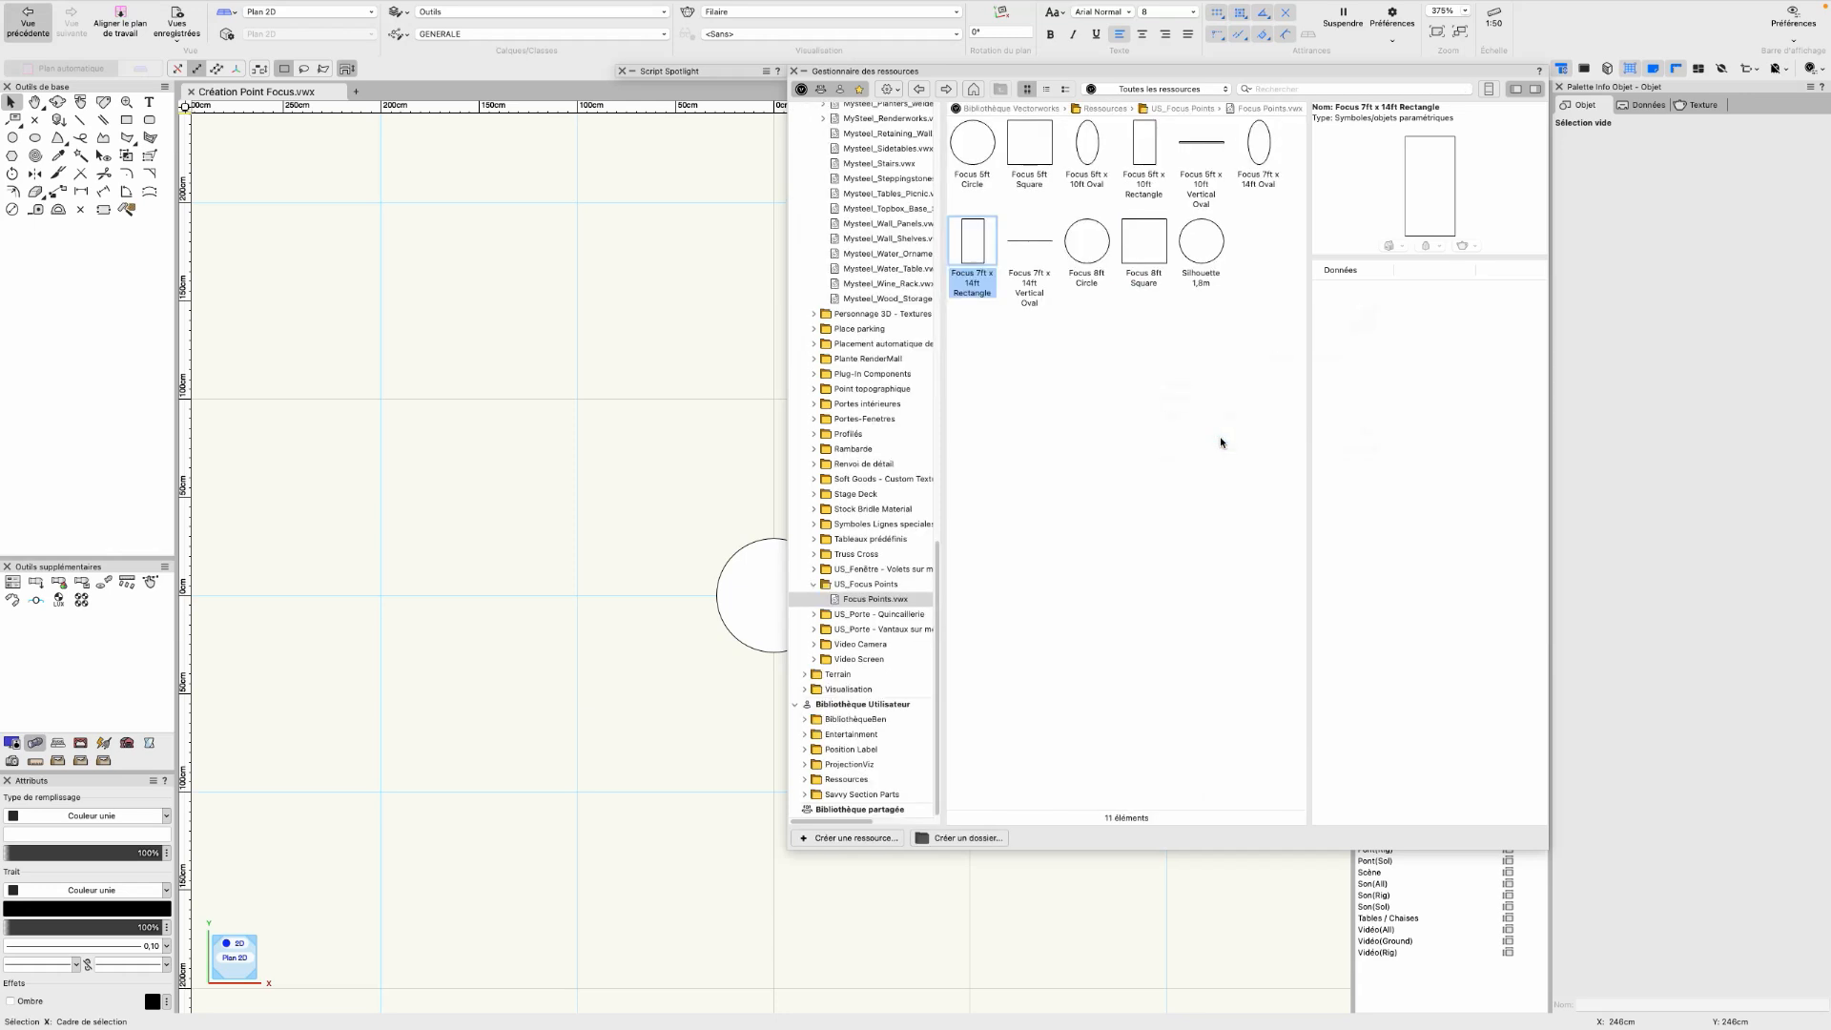
left_click_drag(944, 403, 973, 398)
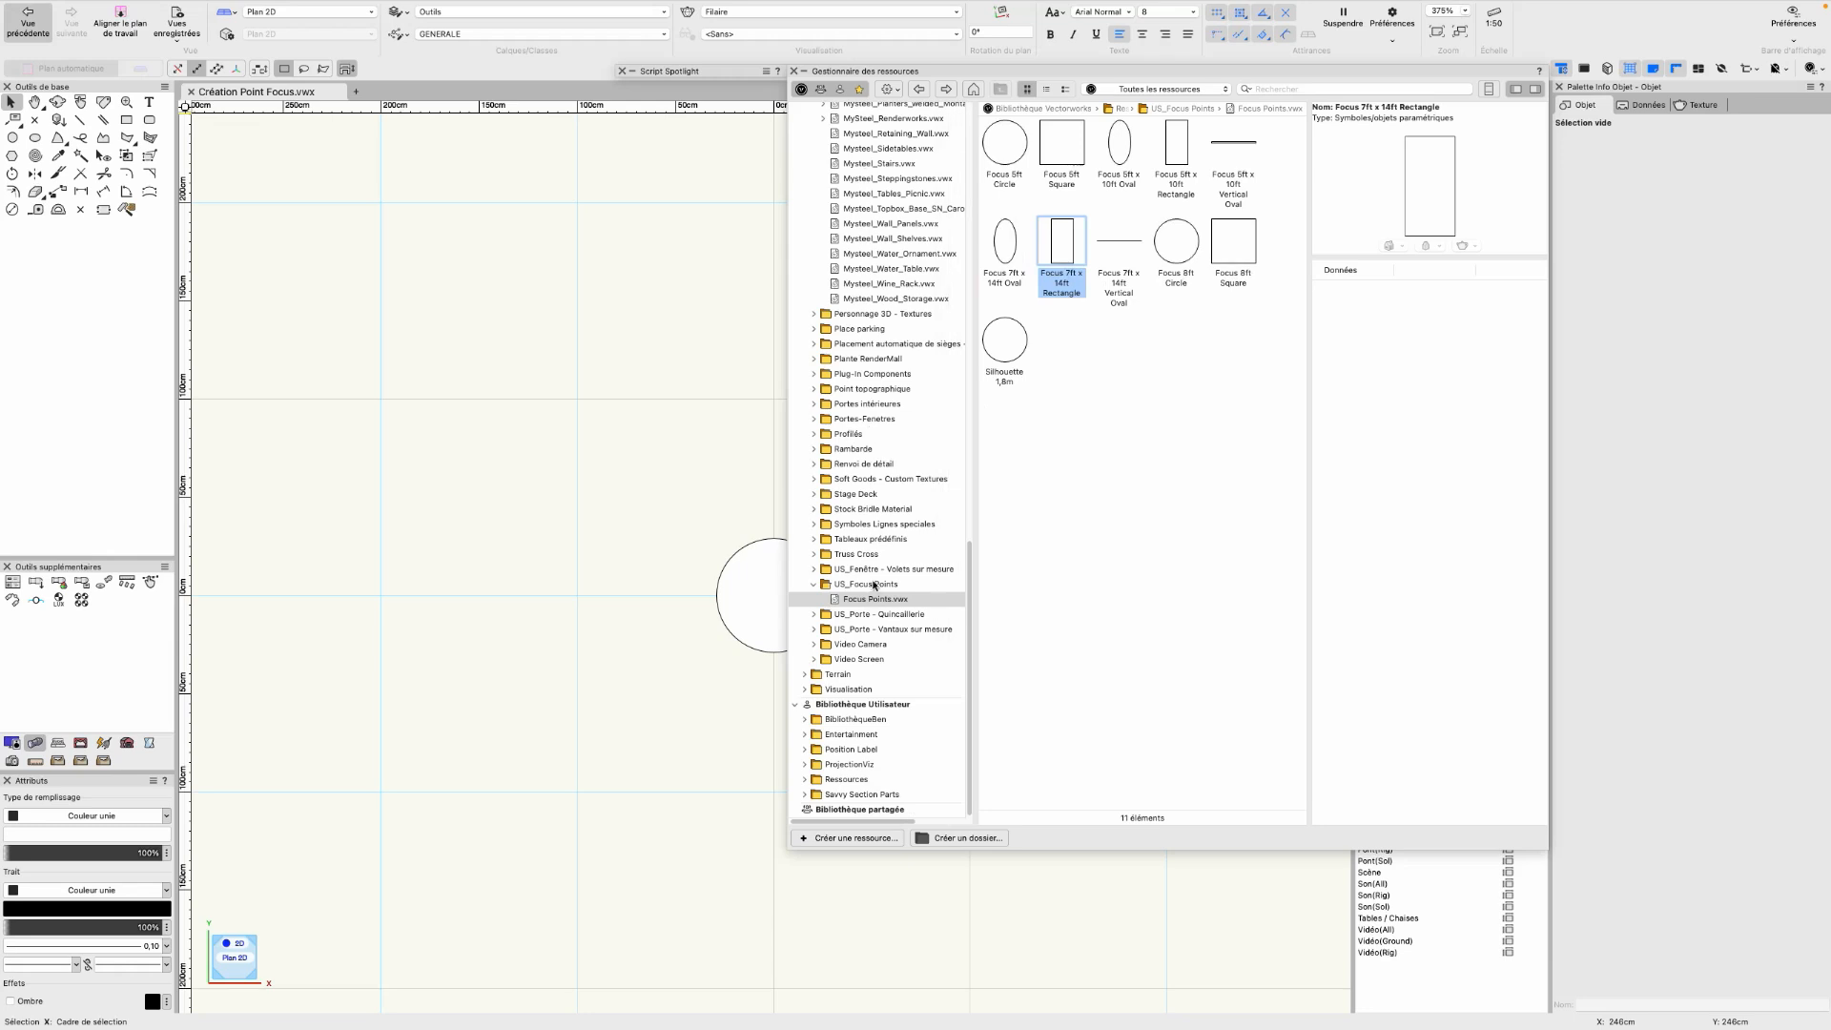
scroll(886, 632, "up", 10)
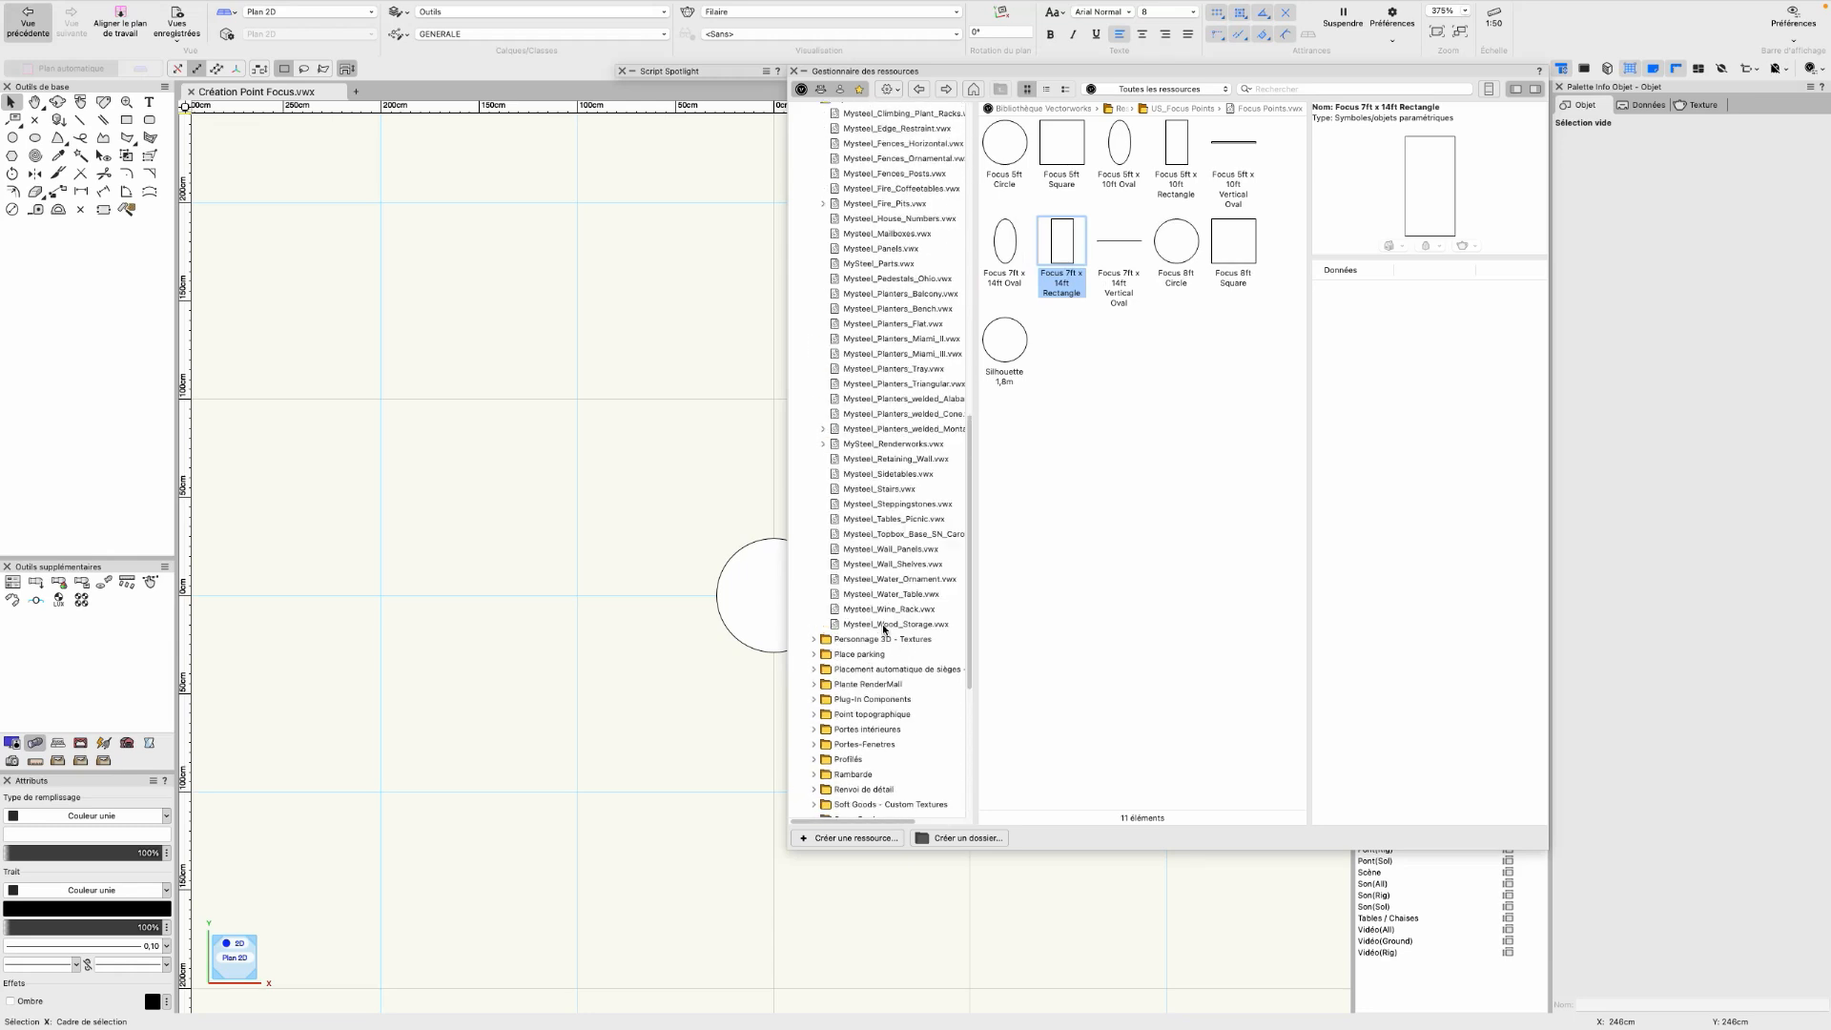
left_click(814, 143)
scroll(842, 190, "up", 5)
scroll(842, 190, "up", 4)
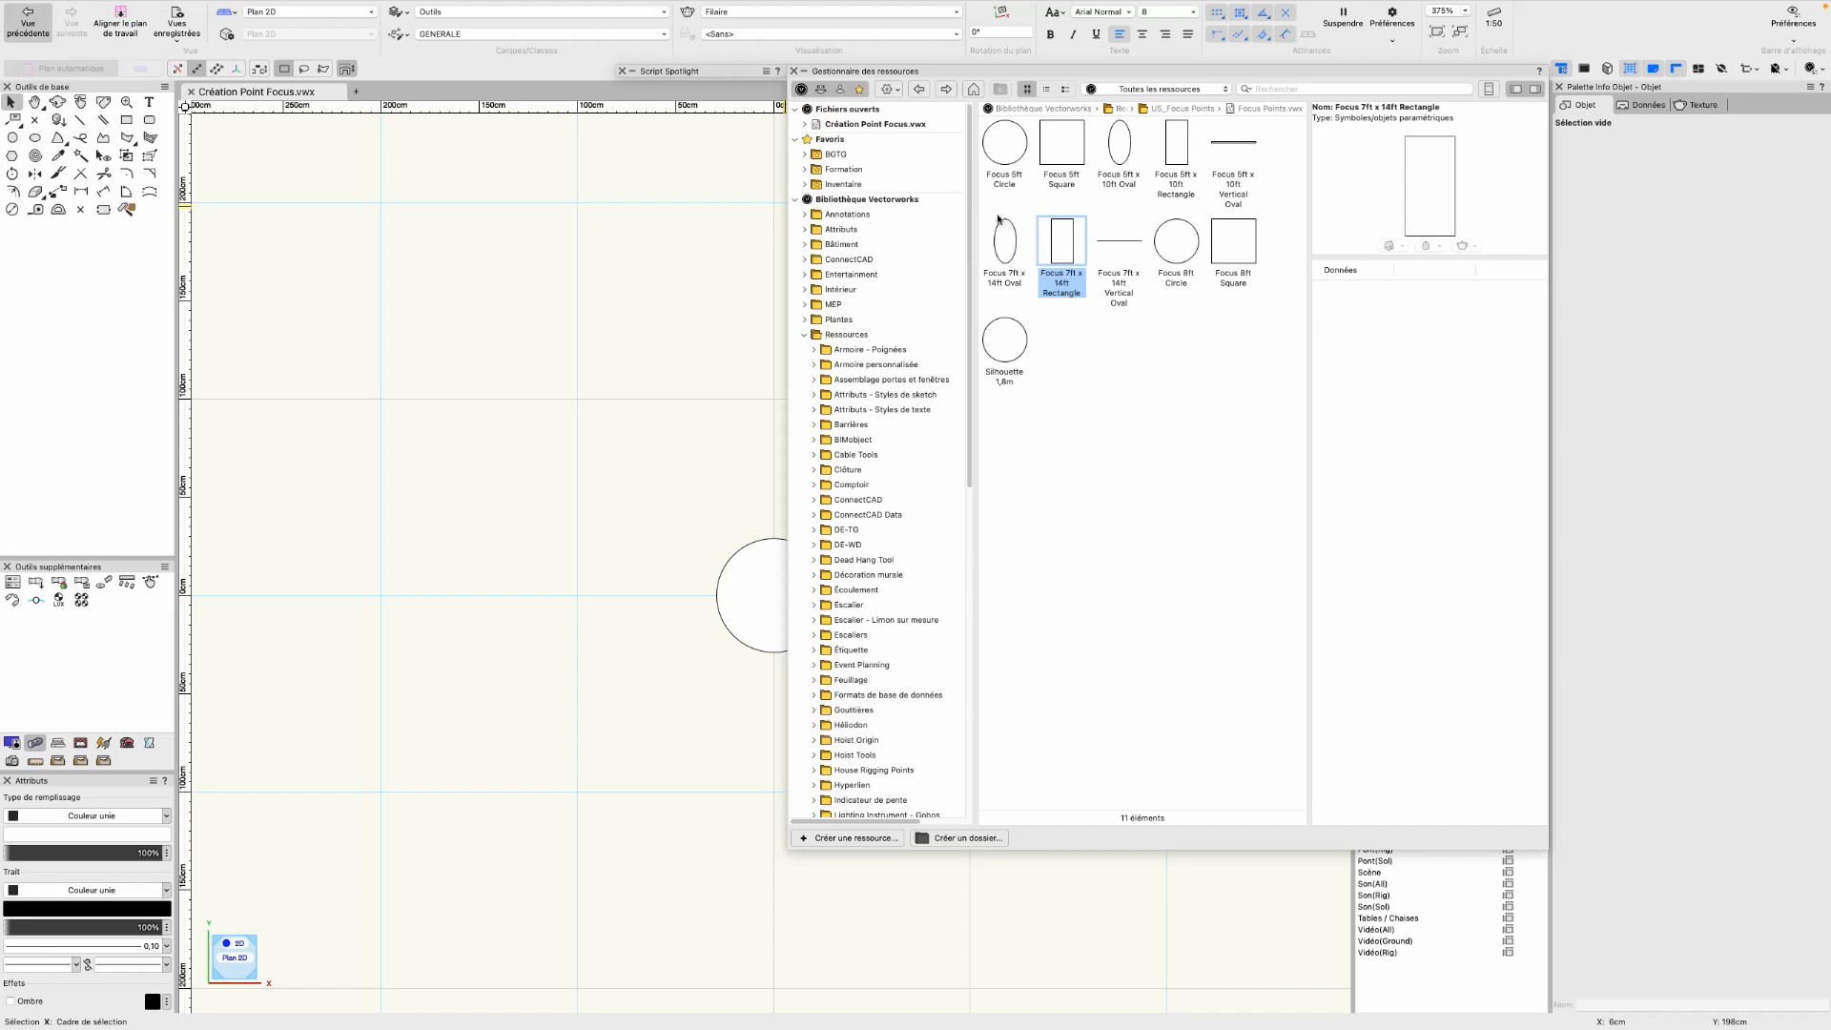
scroll(882, 384, "down", 15)
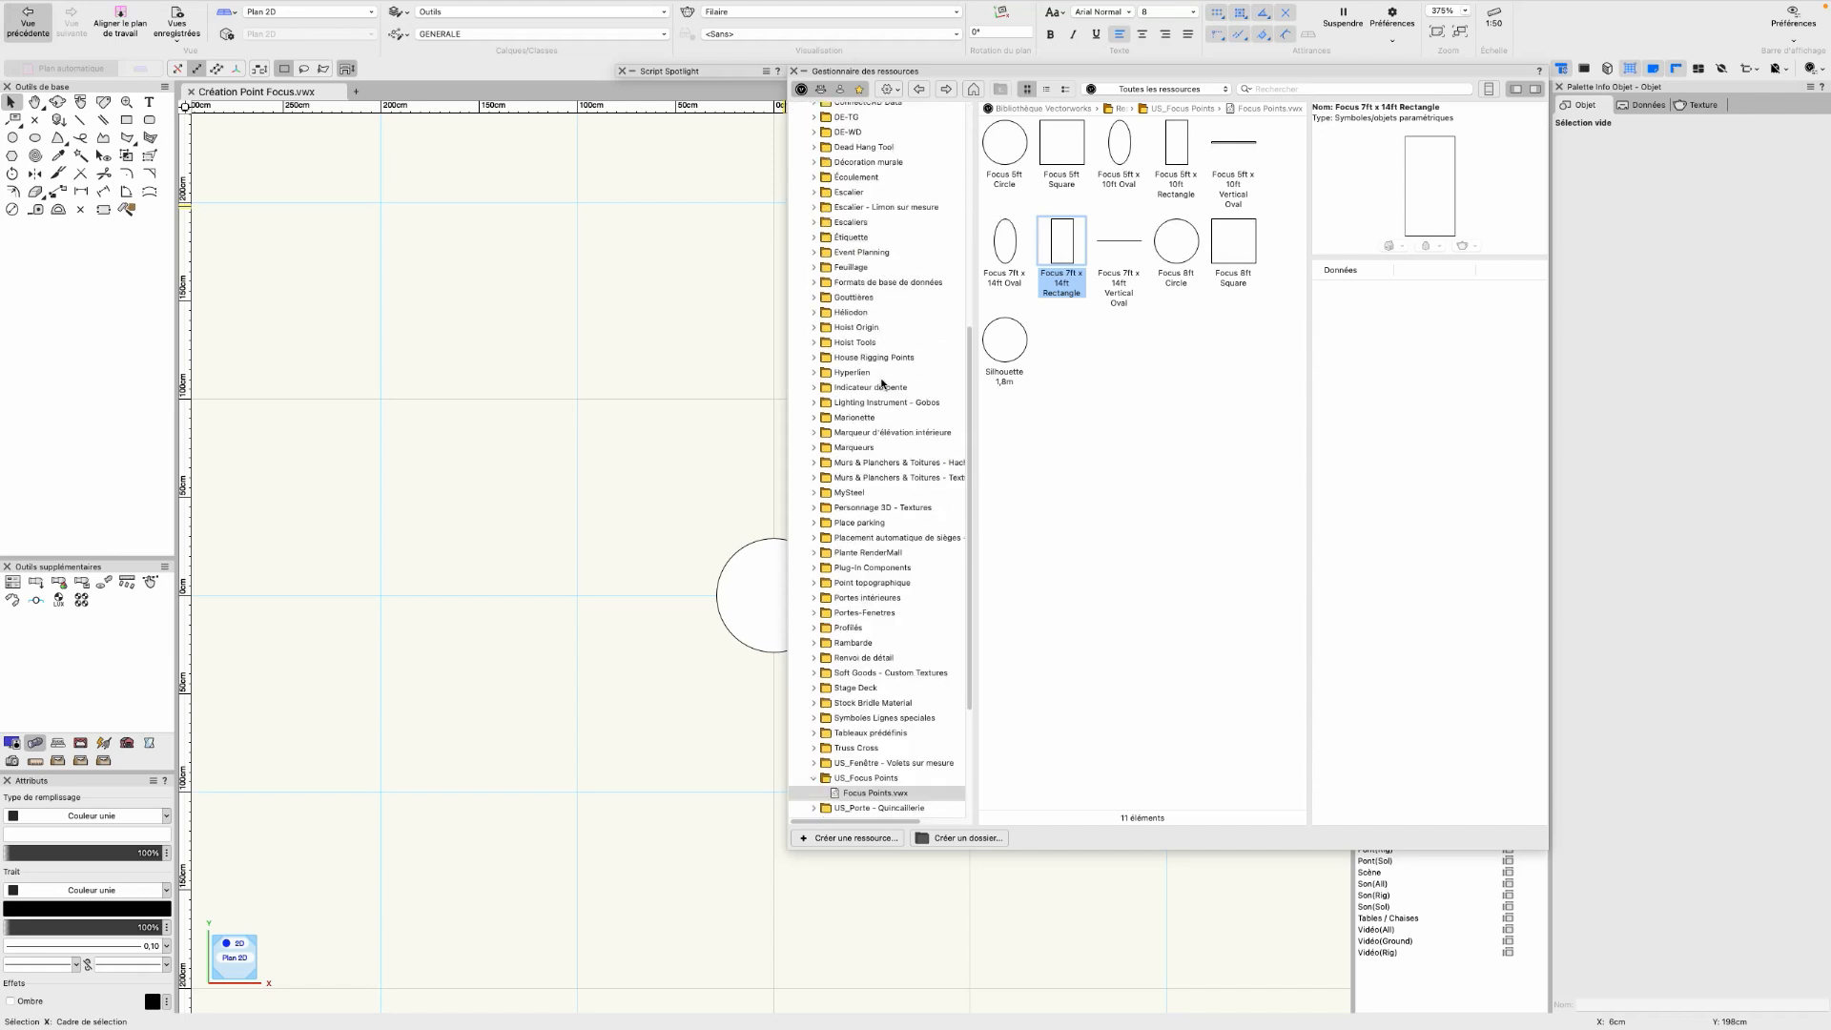
scroll(893, 565, "down", 1)
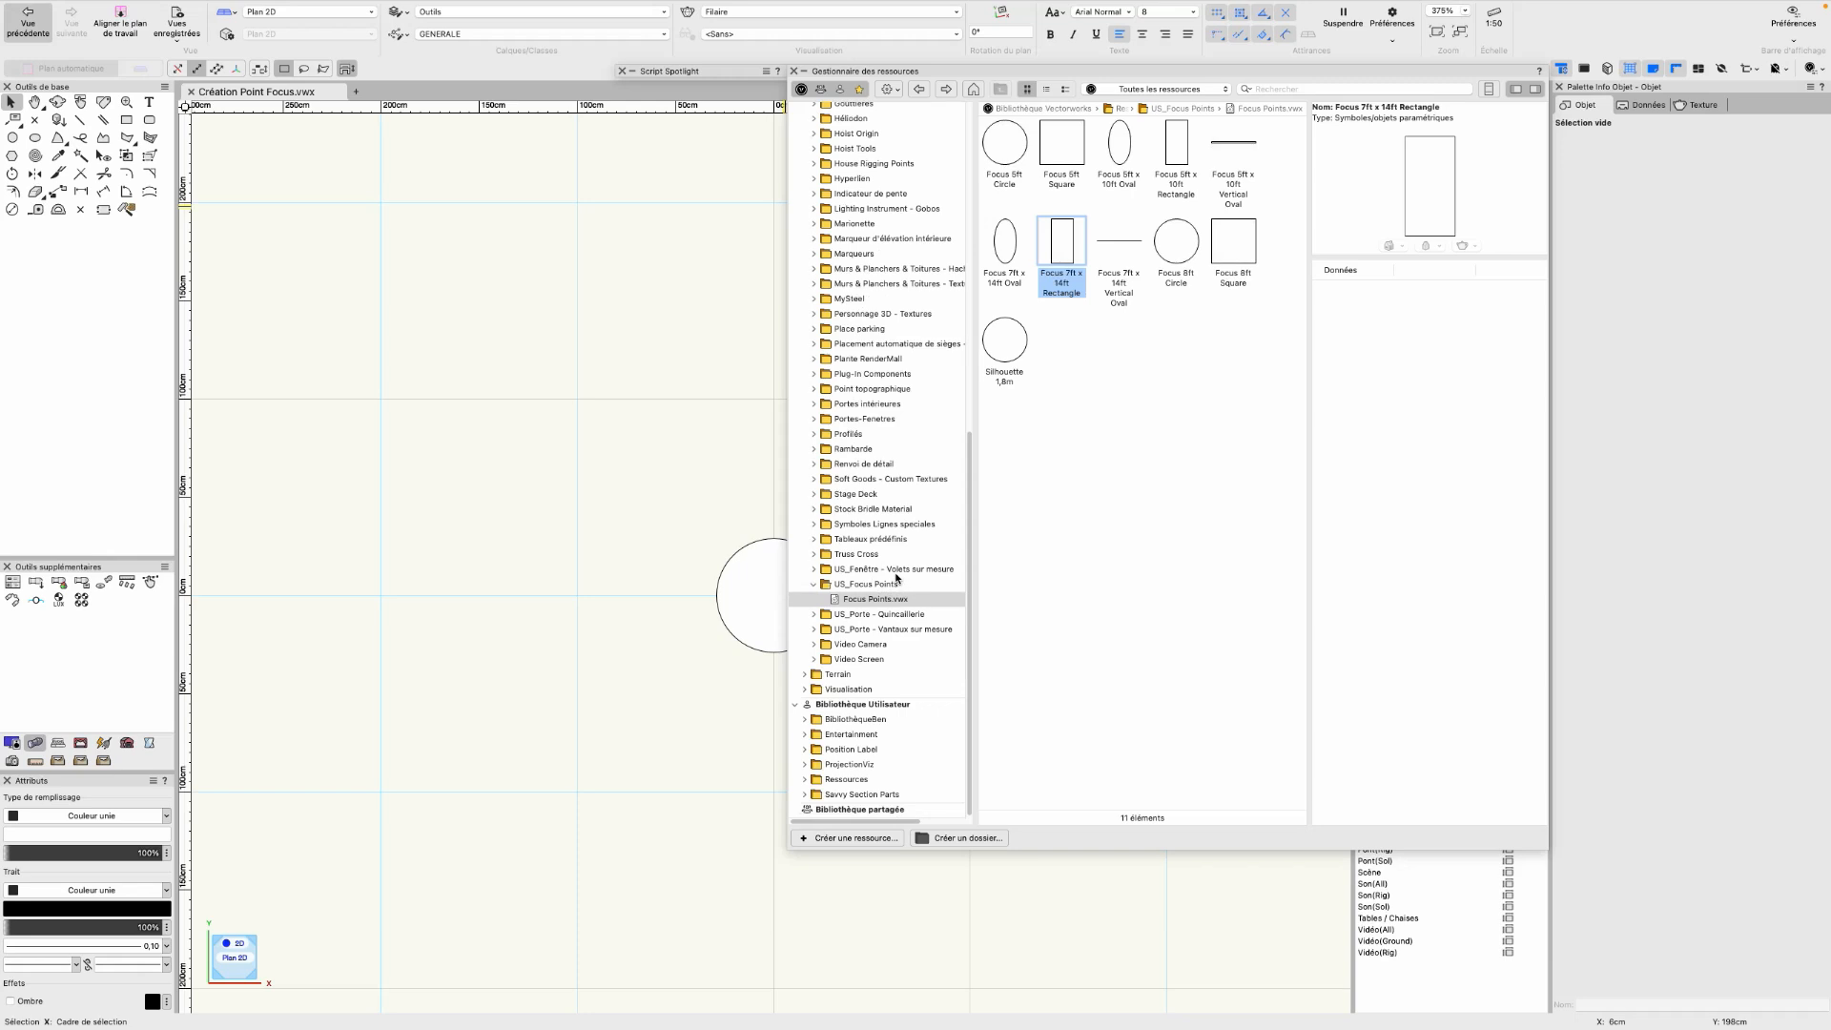
Open the library file Focus Points.vwx from the US_Focus Points folder and accept the product-linked document notice
left_click(879, 605)
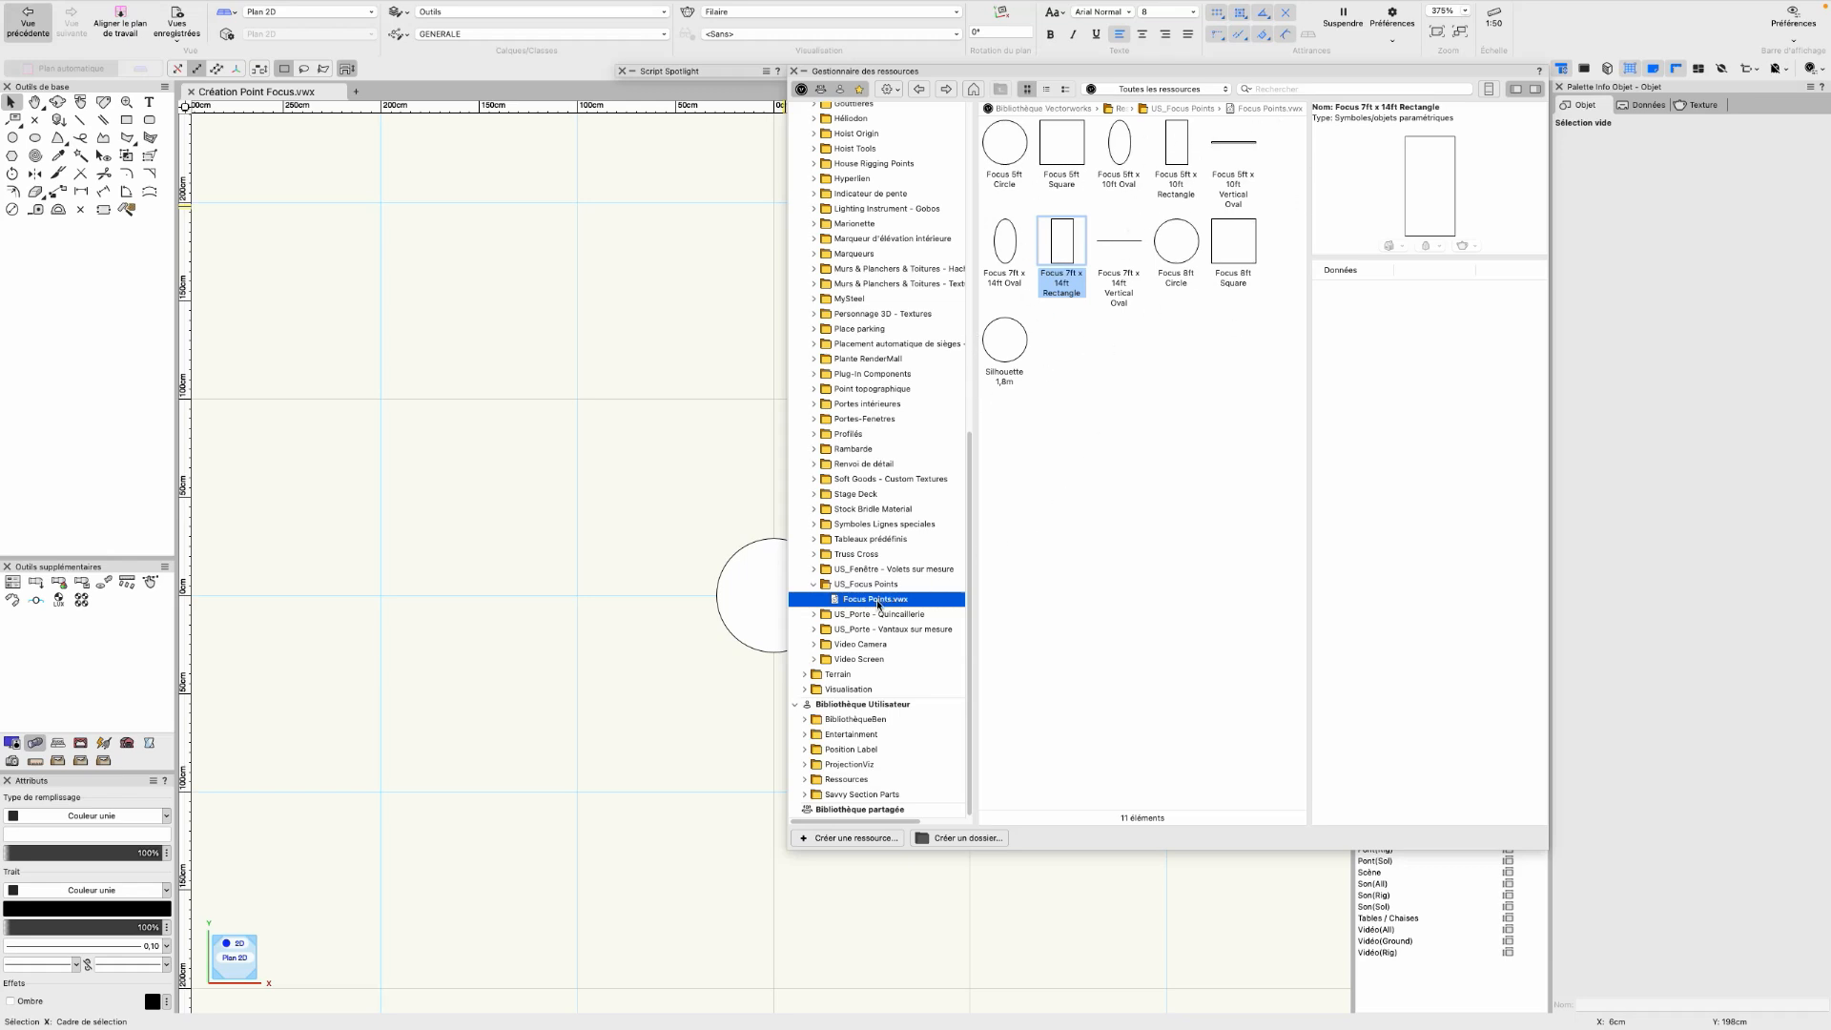
right_click(877, 604)
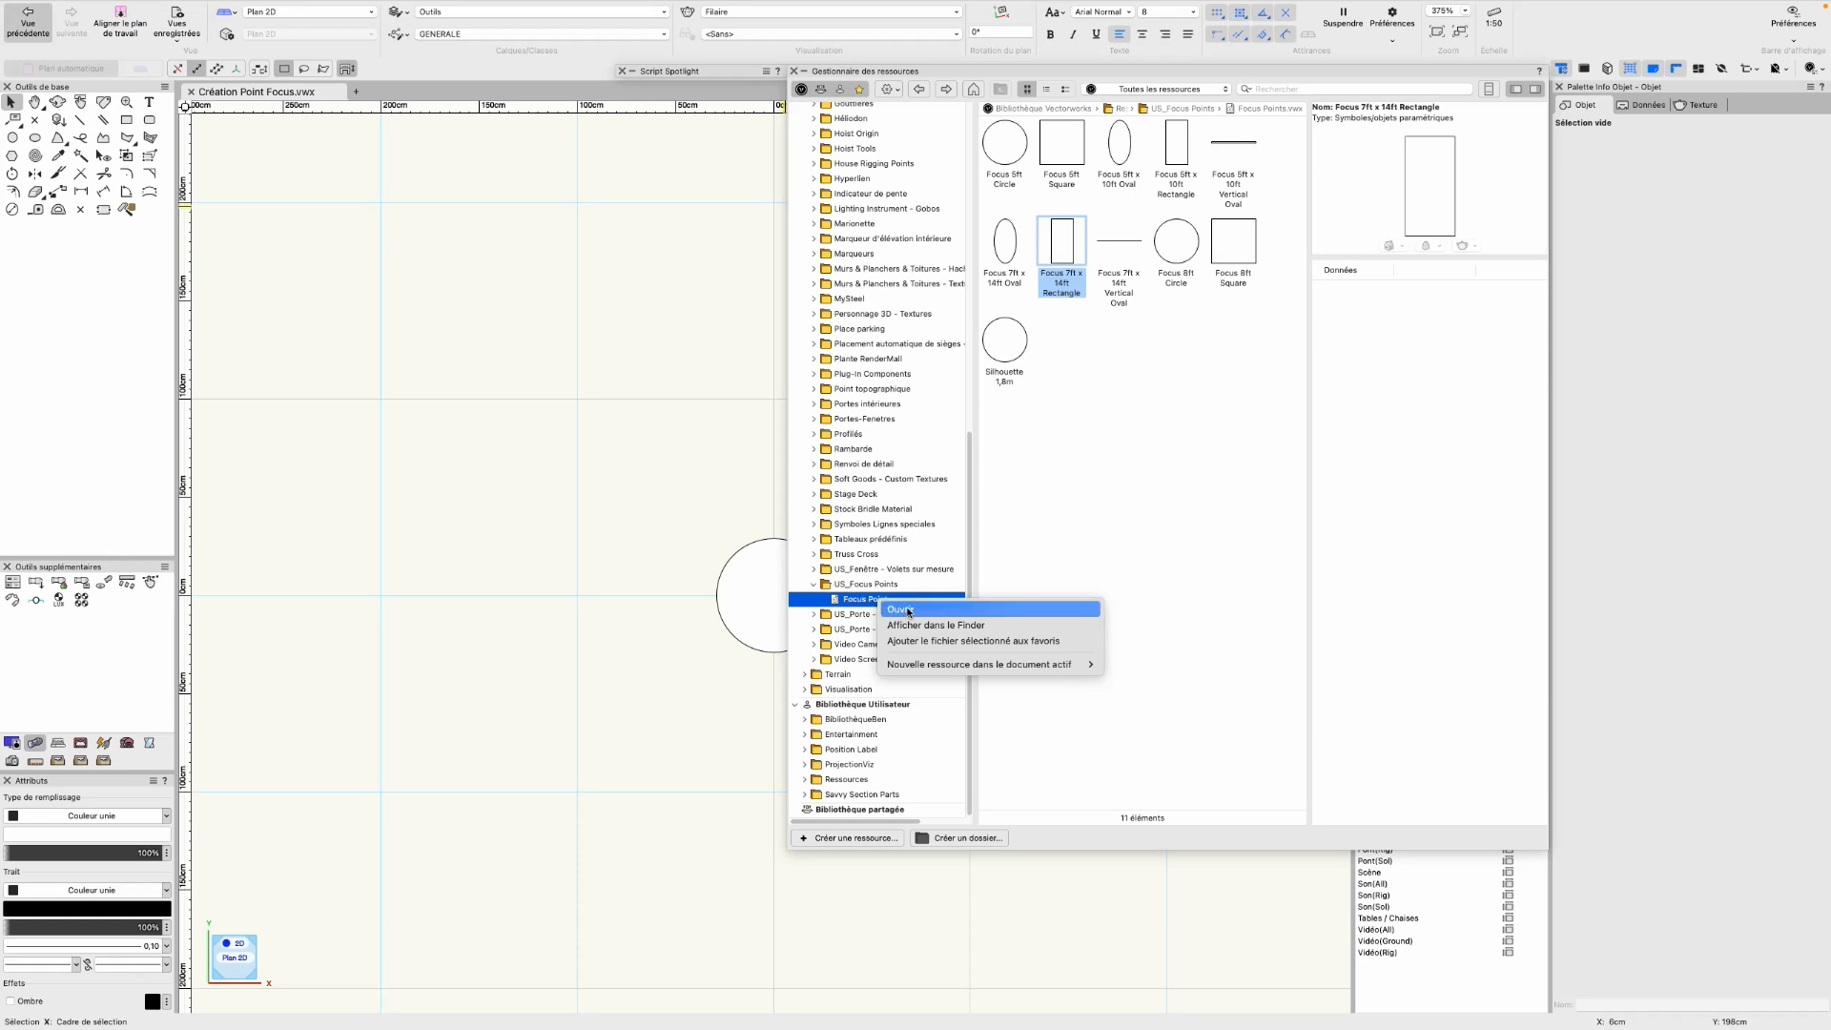
left_click(908, 611)
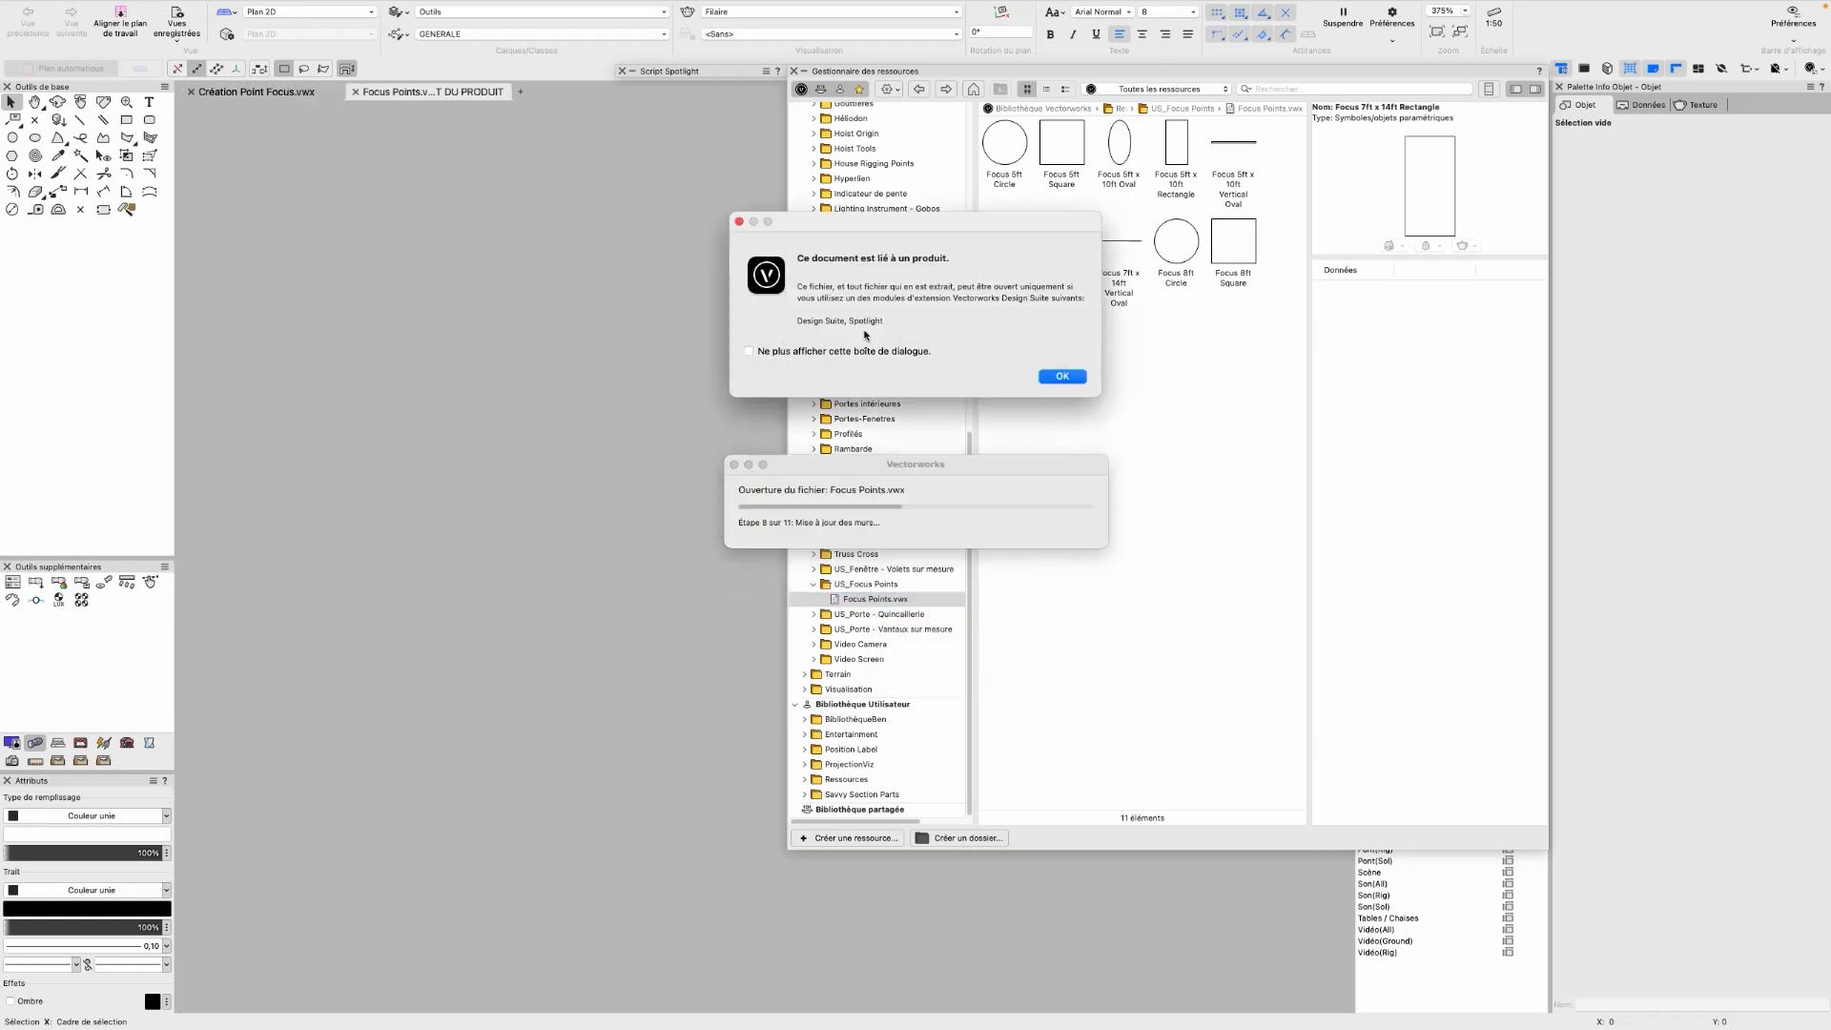
left_click(1061, 376)
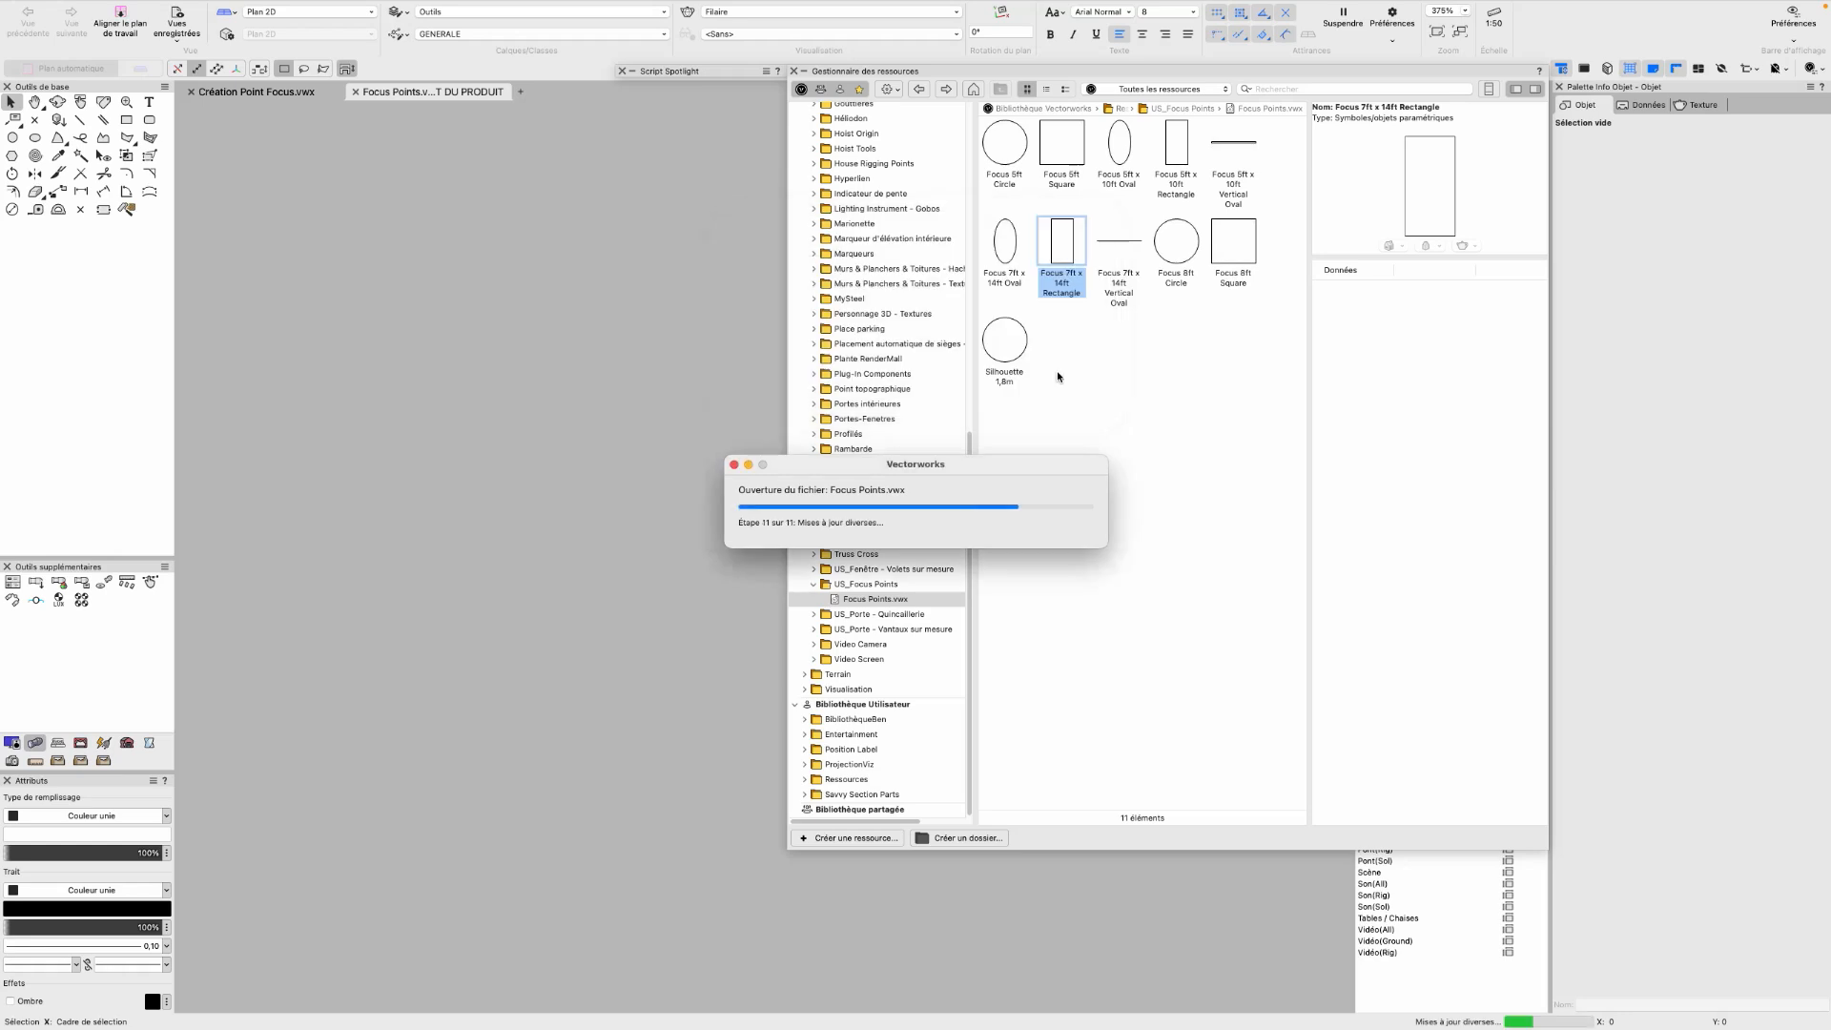
left_click(763, 327)
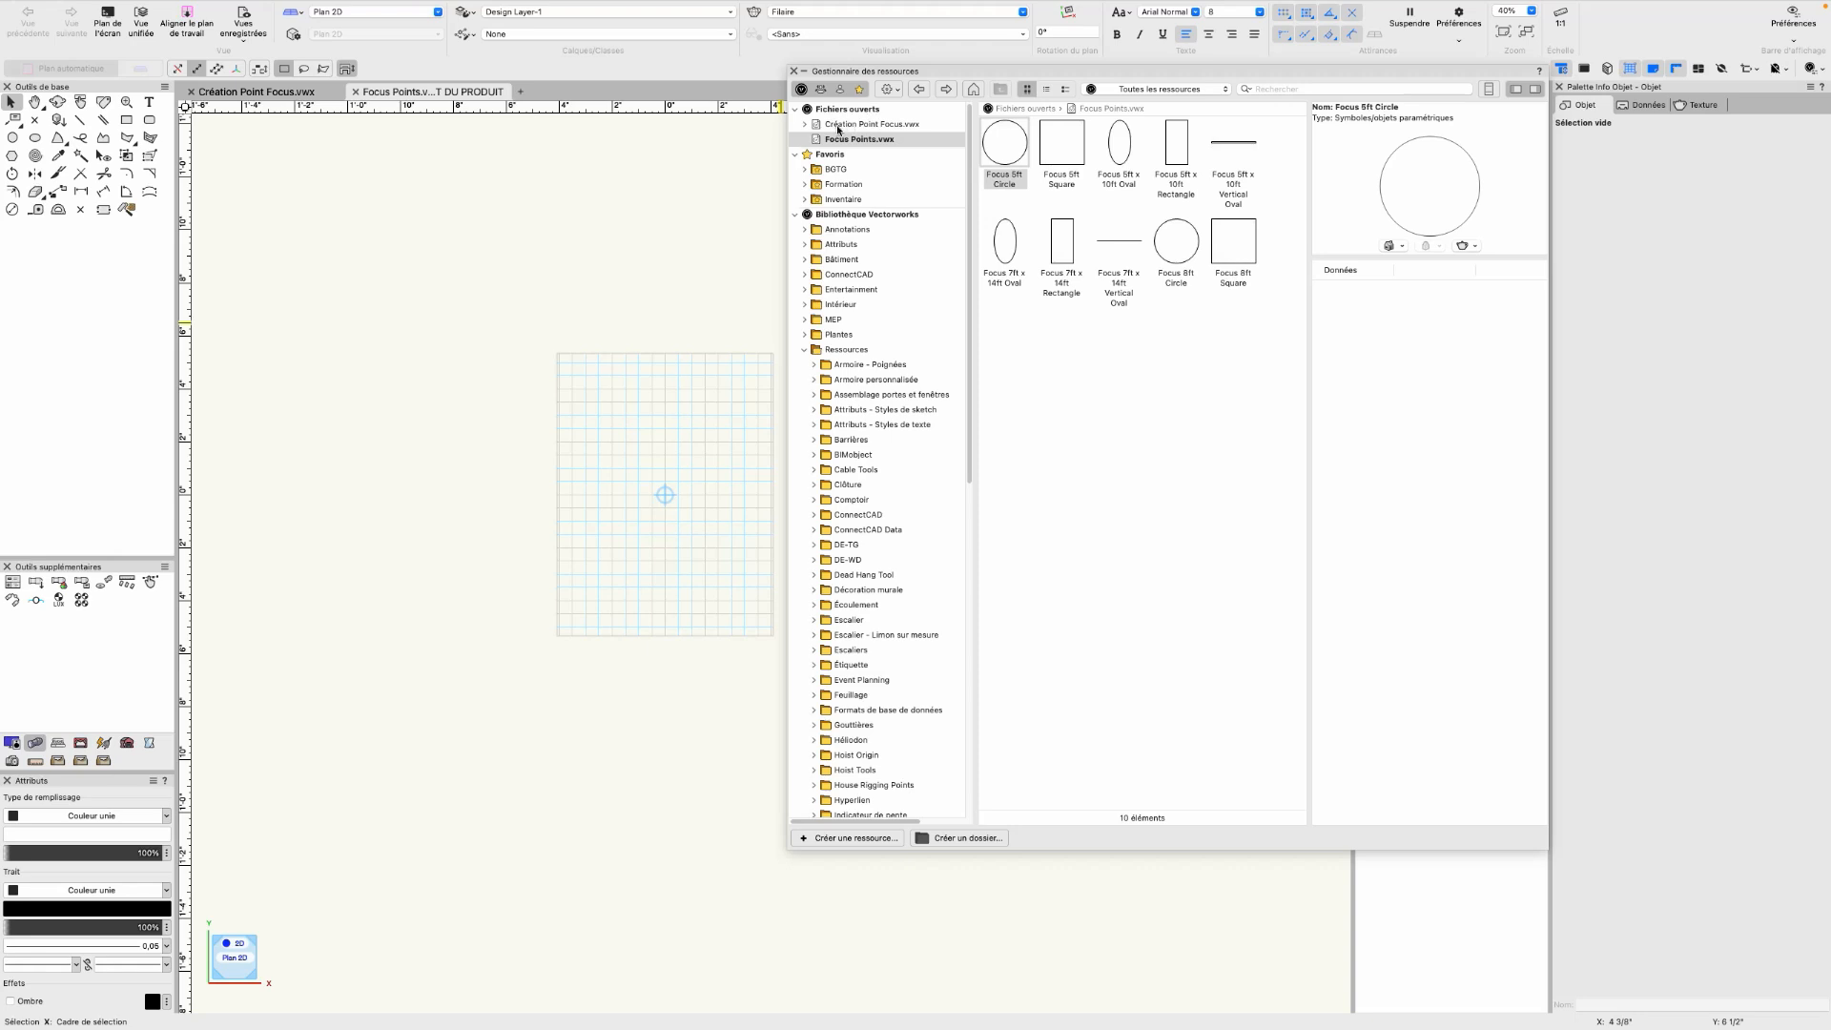
Import the symbol "Silhouette 1,8m" from Création Point Focus.vwx into Focus Points.vwx using the target folder option, and close the library file
left_click(882, 126)
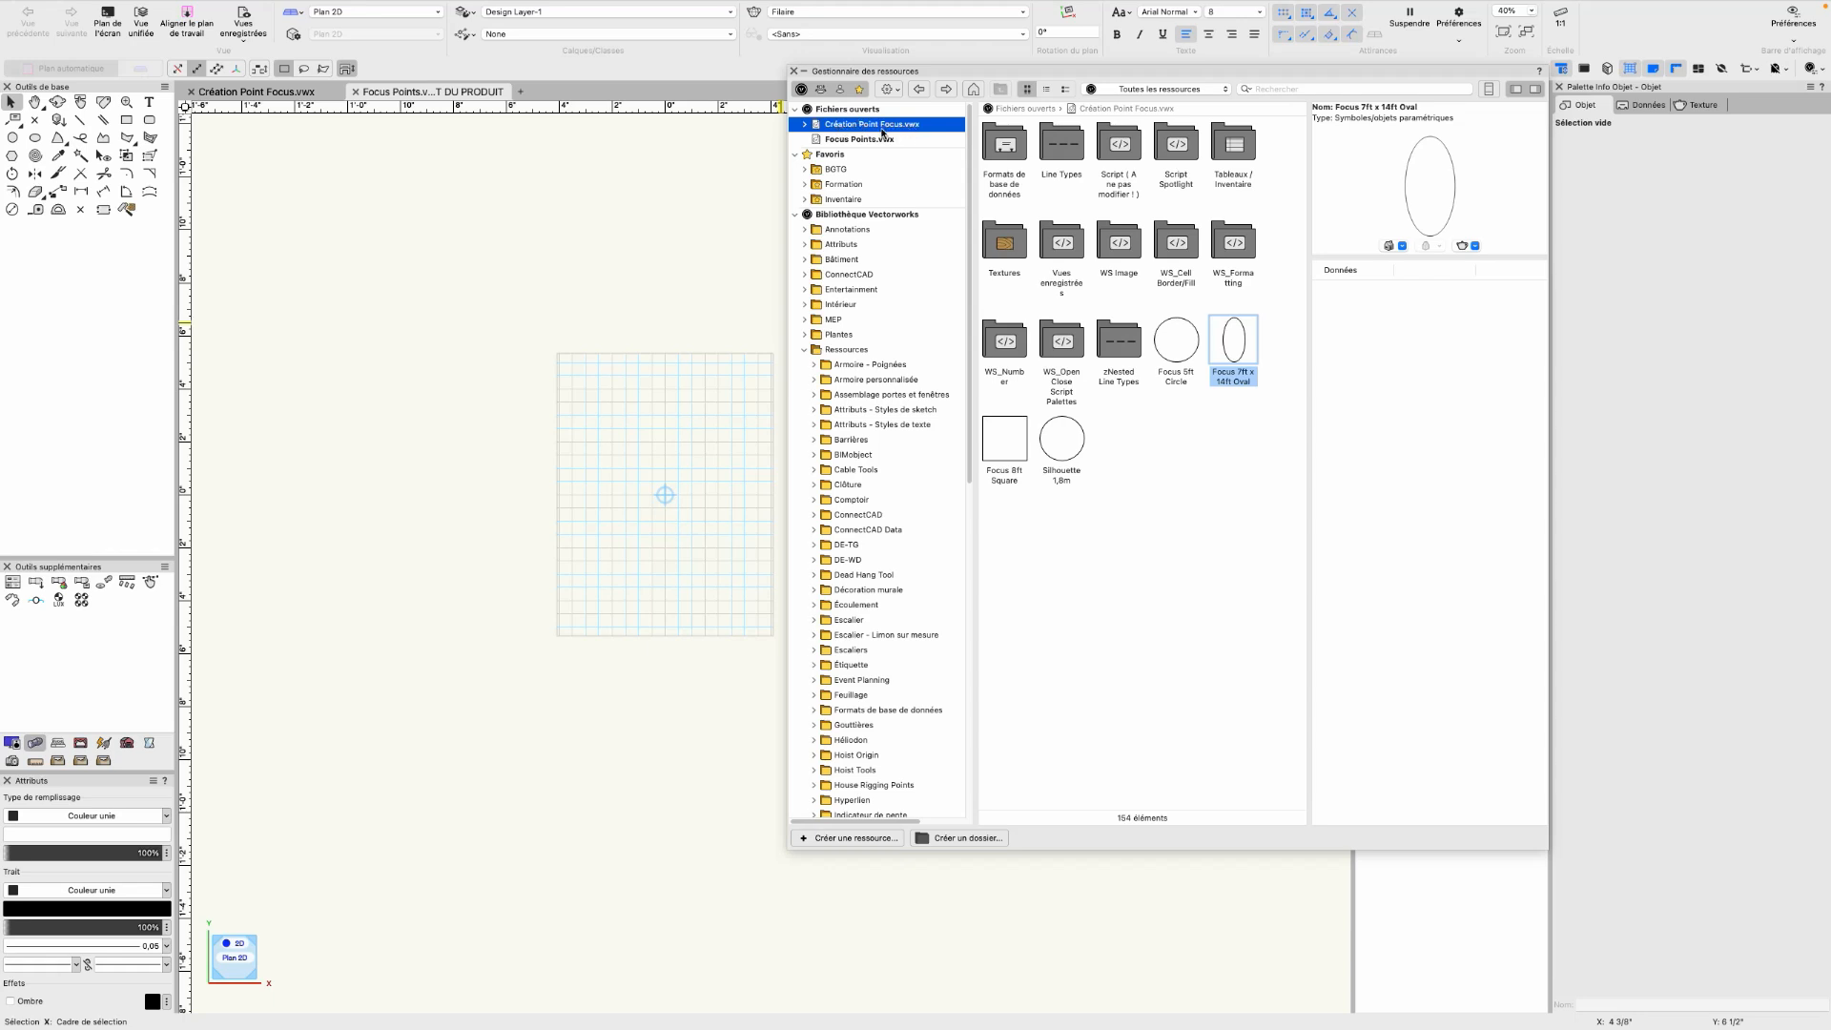
right_click(1064, 445)
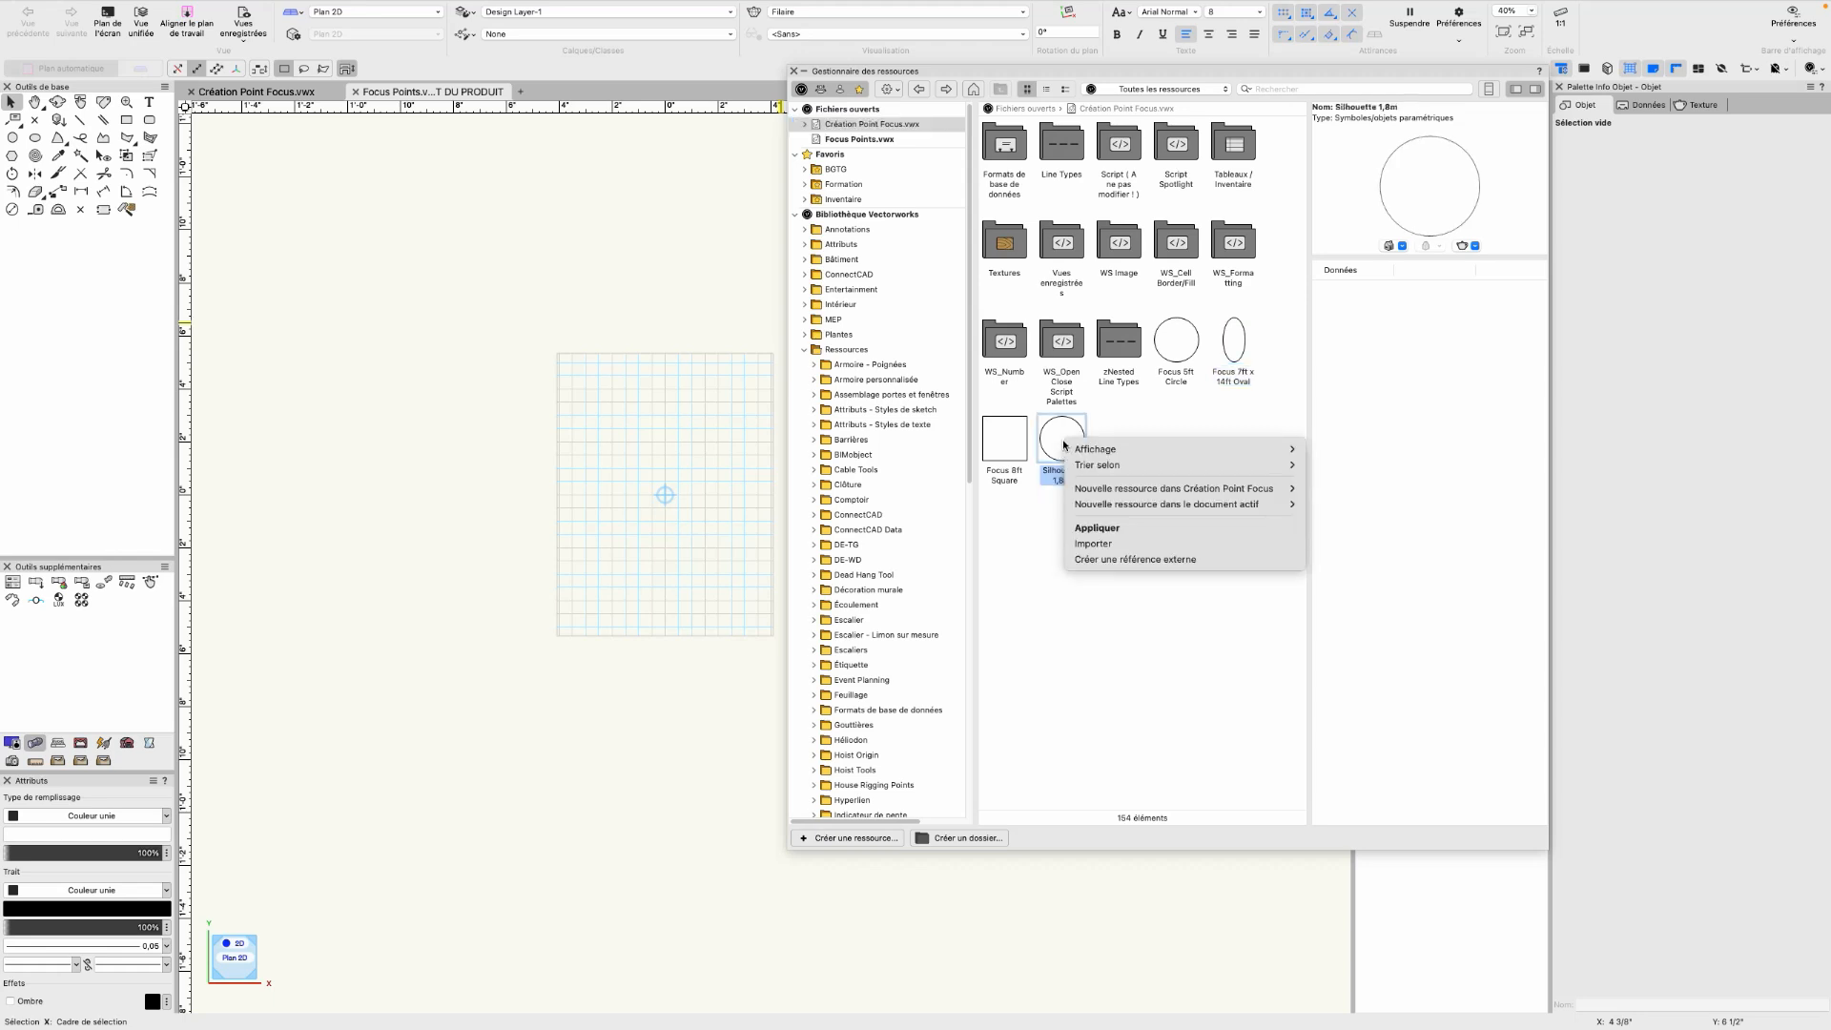
left_click(1085, 546)
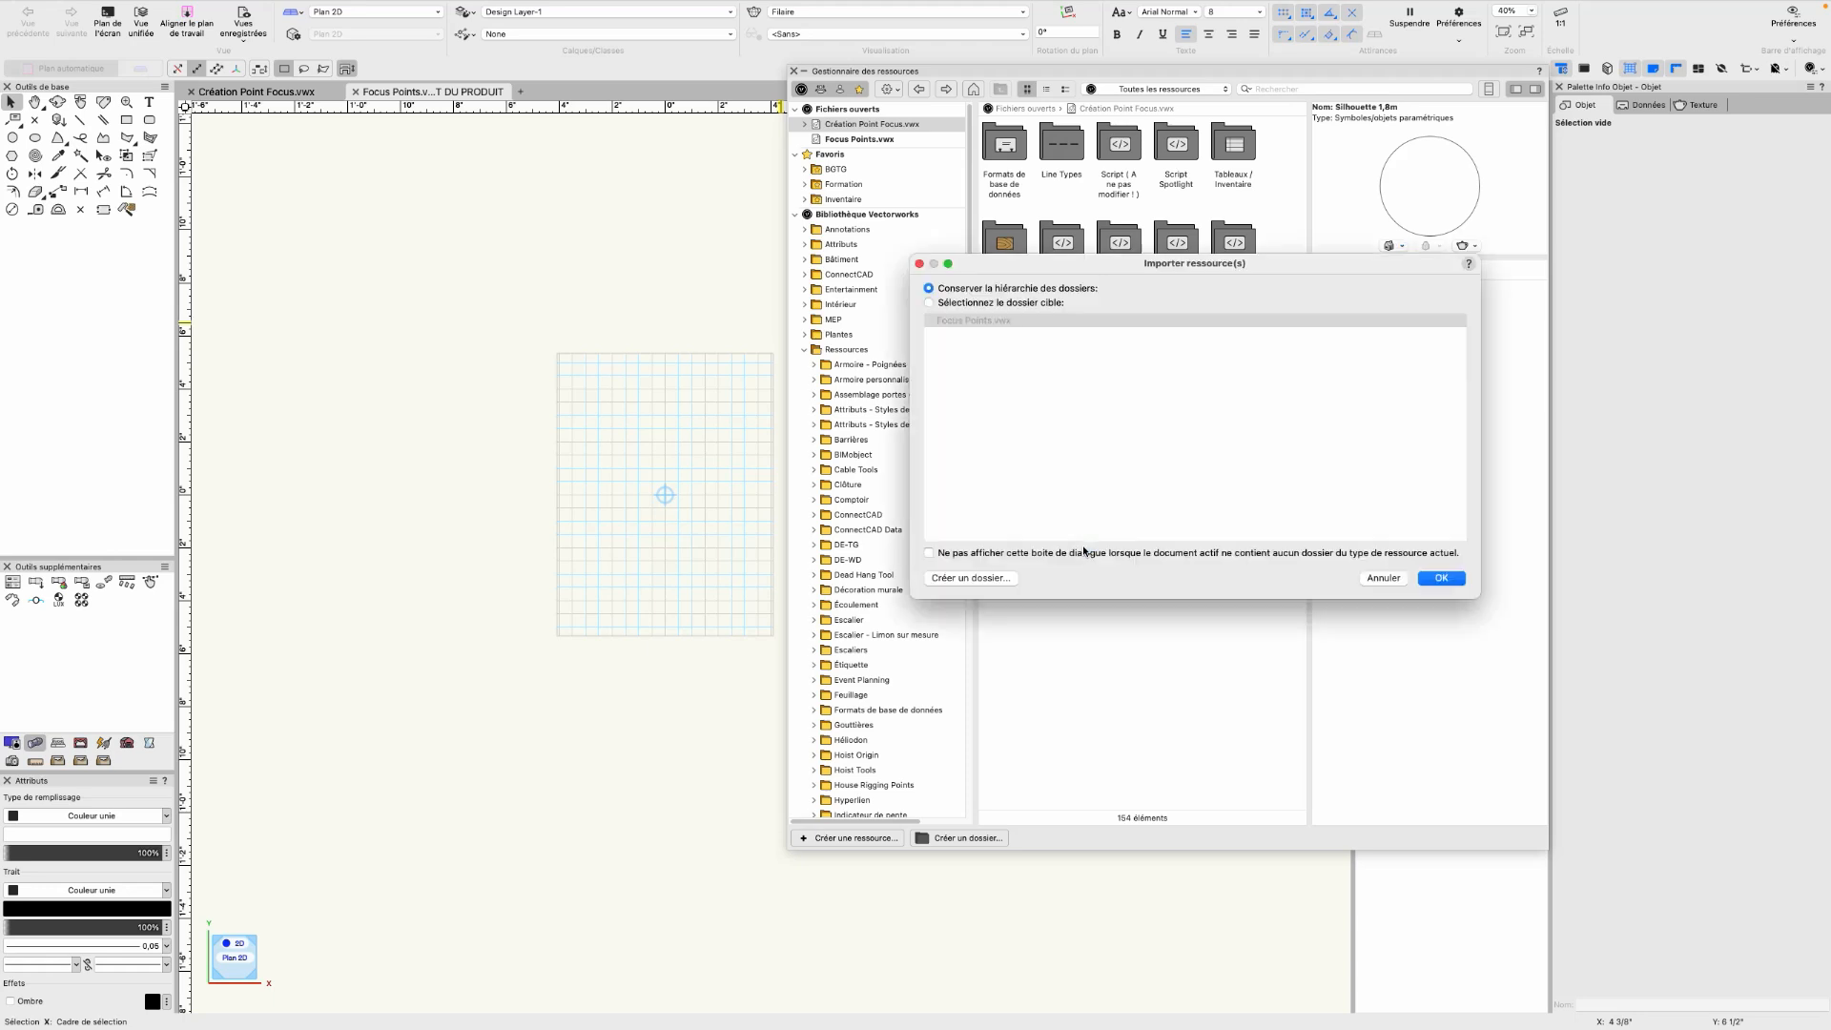
left_click(967, 304)
left_click(1433, 579)
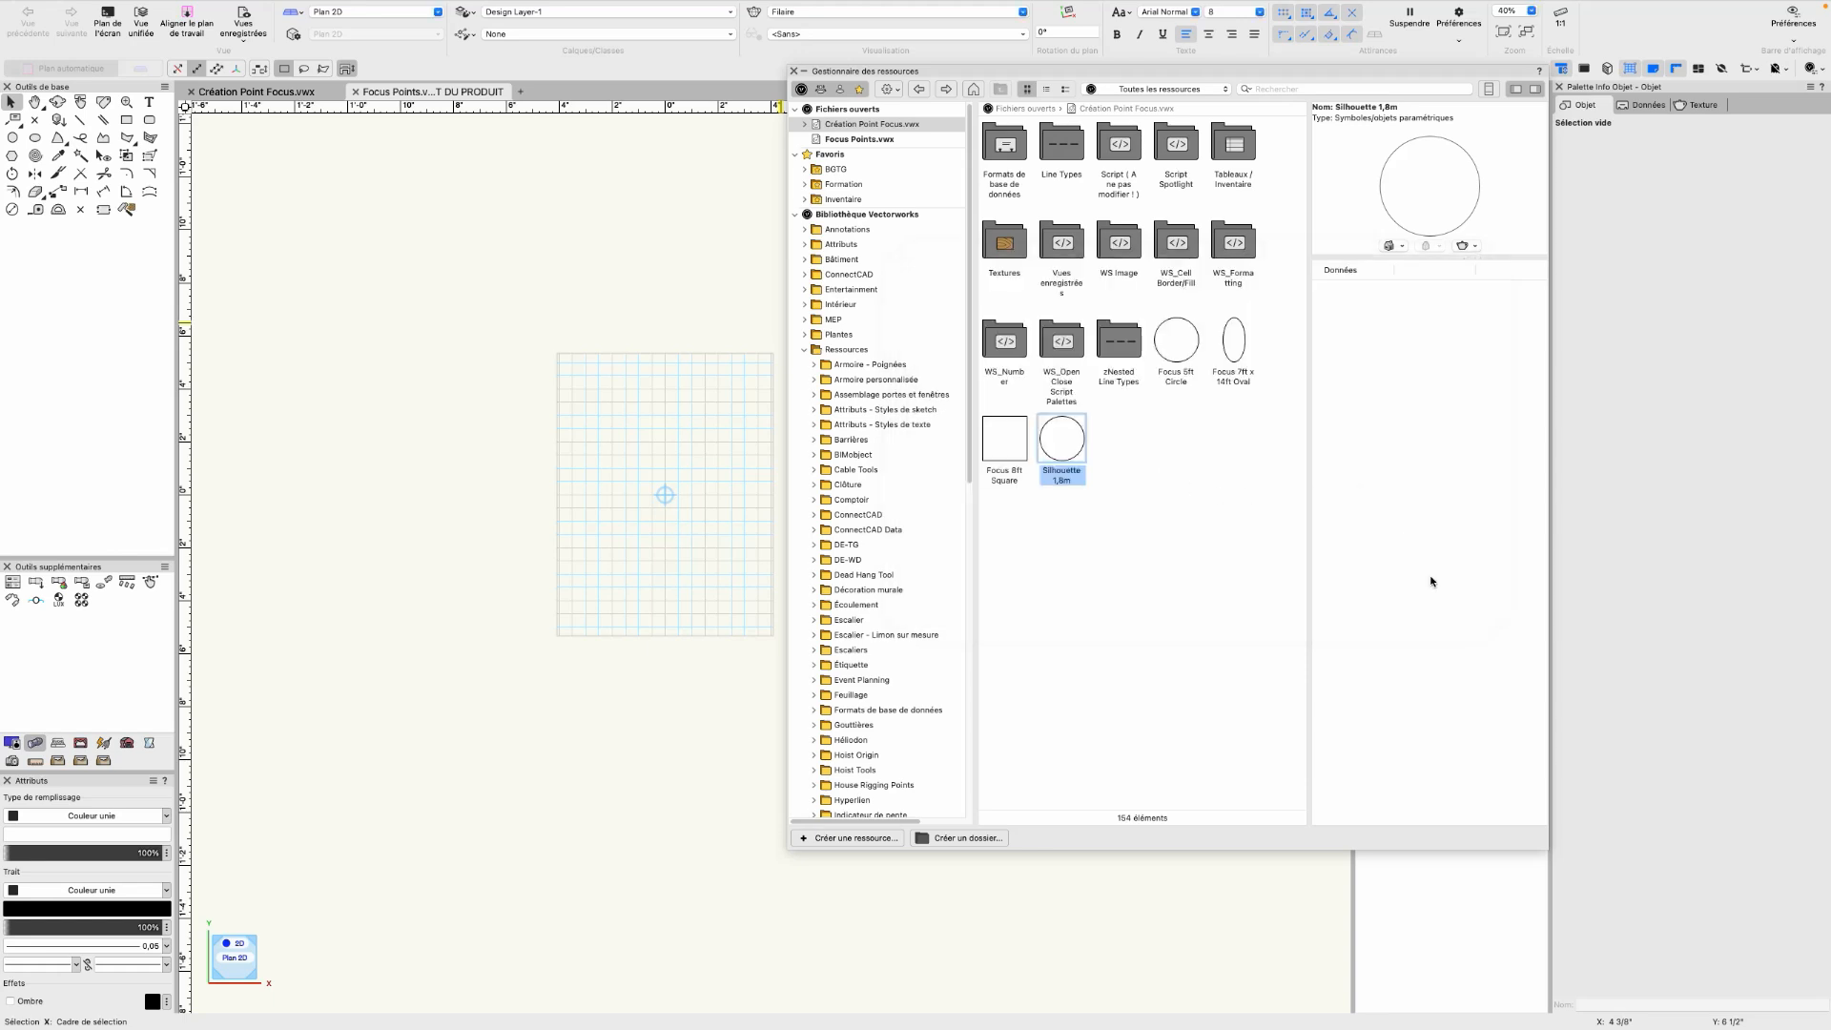
left_click(870, 141)
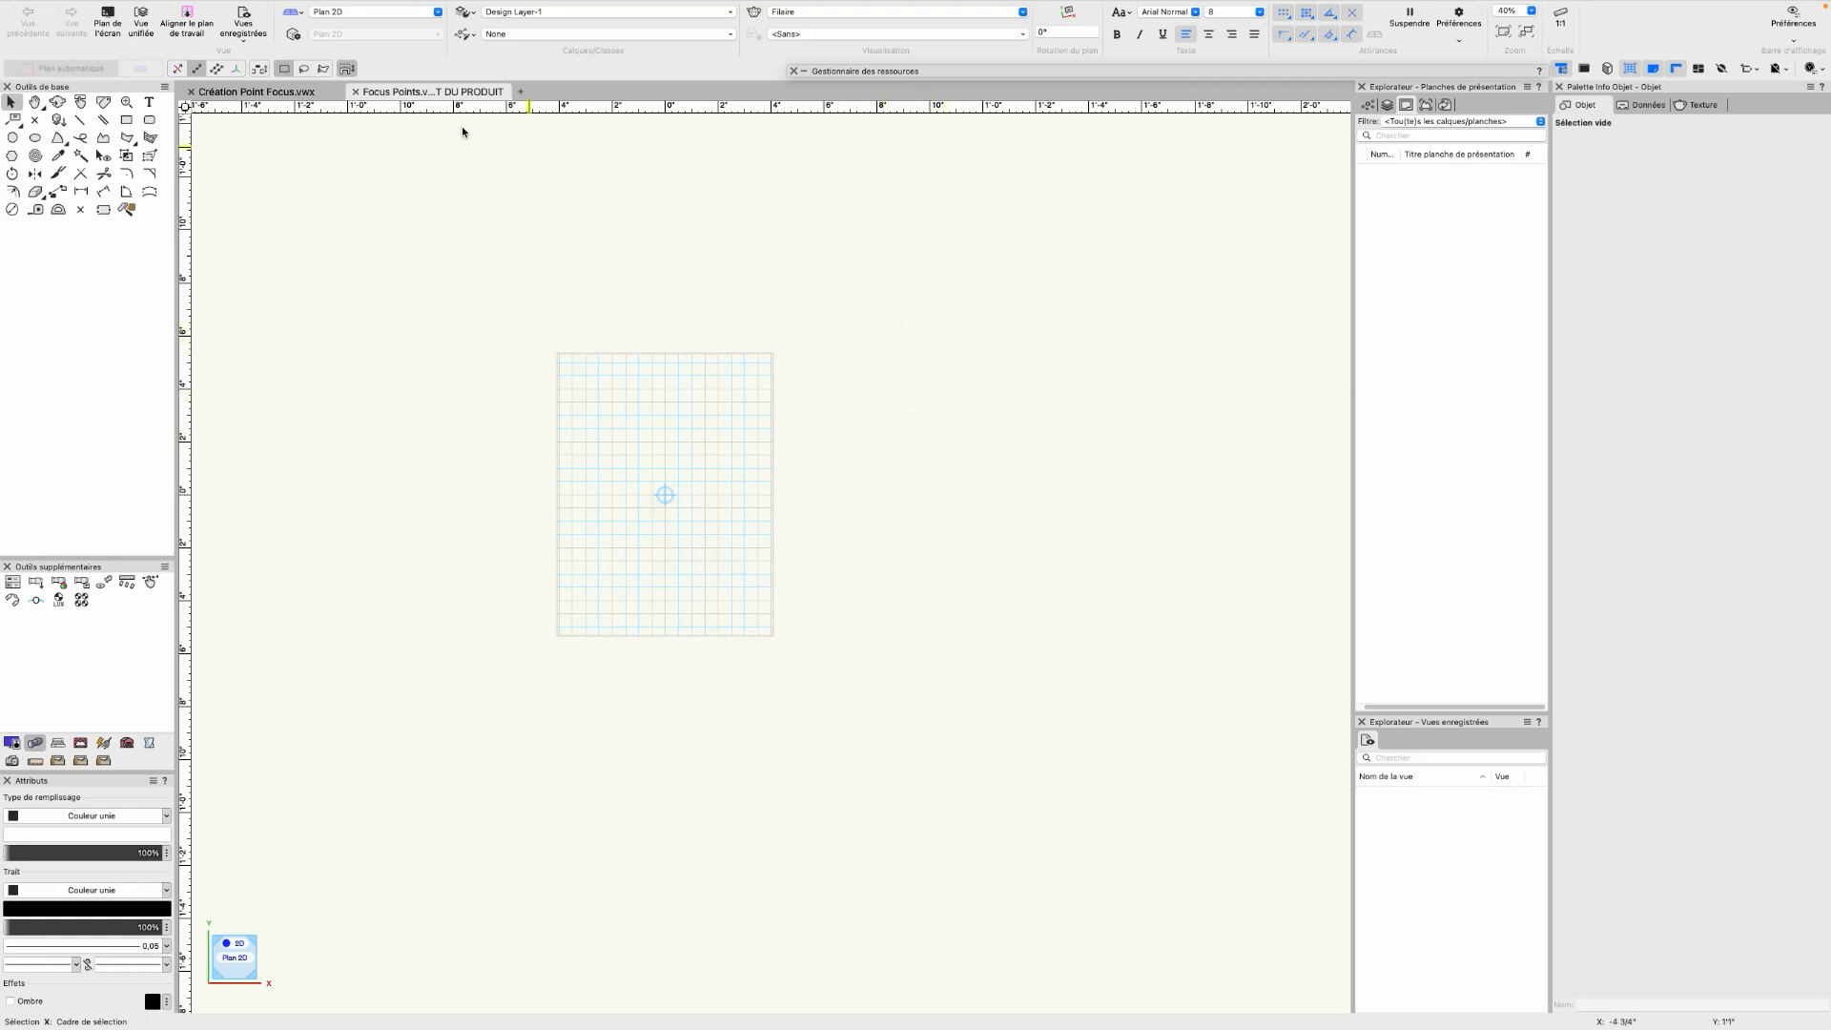
left_click(355, 92)
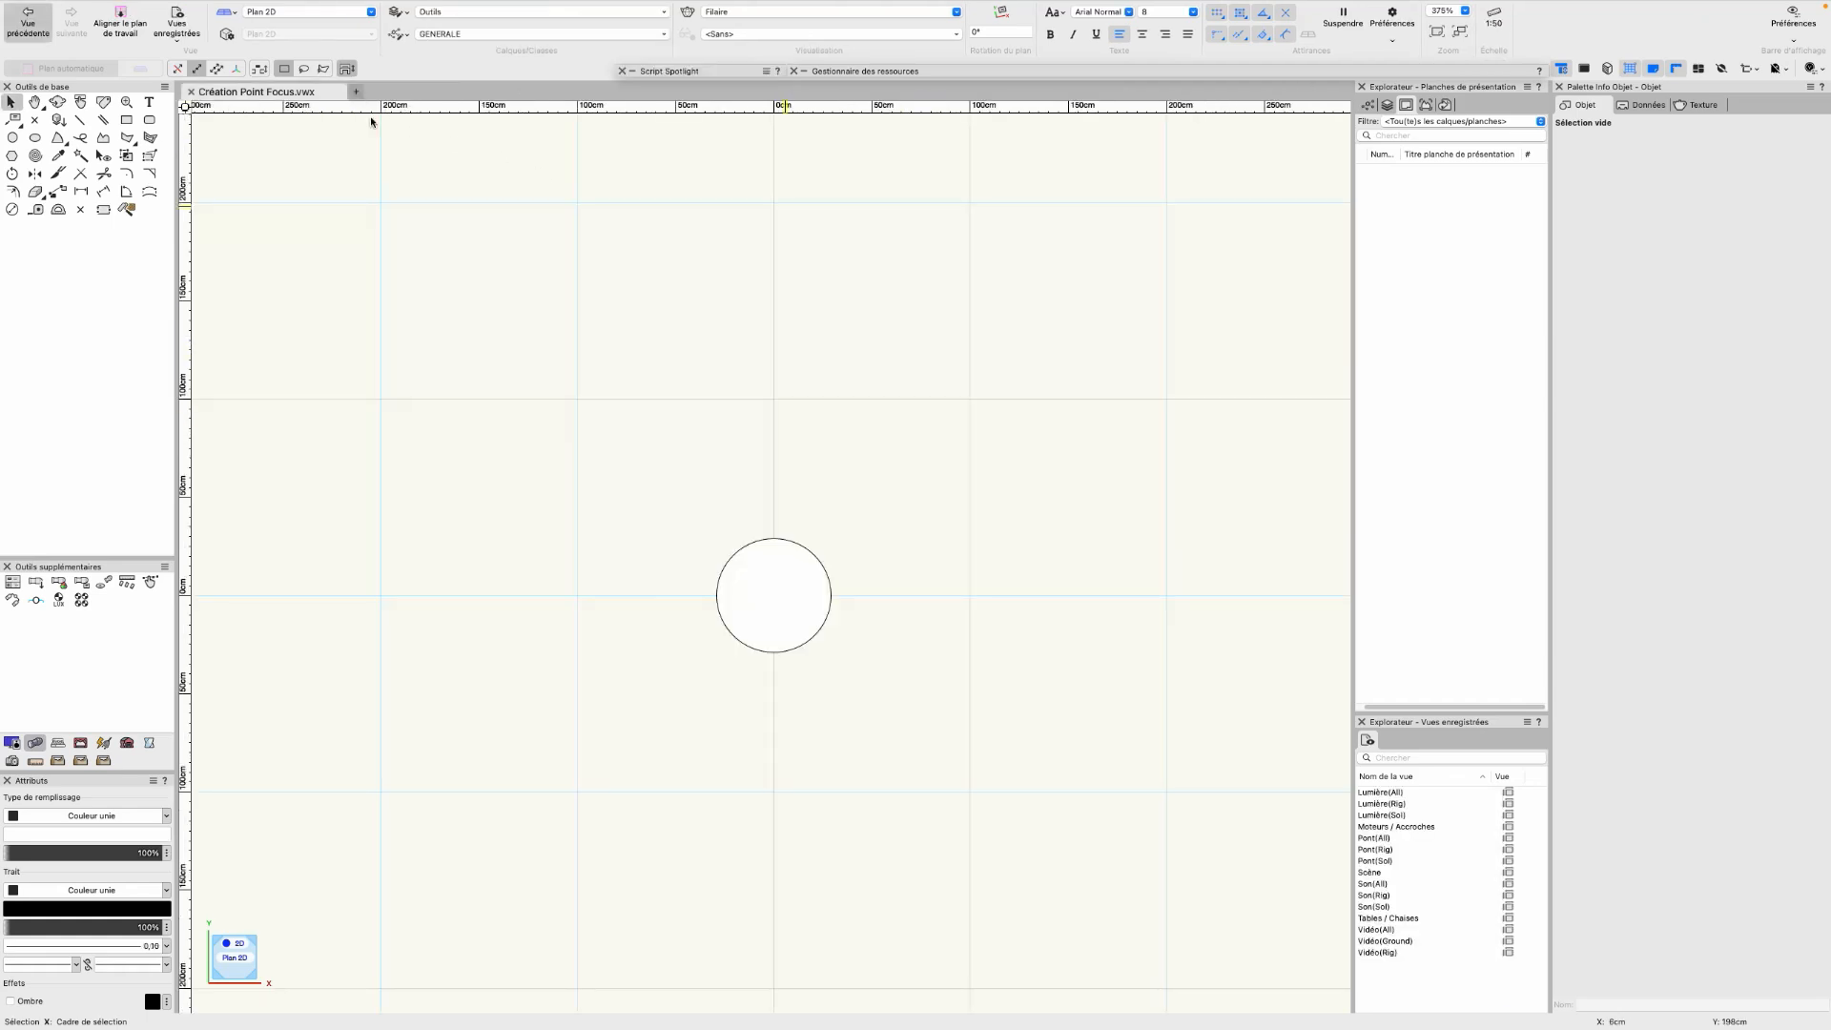
Delete the "Silhouette 1,8m" symbol placed at the origin of Création Point Focus.vwx
scroll(820, 401, "down", 2)
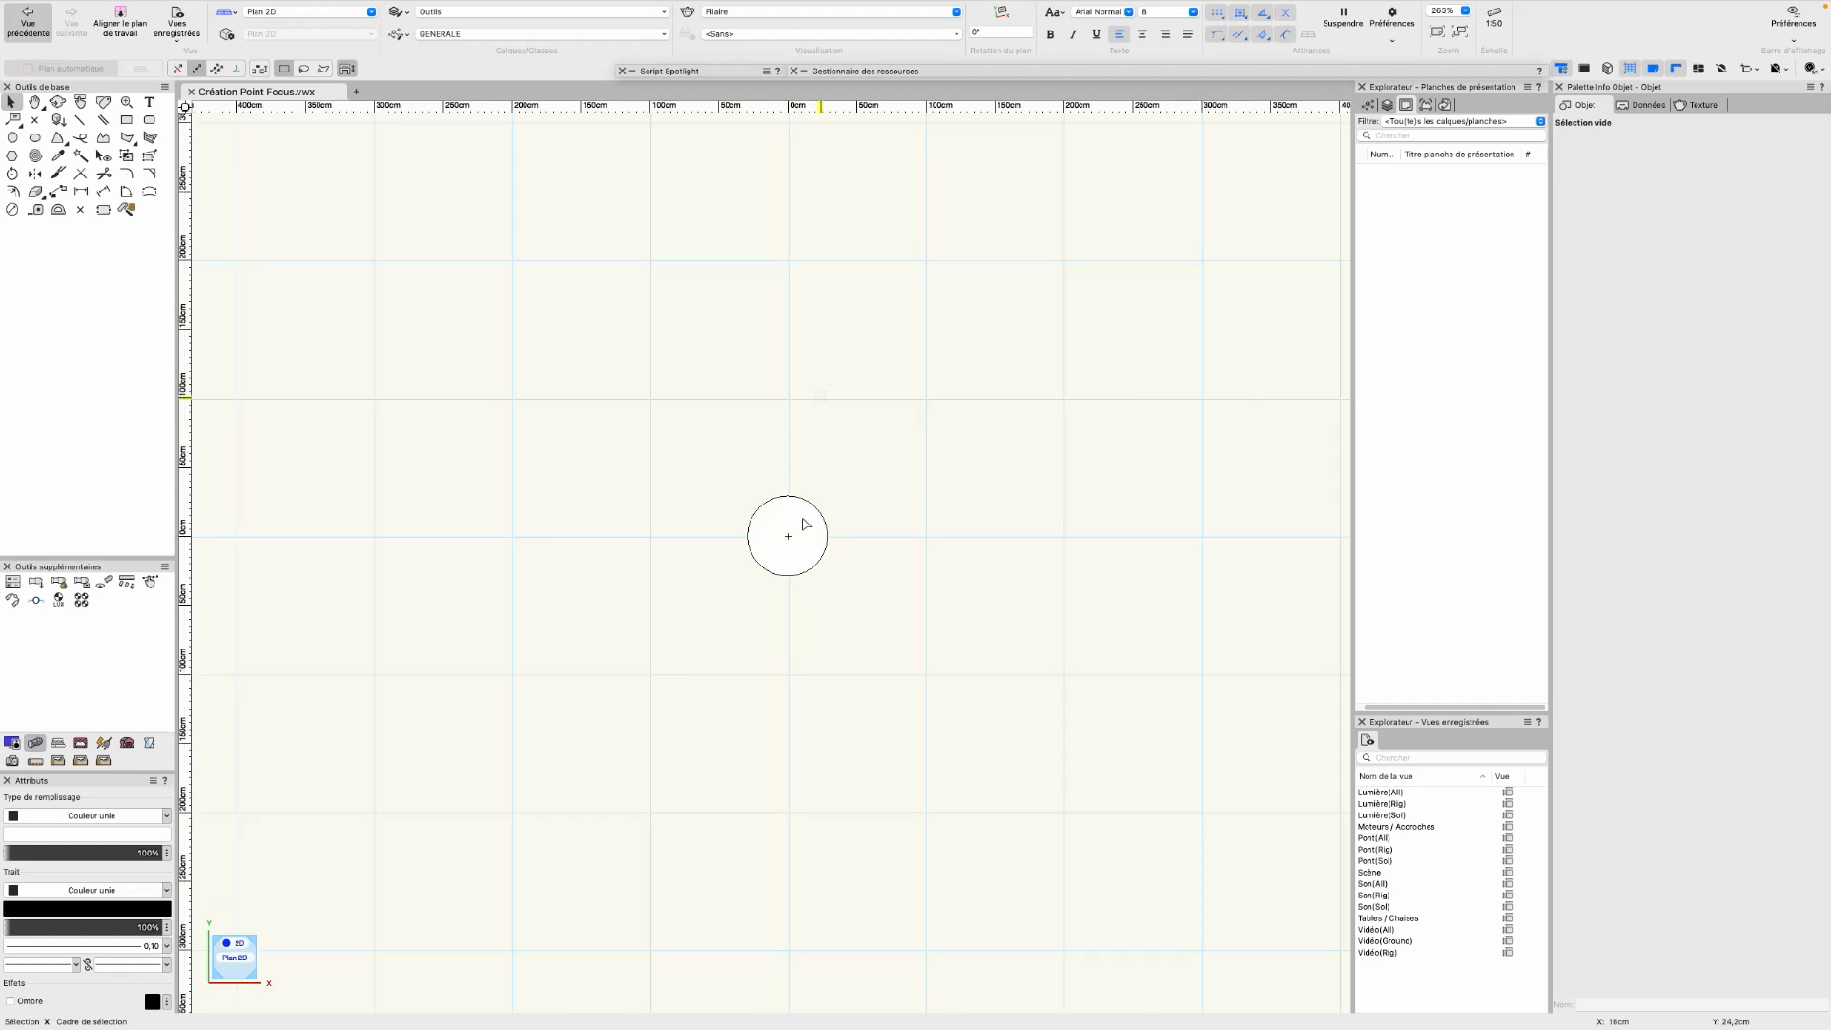
left_click(826, 524)
scroll(862, 524, "down", 2)
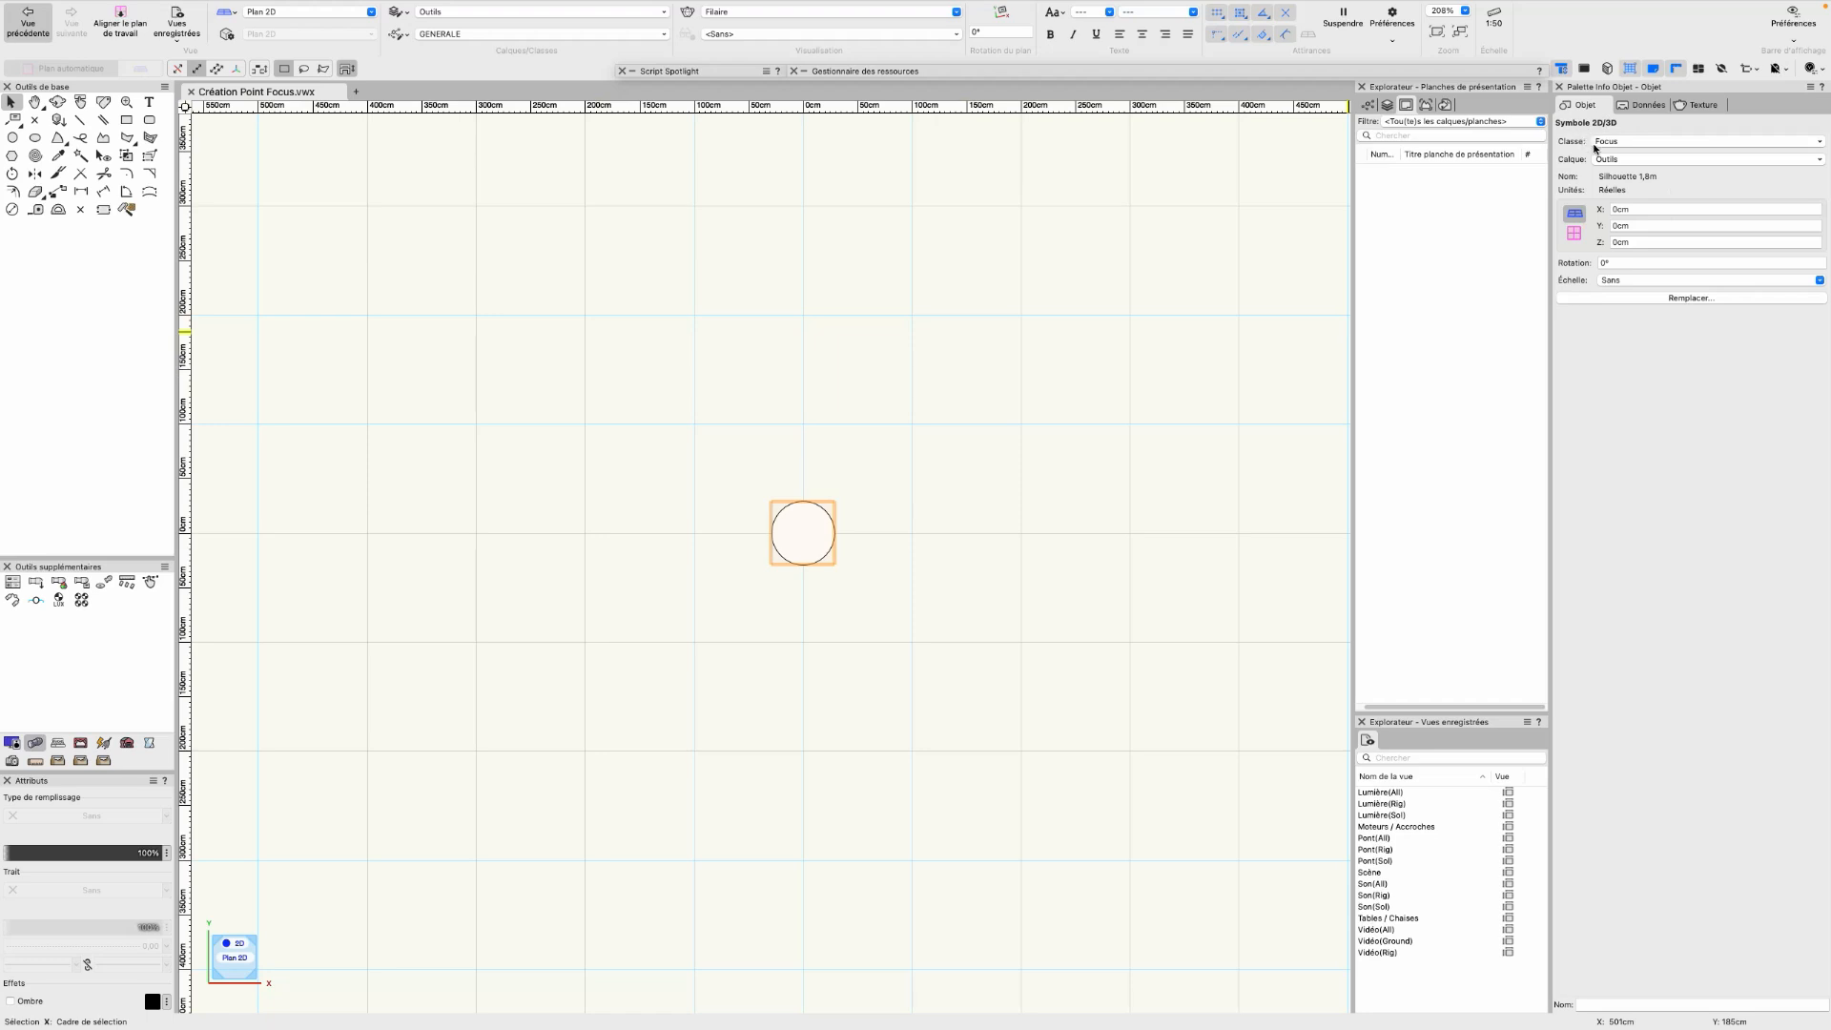
key("Delete")
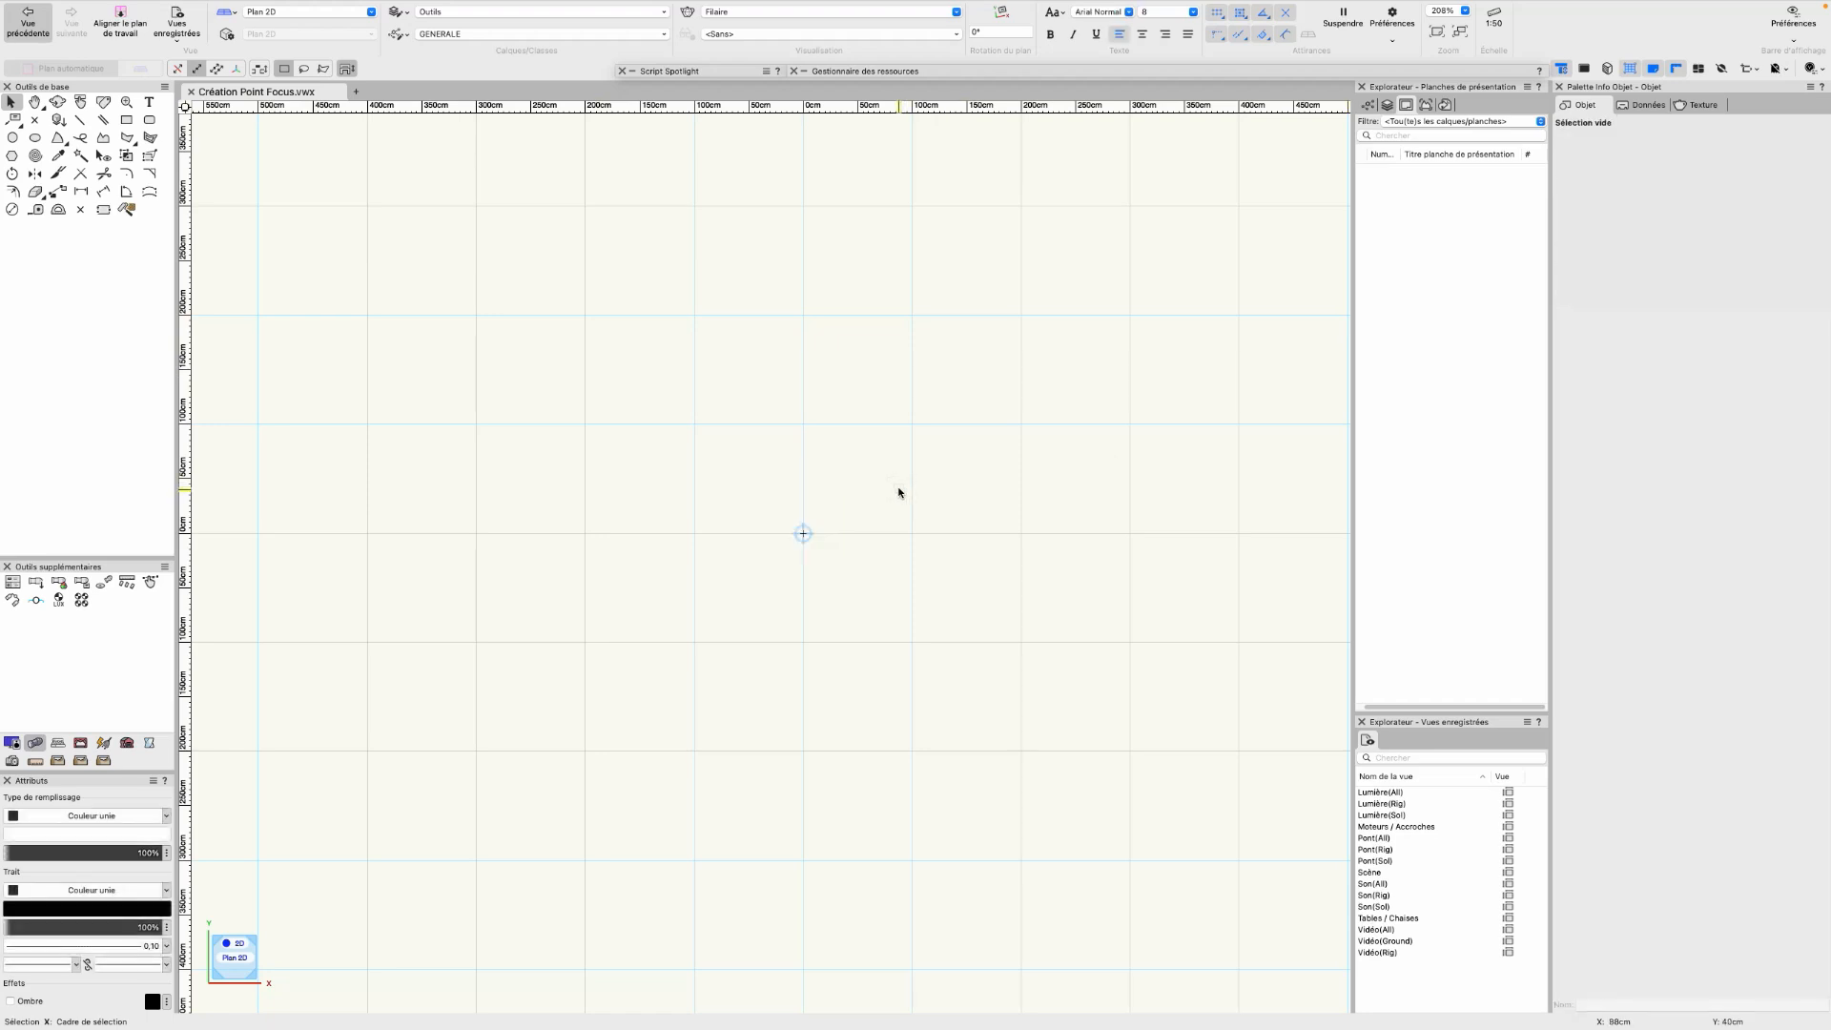
Place a focus point named A at the origin with a height of 0 and review its representation options without choosing one
left_click(106, 583)
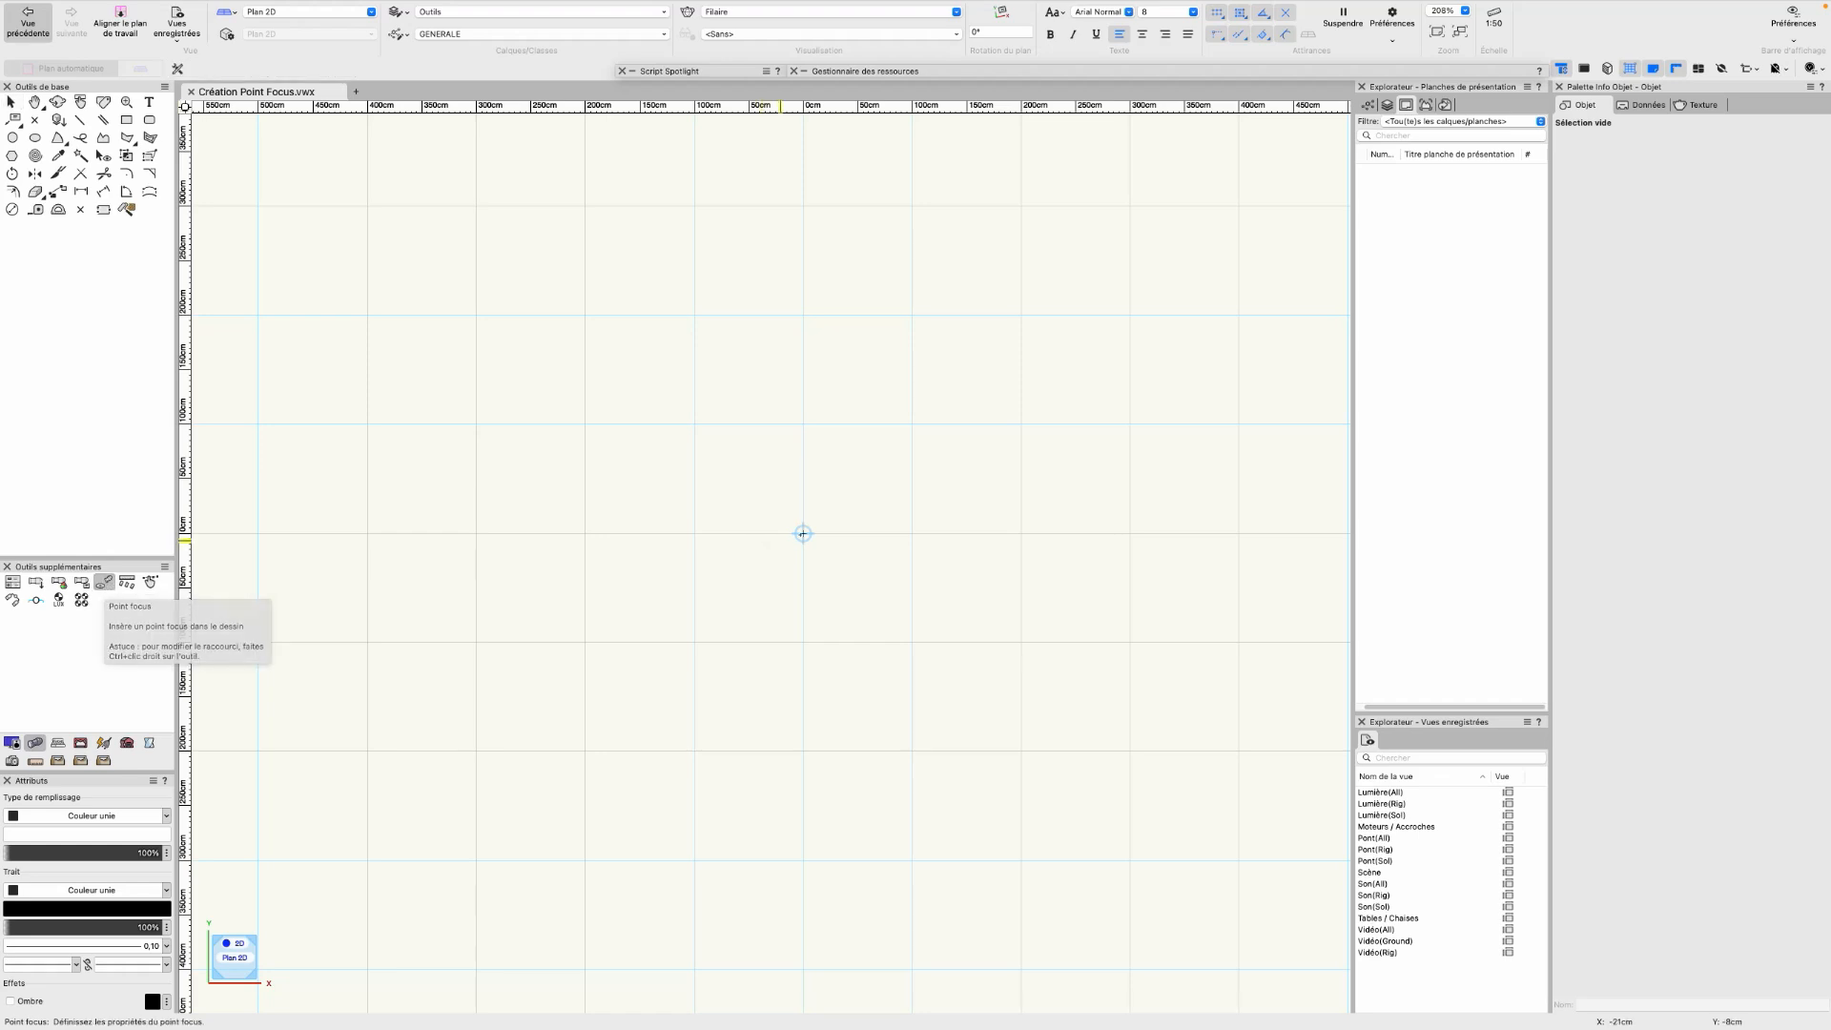
left_click(804, 533)
key("Tab")
type("0")
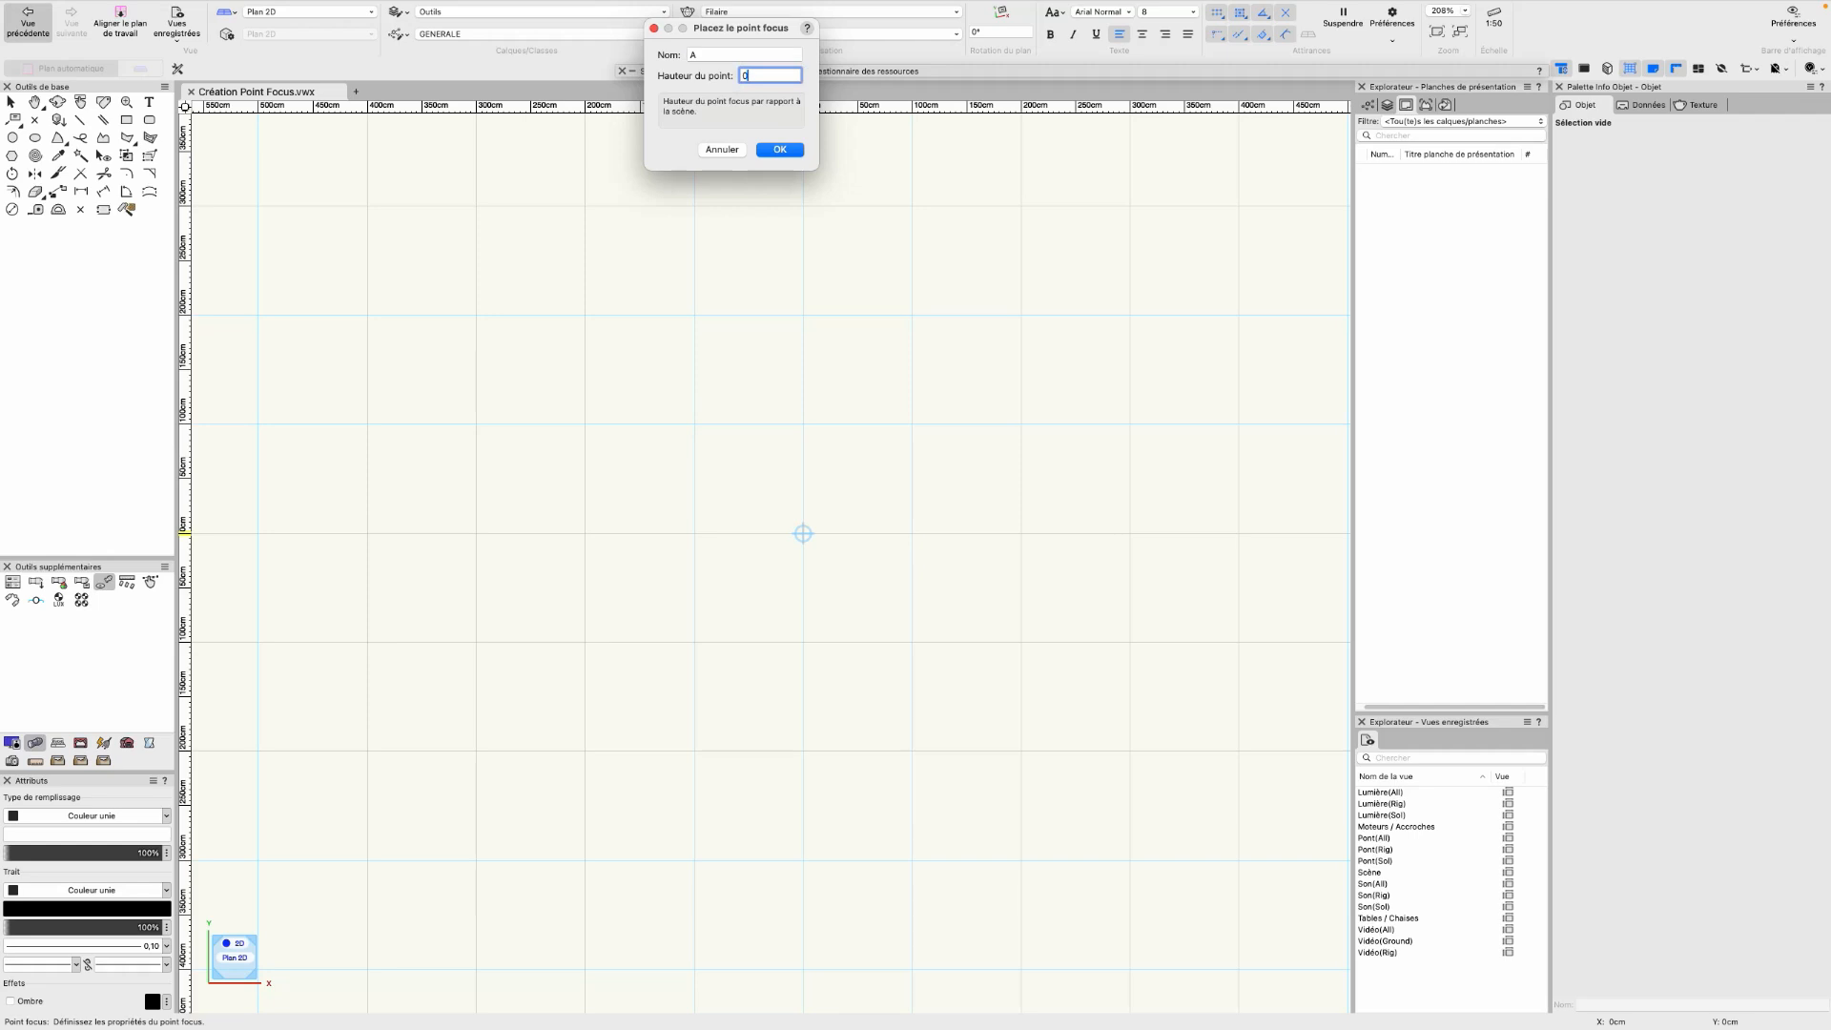
key("Return")
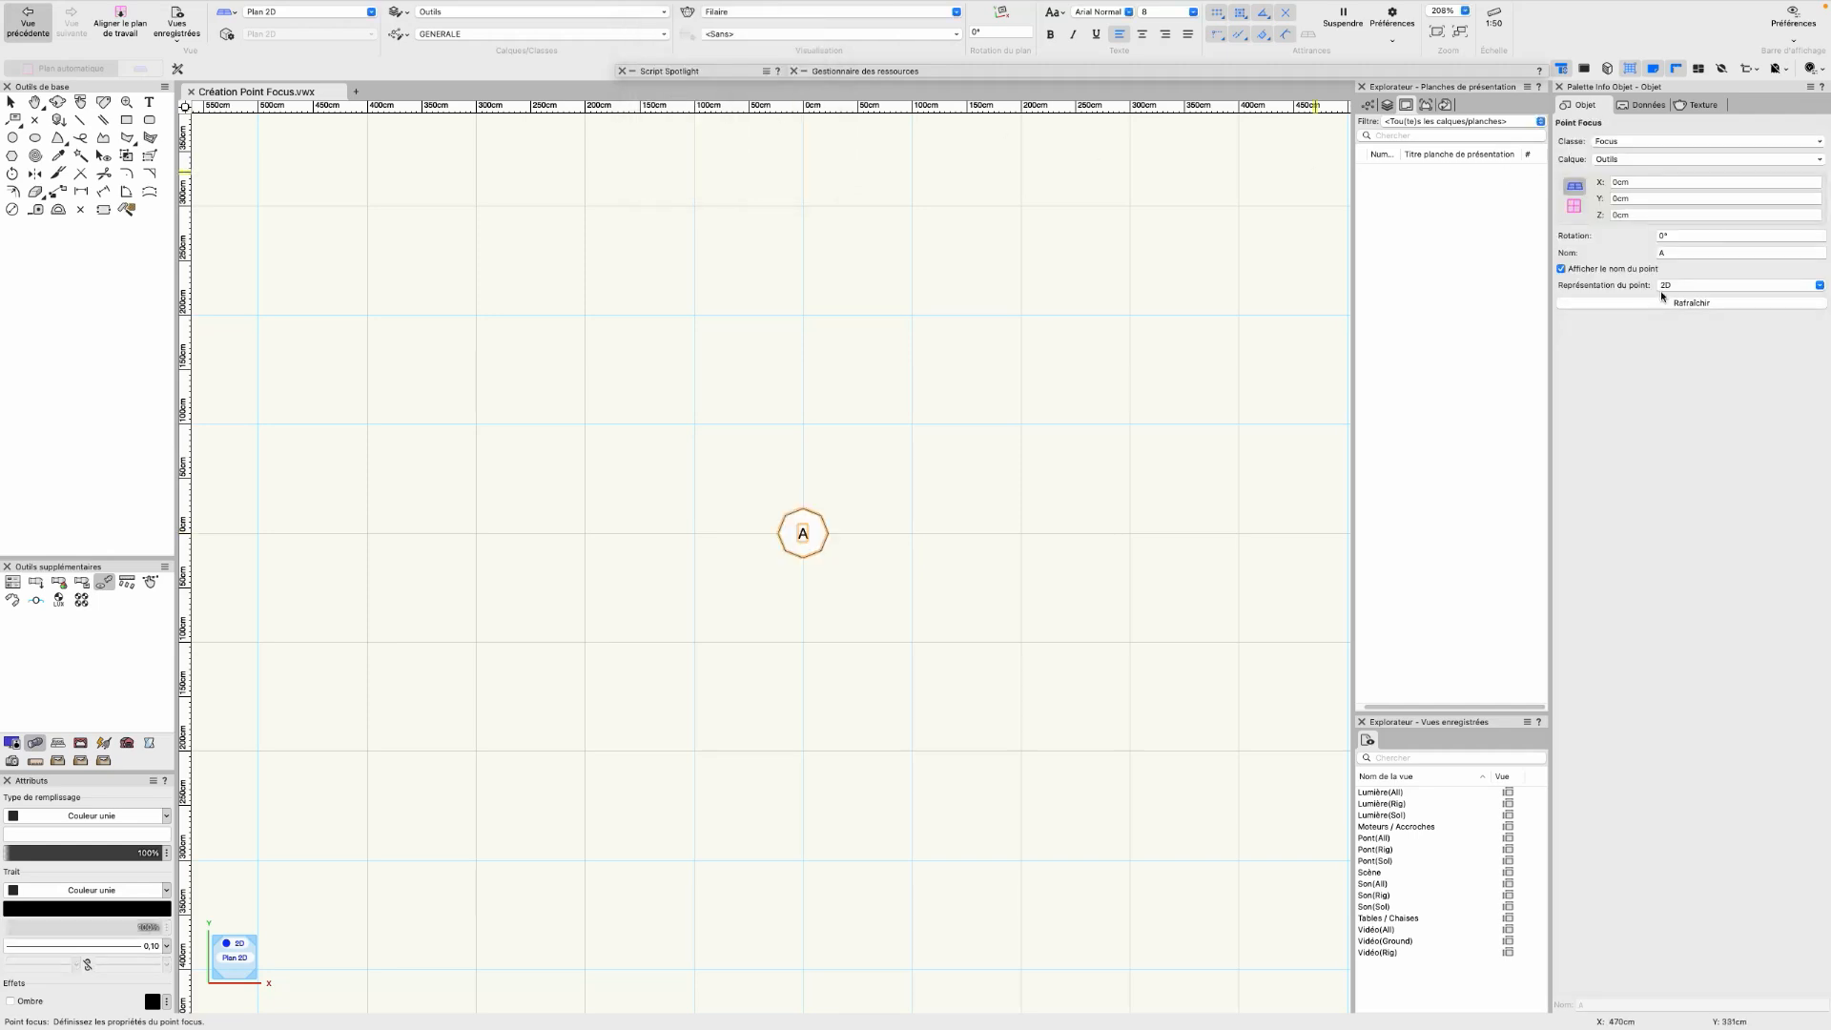
left_click(1696, 284)
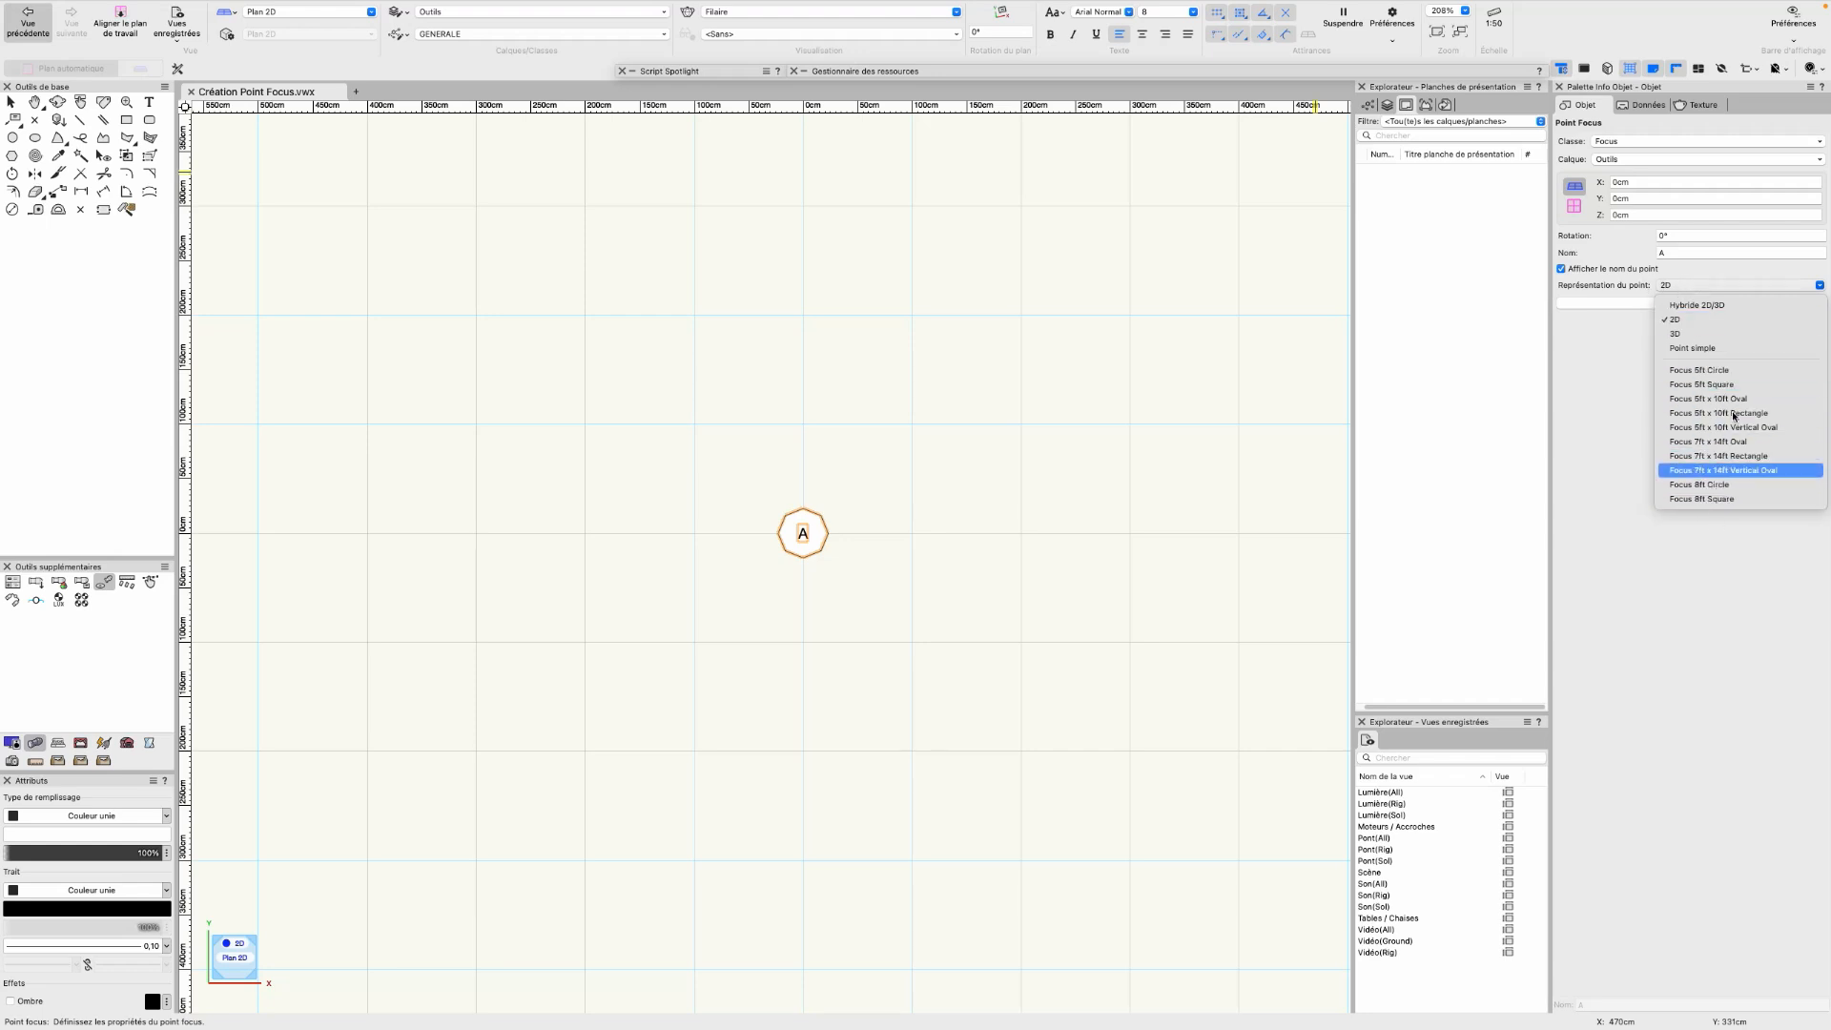
left_click(1617, 389)
Refresh the Vectorworks library in the resource manager
left_click(969, 71)
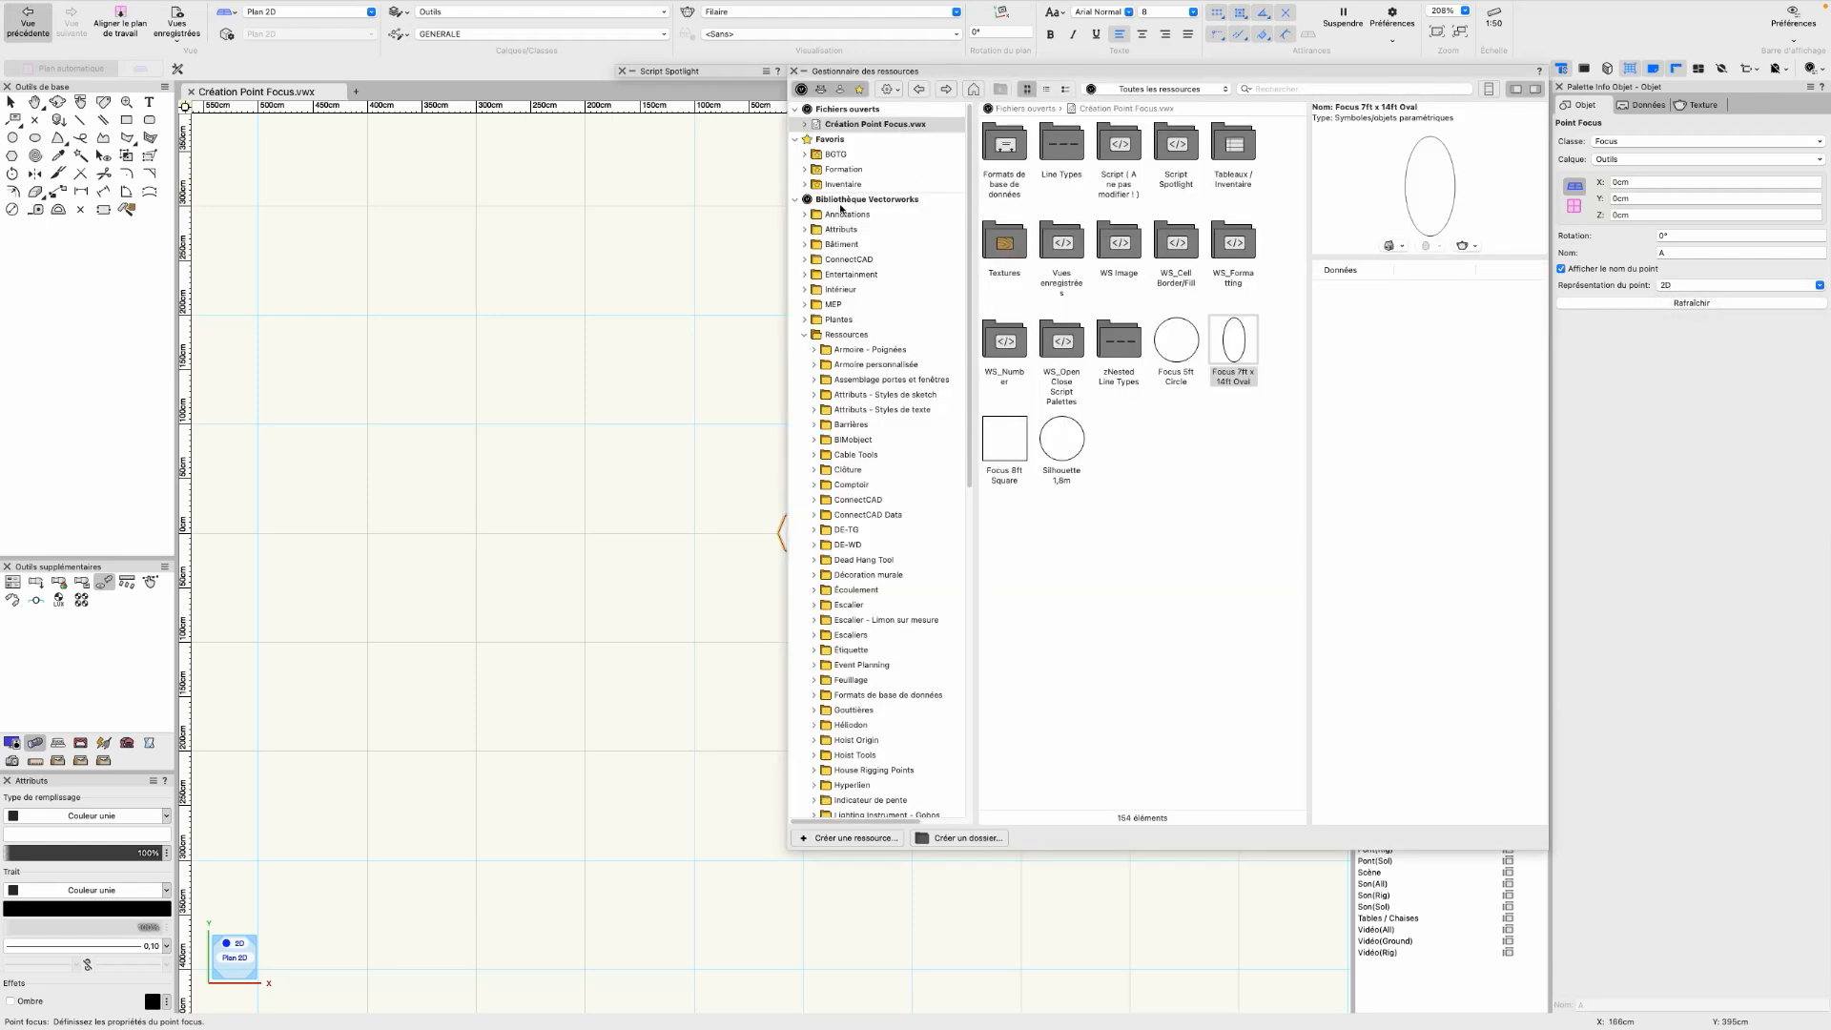
left_click(848, 202)
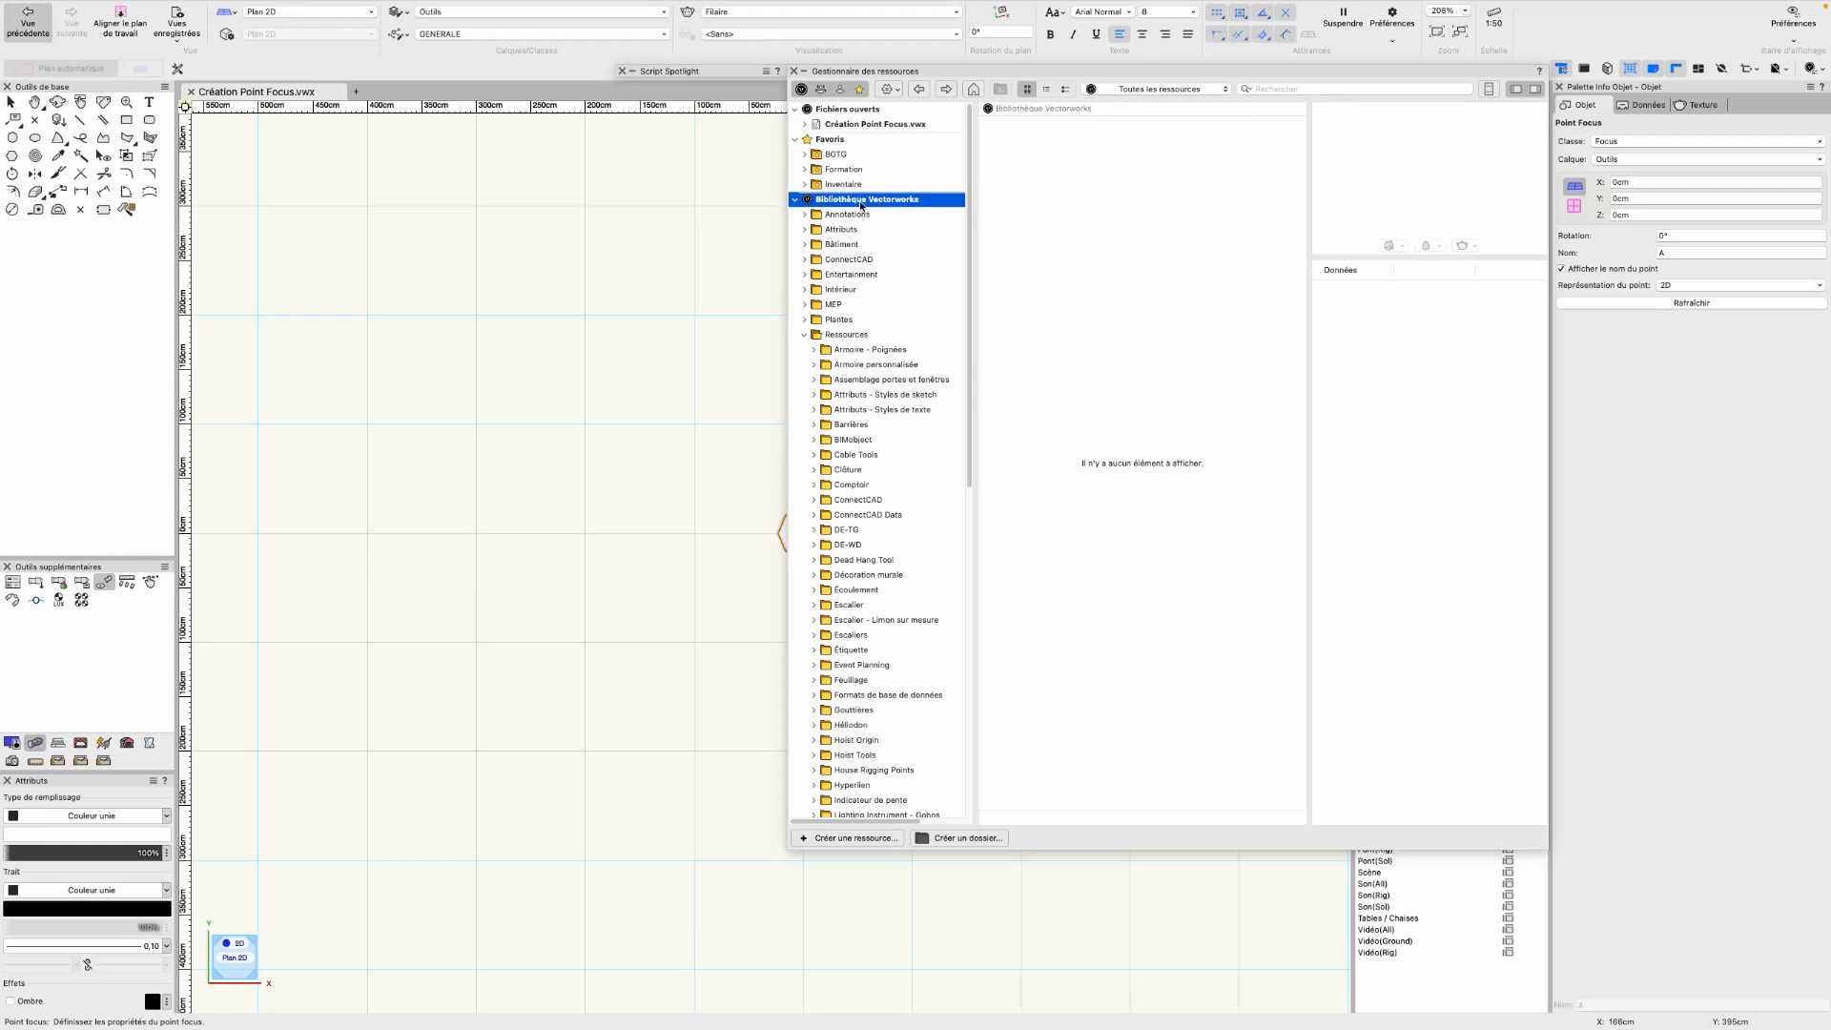
right_click(879, 204)
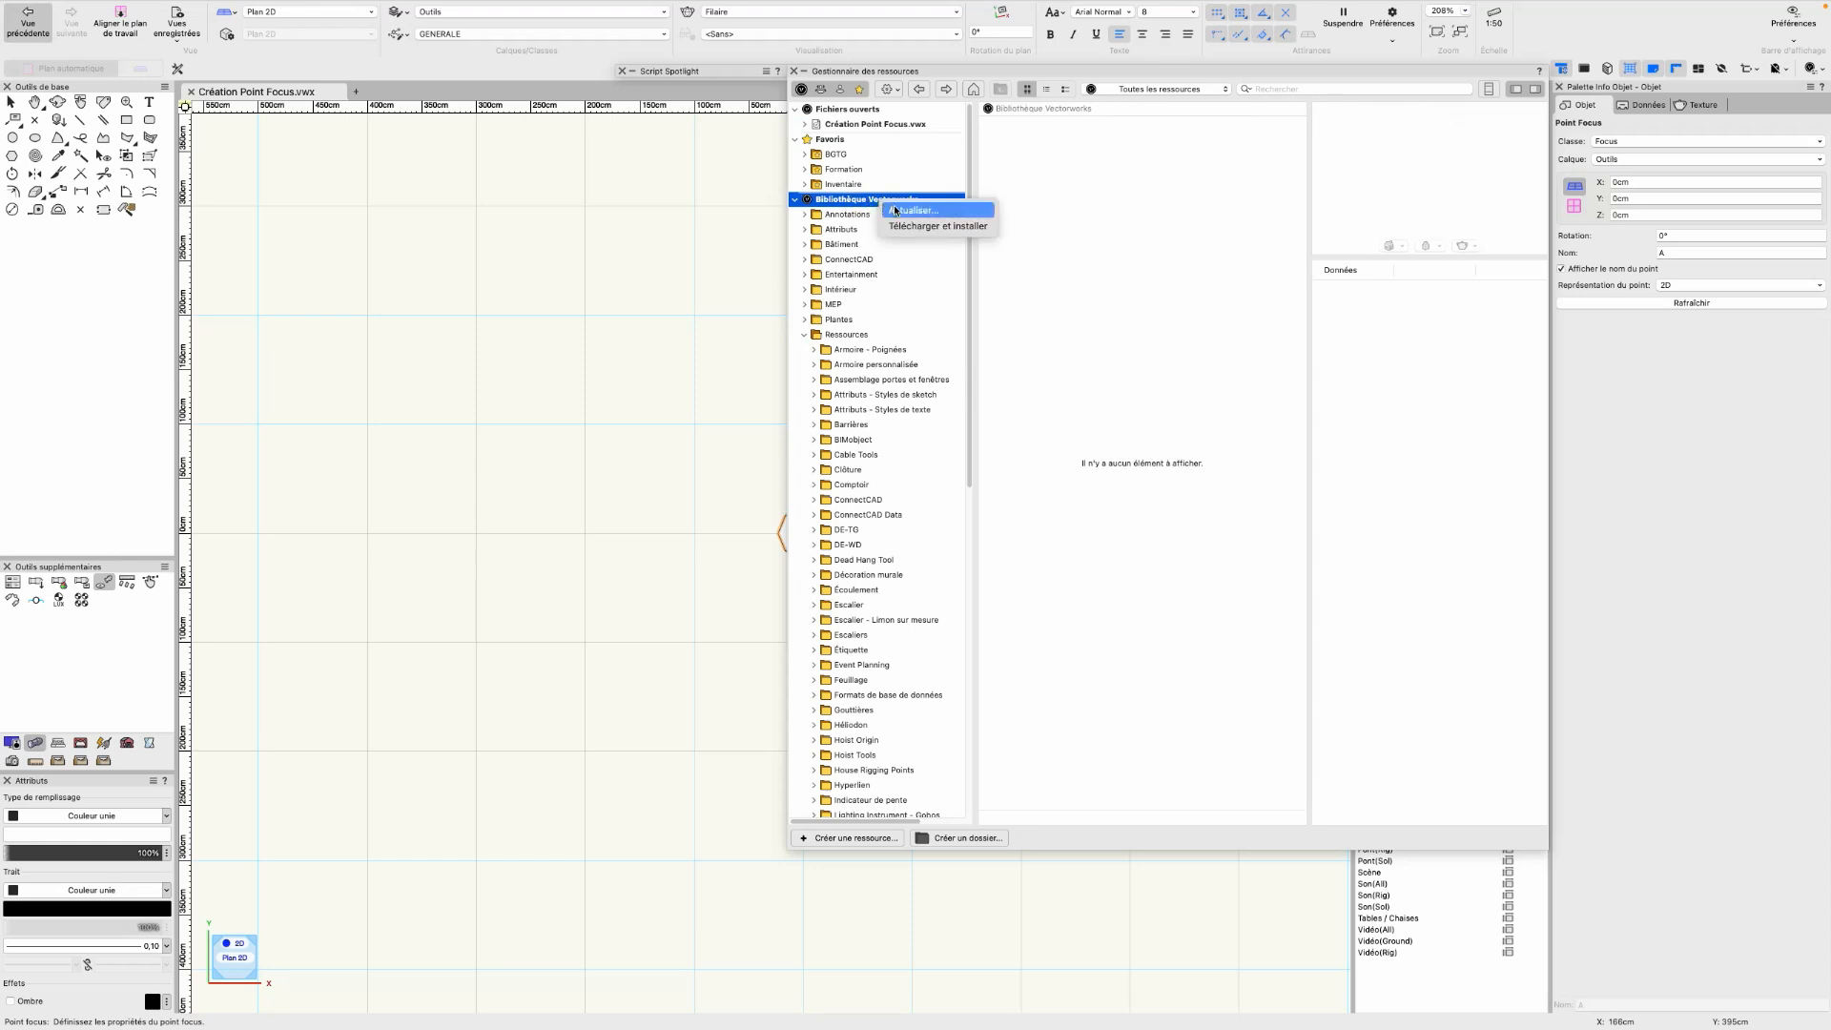
left_click(895, 210)
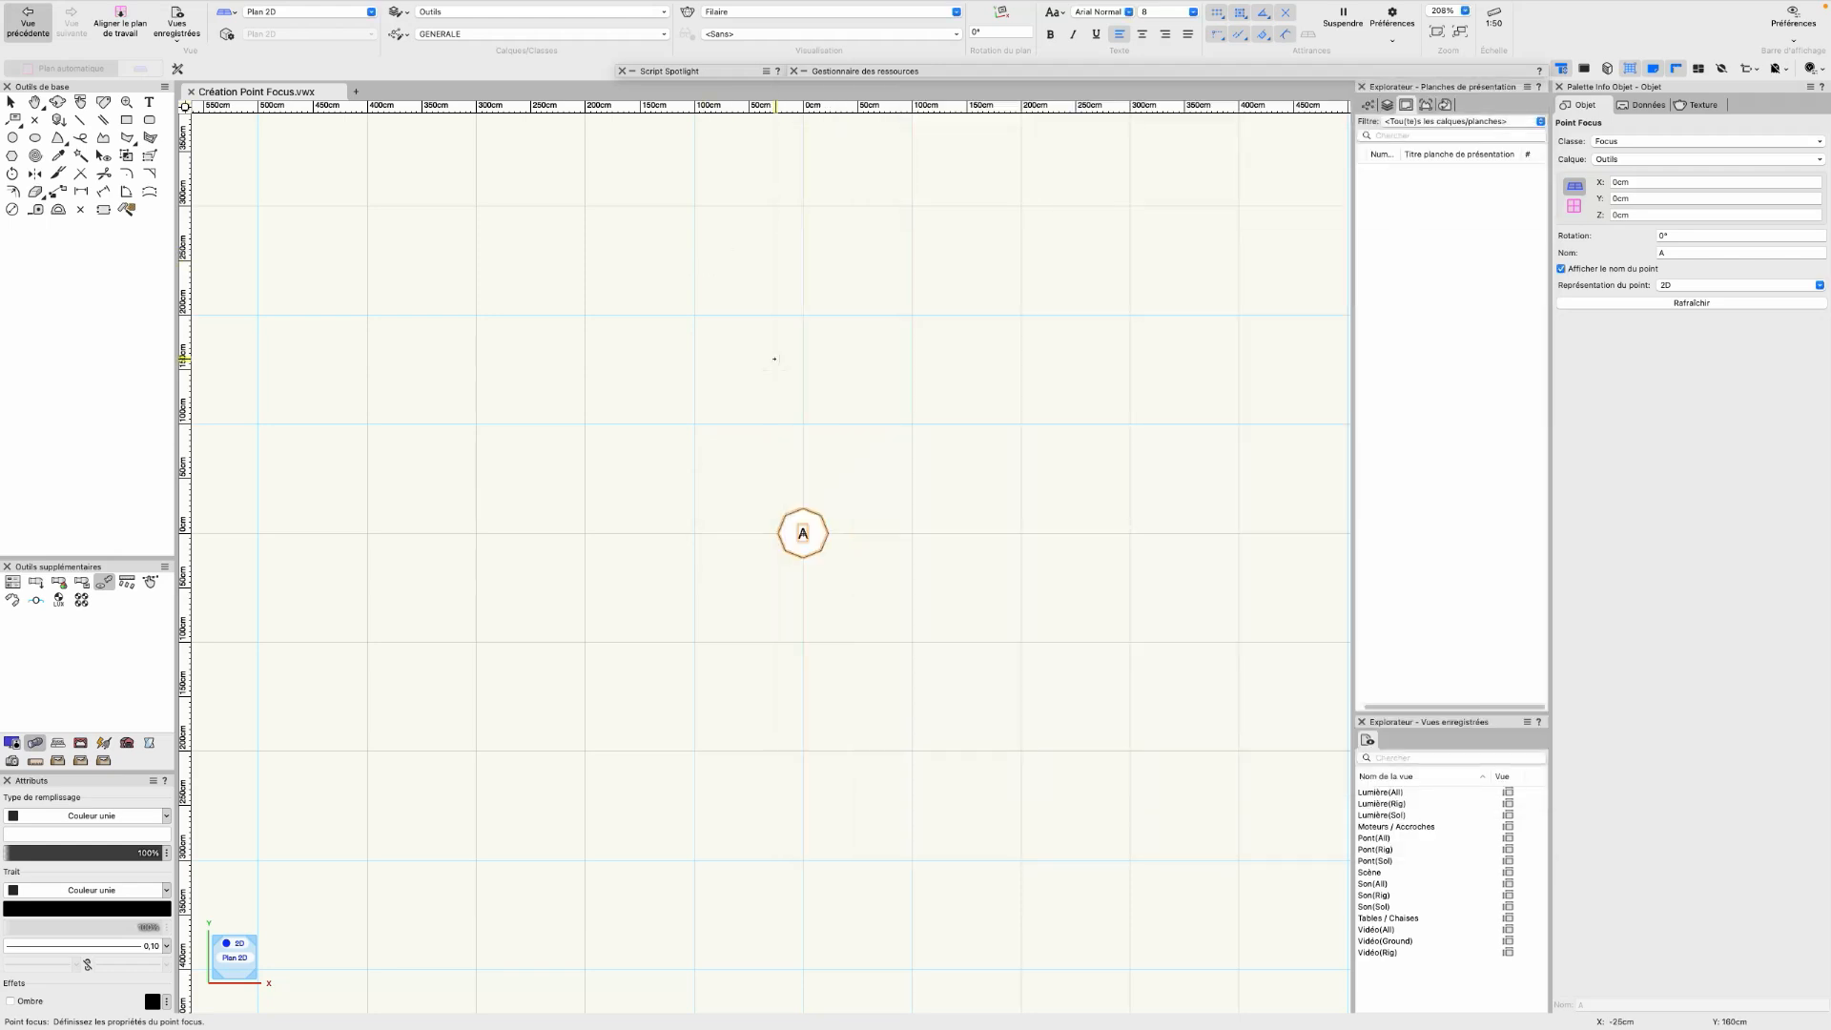
Set focus point A's representation to Focus 5ft x 10ft Oval to refresh the list, and switch it to Silhouette 1,8m
key("x")
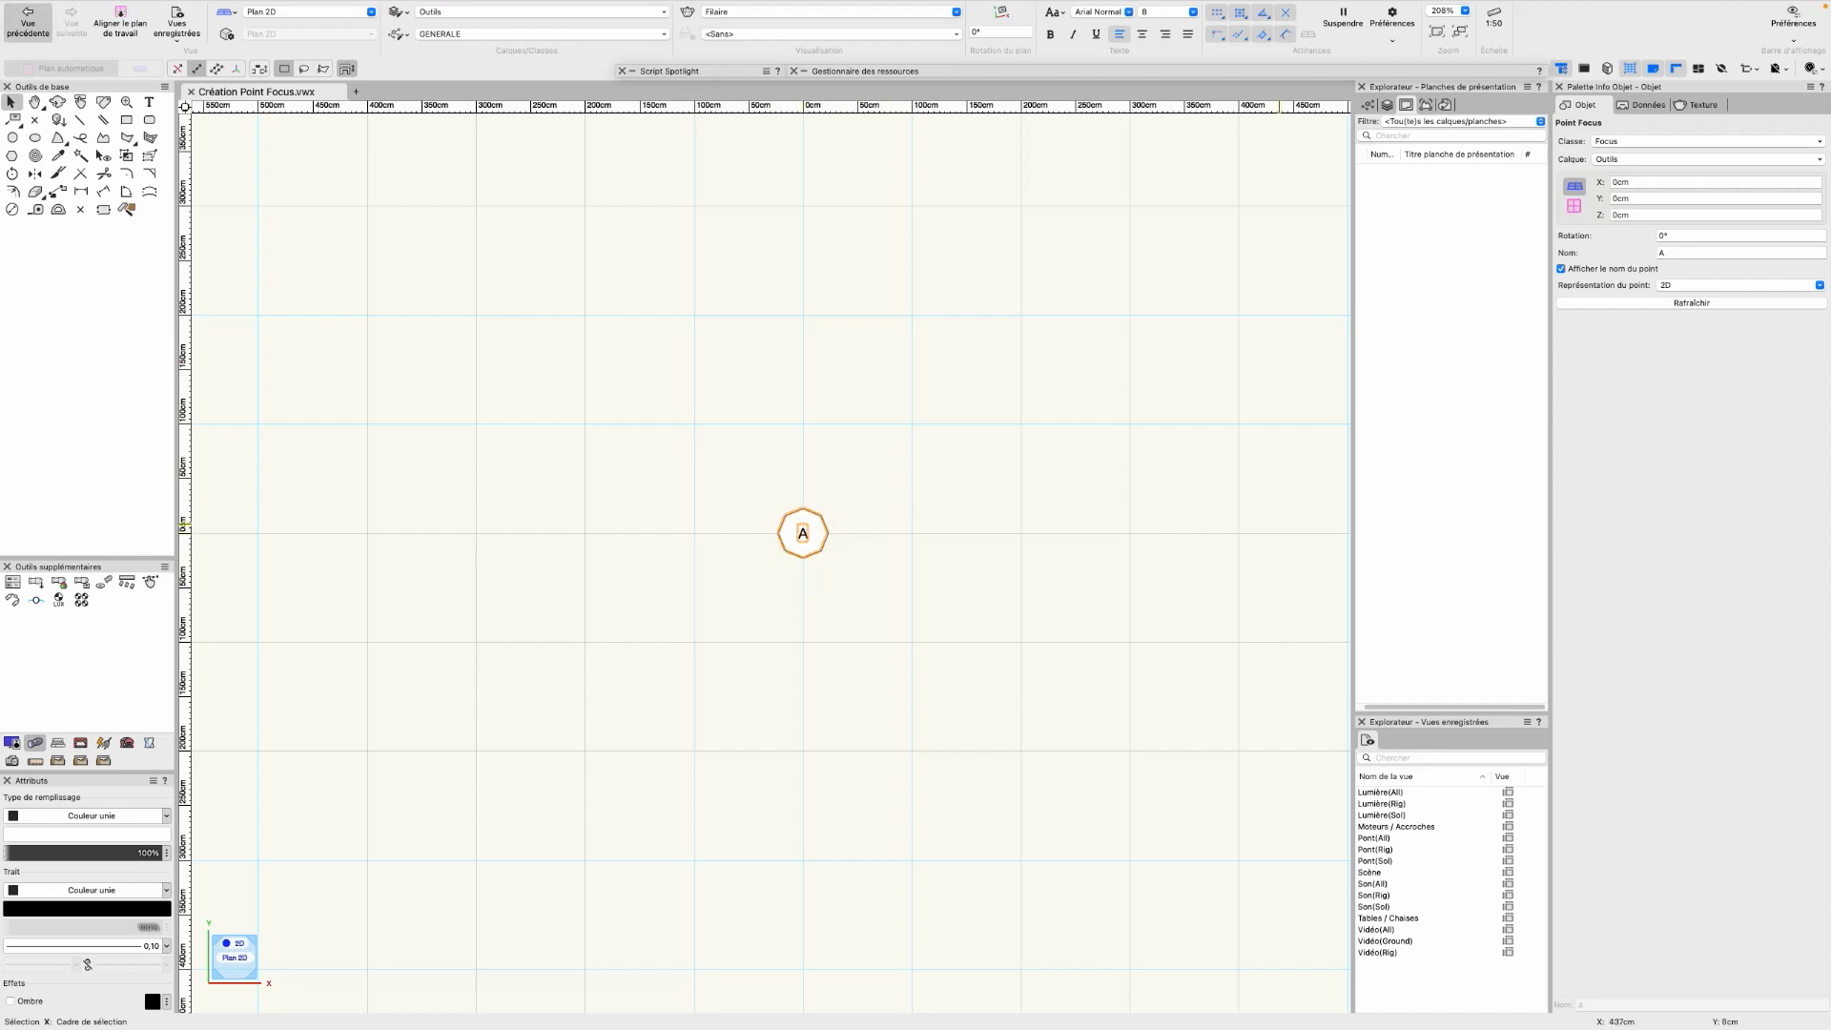
left_click(1705, 286)
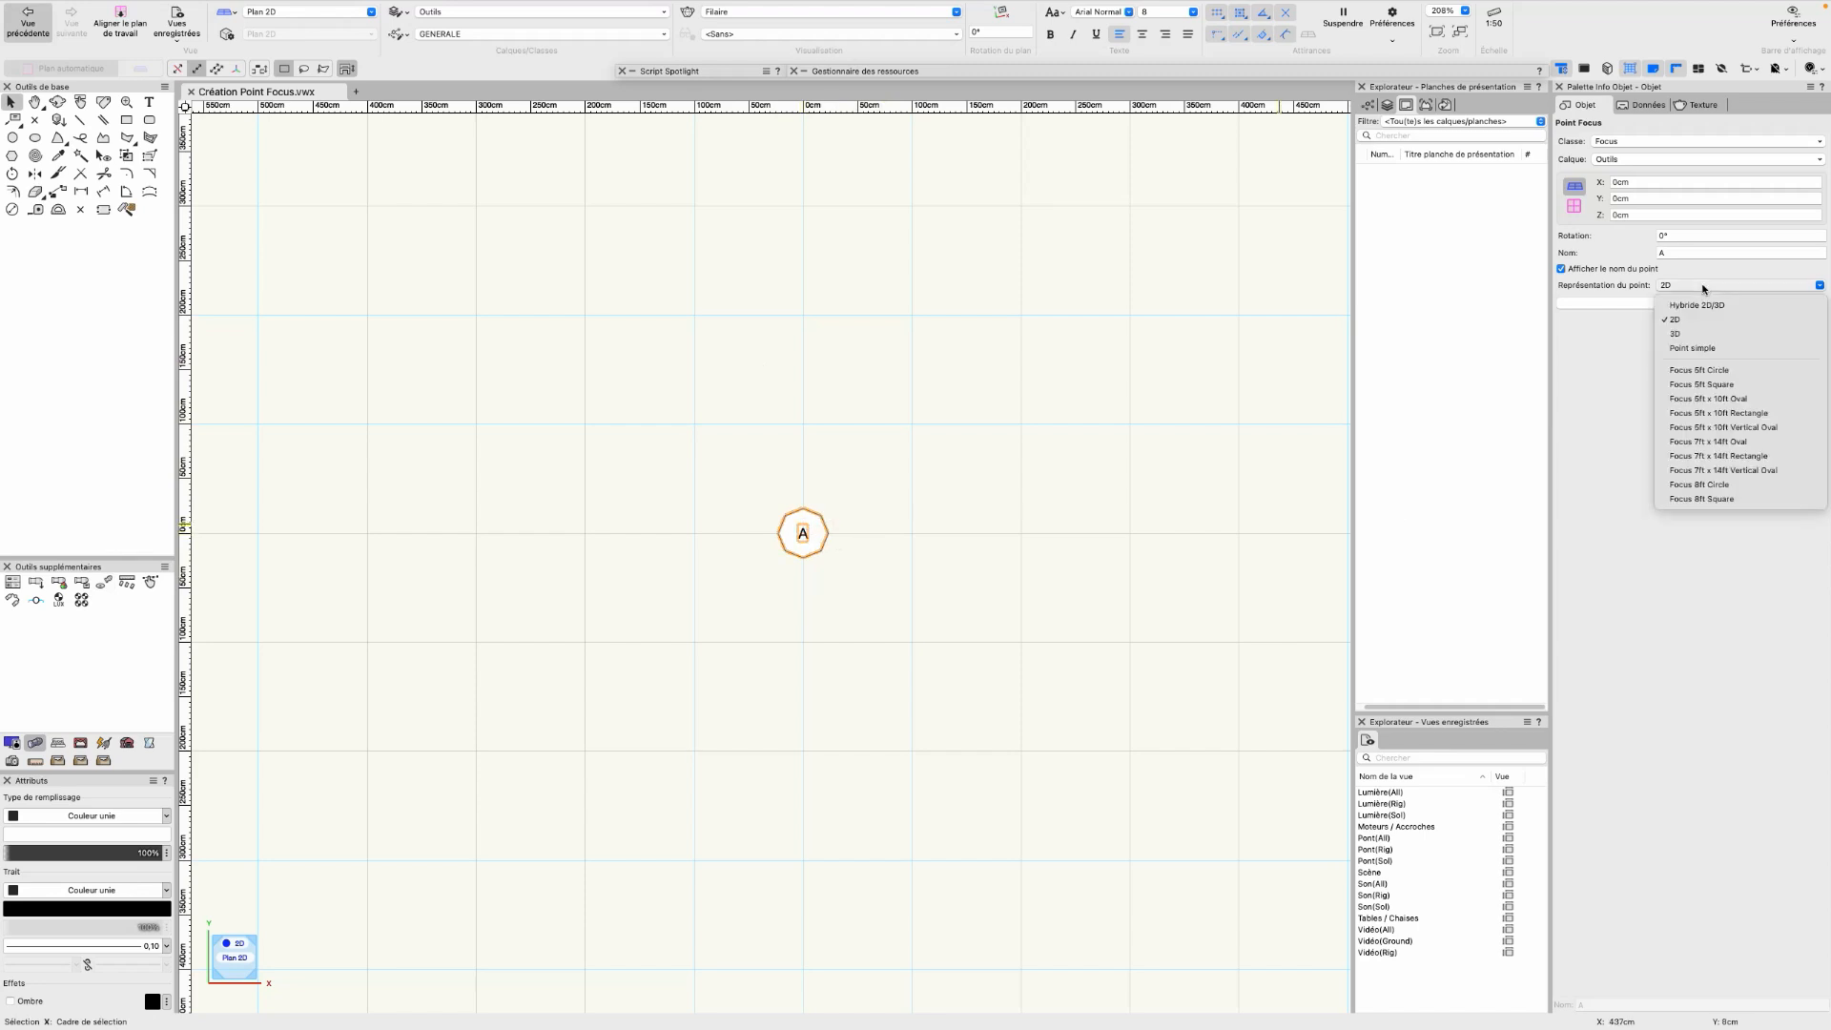
left_click(1704, 286)
left_click(1701, 284)
left_click(1708, 398)
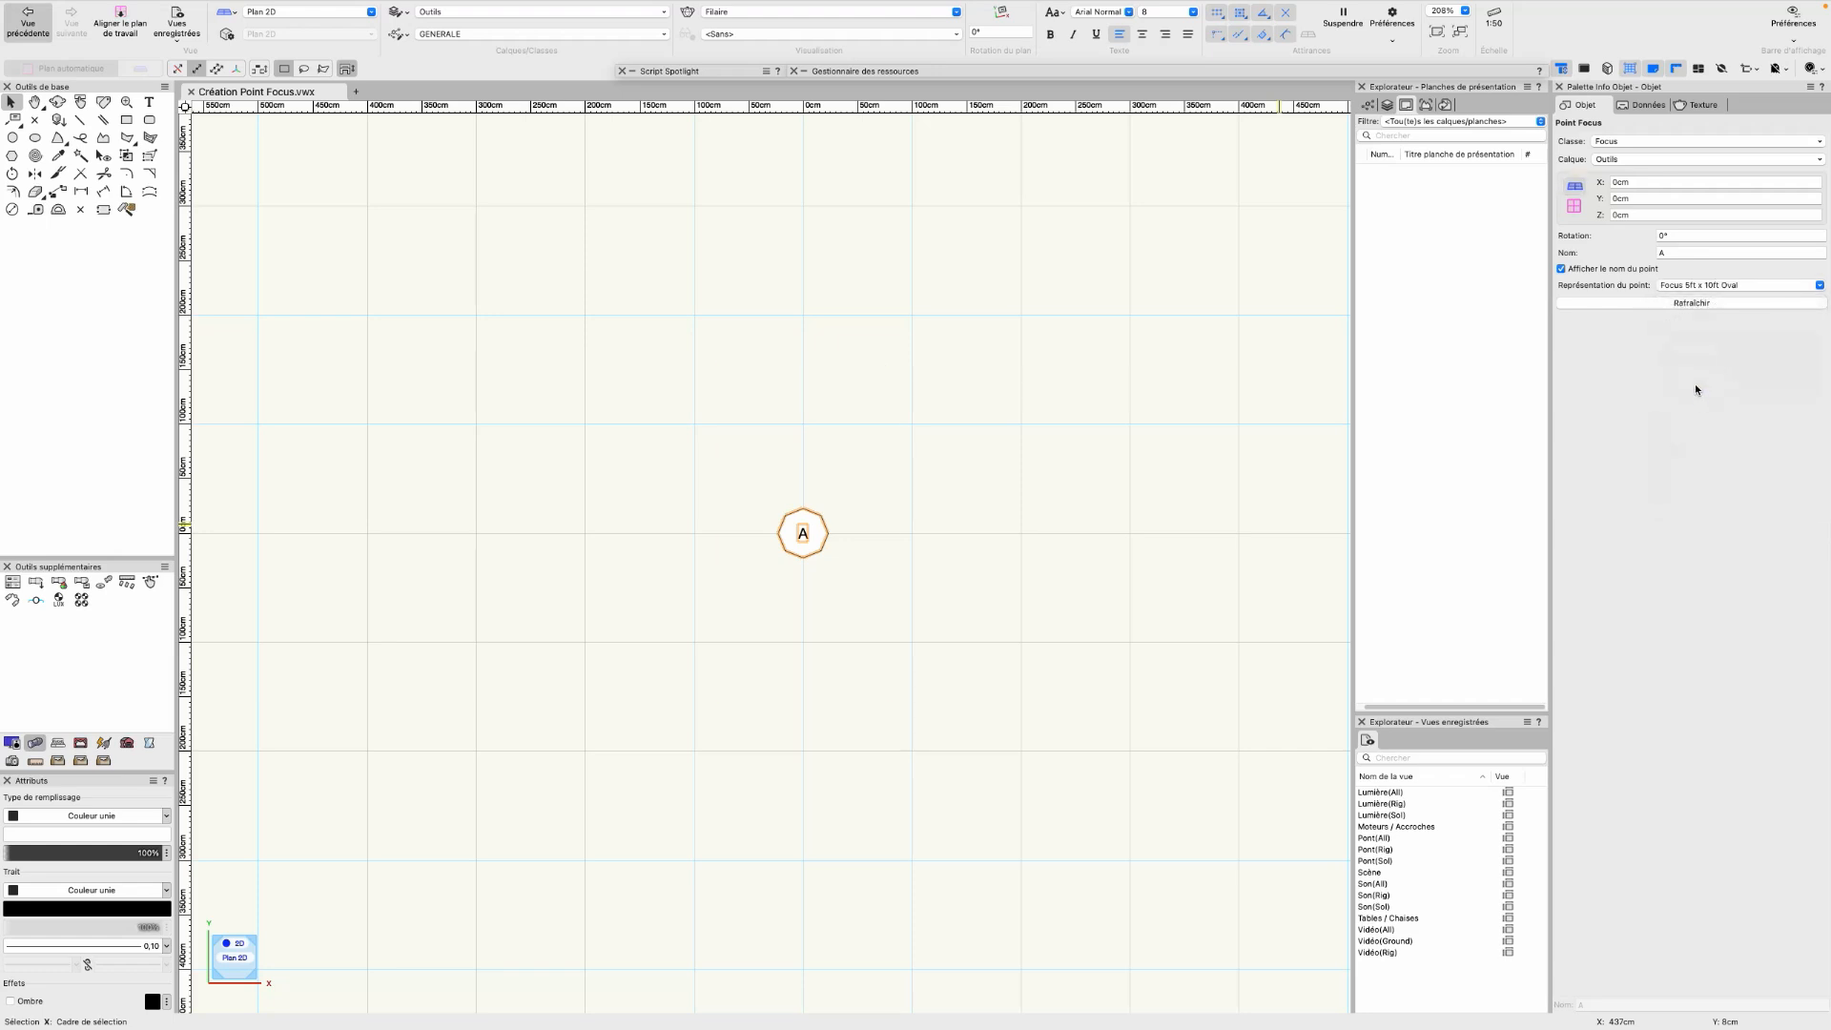
left_click(1715, 286)
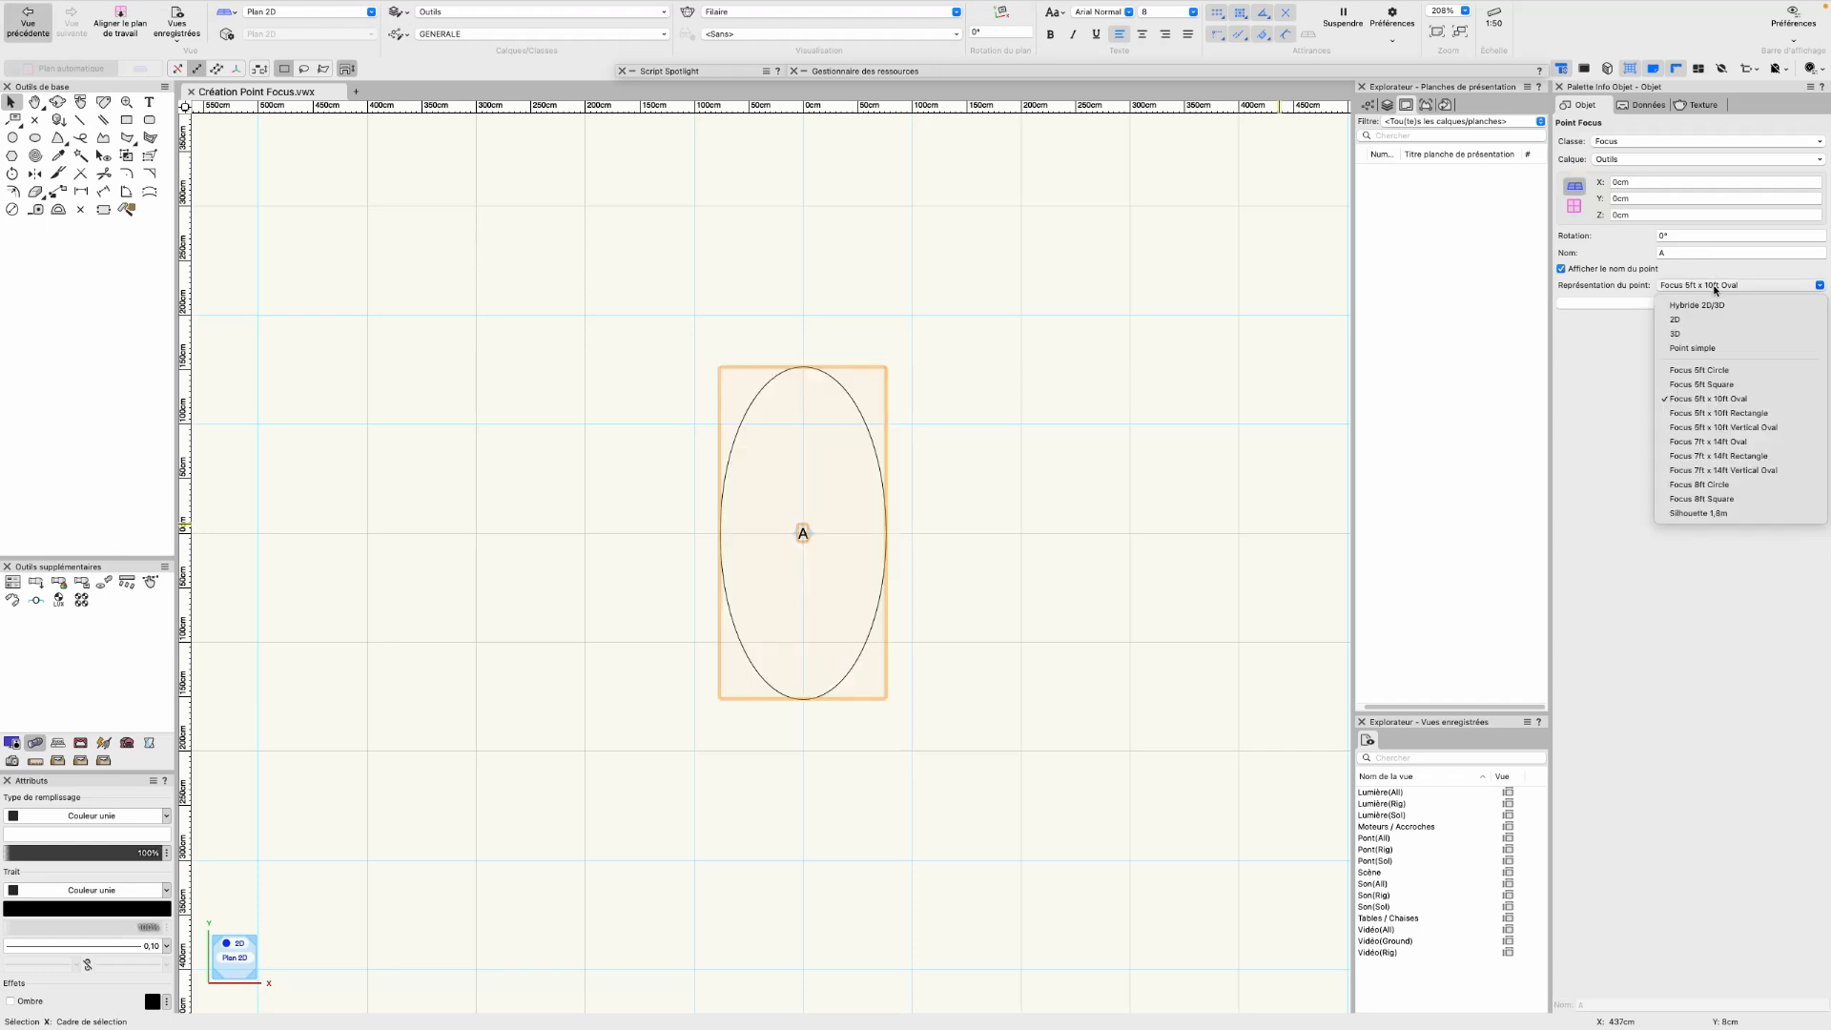
left_click(1709, 514)
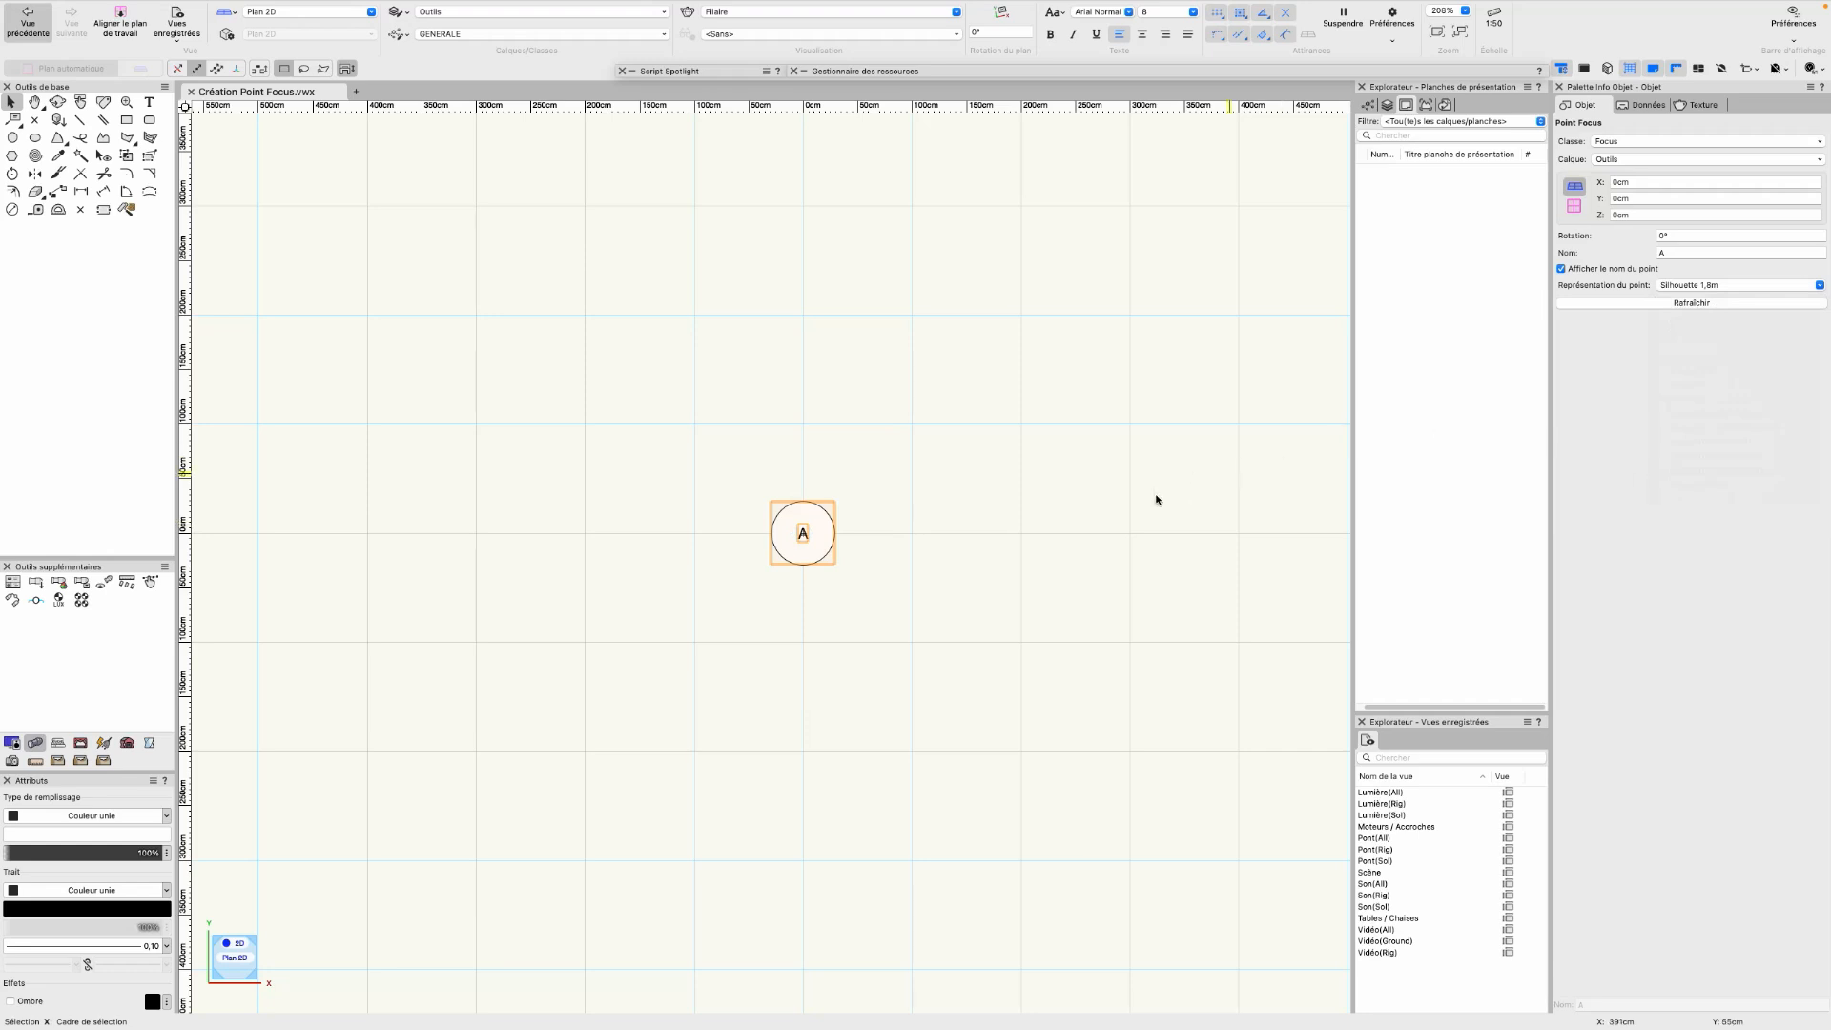
Examine the silhouette focus point up close in the 2D plan and in an orbited 3D view
scroll(873, 571, "up", 2)
middle_click_drag(871, 572, 985, 515)
scroll(983, 510, "up", 5)
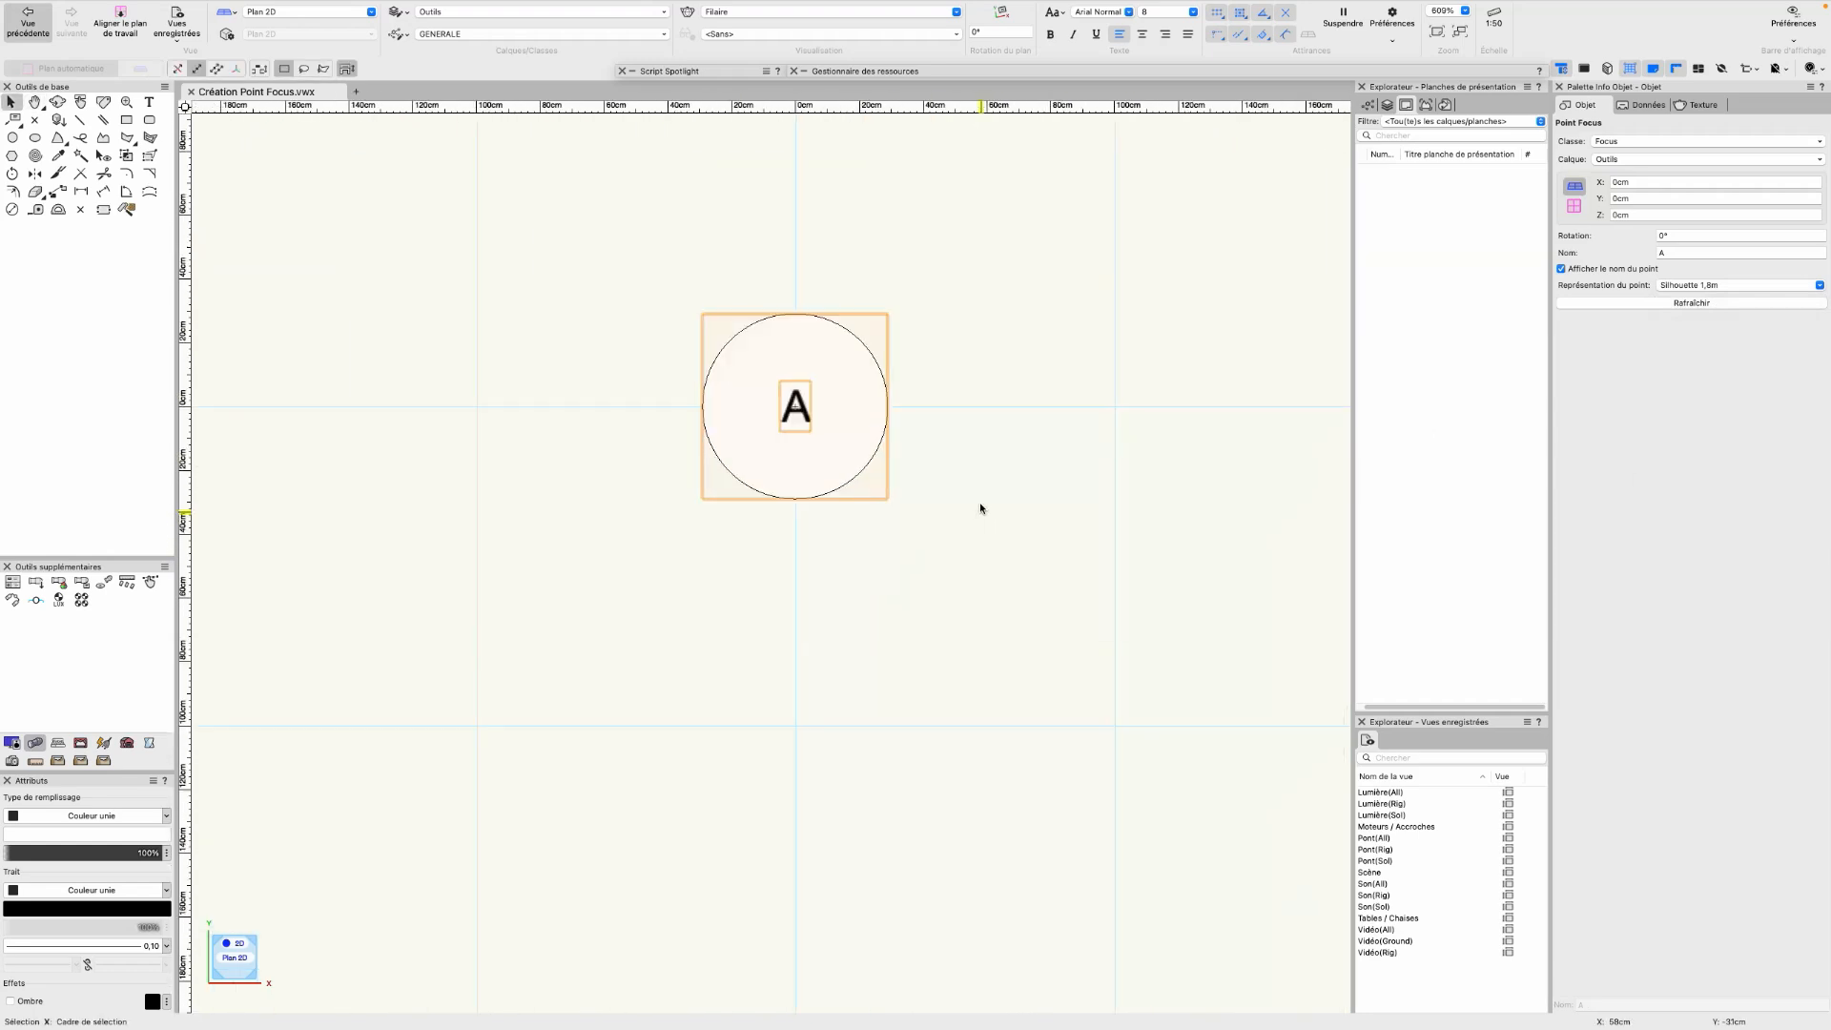
left_click(981, 506)
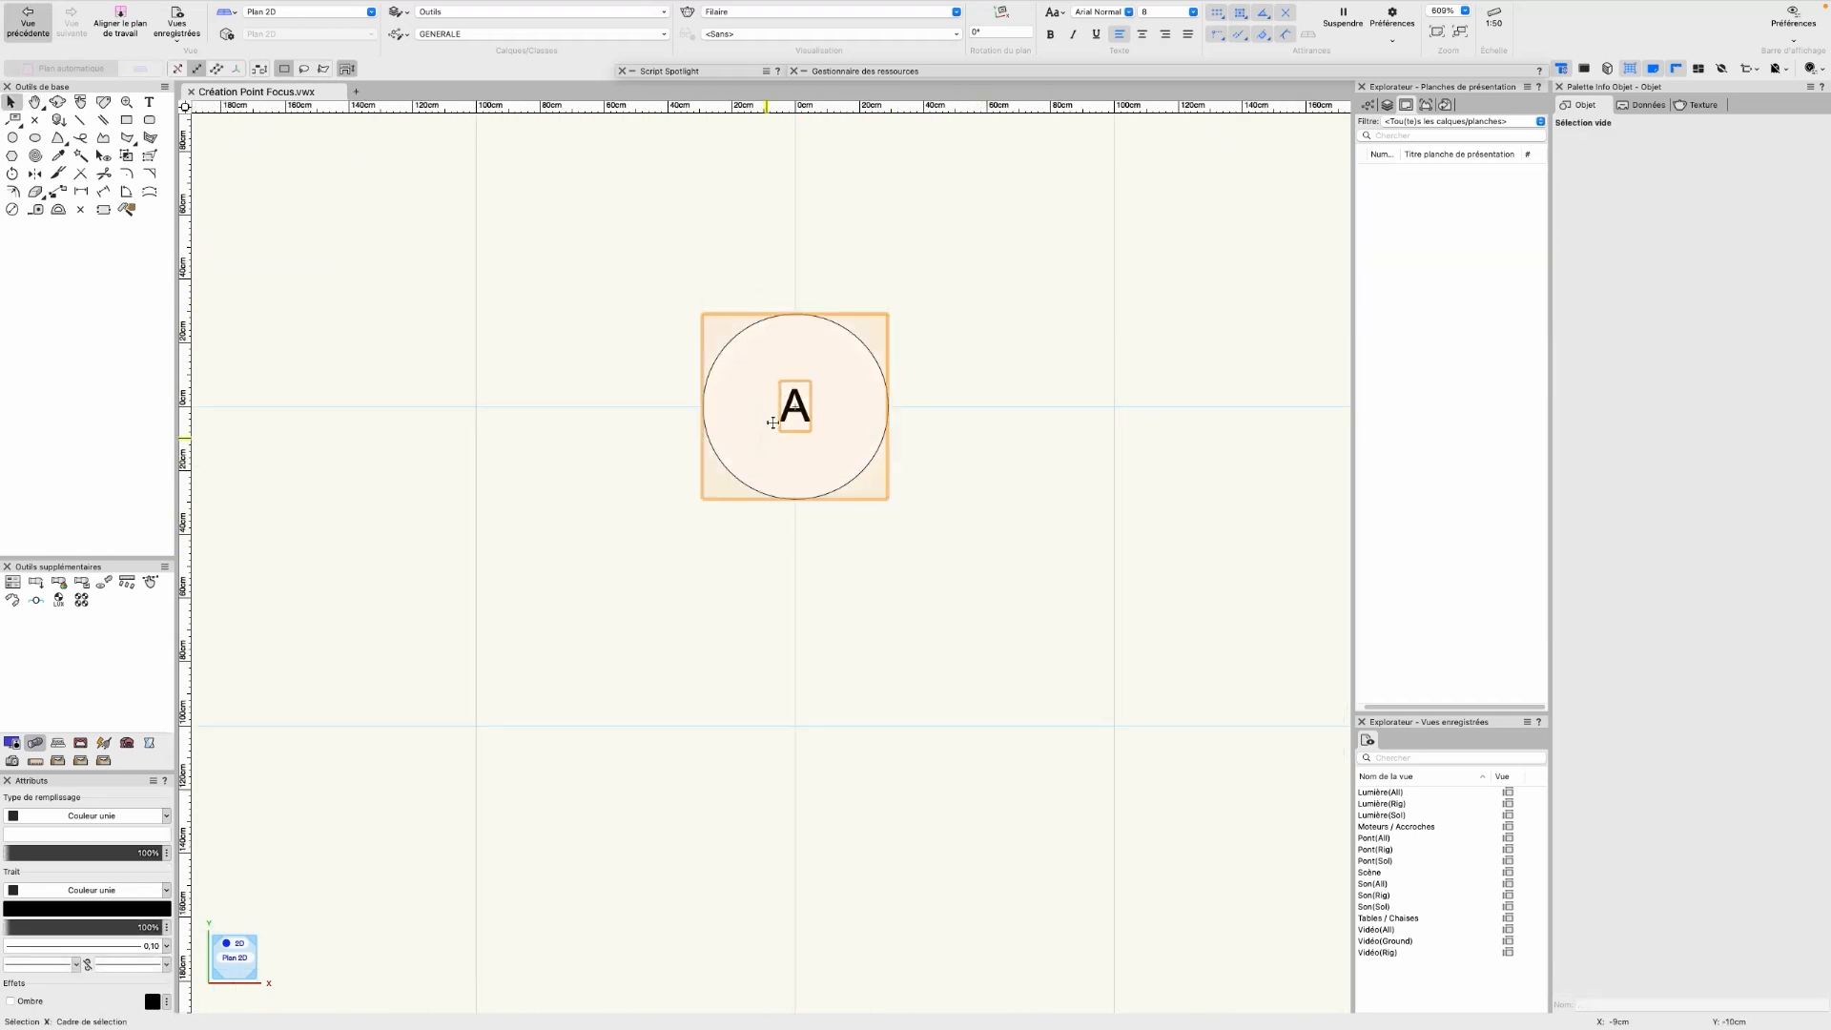
scroll(803, 386, "down", 1)
left_click(802, 389)
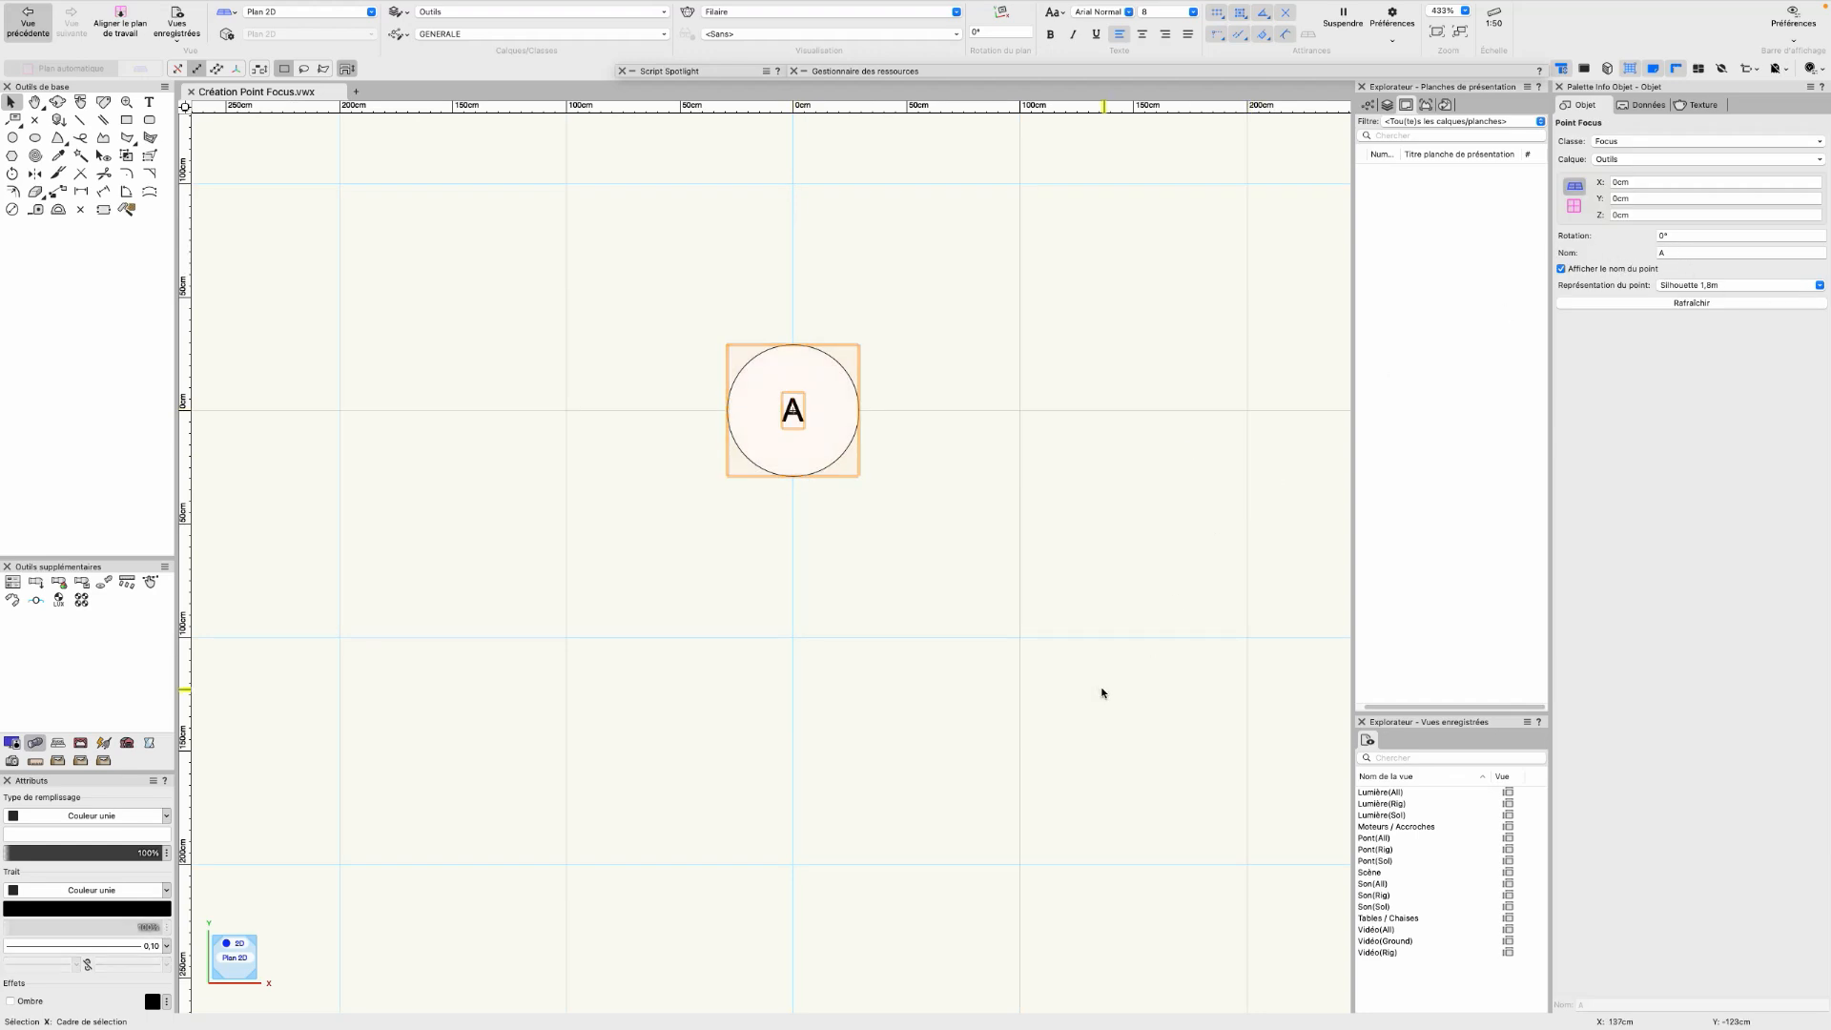
middle_click_drag(1070, 756, 923, 449, "shift")
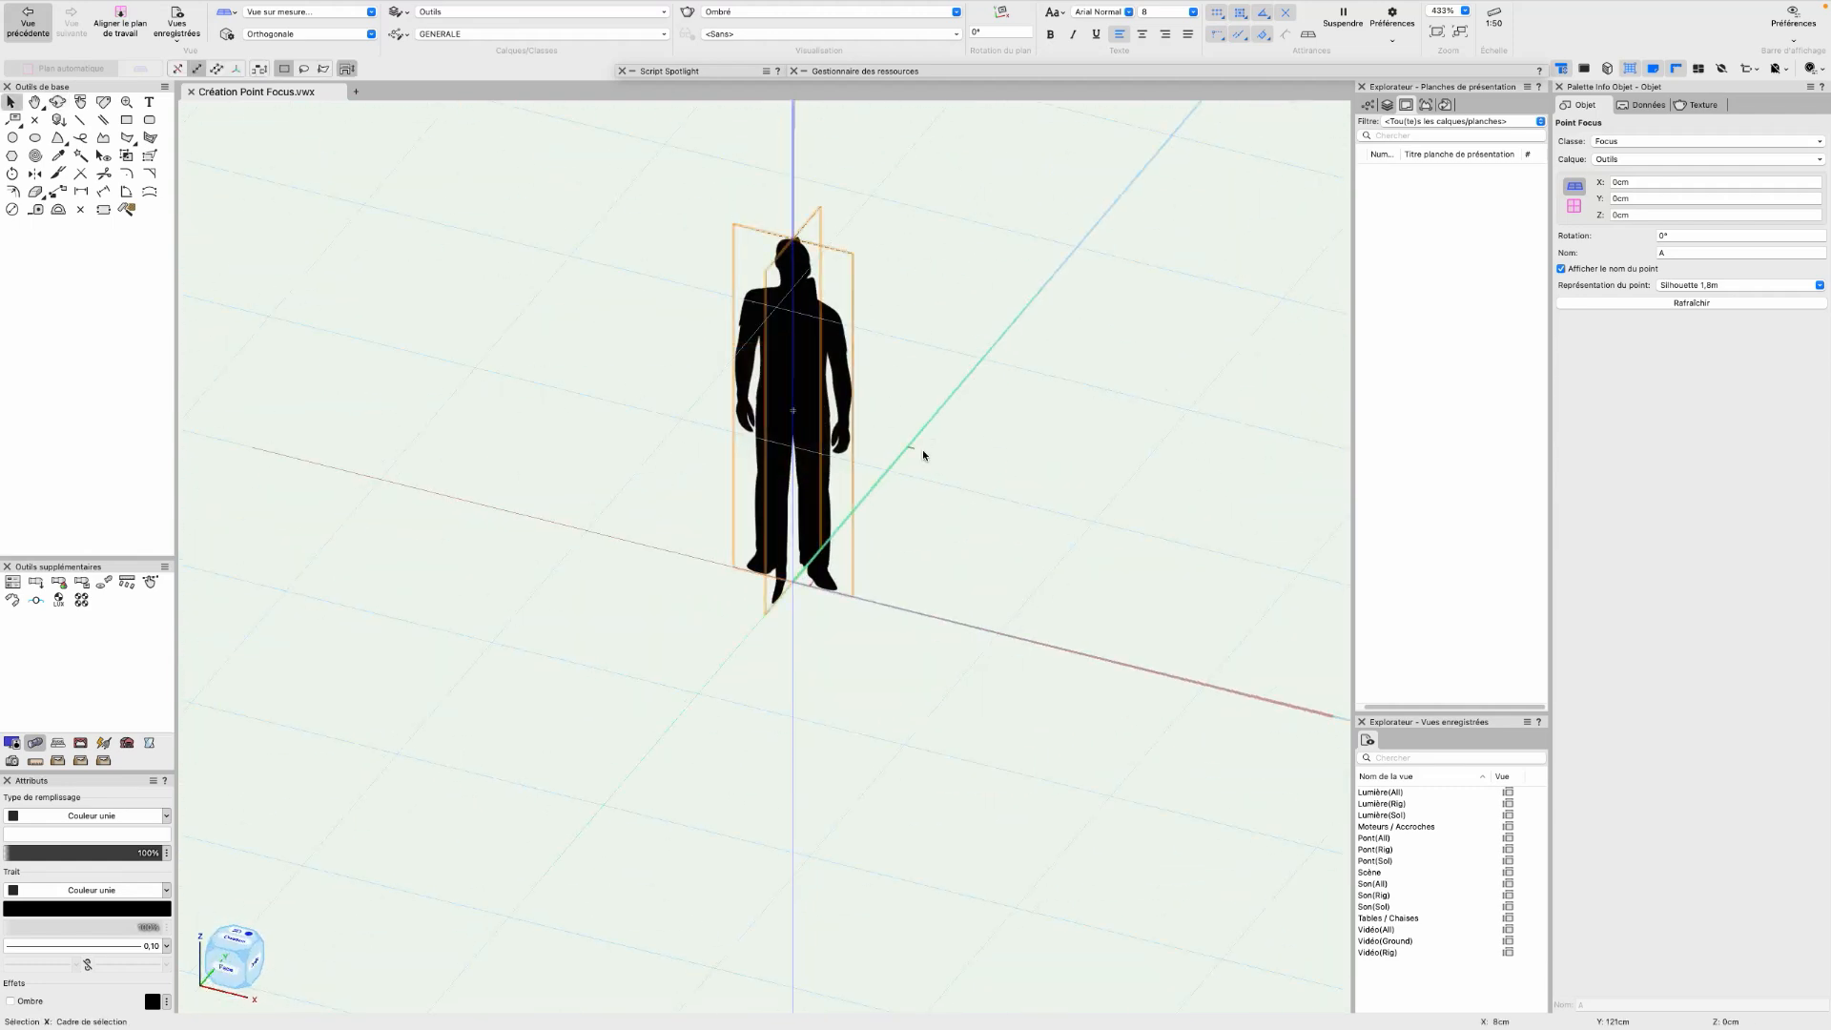
In the 2D plan, insert an ETC Source 4 CE 19deg projector at about X -652 cm, Y -470 cm, with Z set to 700 cm
key("super+5")
scroll(912, 461, "down", 8)
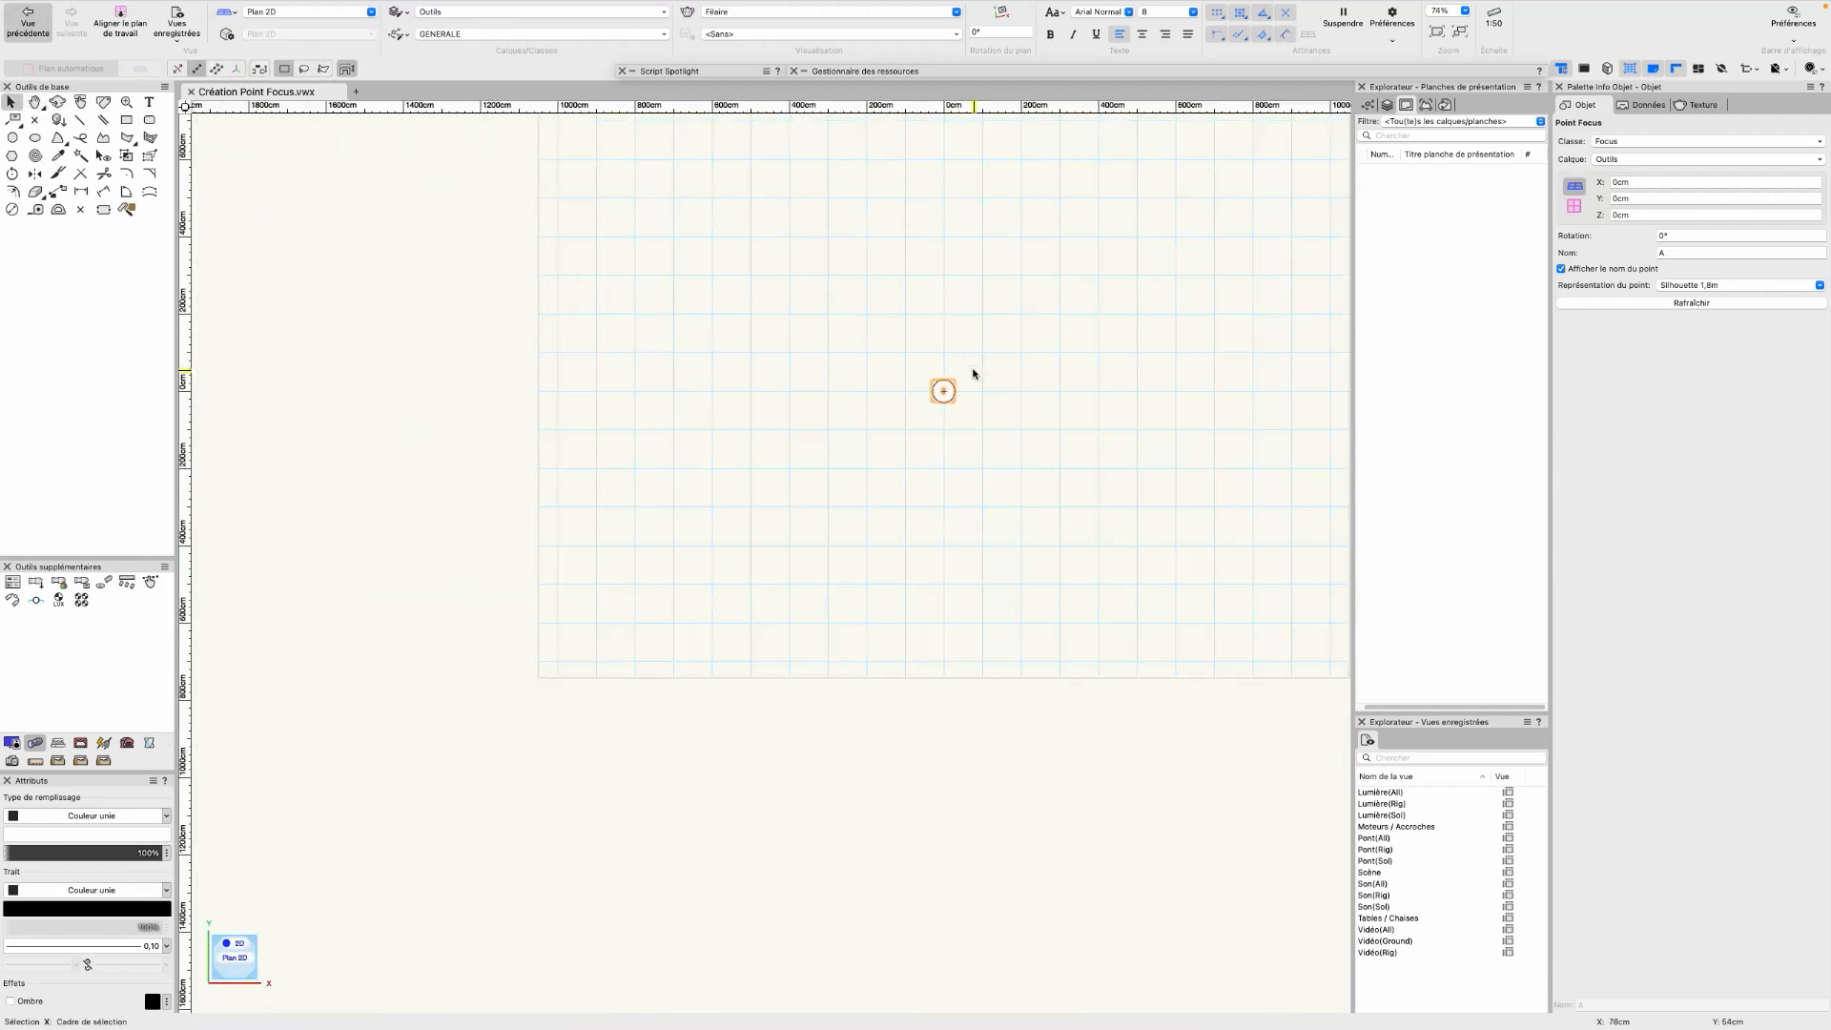
left_click(36, 582)
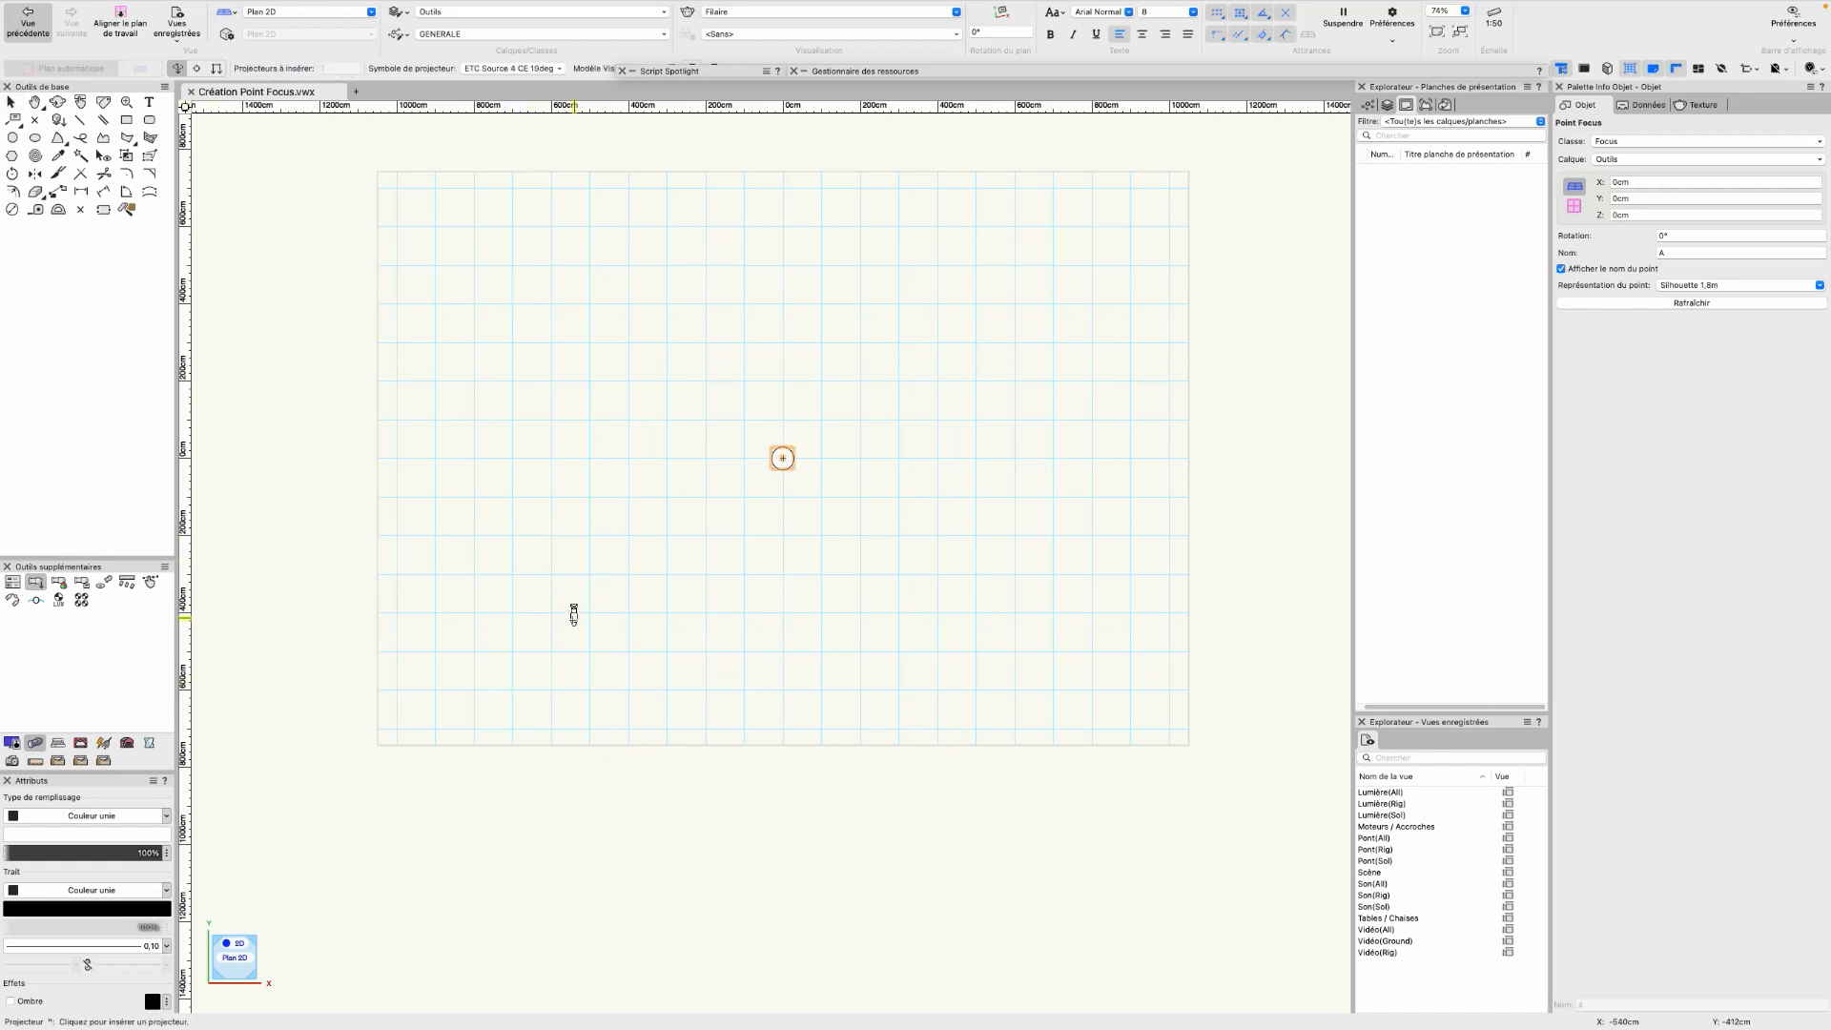
left_click(531, 640)
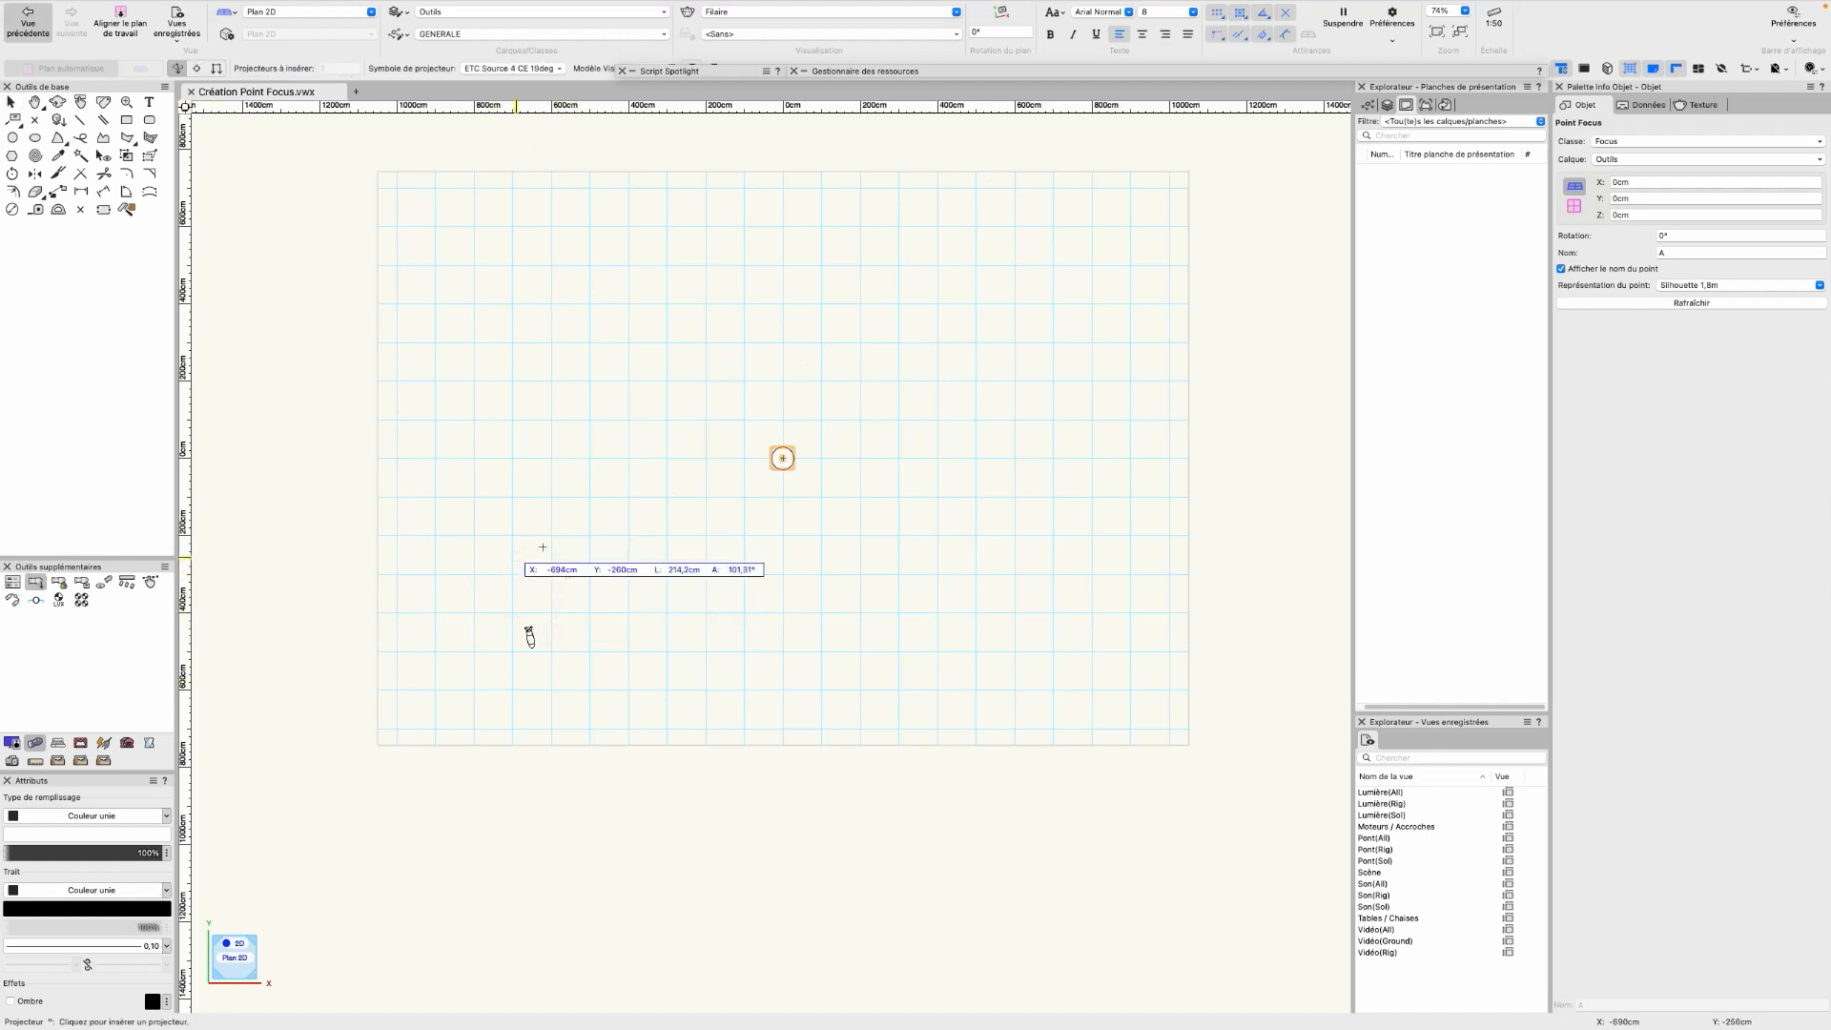
left_click(600, 596)
left_click_drag(1633, 215, 1593, 203)
type("652c")
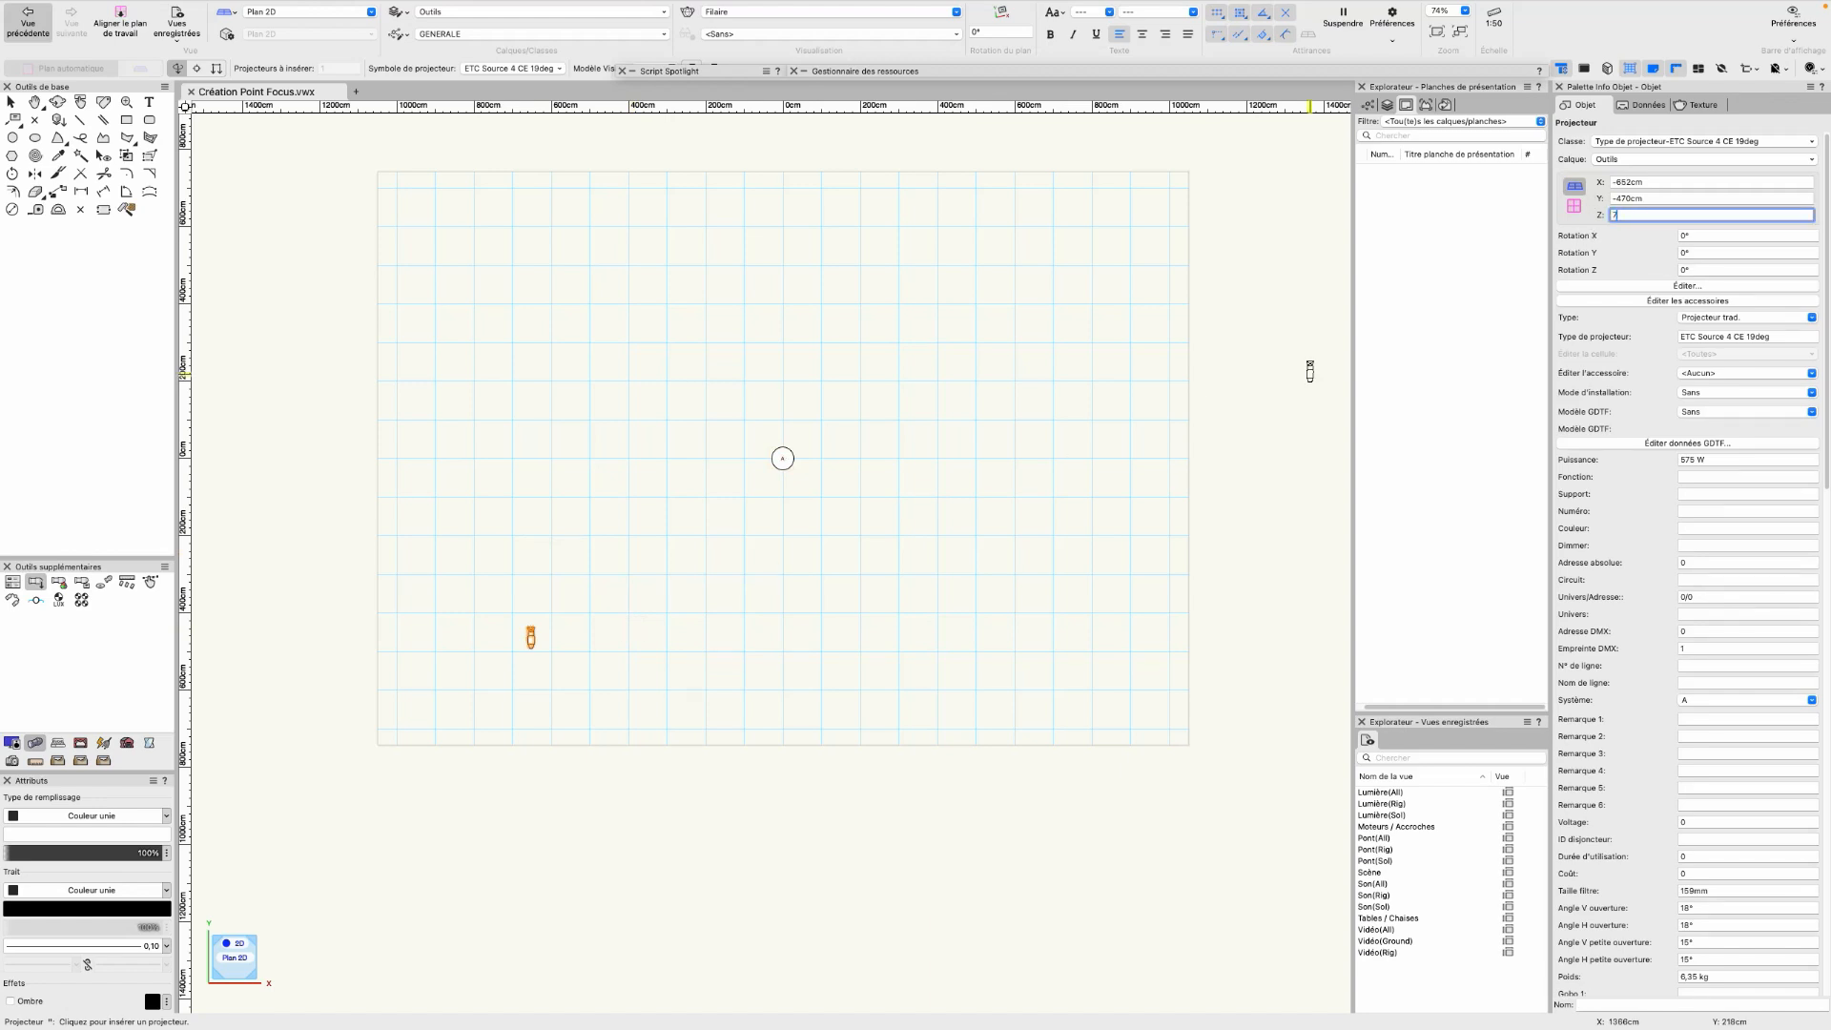
type("m")
key("Return")
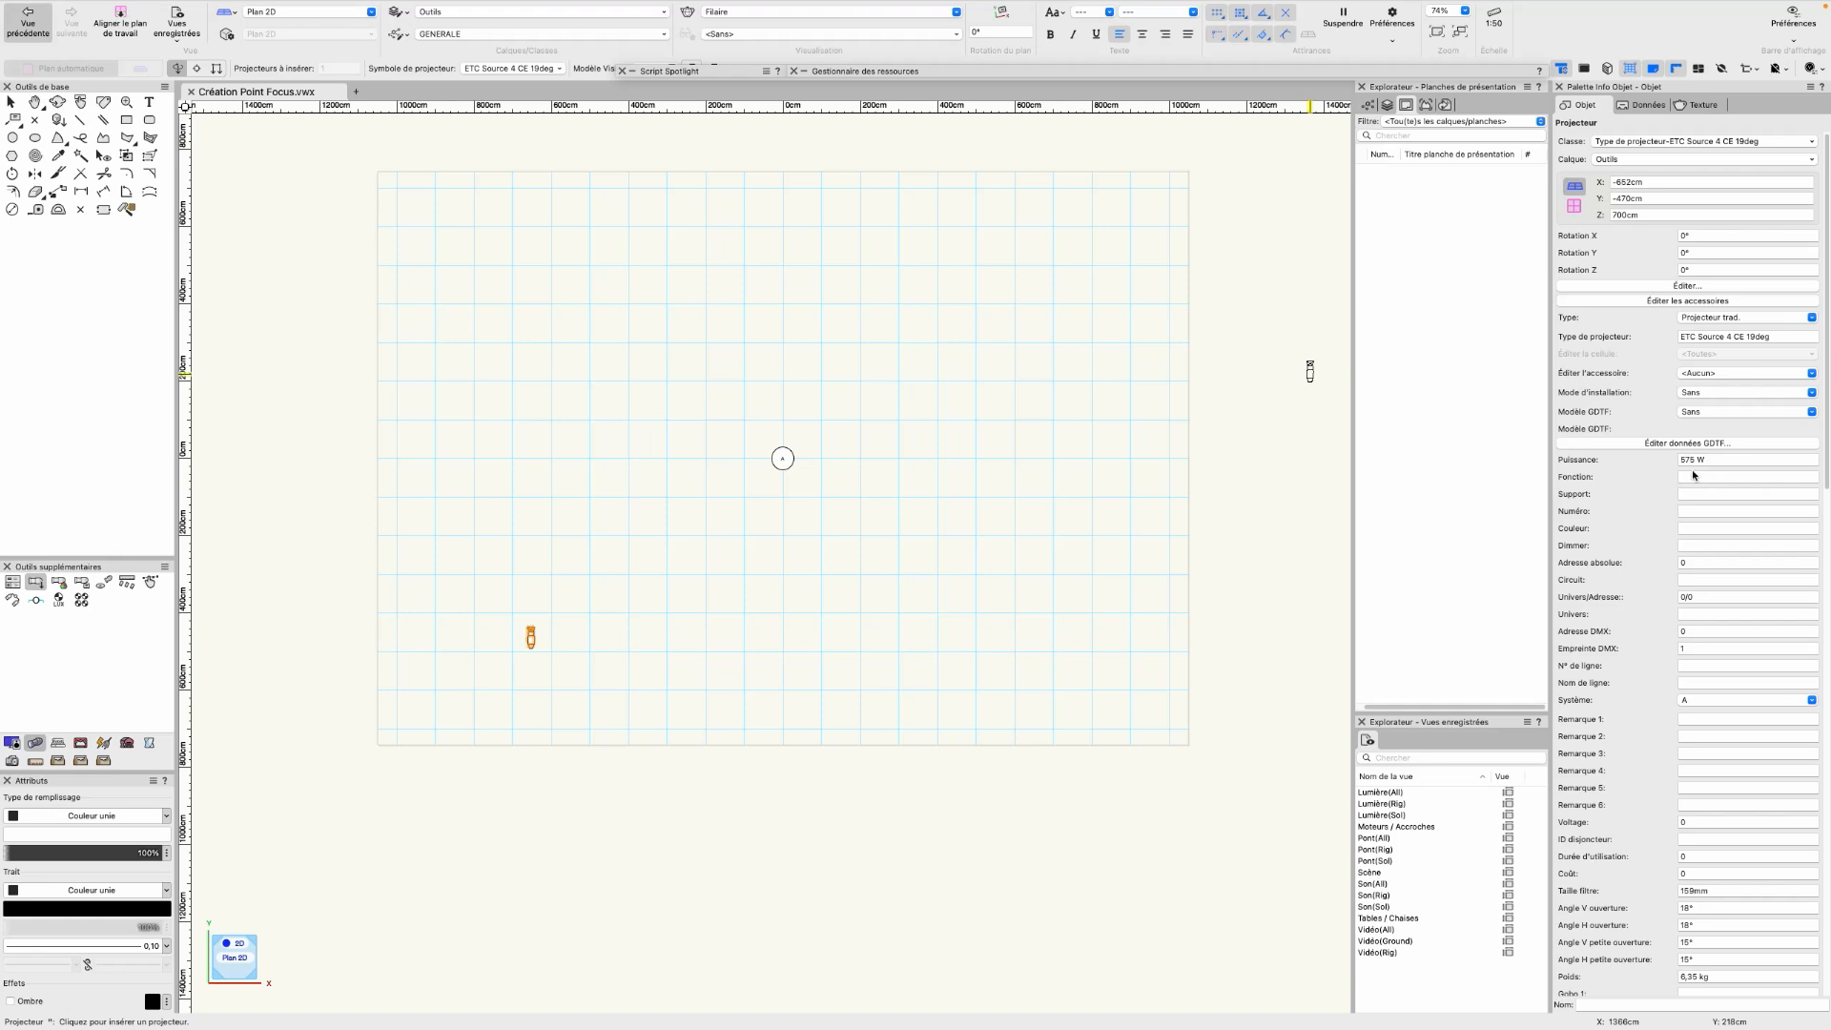
Enable the Faisceau lumineux option in the projector's lighting settings and apply it
left_click(1687, 286)
left_click(1253, 321)
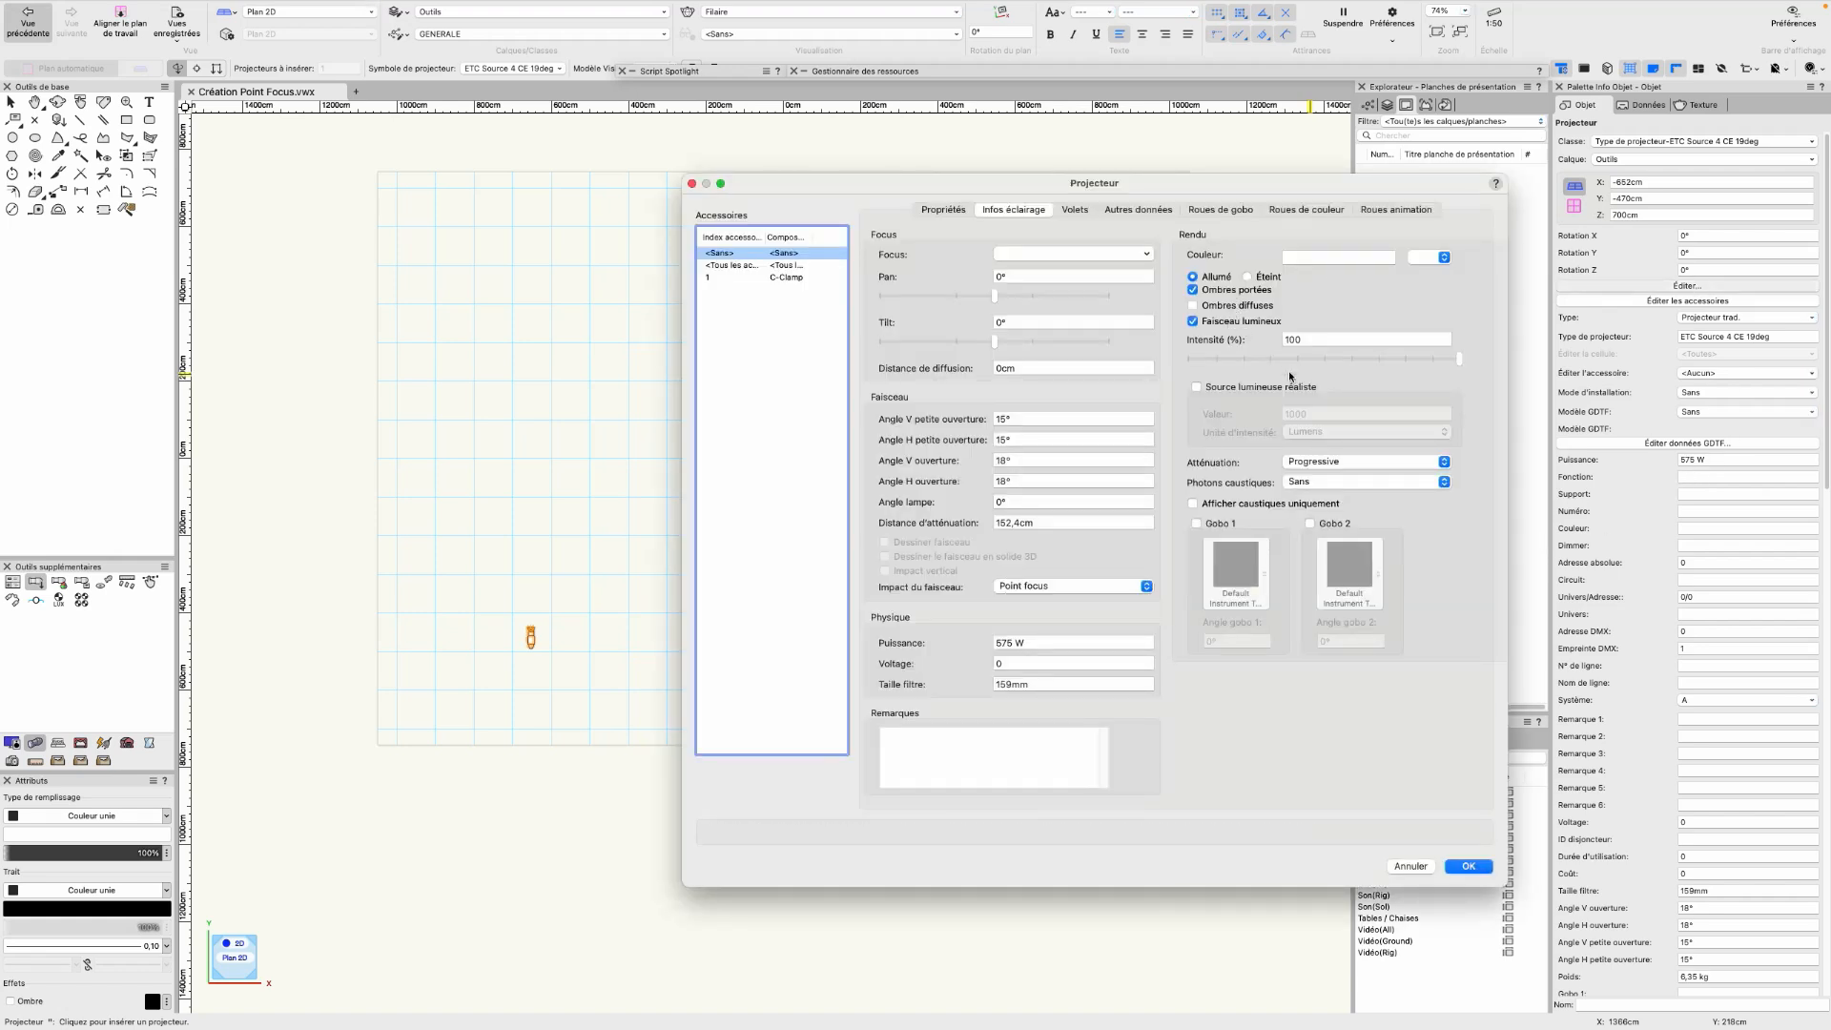
left_click(1469, 866)
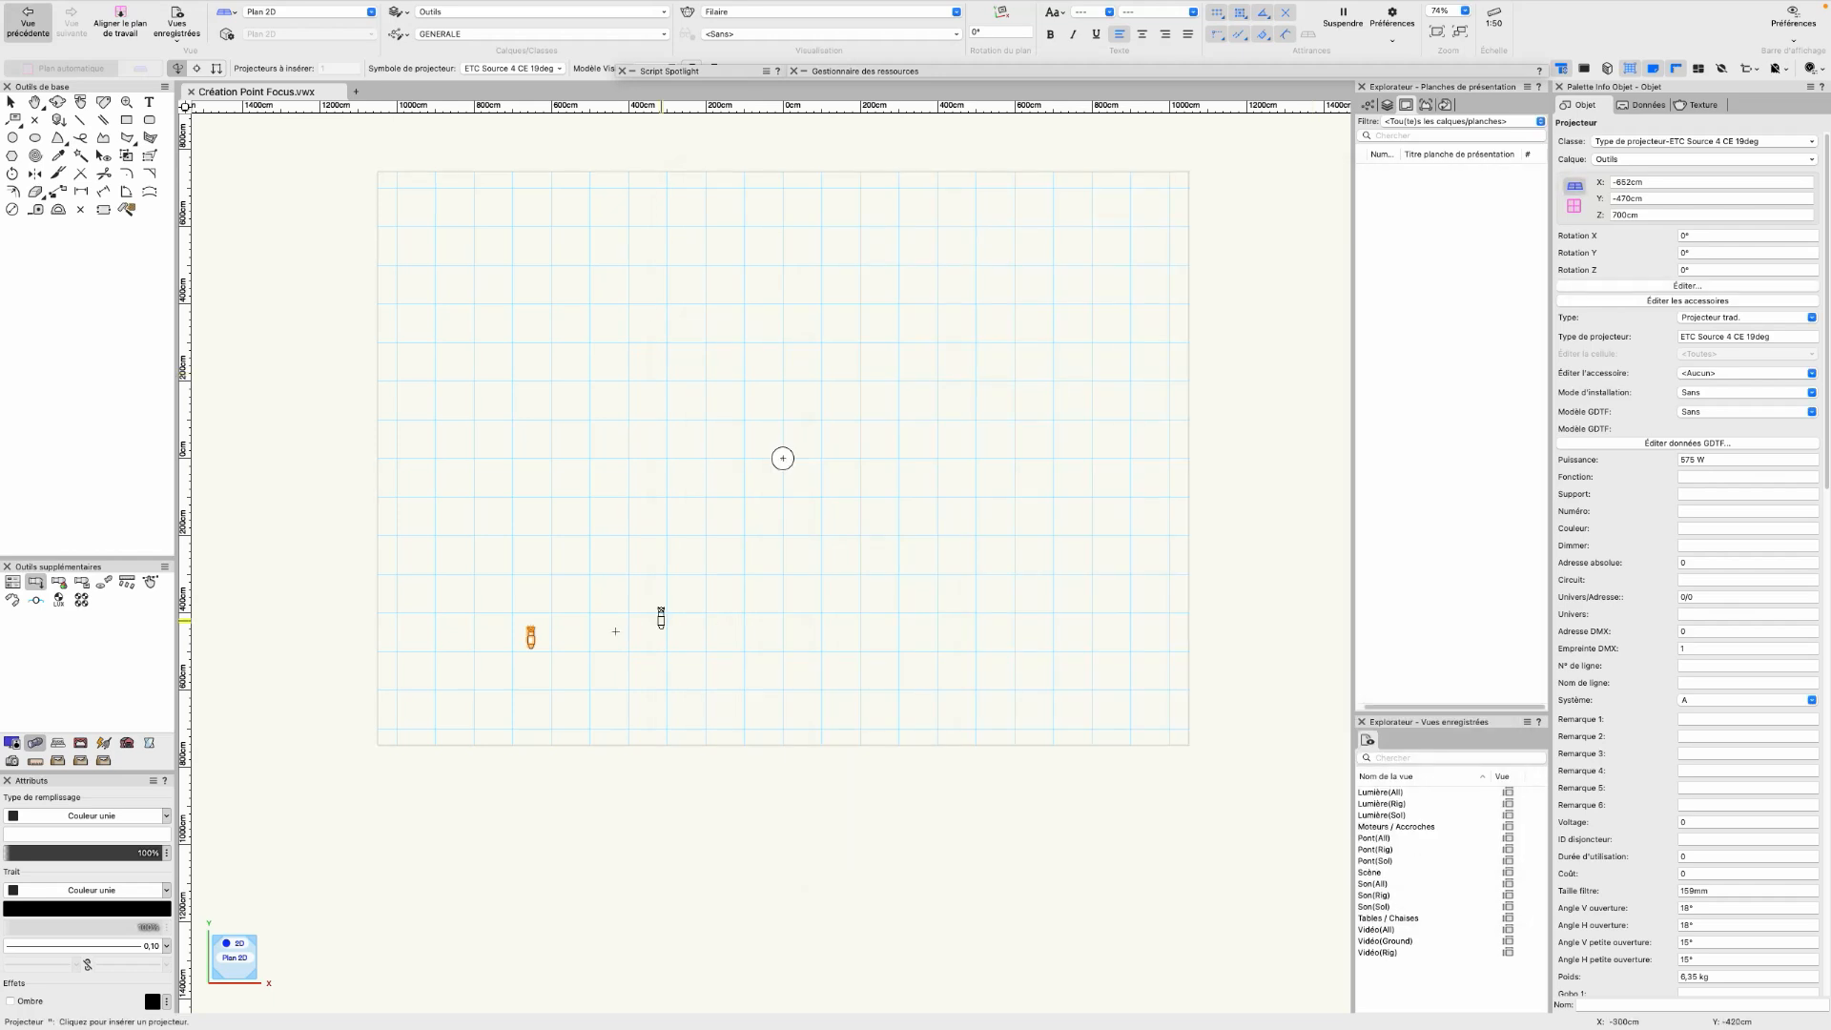
Set the projector's Focus value to "a" so that it aims at the silhouette focus point
scroll(1712, 632, "down", 12)
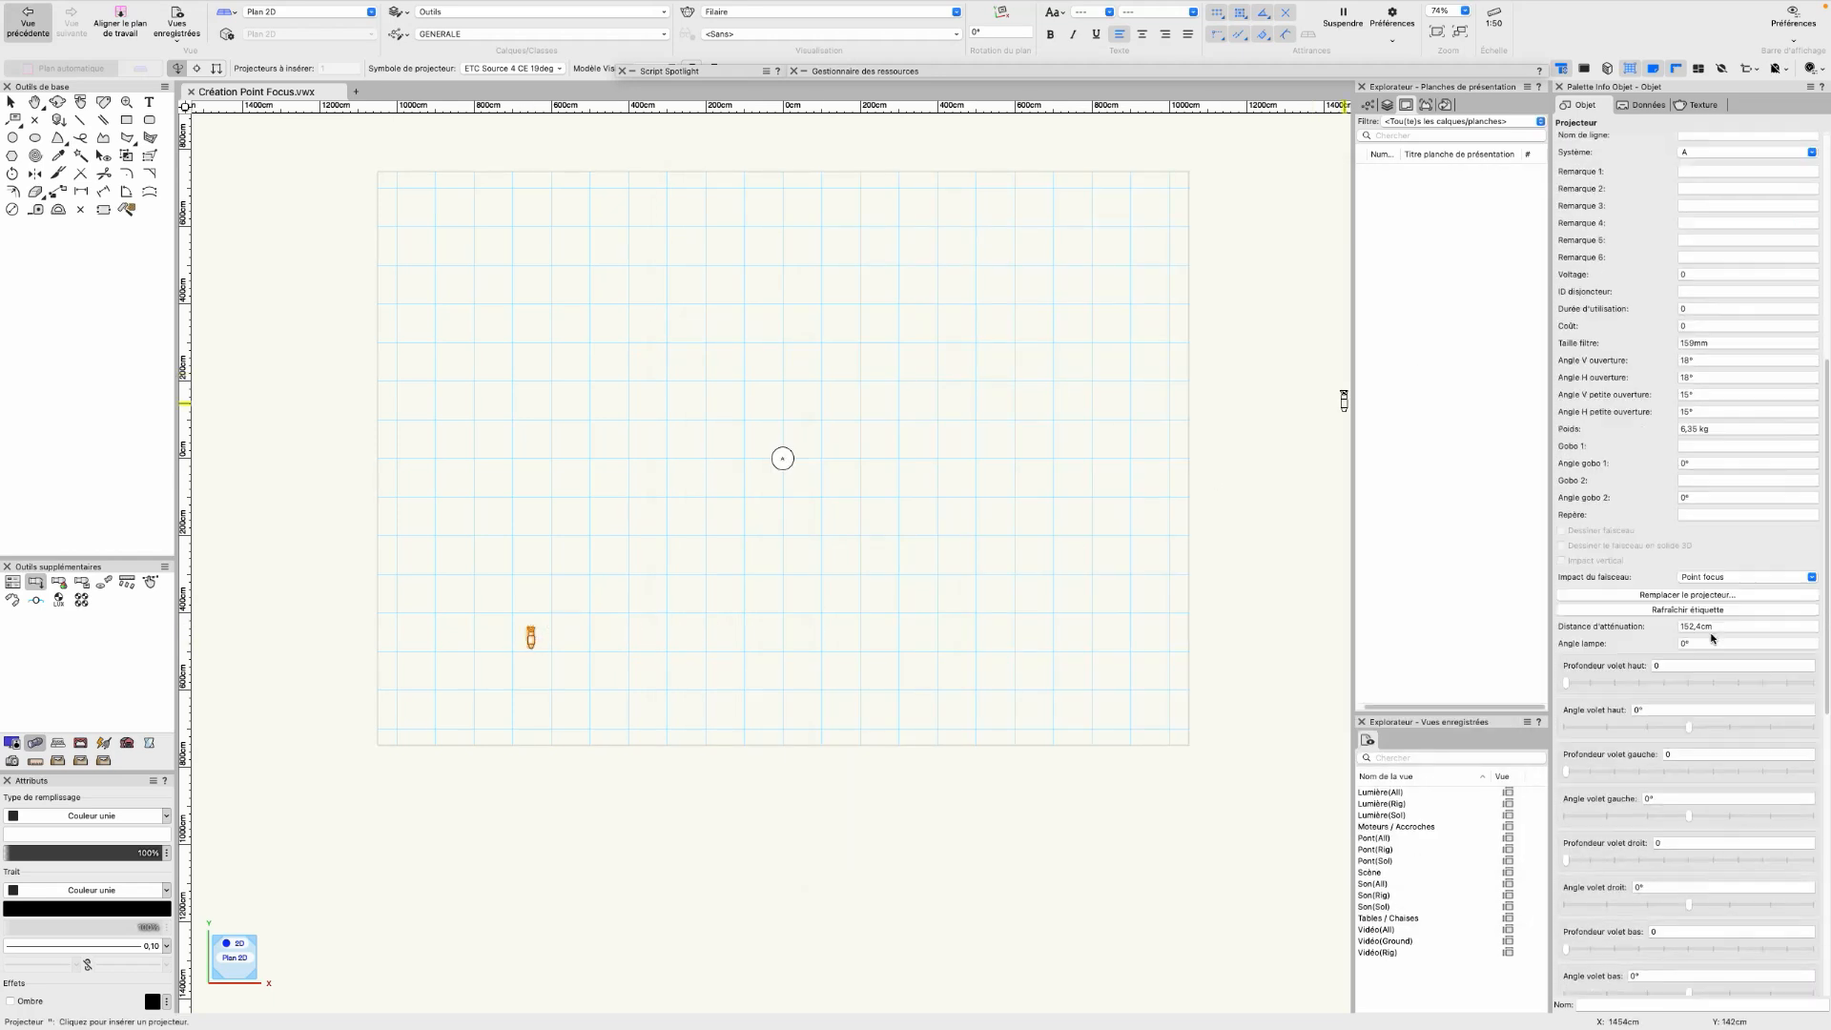
scroll(1714, 632, "down", 10)
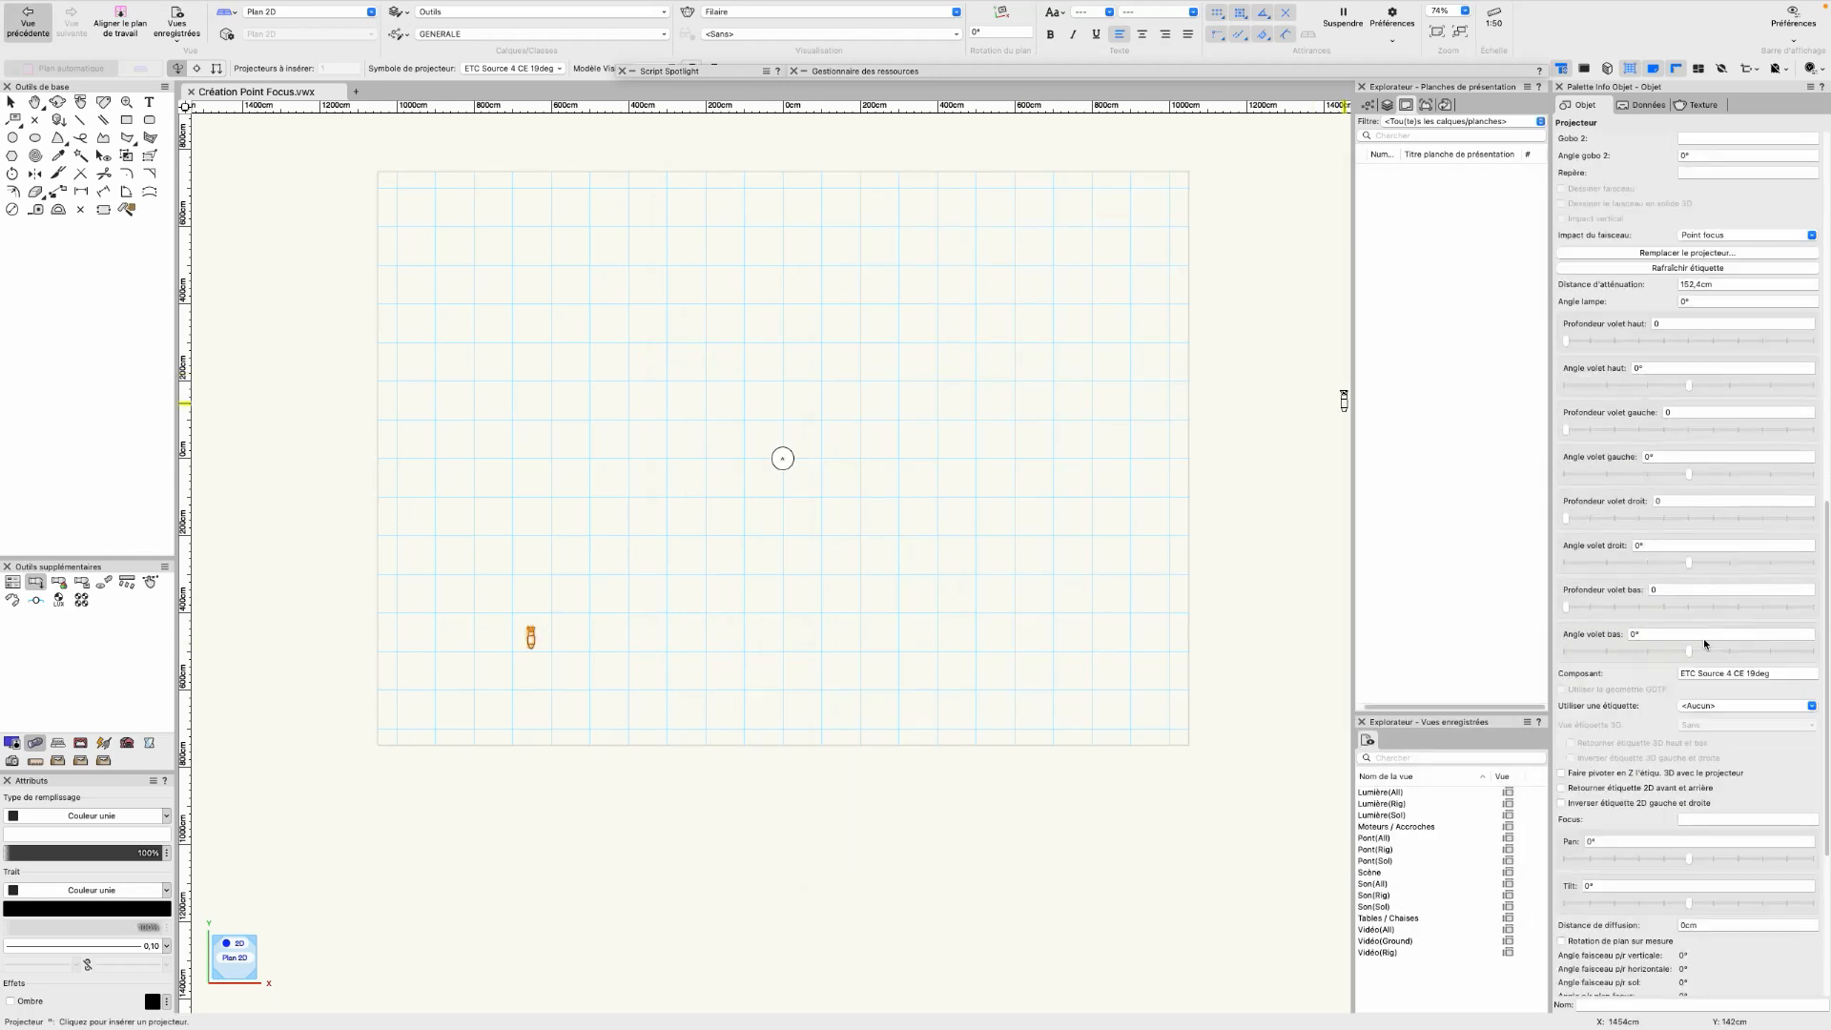
scroll(1712, 642, "down", 1)
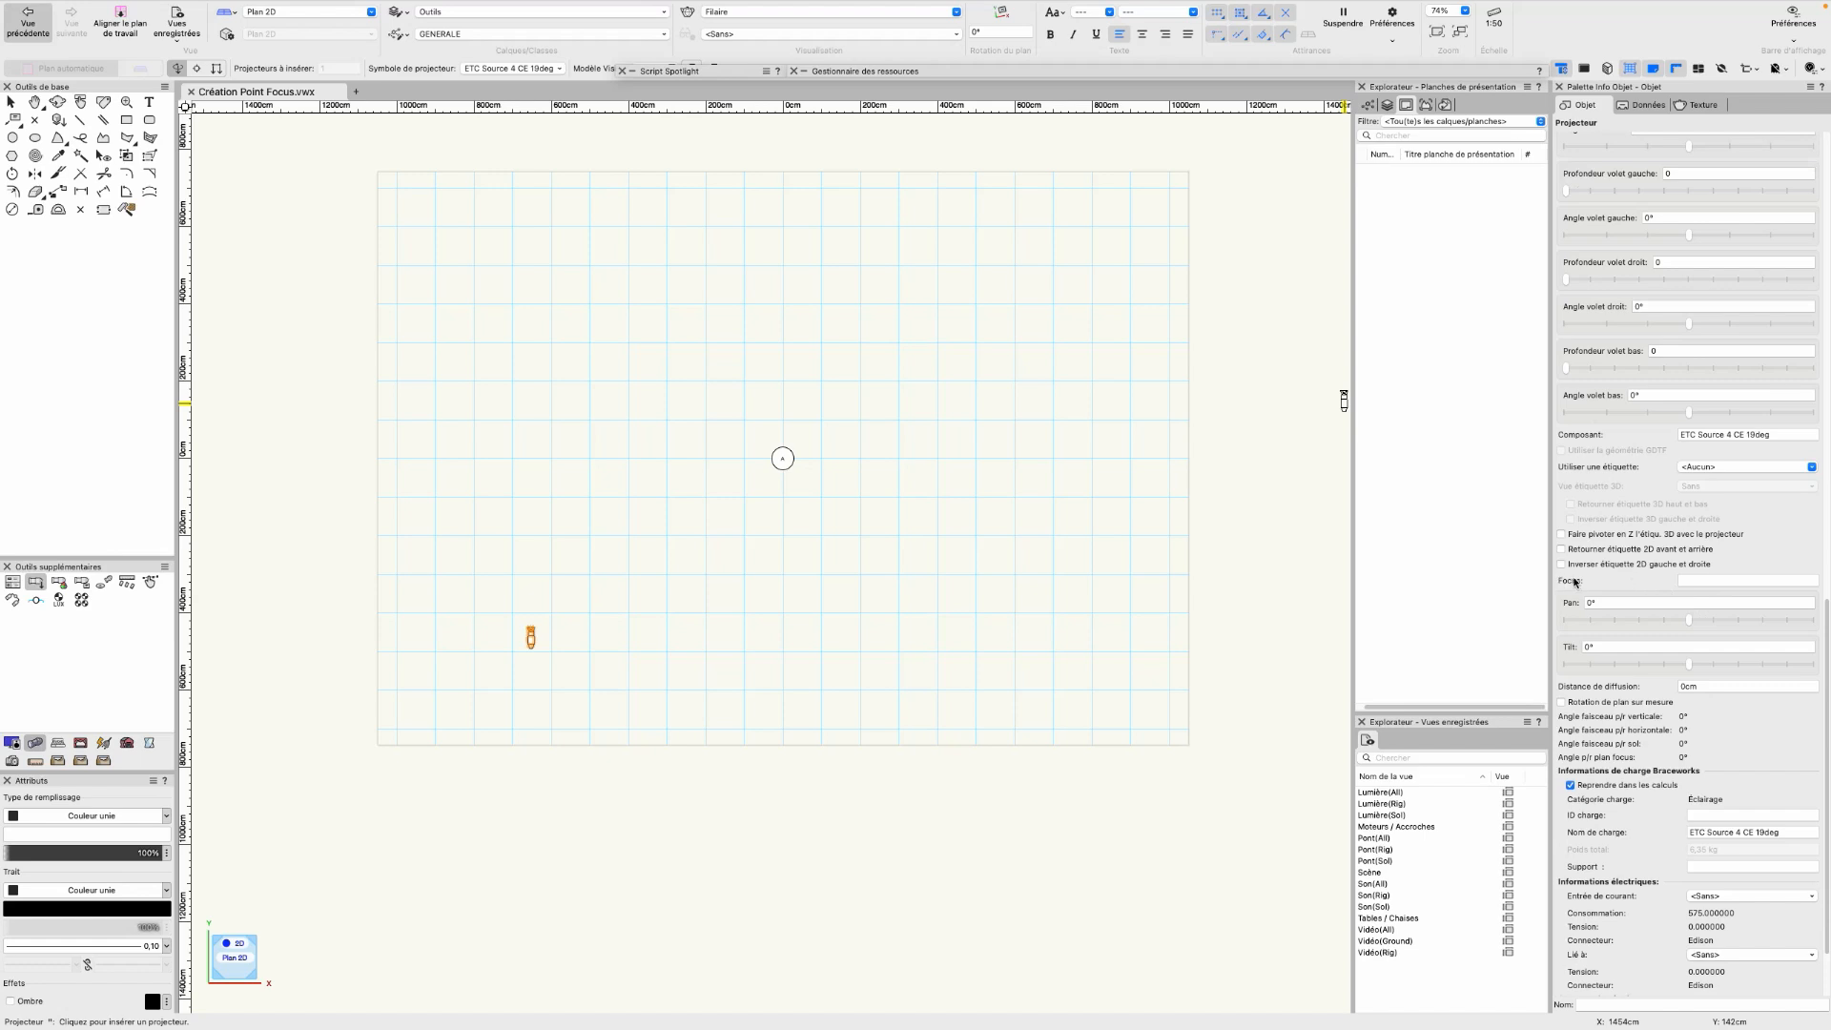
left_click(1692, 580)
key("Return")
Examine the projector's light beam and the silhouette from several 3D angles
key("shift+c")
mouse_move(814, 699)
left_mouse_down()
mouse_move(823, 717)
mouse_move(575, 312)
mouse_move(620, 340)
left_mouse_up()
key("x")
scroll(817, 640, "up", 5)
scroll(817, 639, "down", 2)
key("shift+c")
left_click_drag(806, 524, 900, 523)
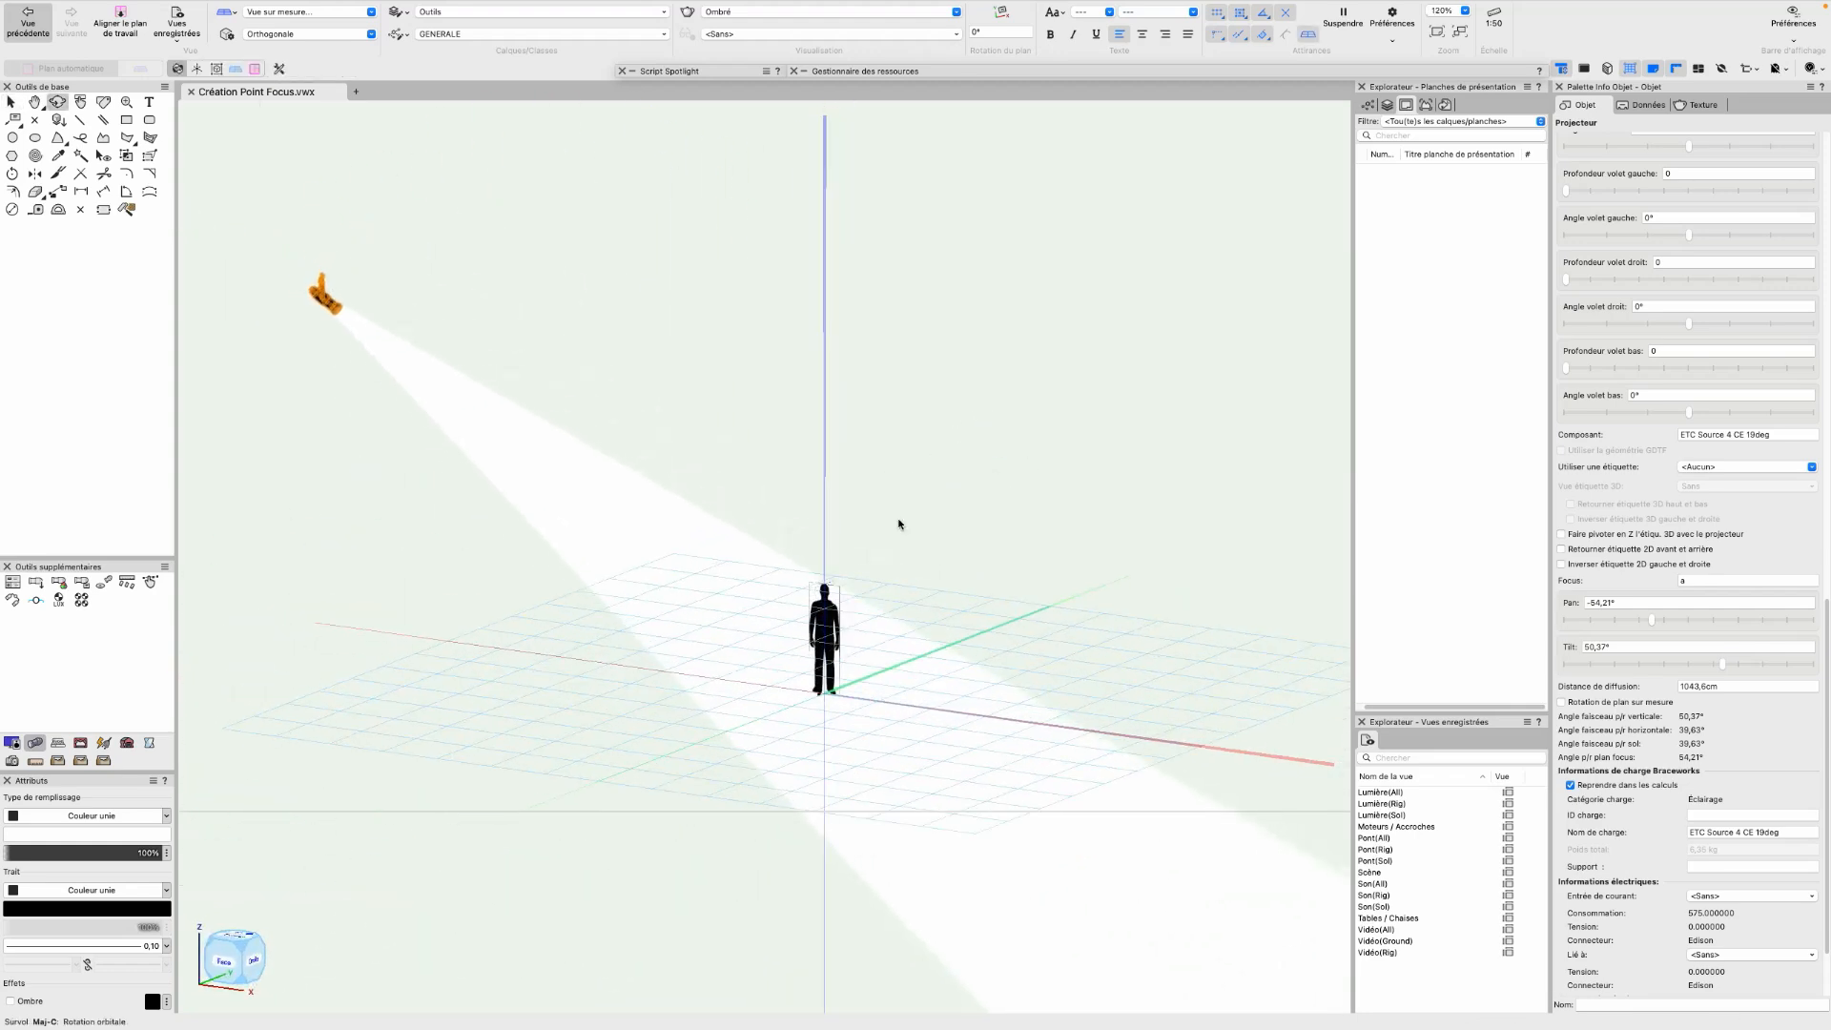
Turn on the Dessiner faisceau option for the projector
key("x")
scroll(1621, 525, "up", 10)
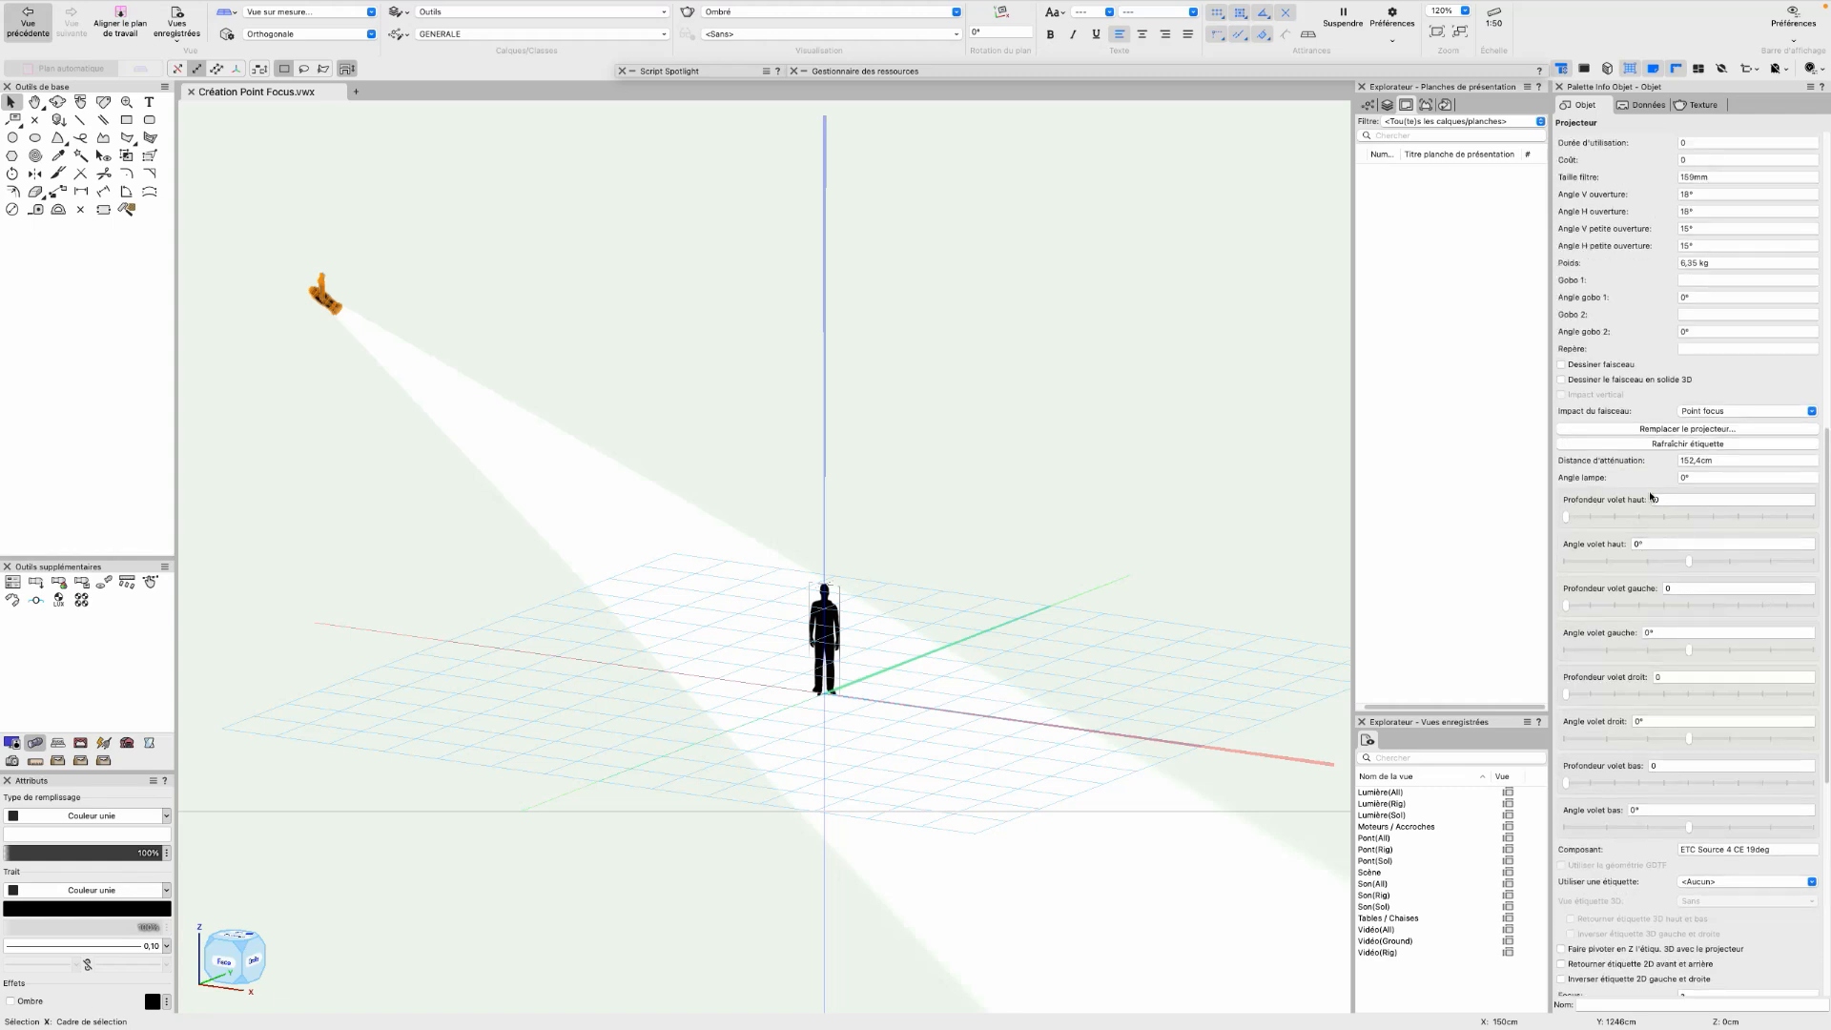
left_click(1606, 366)
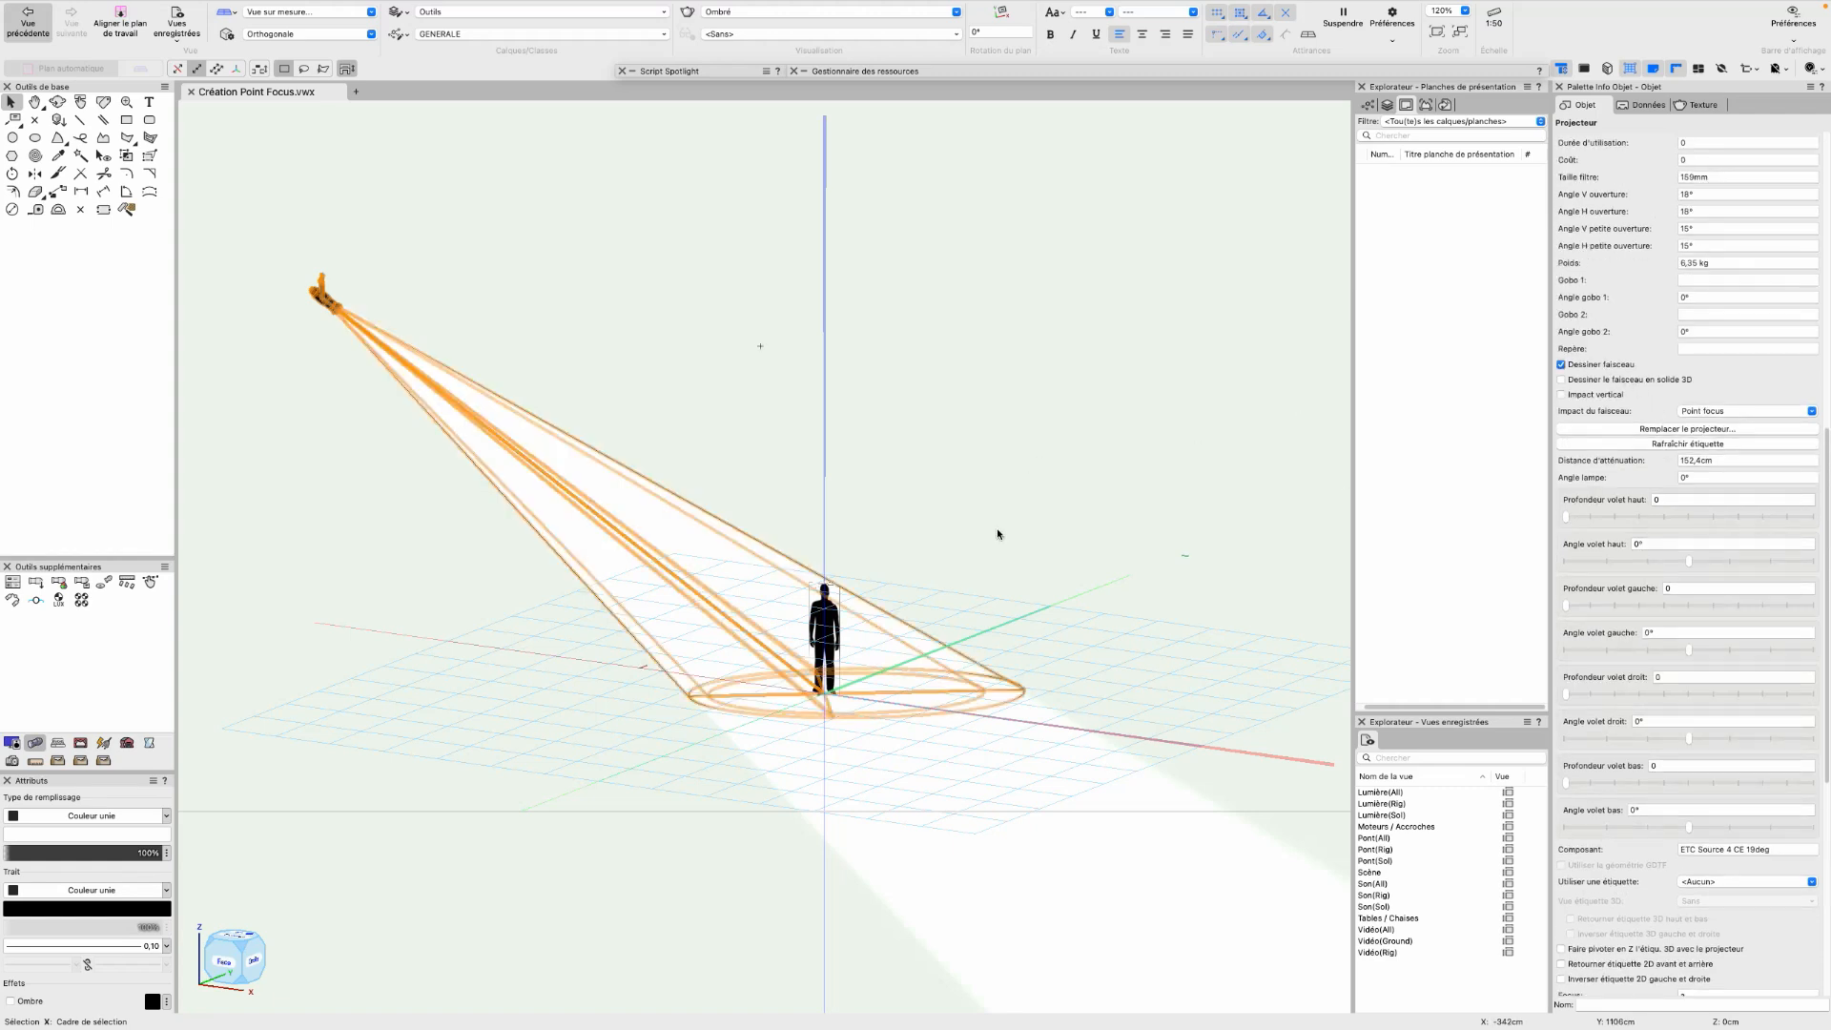
Examine the drawn beam outline around the silhouette in 3D, with the projector deselected
scroll(870, 572, "up", 3)
scroll(870, 572, "down", 1)
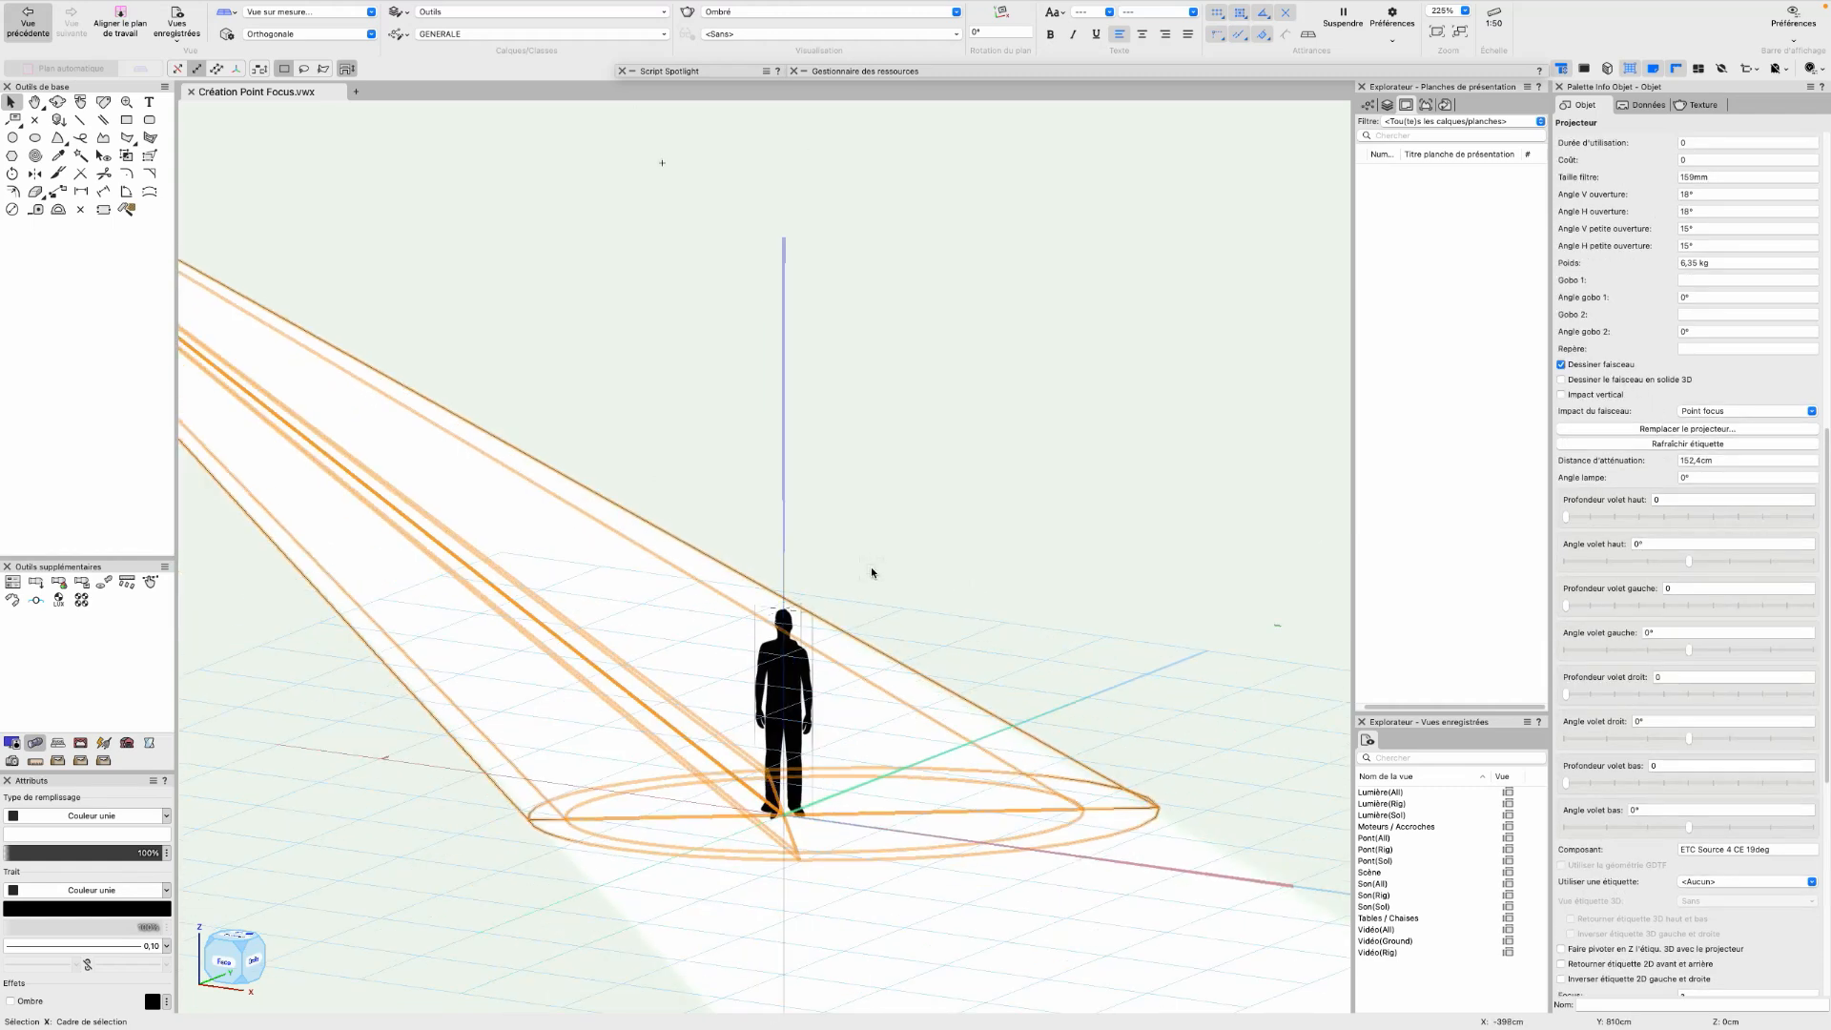
key("shift+c")
left_click_drag(1015, 620, 884, 653)
key("x")
scroll(882, 653, "down", 2)
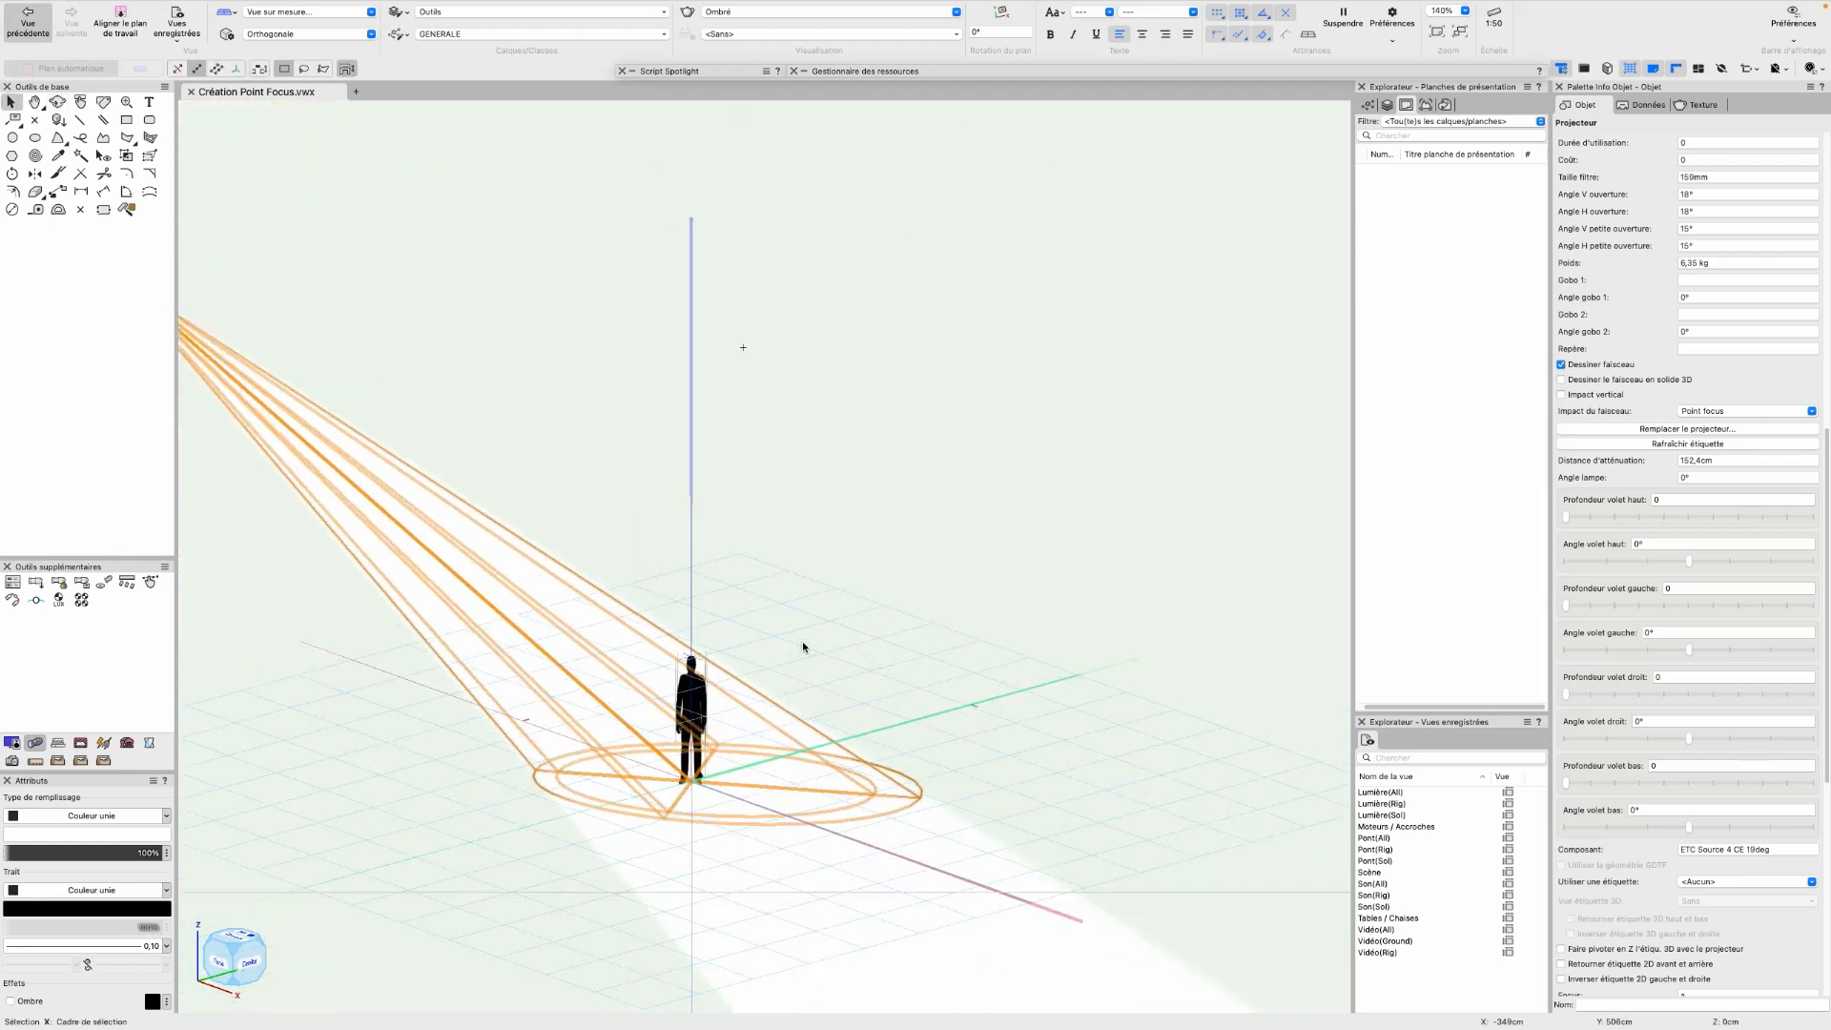
middle_click_drag(803, 641, 1063, 580)
left_click(999, 561)
scroll(999, 561, "up", 2)
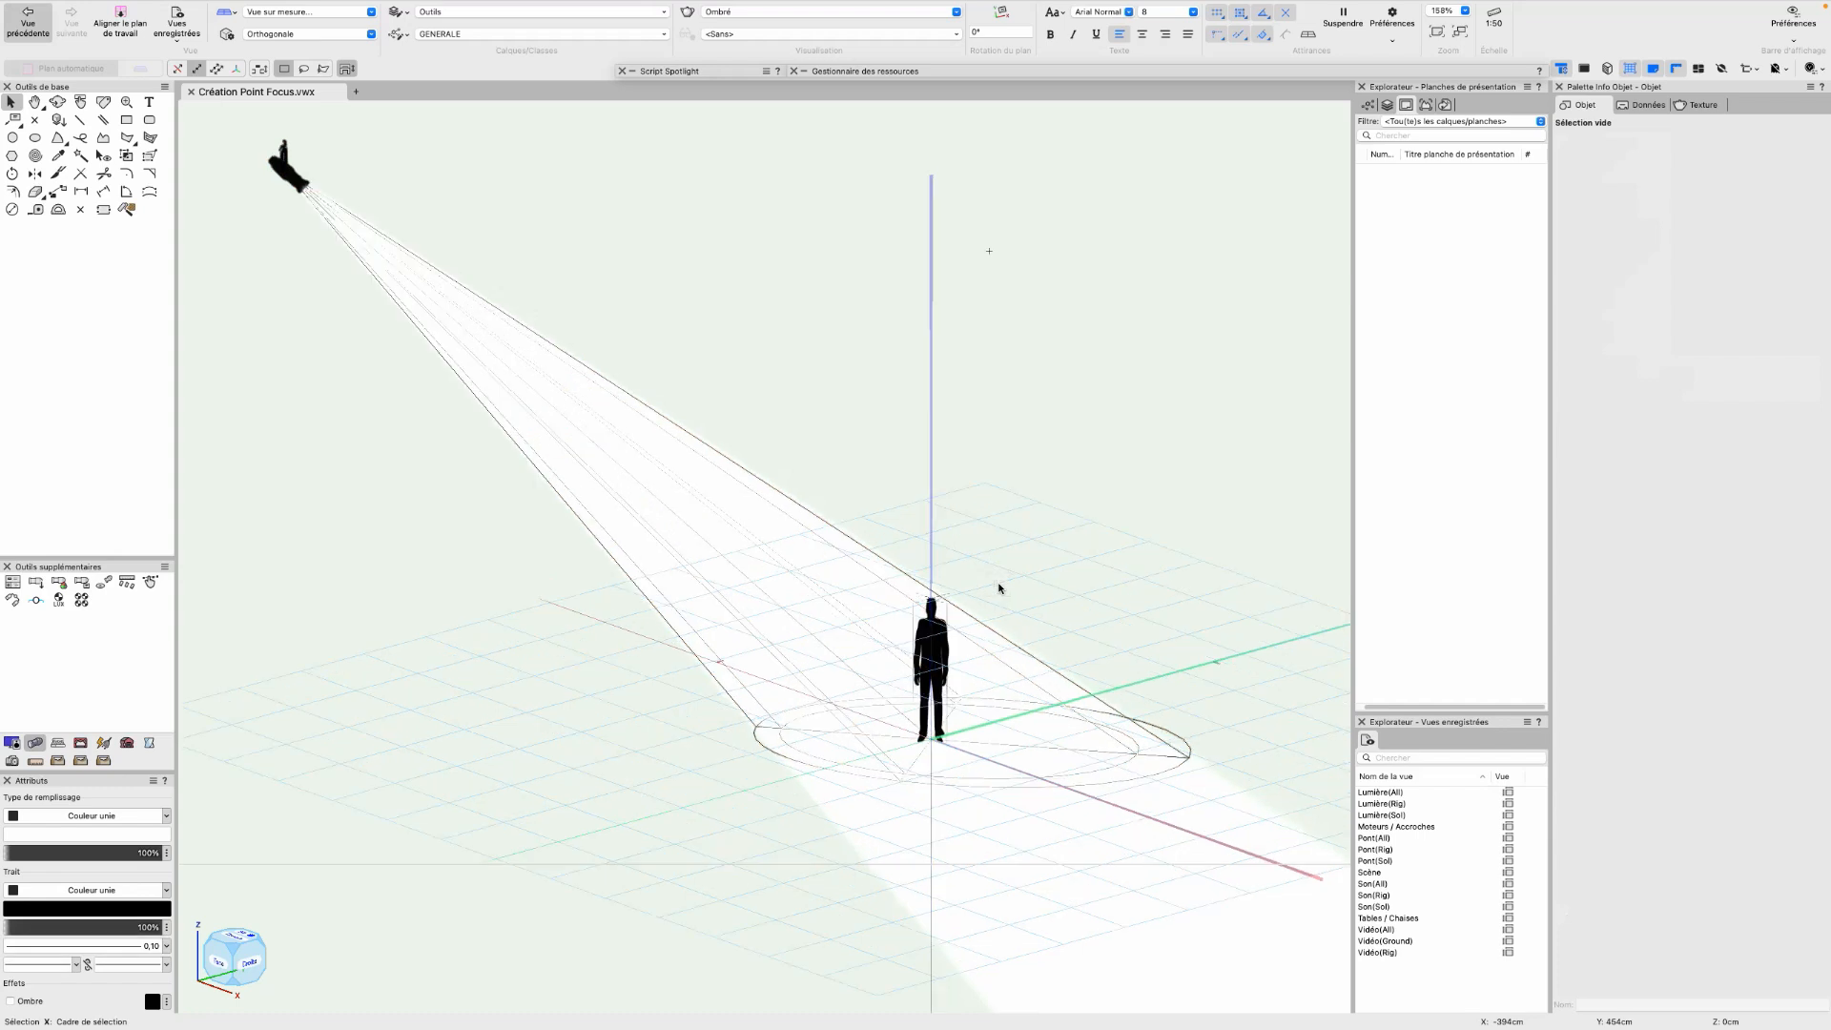
Try the Focus 8ft Circle representation on focus point A, and restore Silhouette 1,8m
left_click(924, 603)
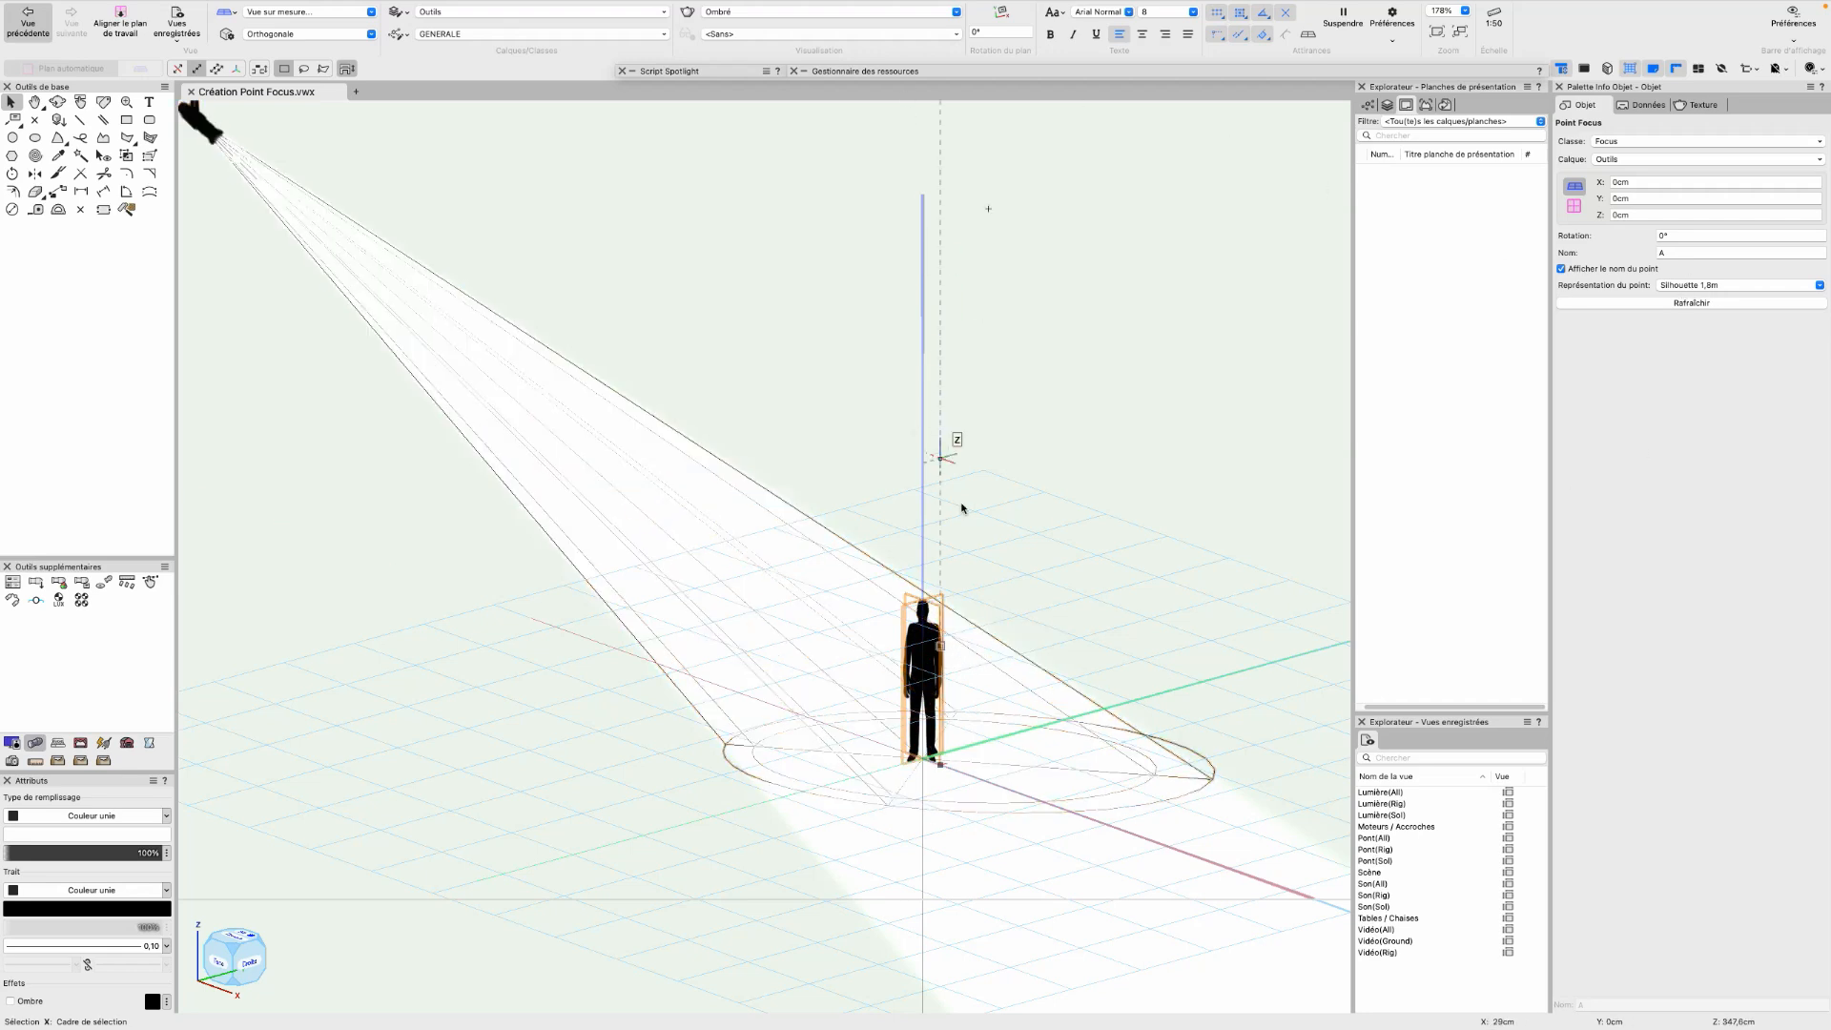
left_click(940, 71)
middle_click_drag(1045, 662, 1132, 605, "super")
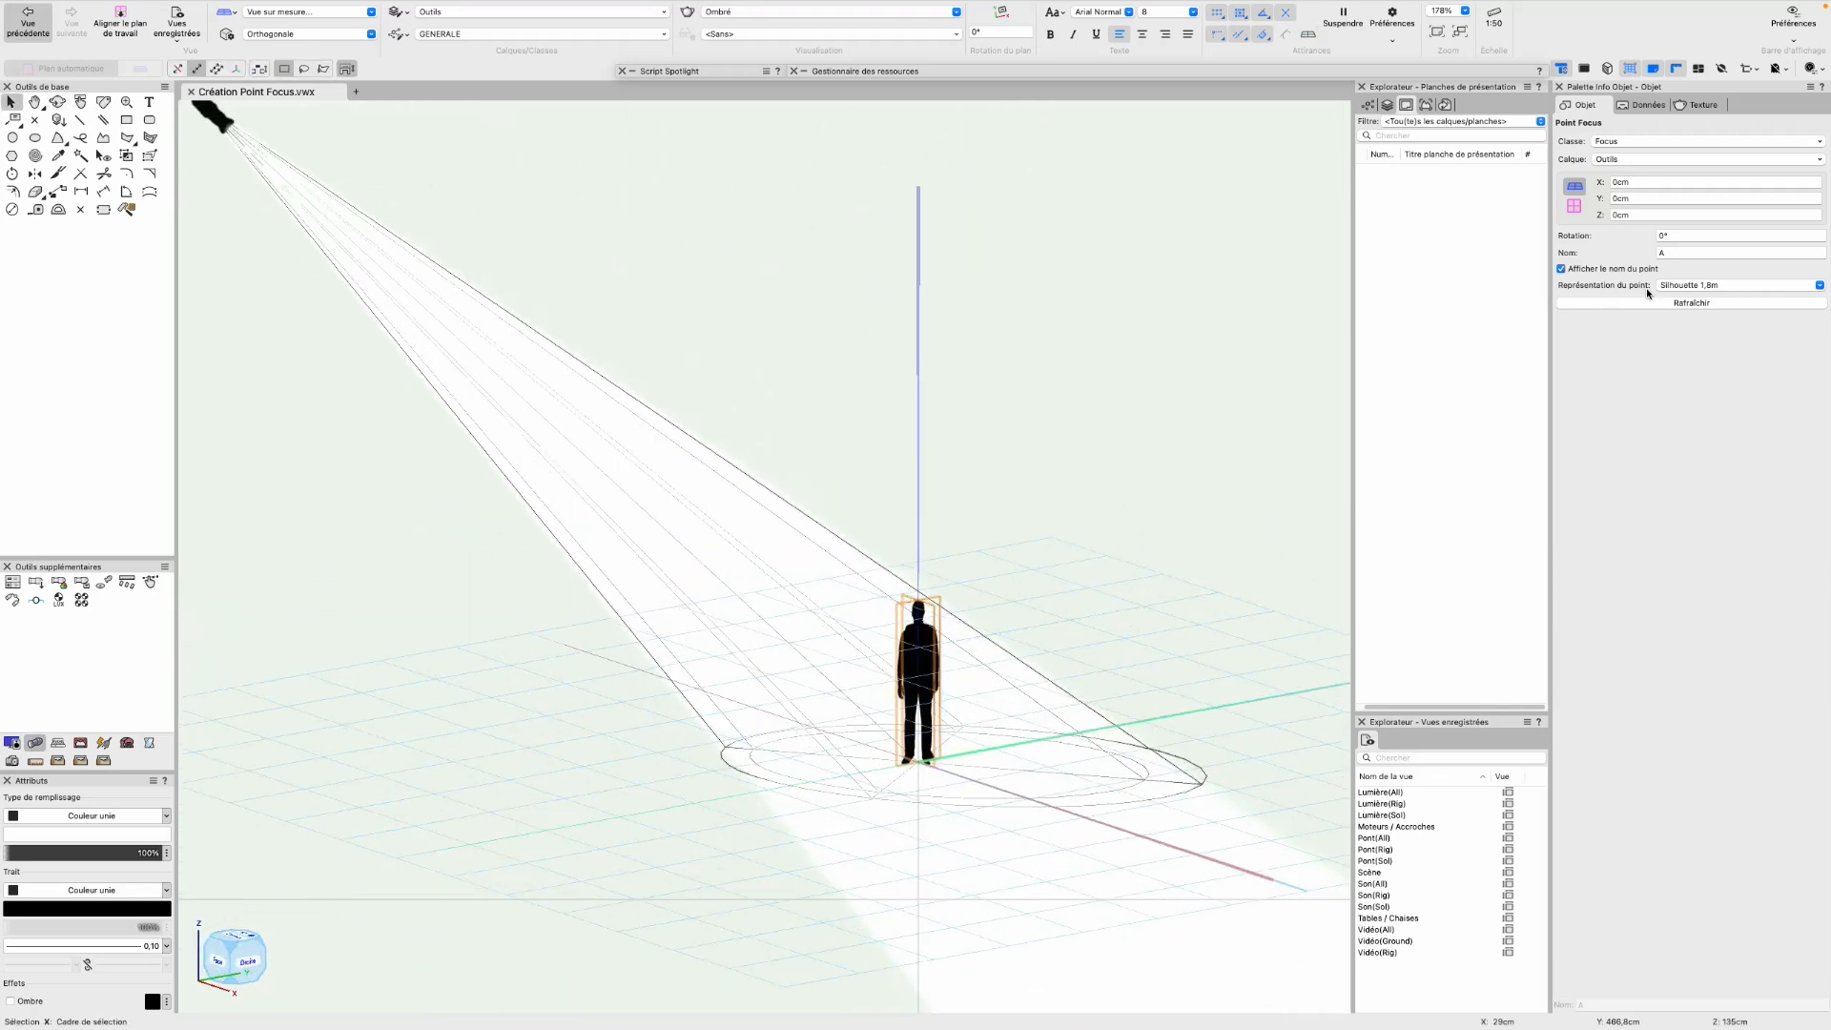
left_click(1687, 286)
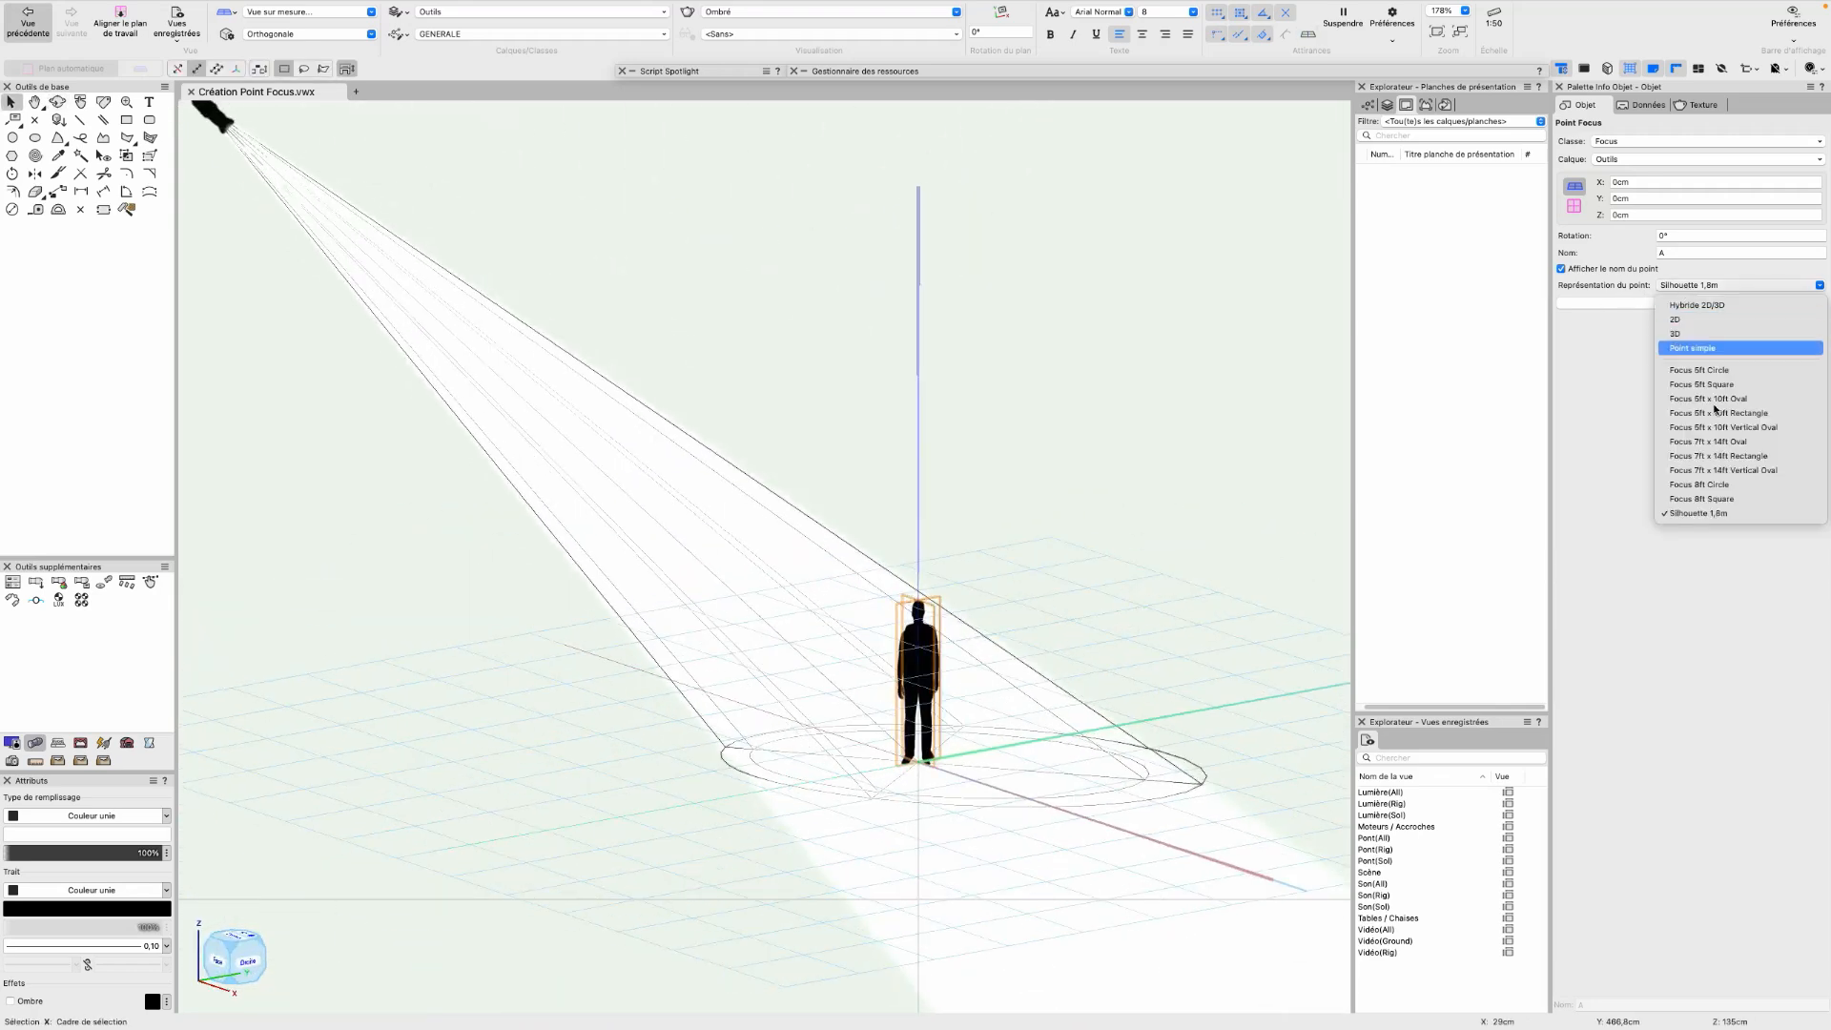
left_click(1700, 484)
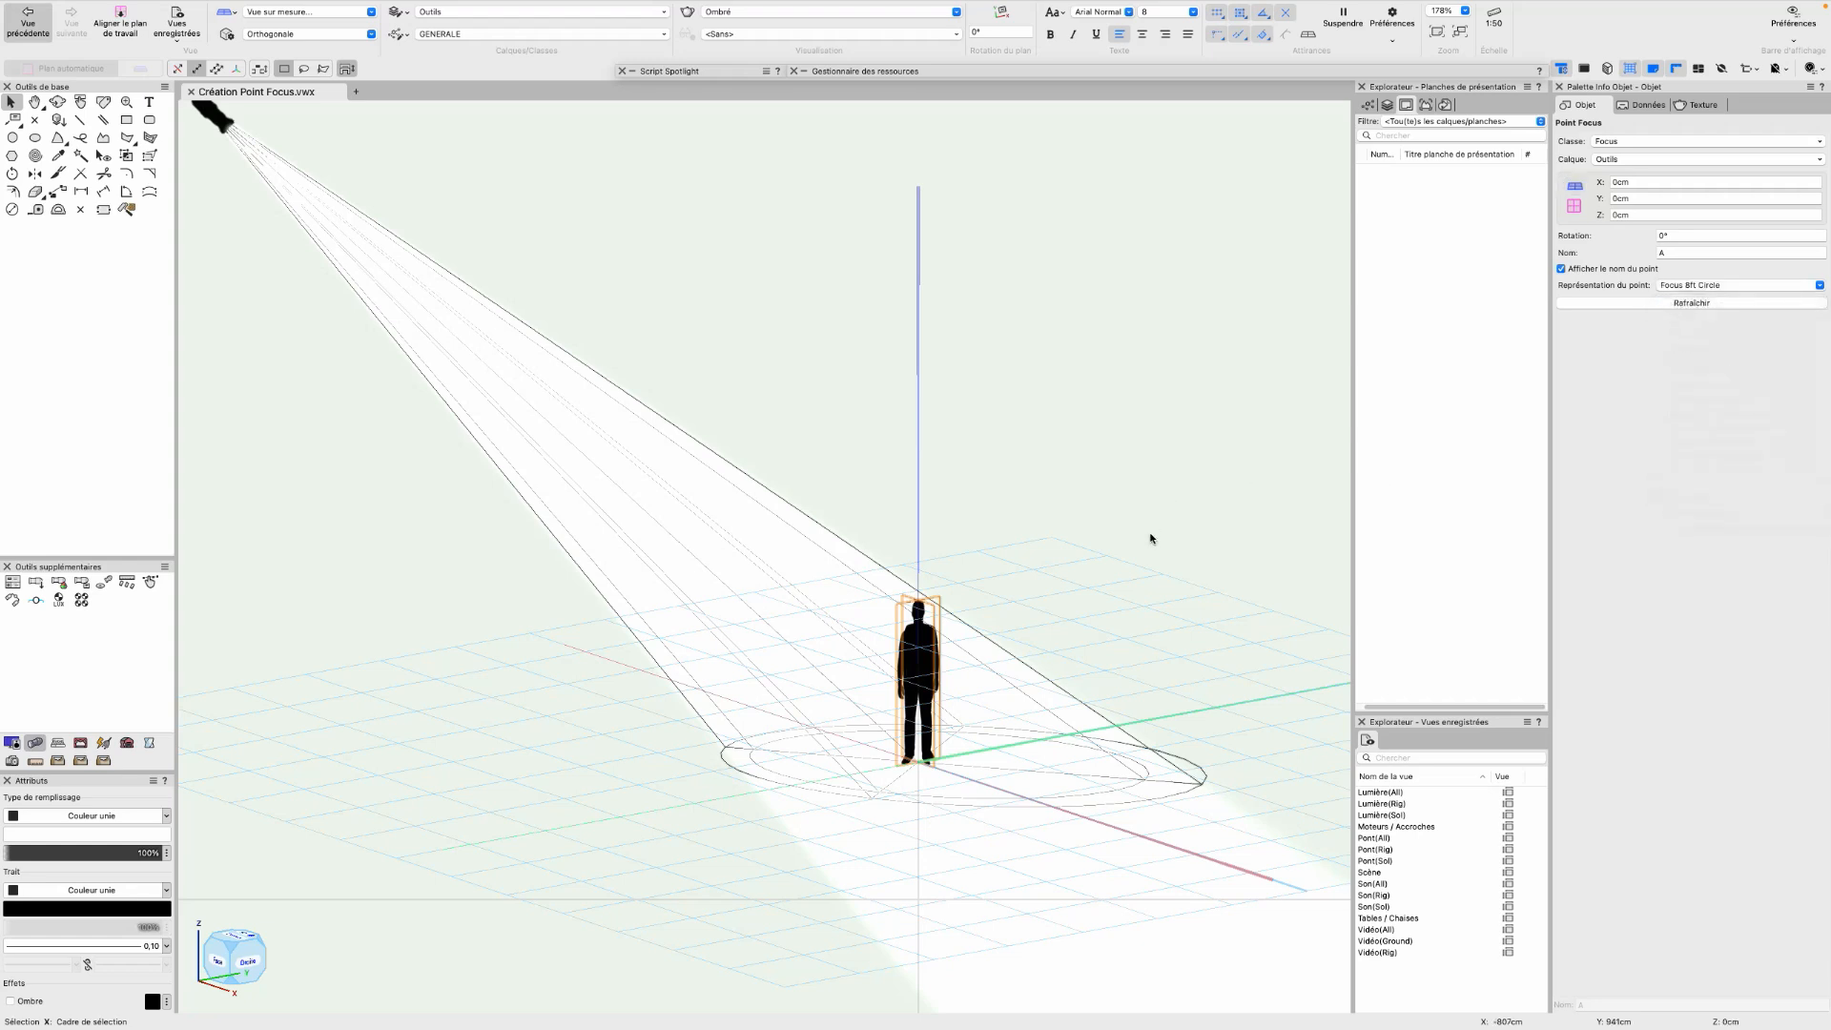
left_click(1725, 287)
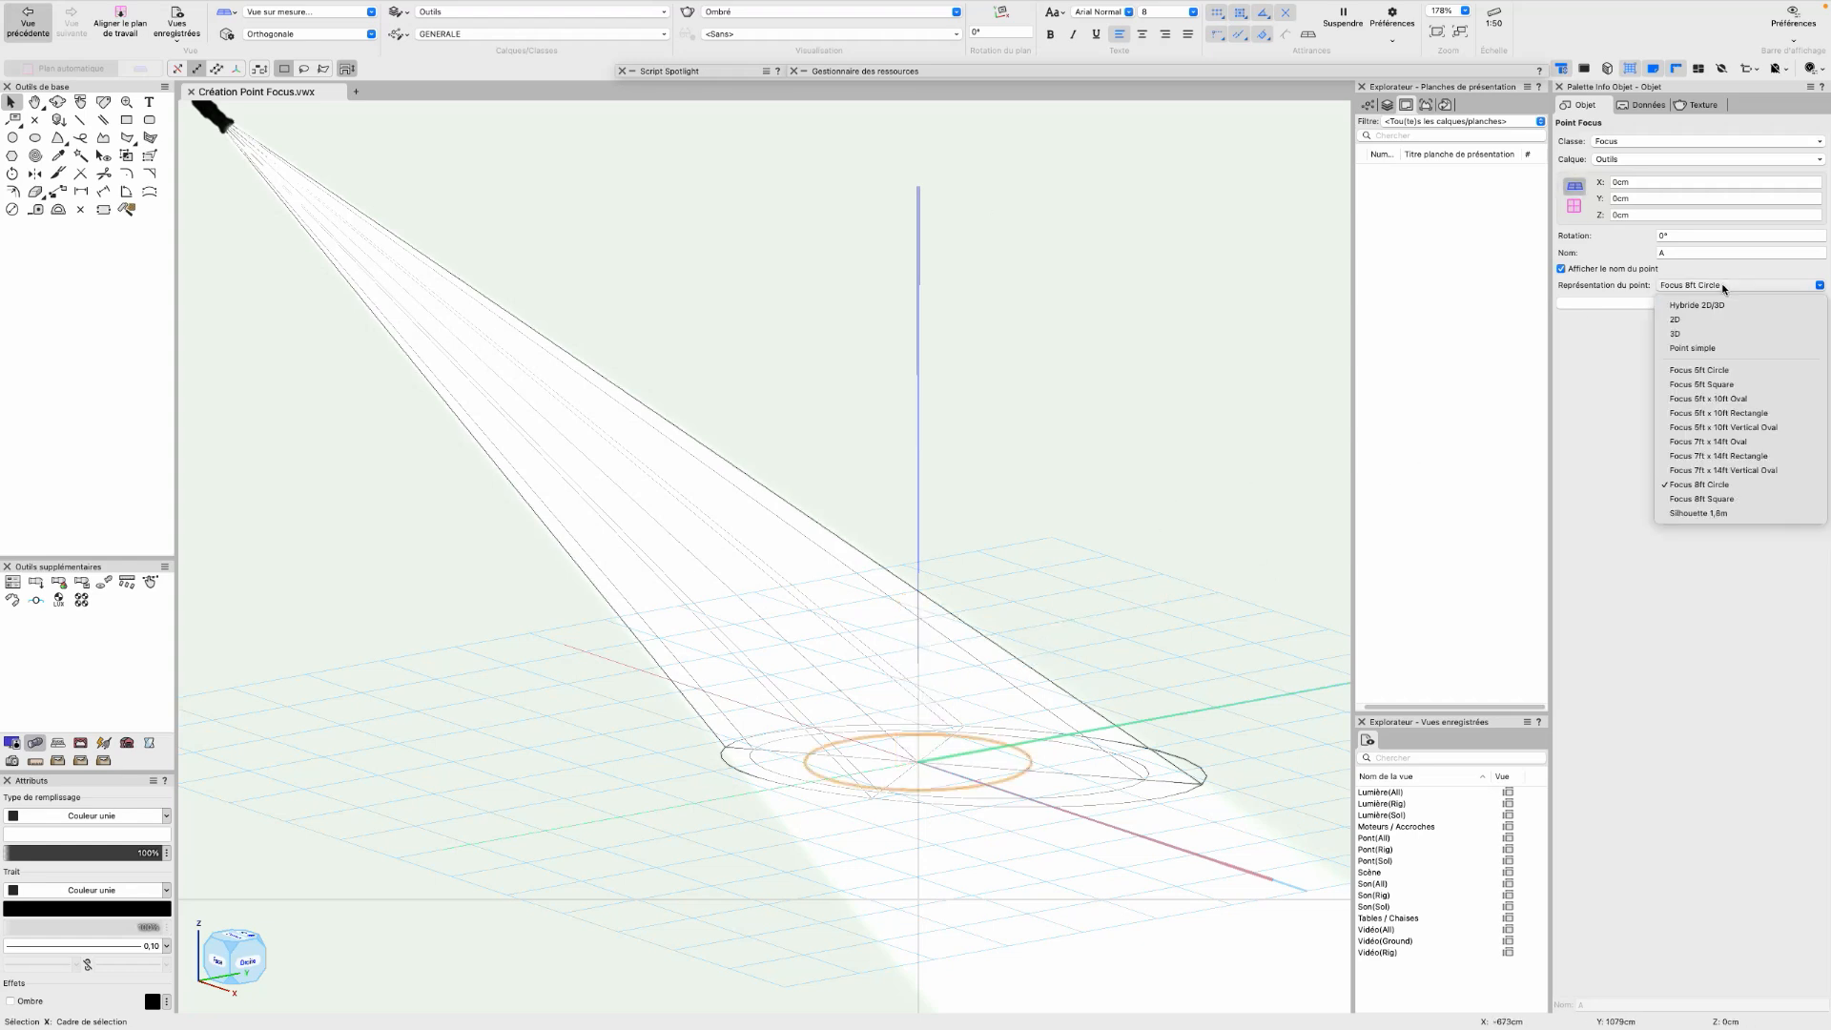
left_click(1704, 508)
Review how the beam covers the silhouette in the front view, the right view and orbited 3D views
middle_click_drag(1106, 549, 989, 597, "ctrl")
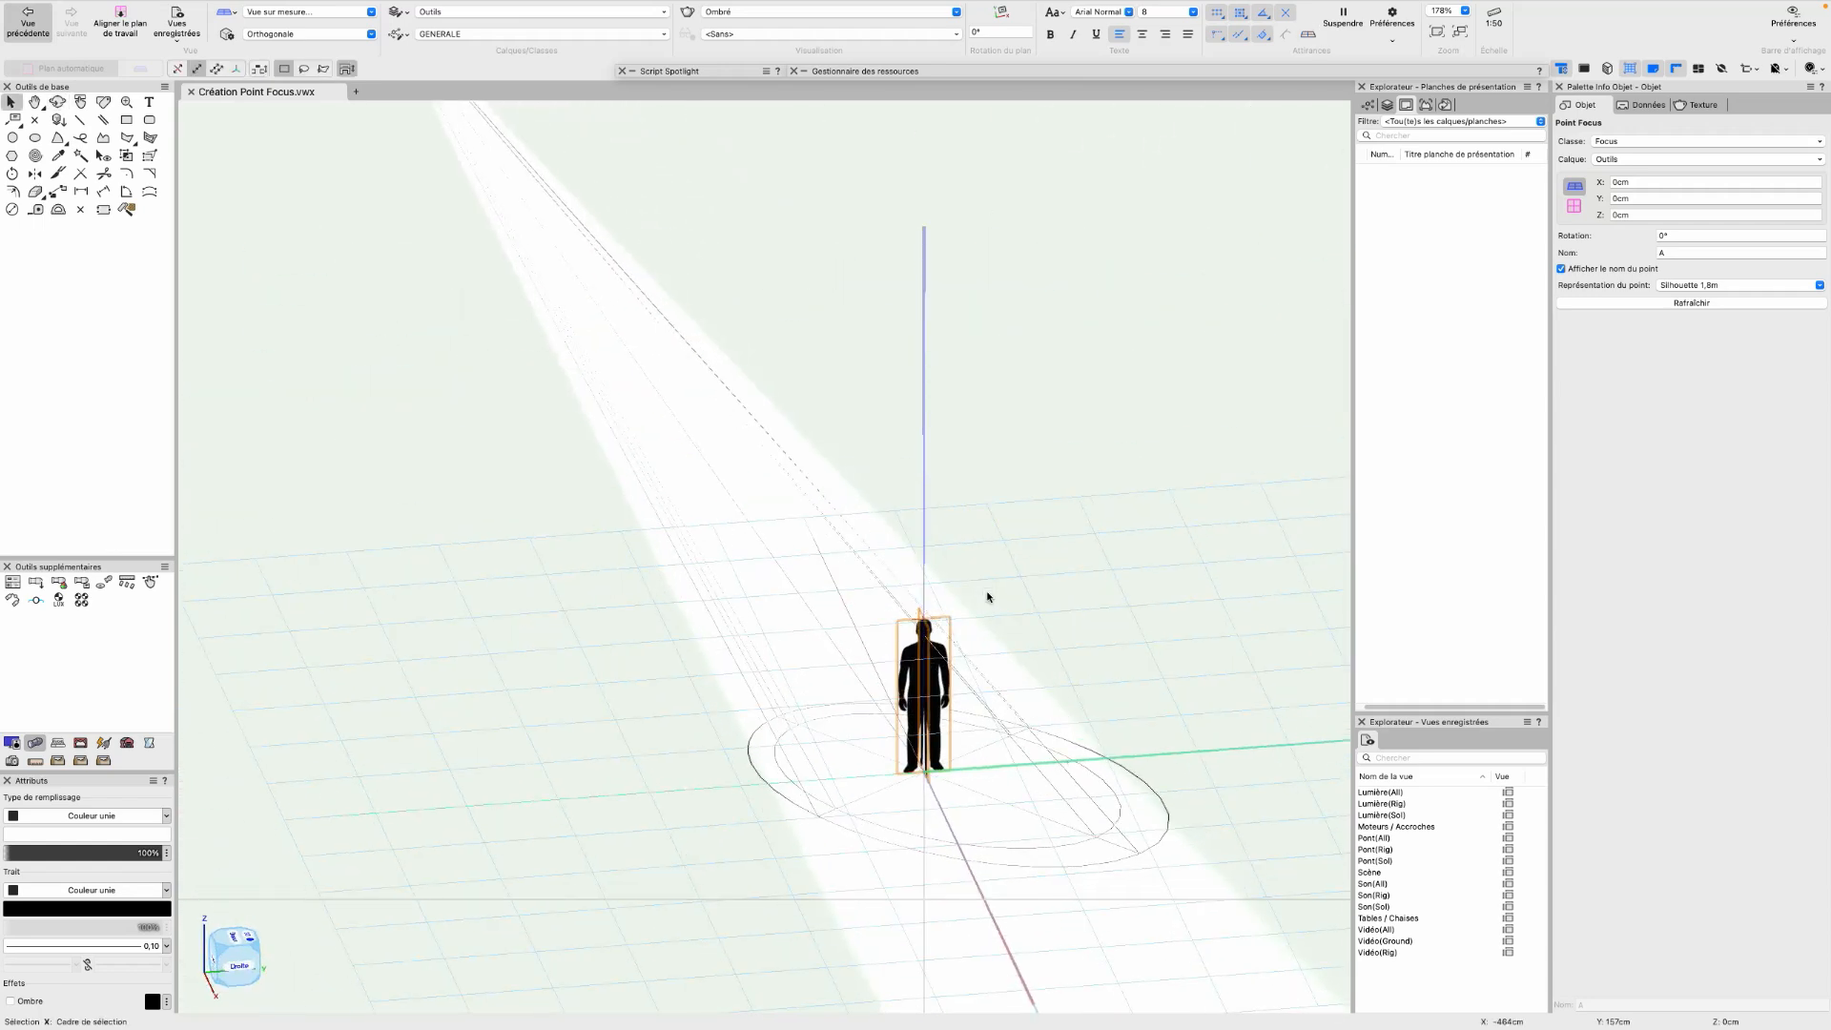
key("2")
scroll(777, 473, "up", 3)
scroll(777, 474, "down", 1)
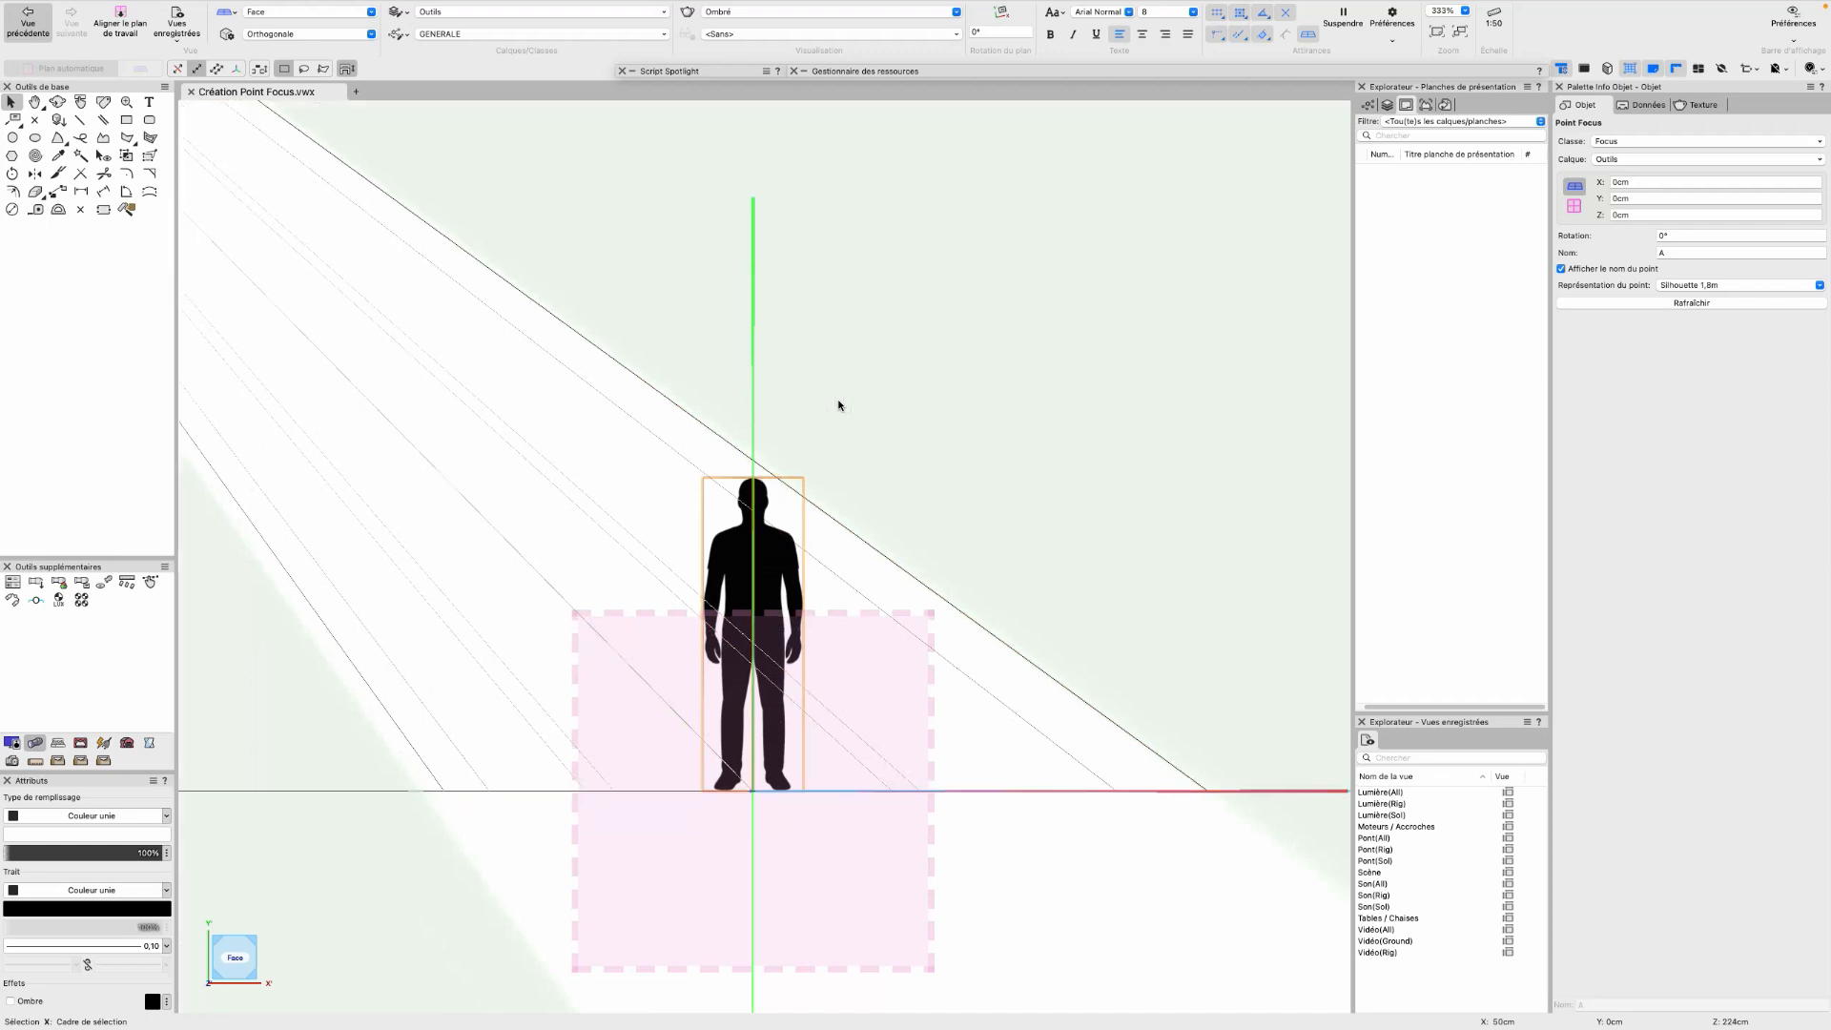
key("6")
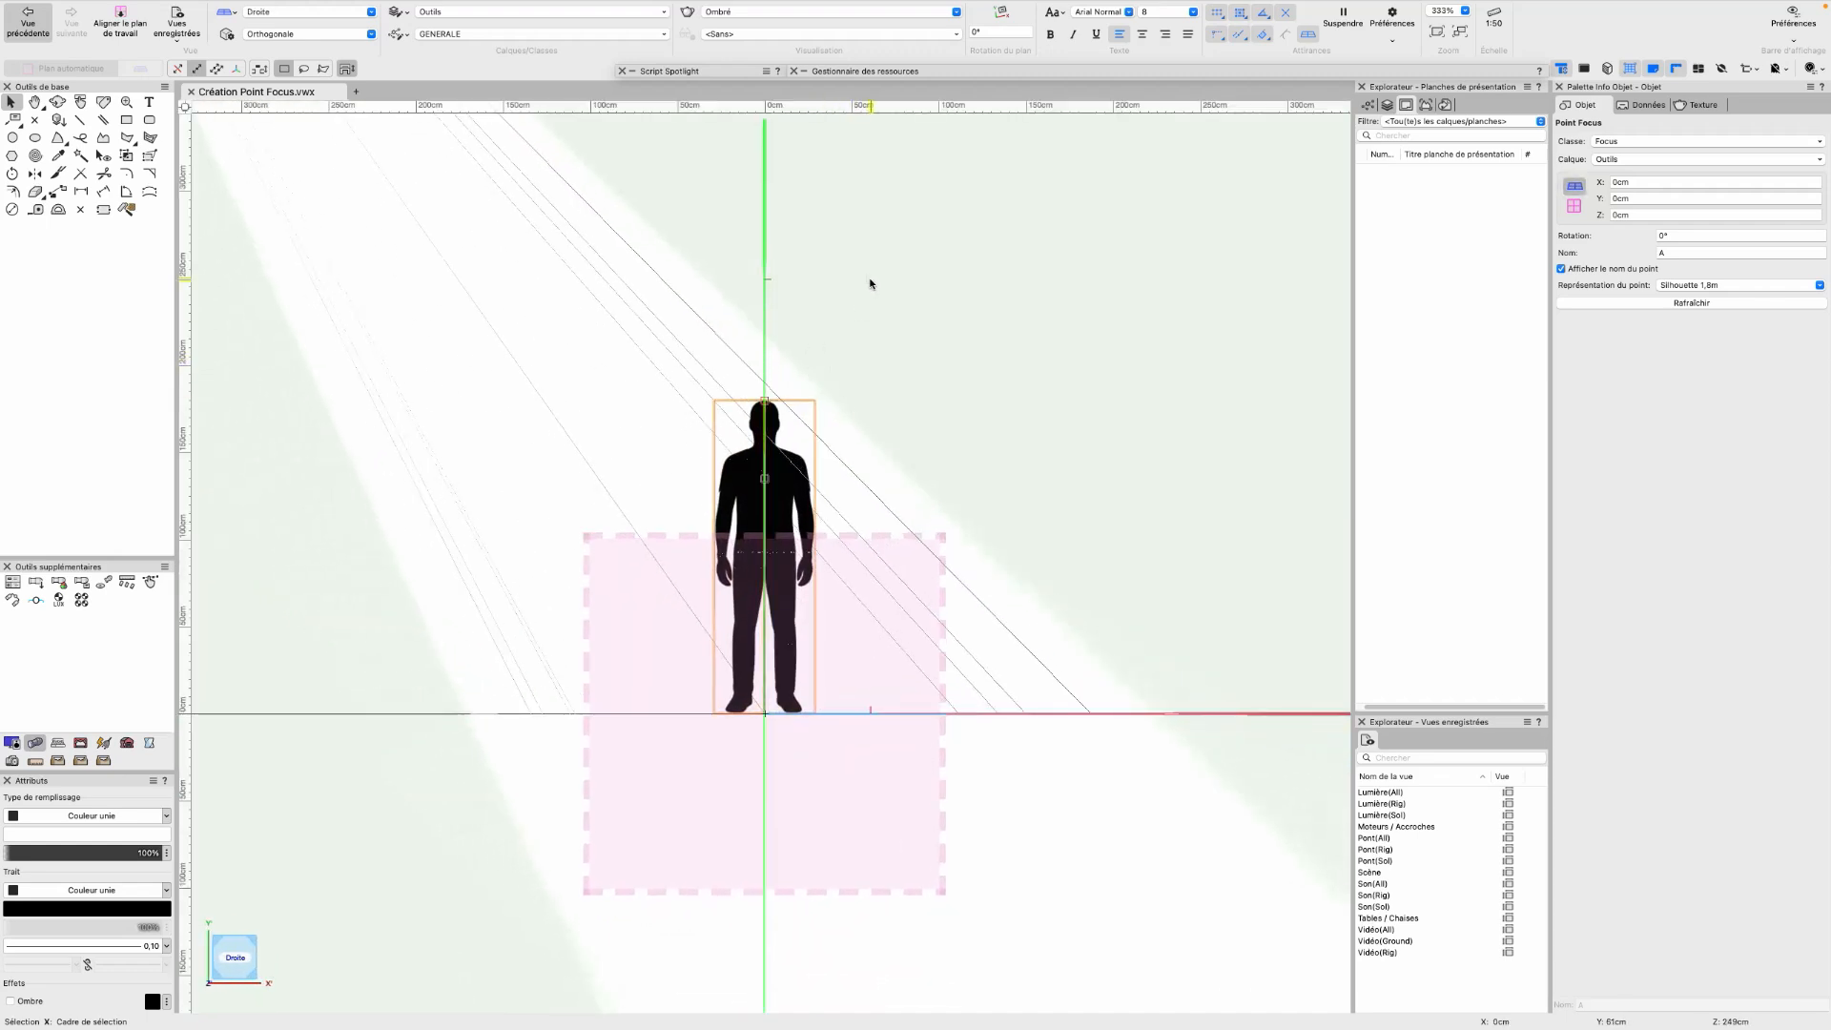
middle_click_drag(801, 245, 862, 319, "shift")
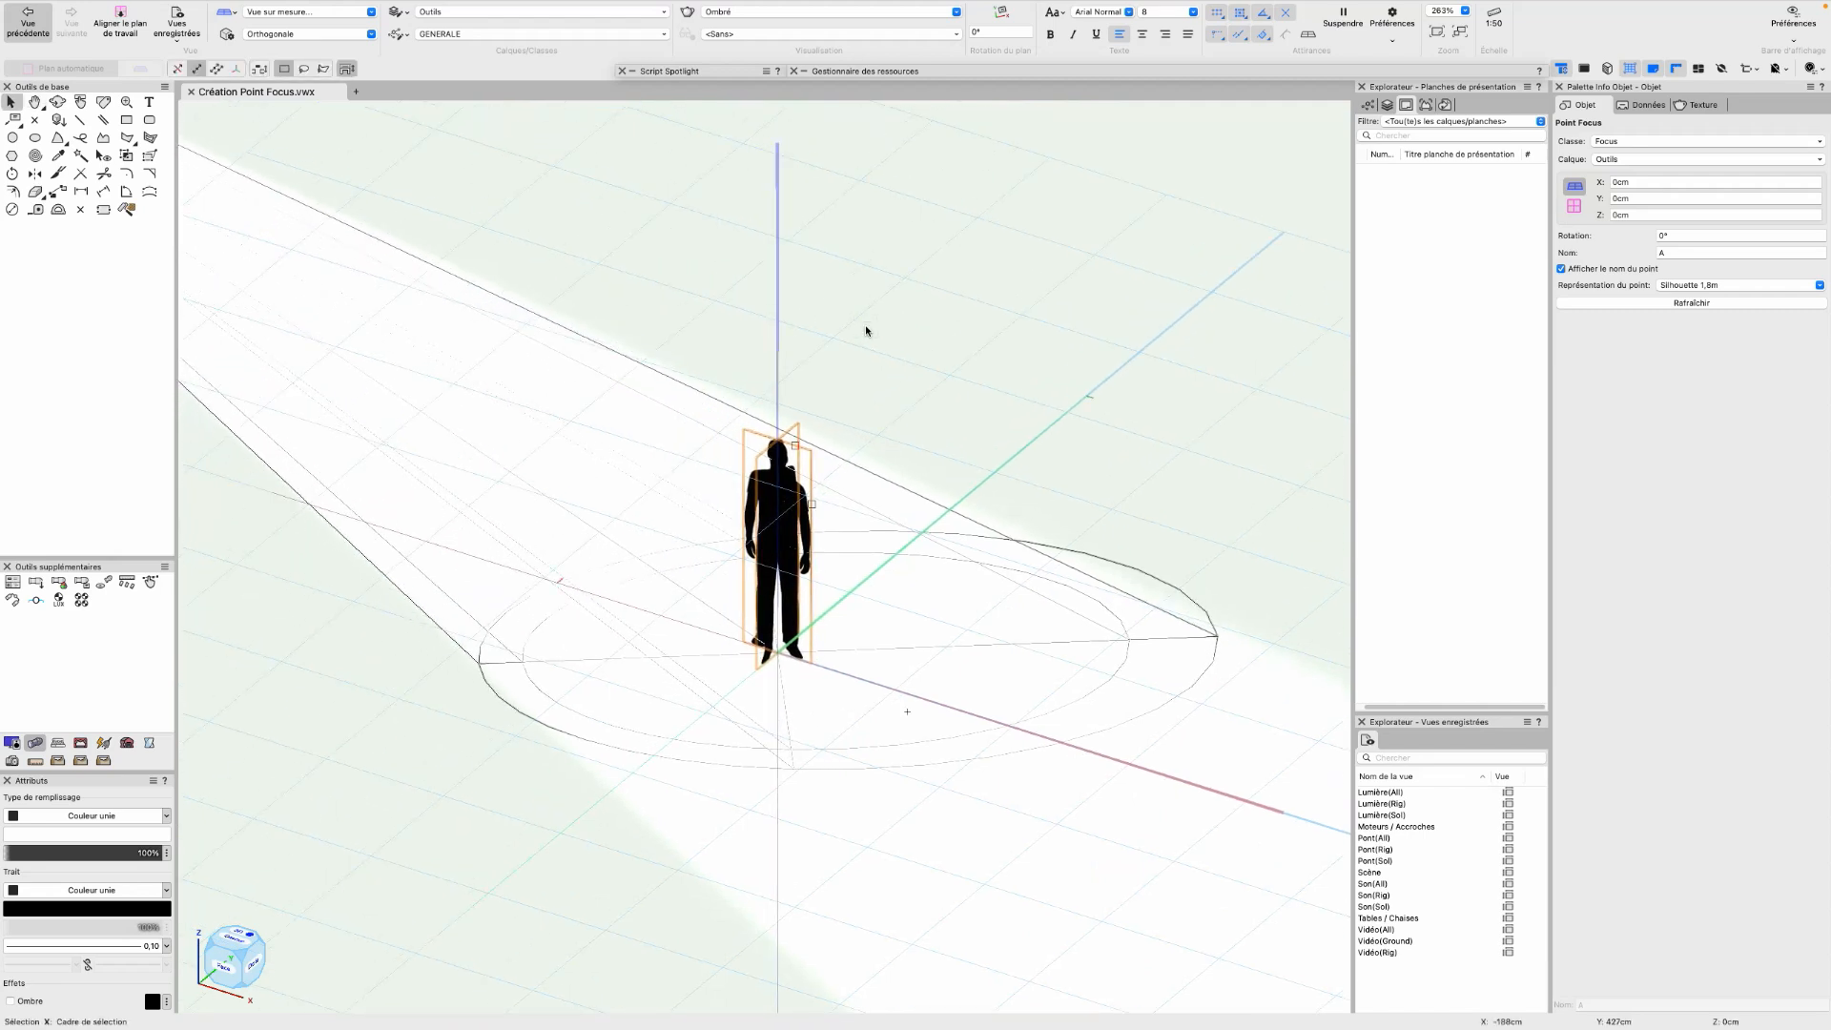
middle_click_drag(866, 331, 973, 318, "shift")
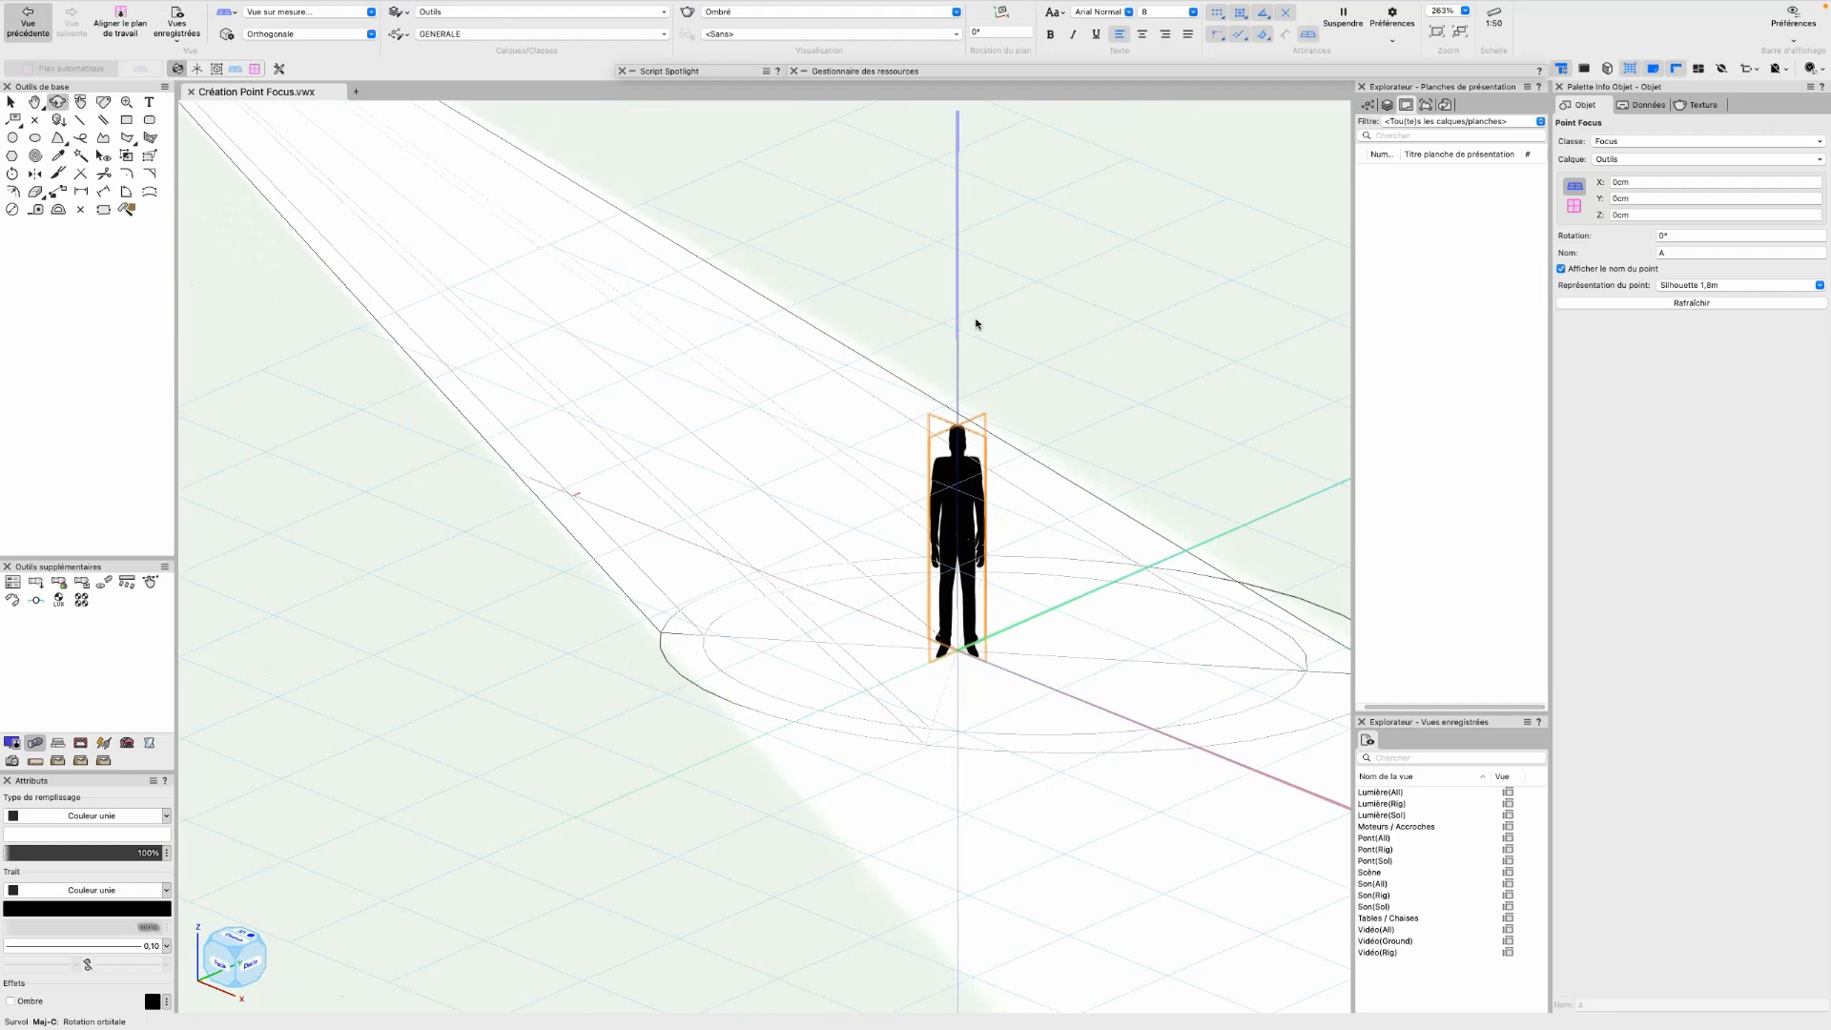
key("x")
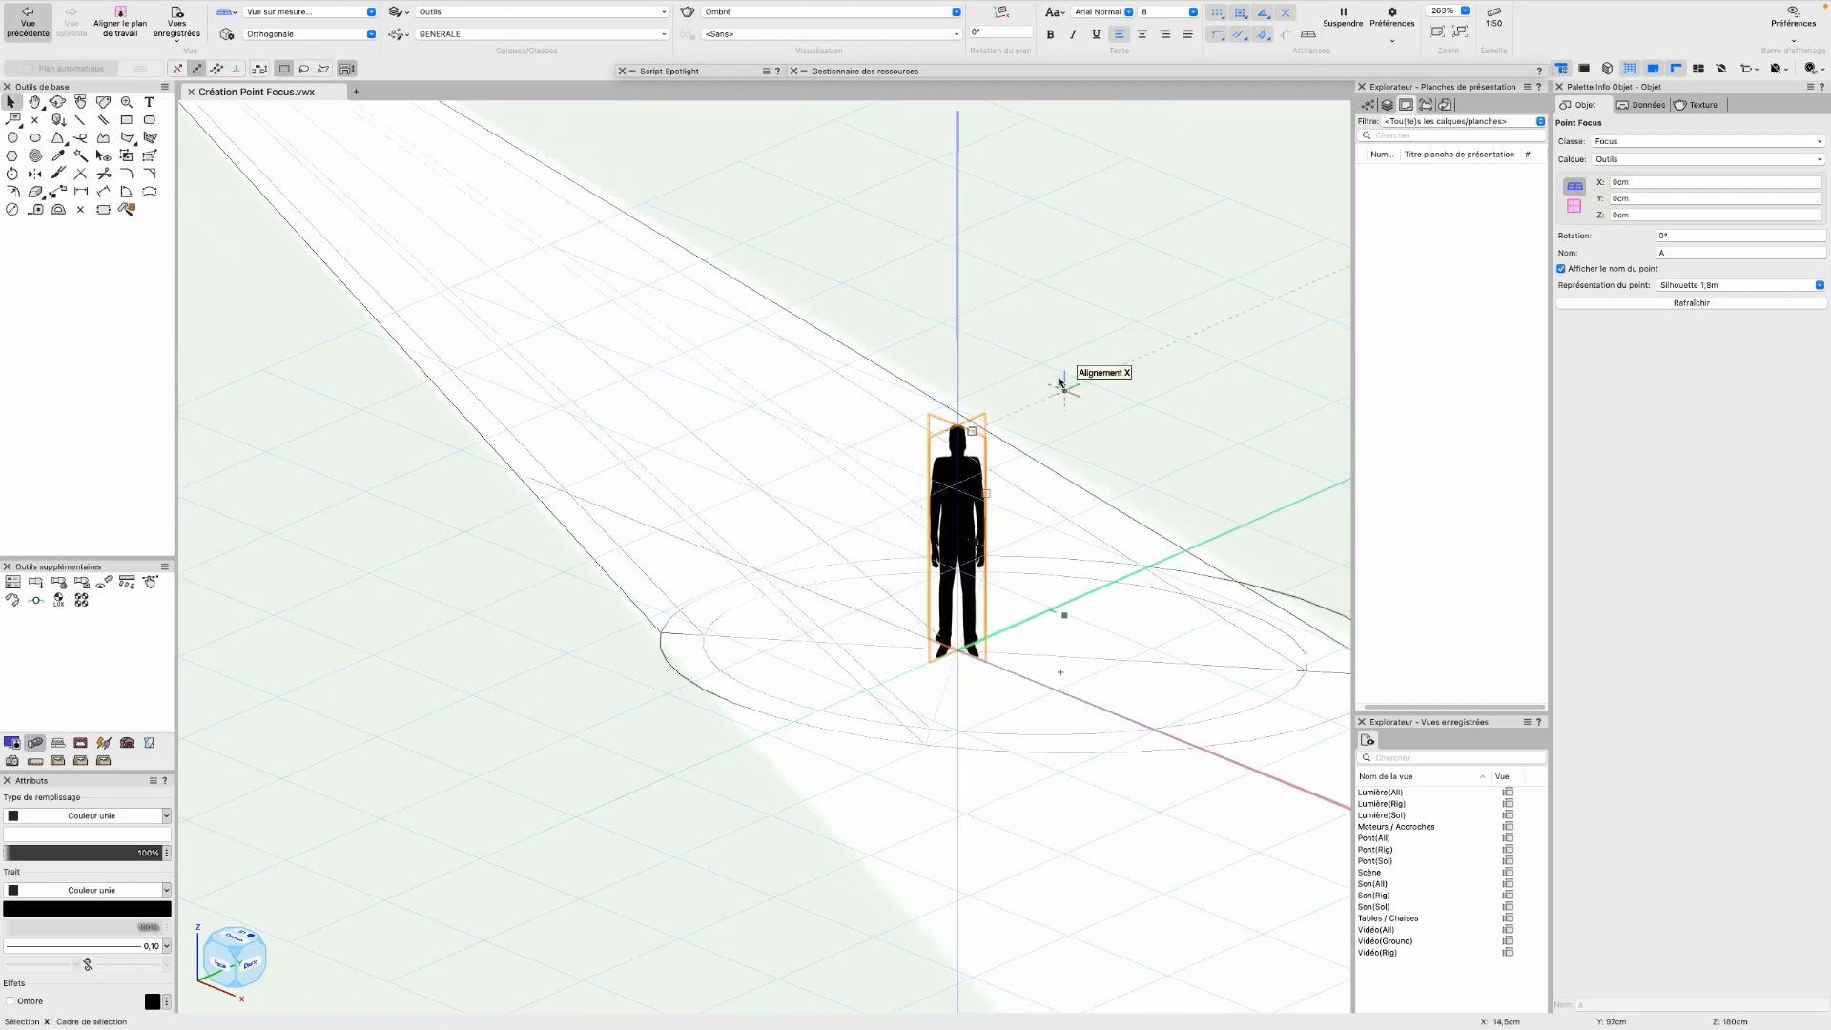